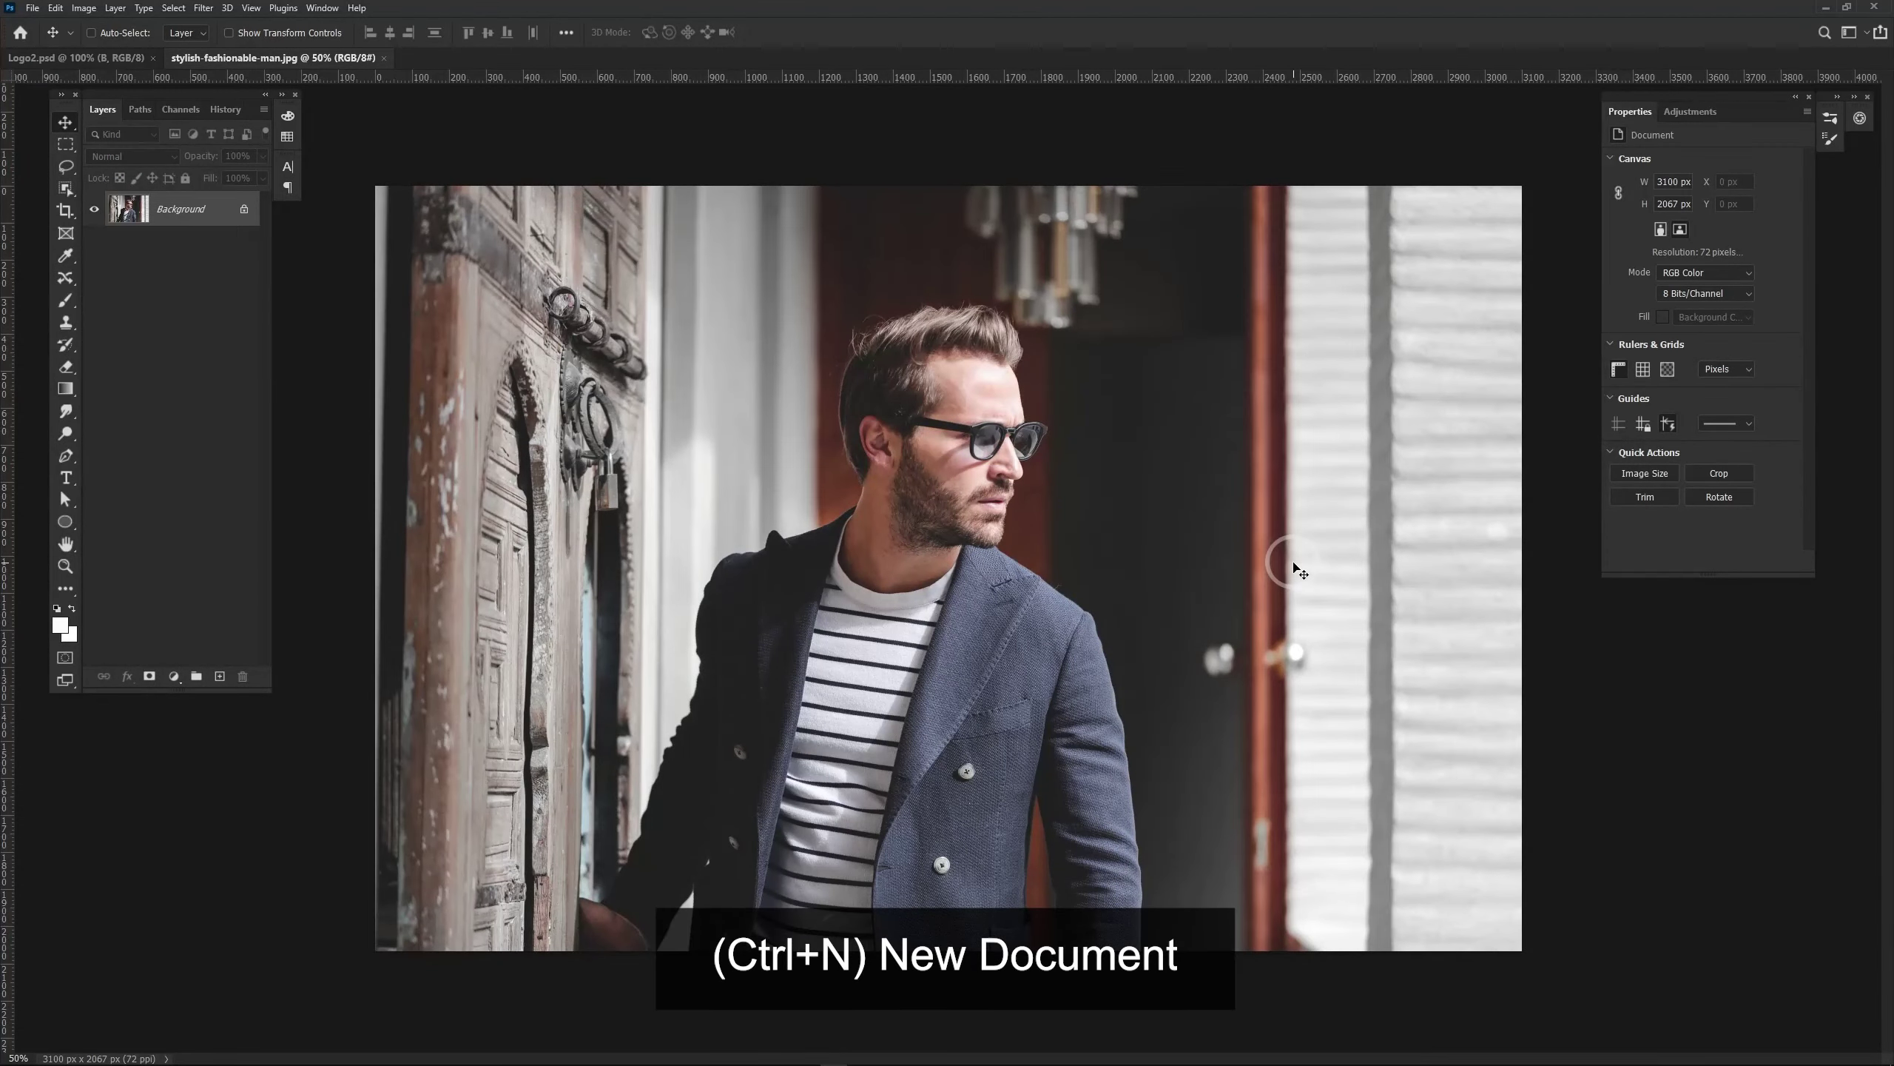
- Create a document from the 1080x1080 Custom preset with #777777 background contents
key(ctrl+n)
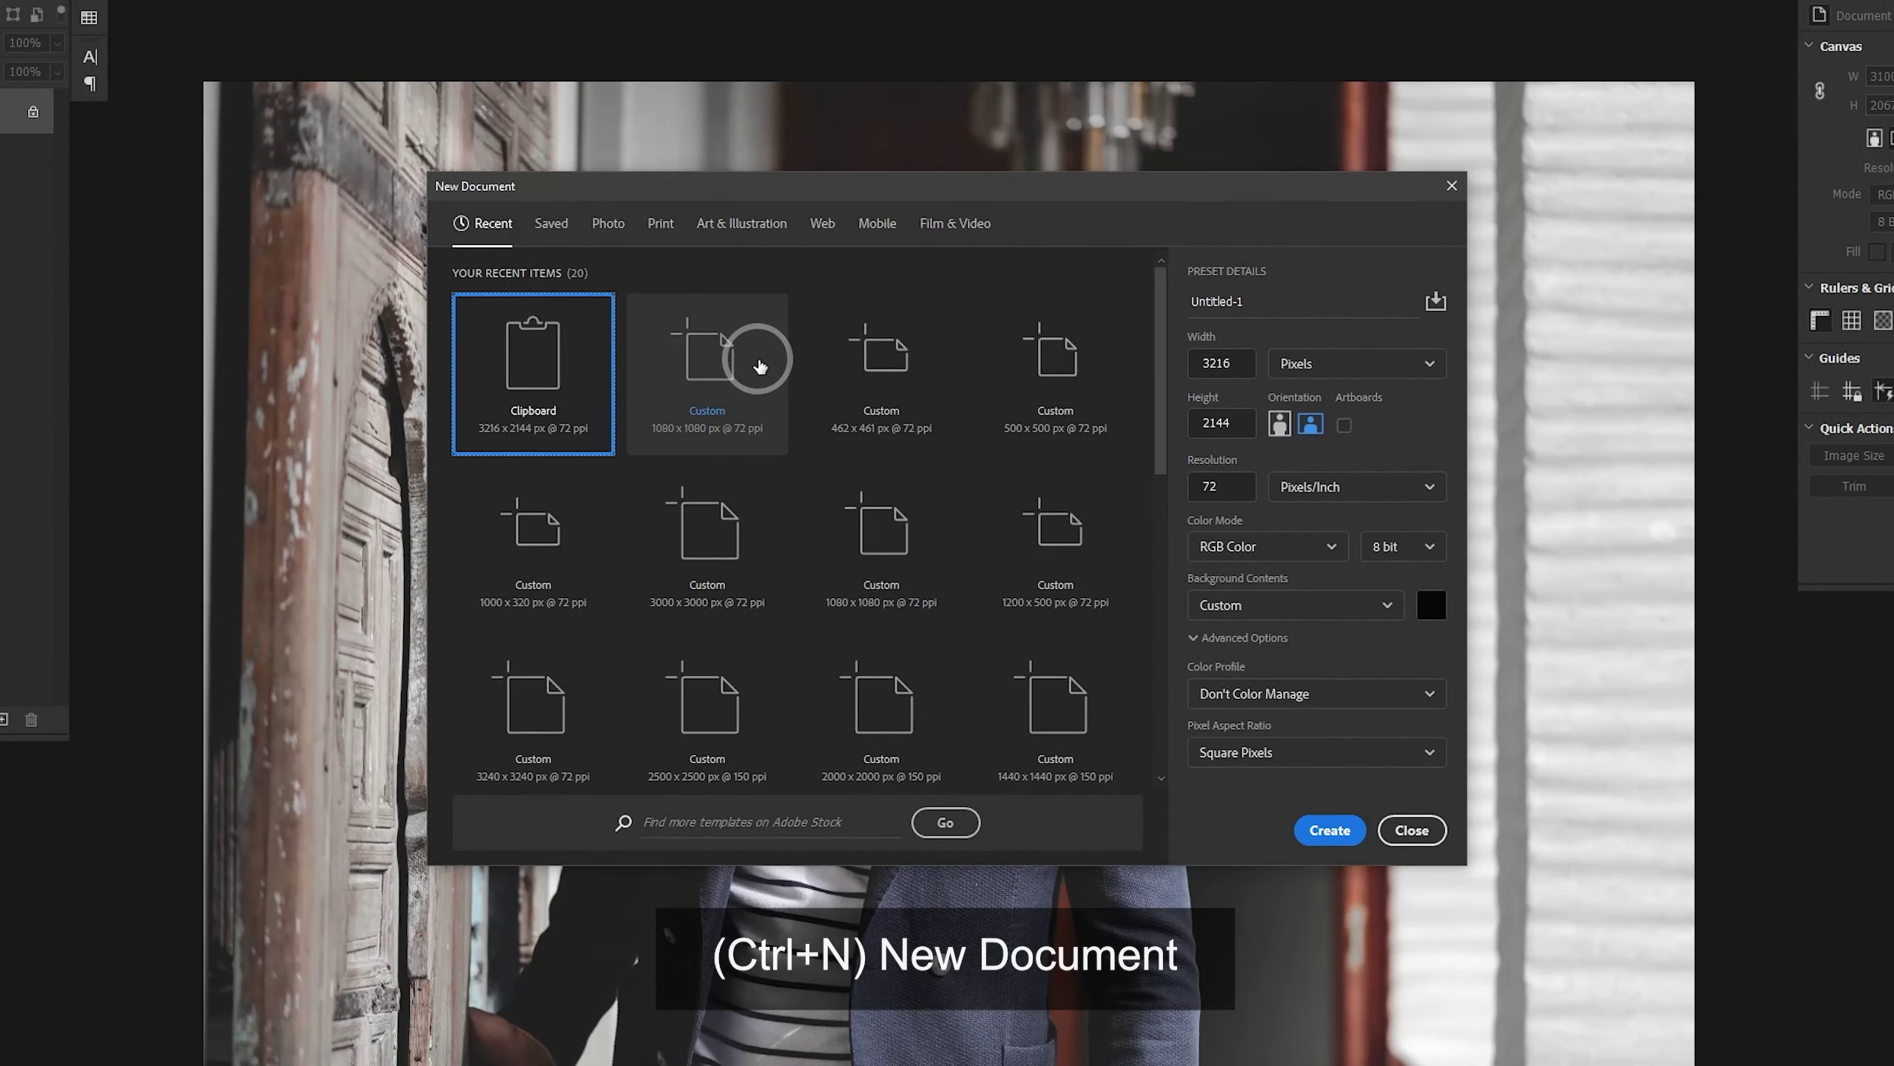
click(742, 360)
click(1431, 606)
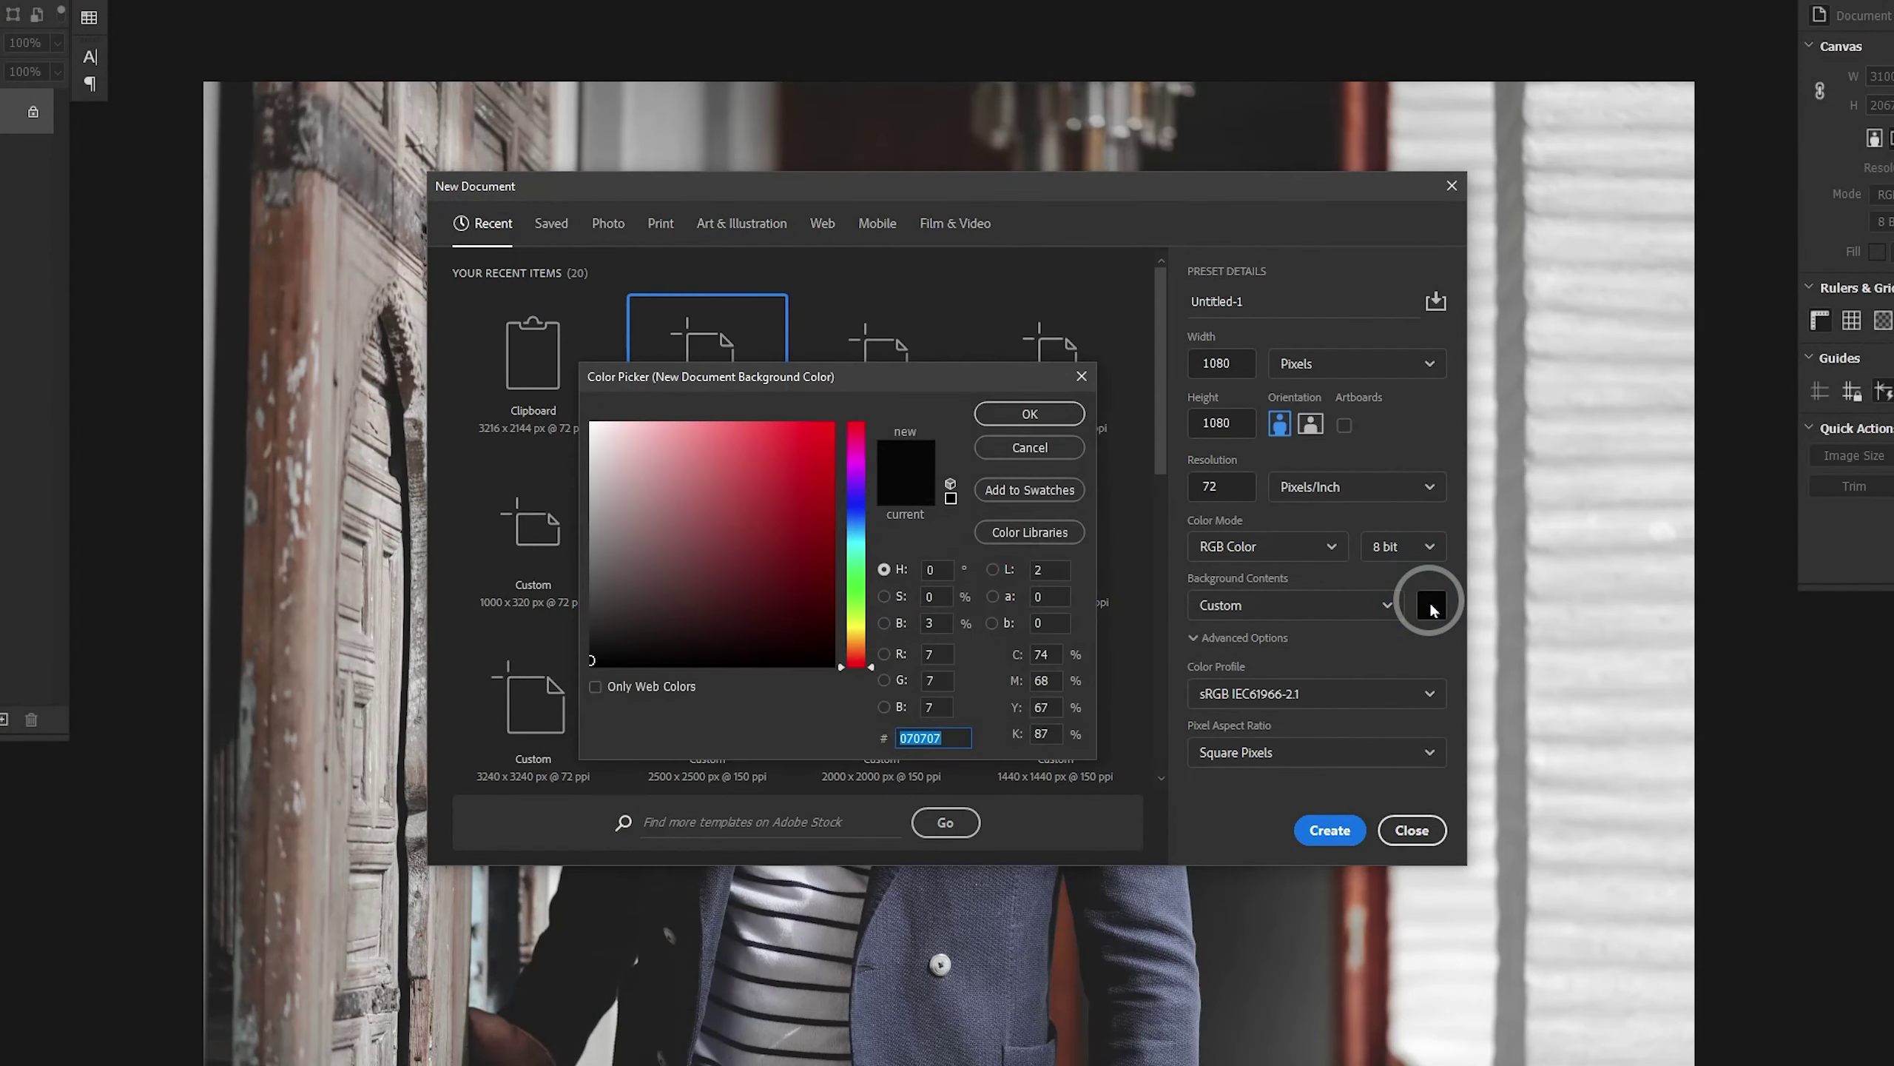
text(777777)
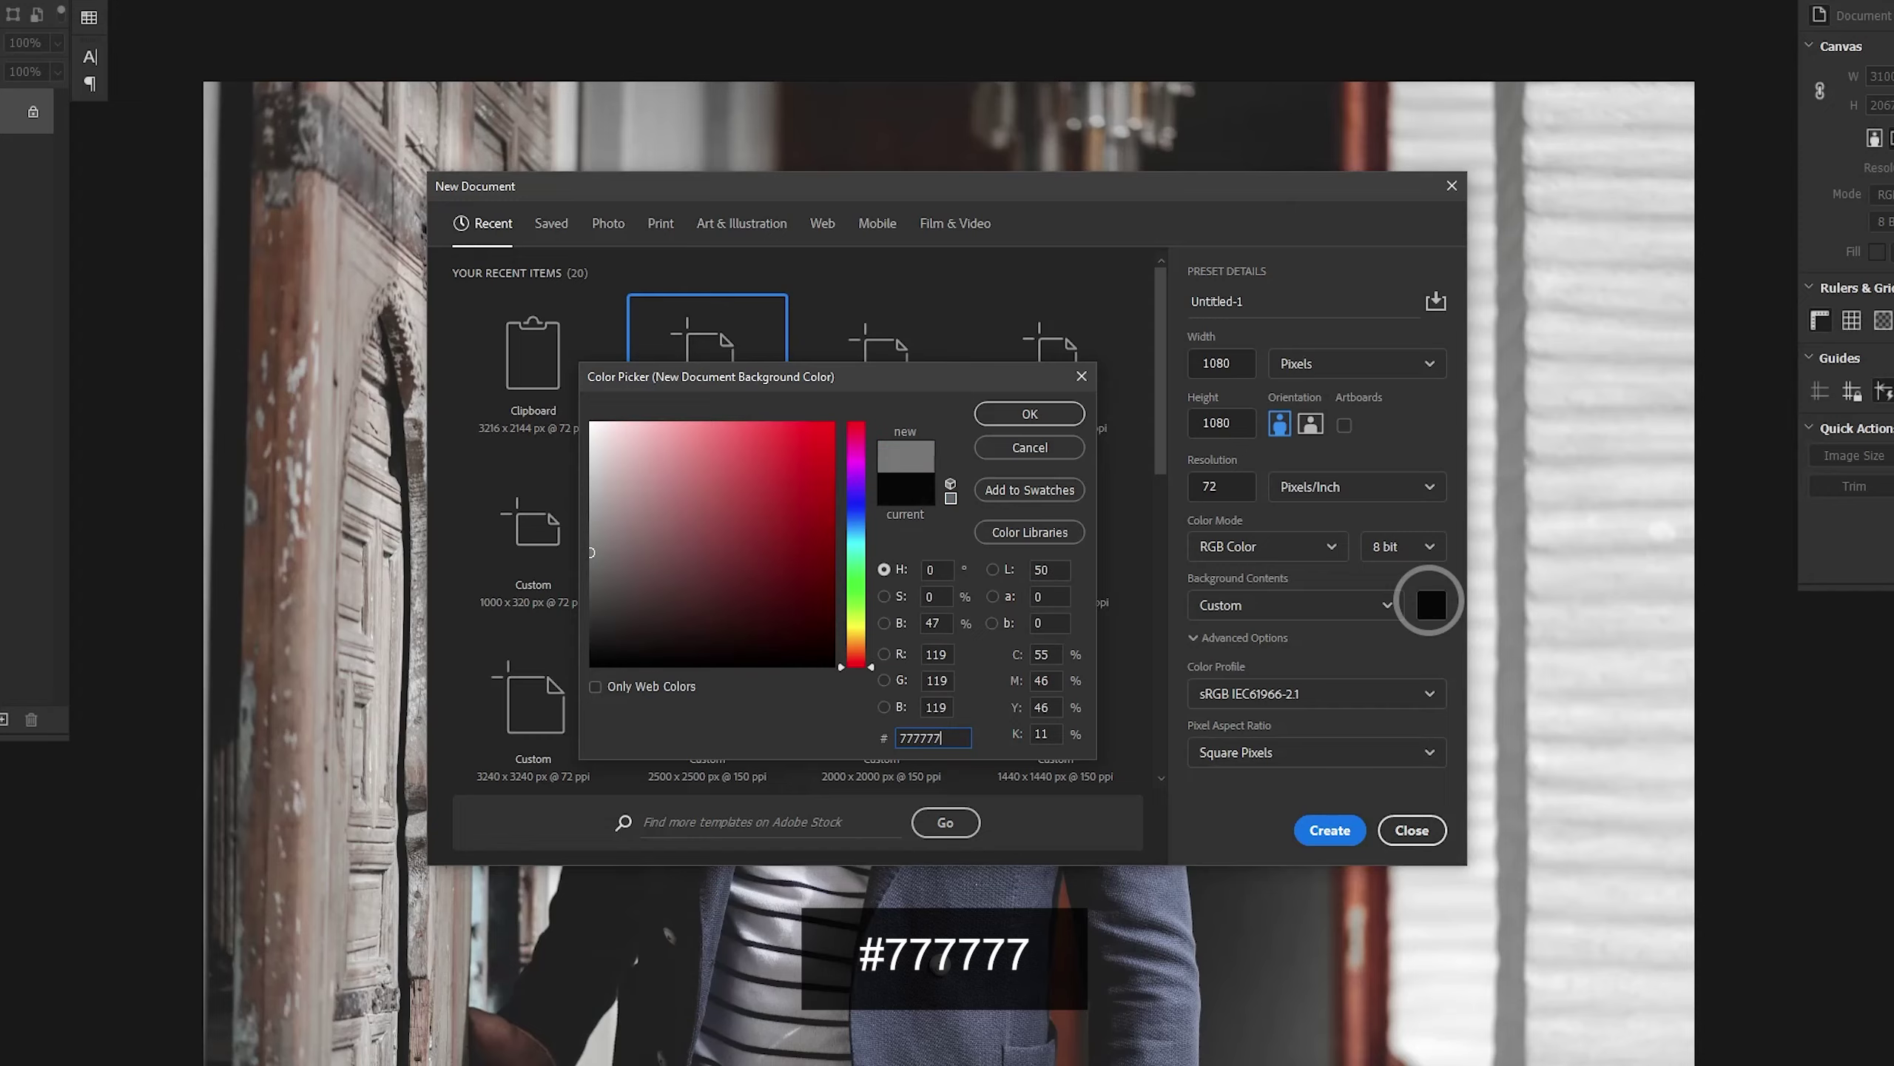
key(Return)
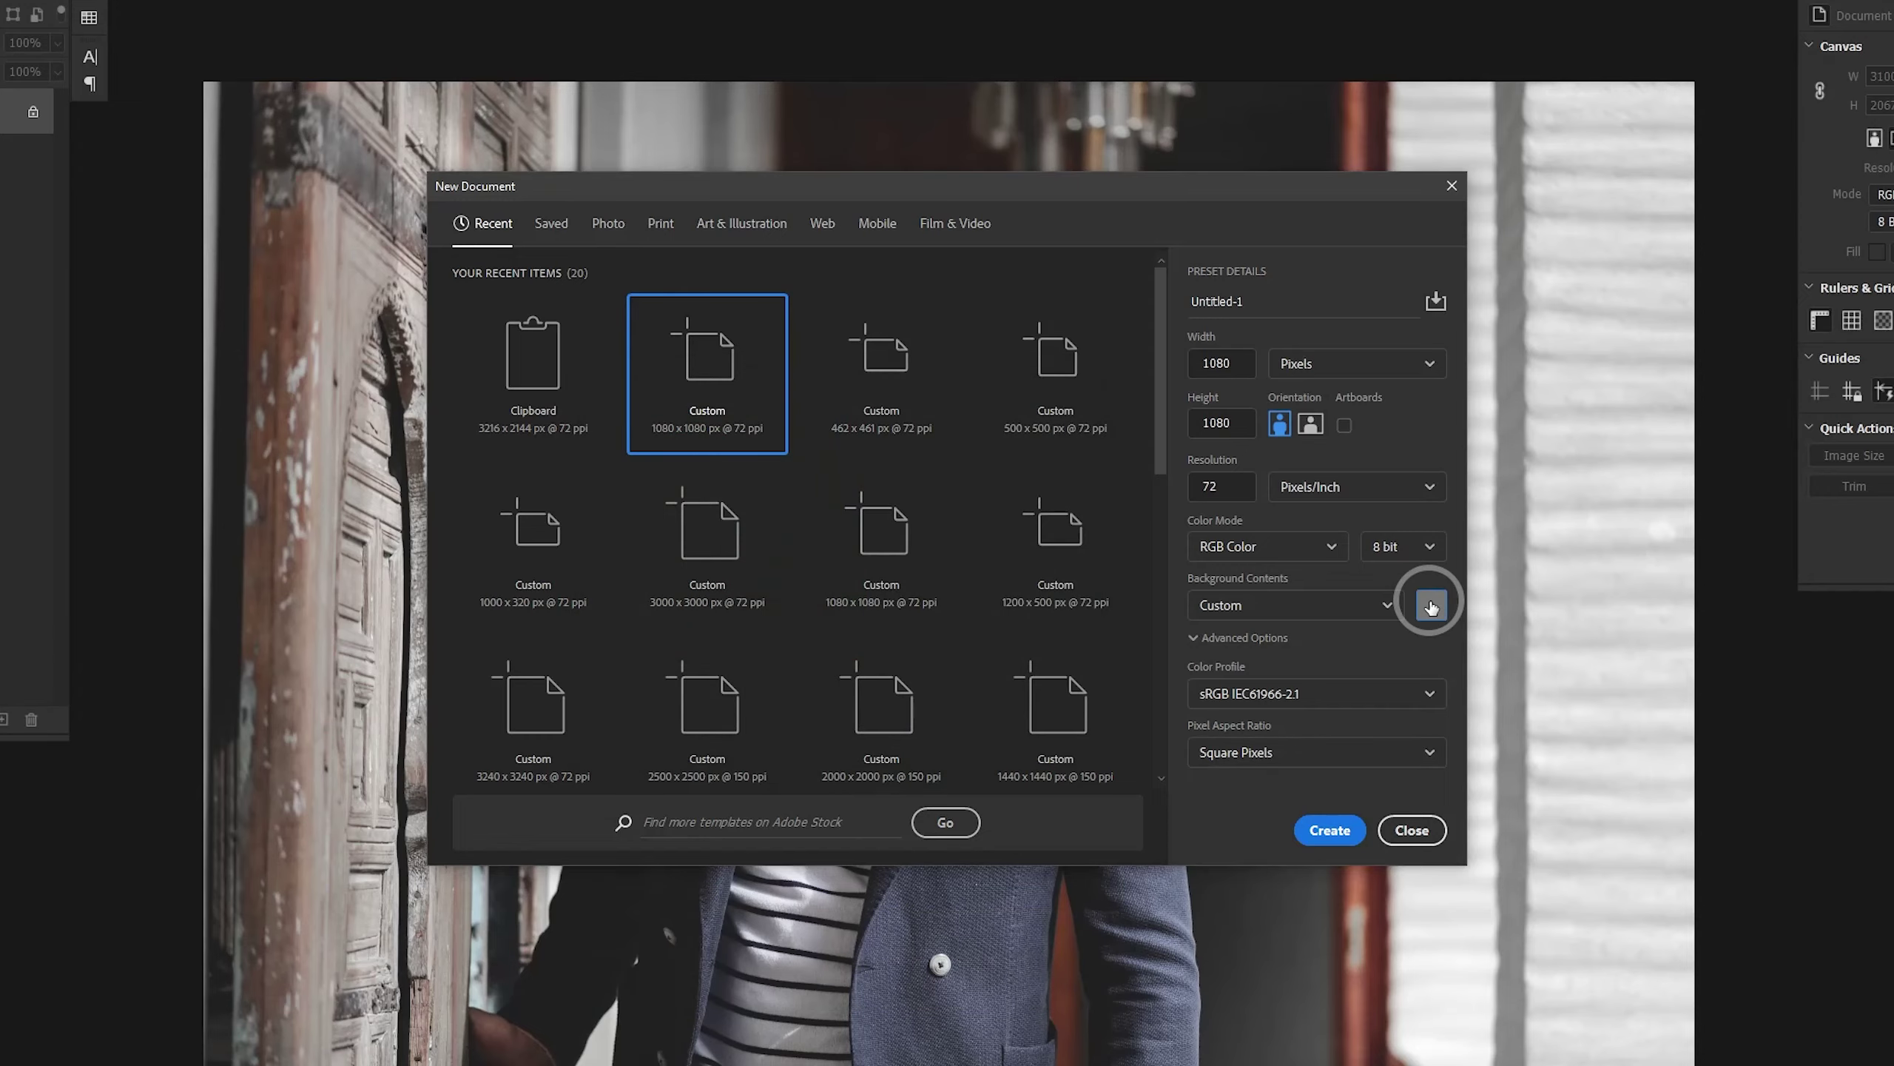
click(1325, 834)
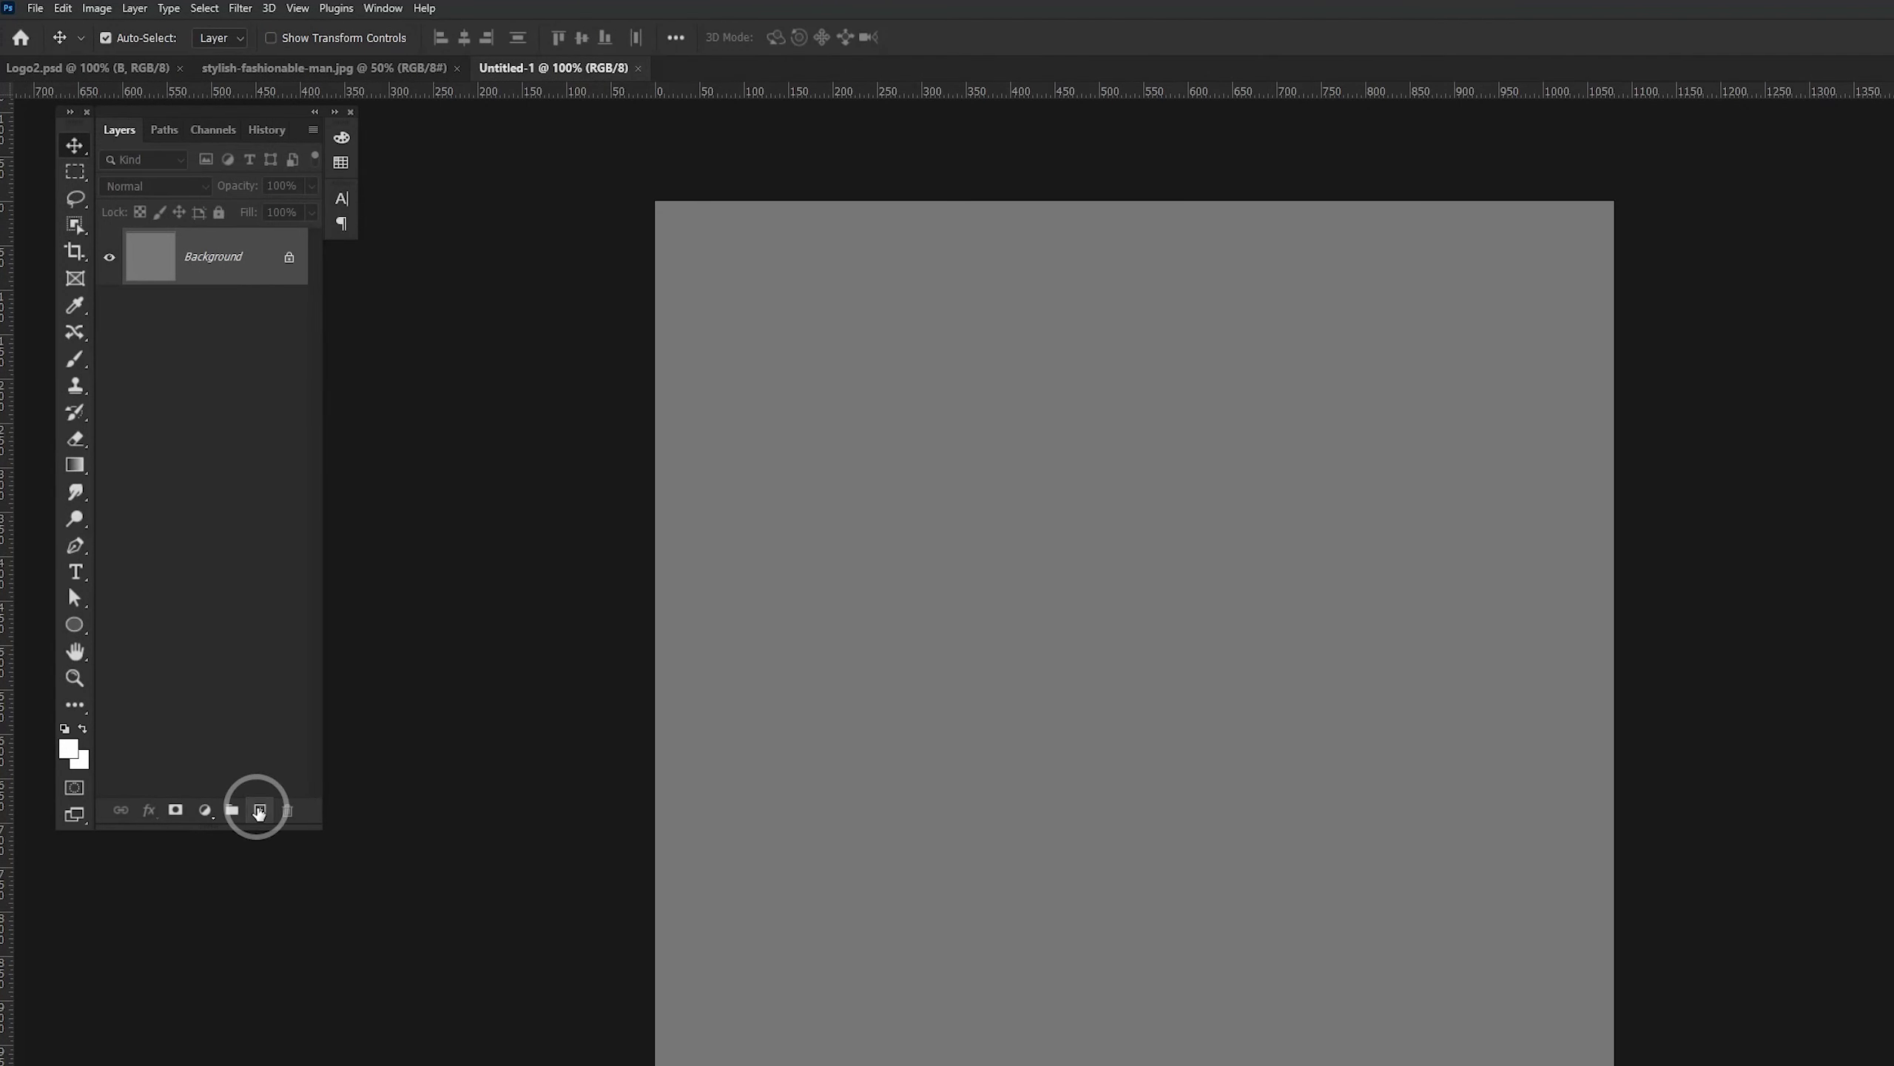
- Add a layer and set the Pen shape fill to #1B1B1B with no stroke
click(260, 810)
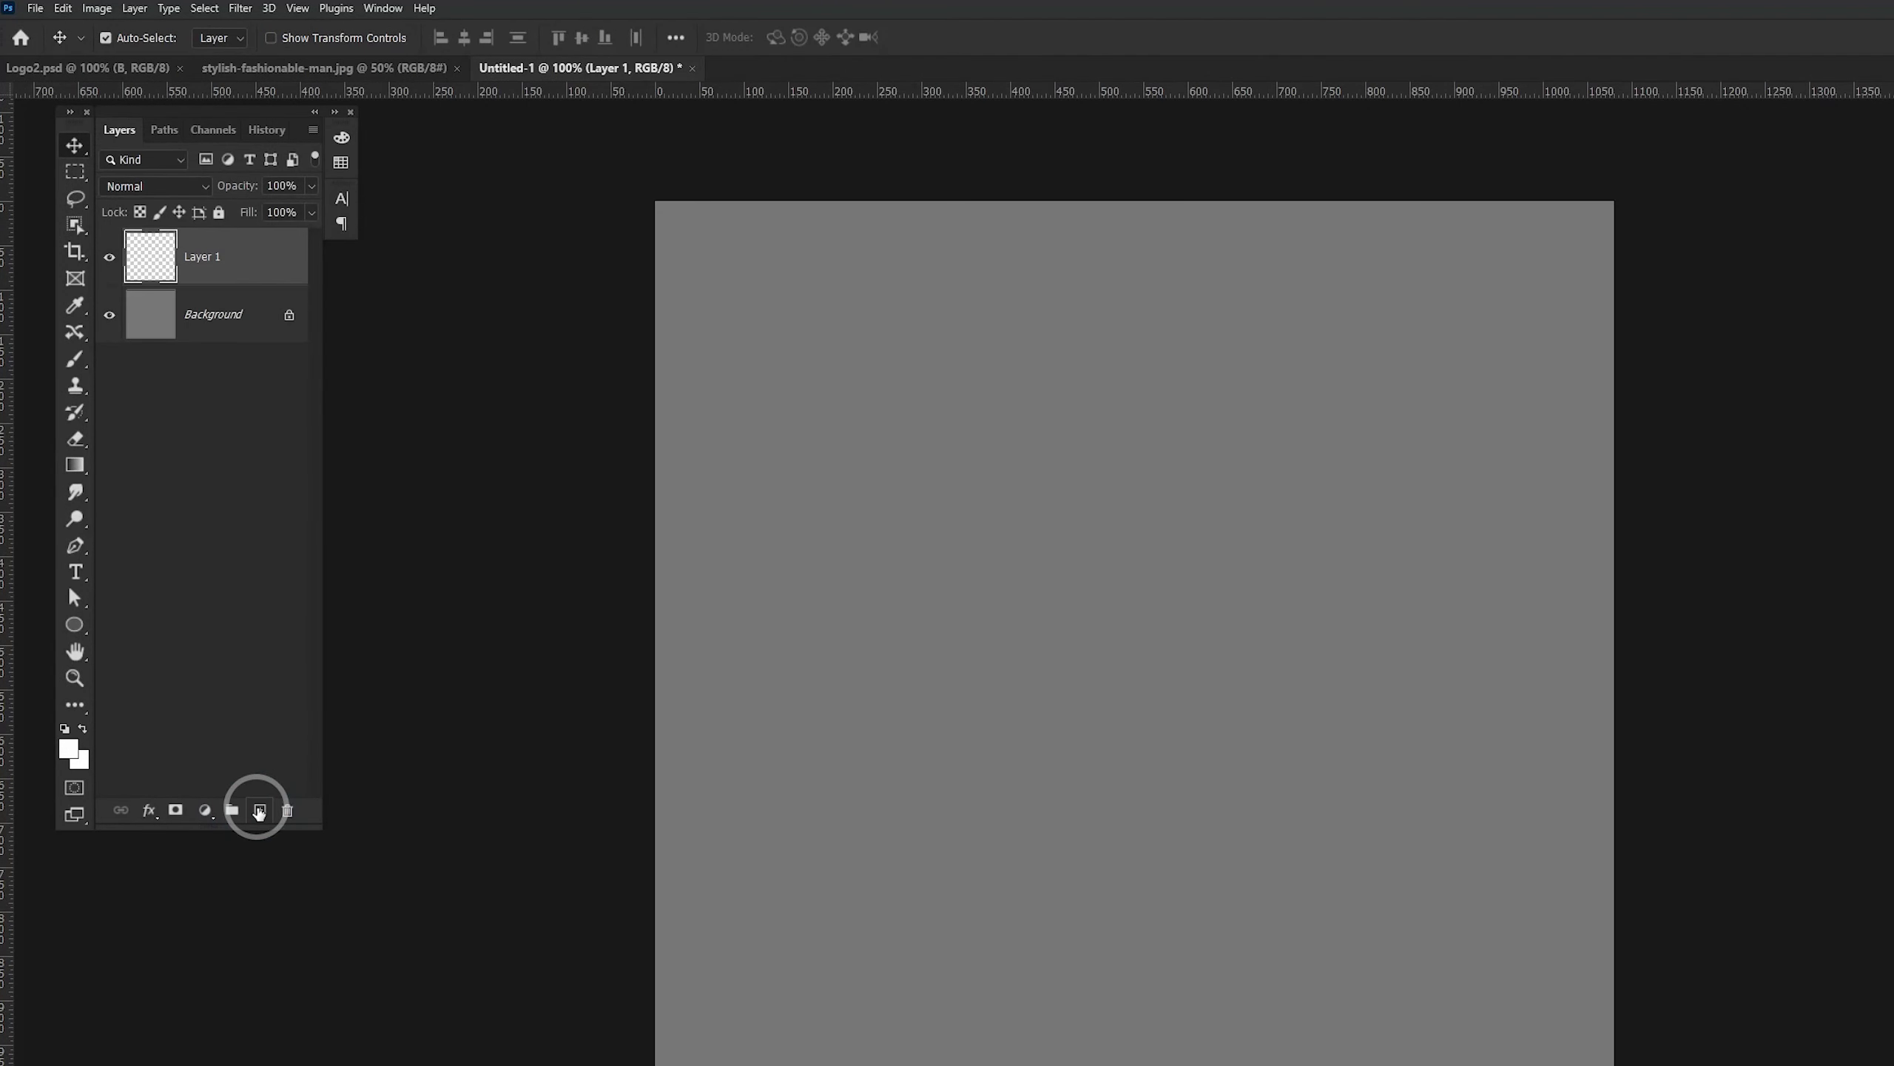
key(p)
click(75, 546)
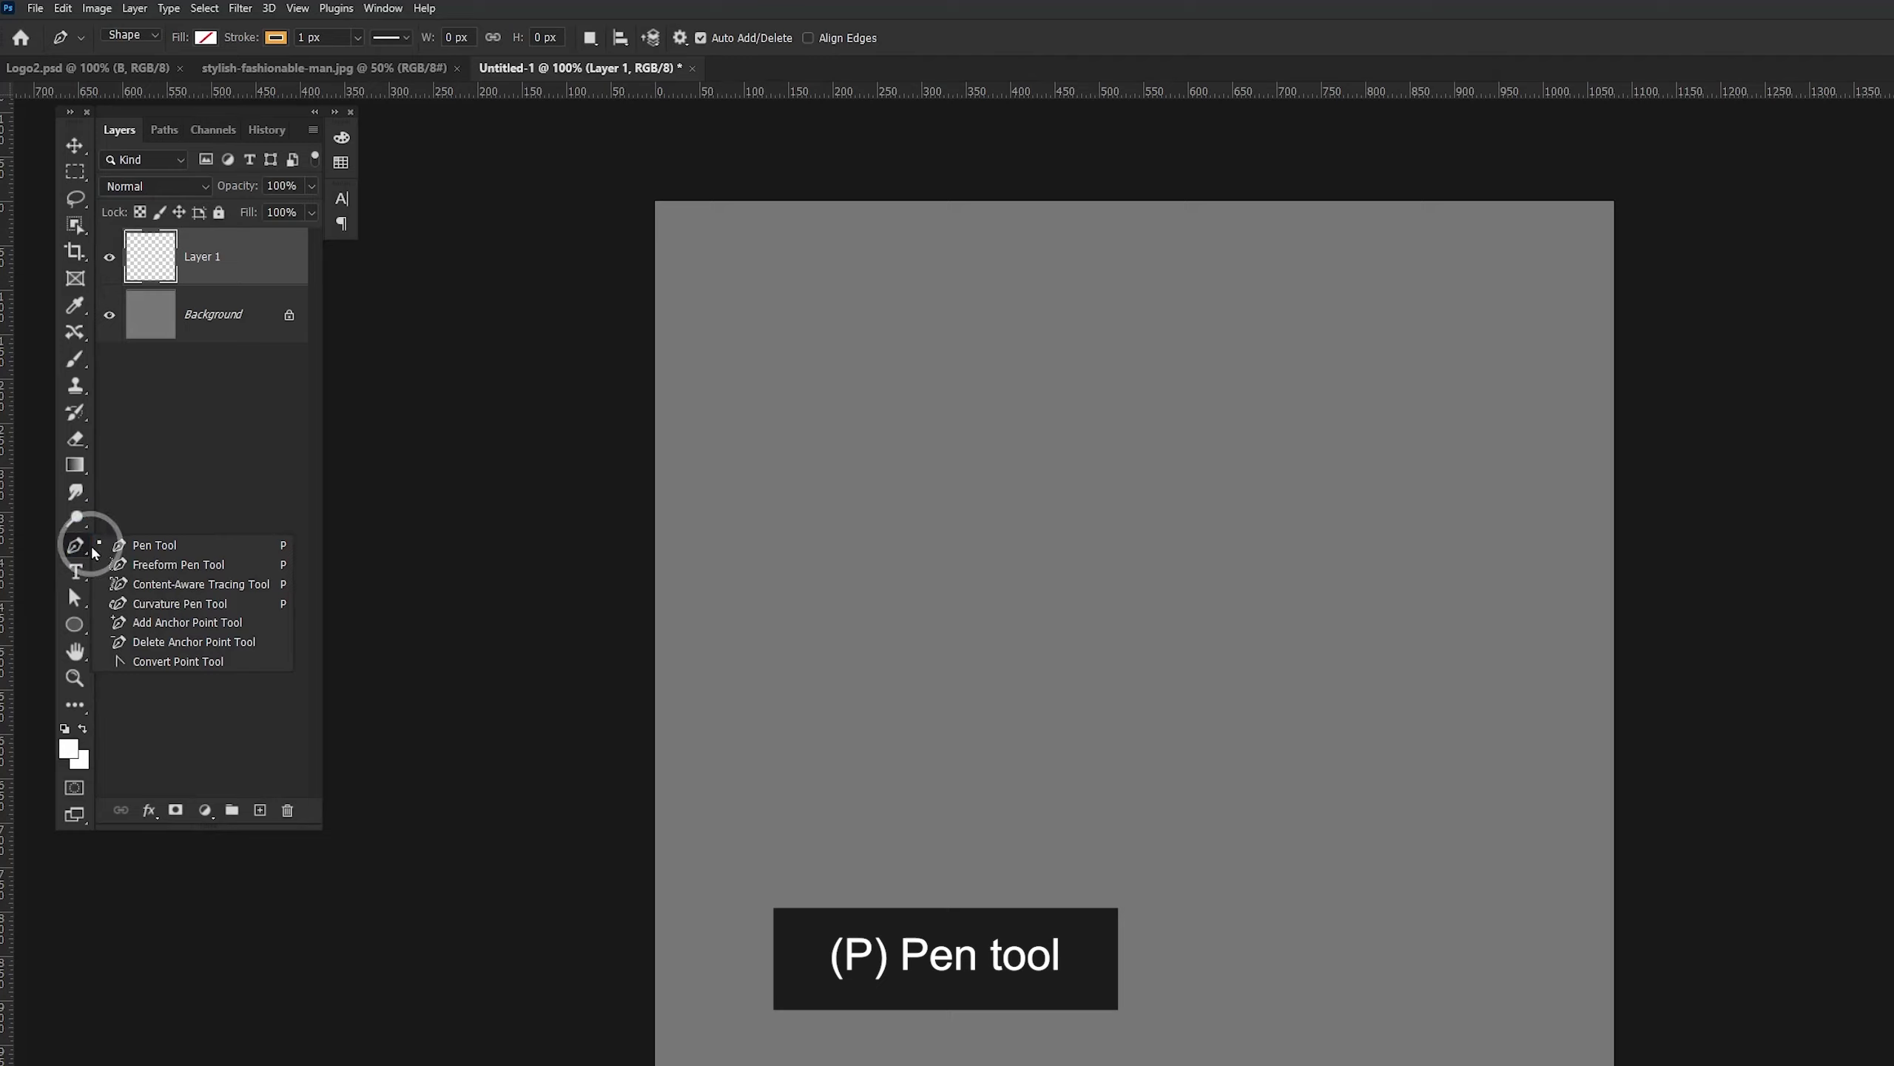
click(229, 552)
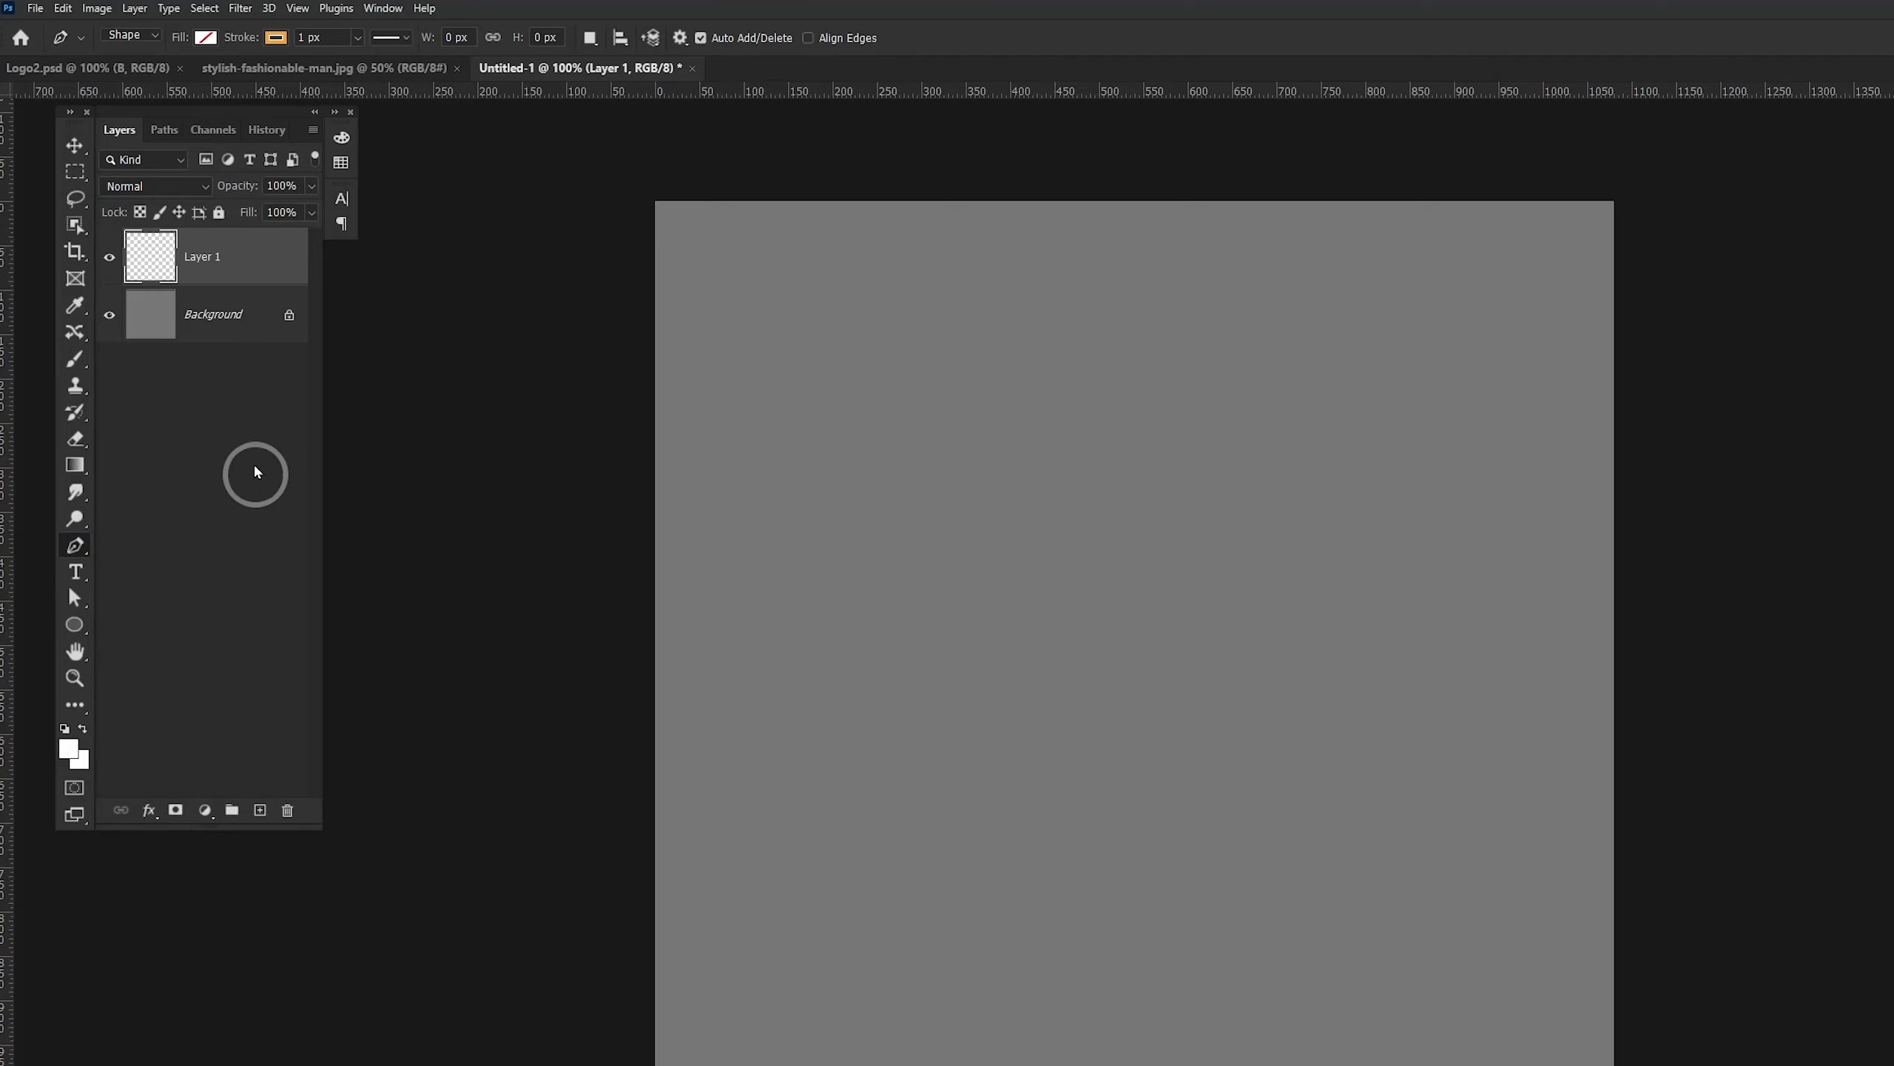
click(206, 37)
click(315, 73)
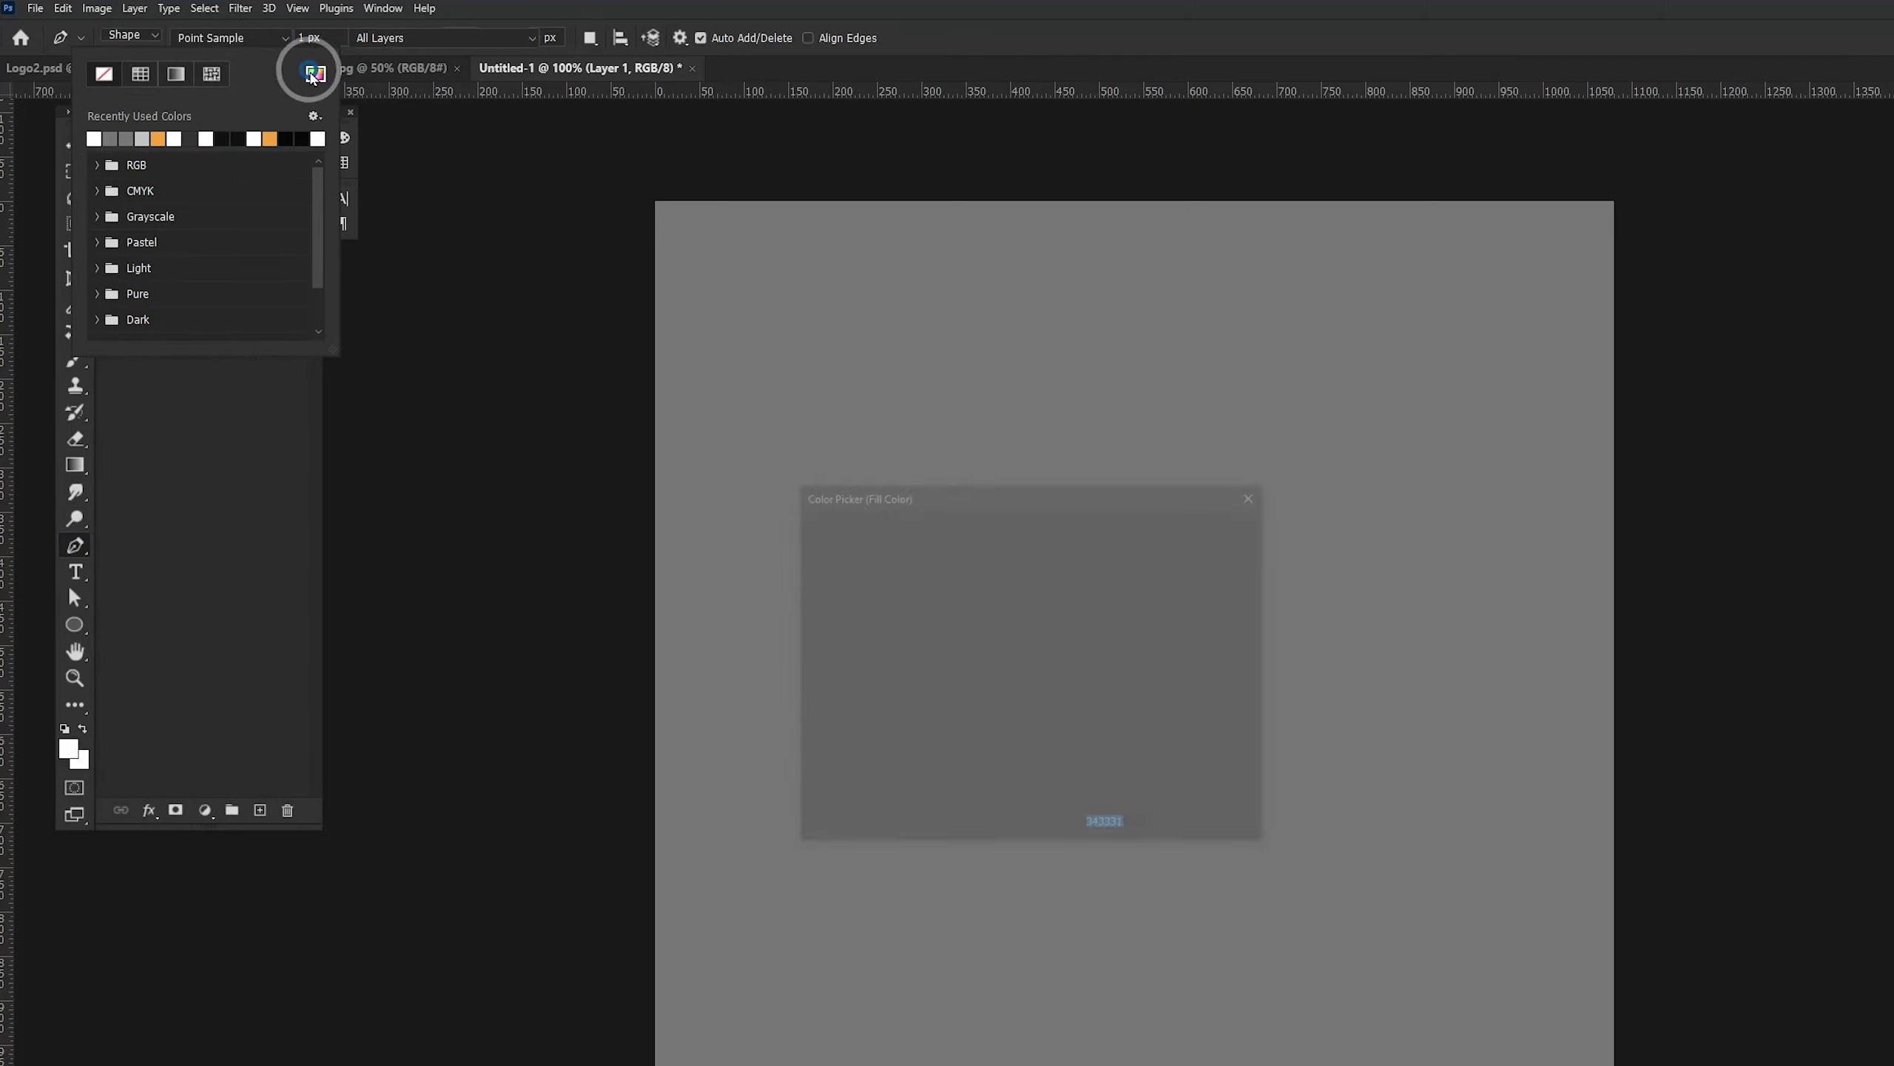
text(1b)
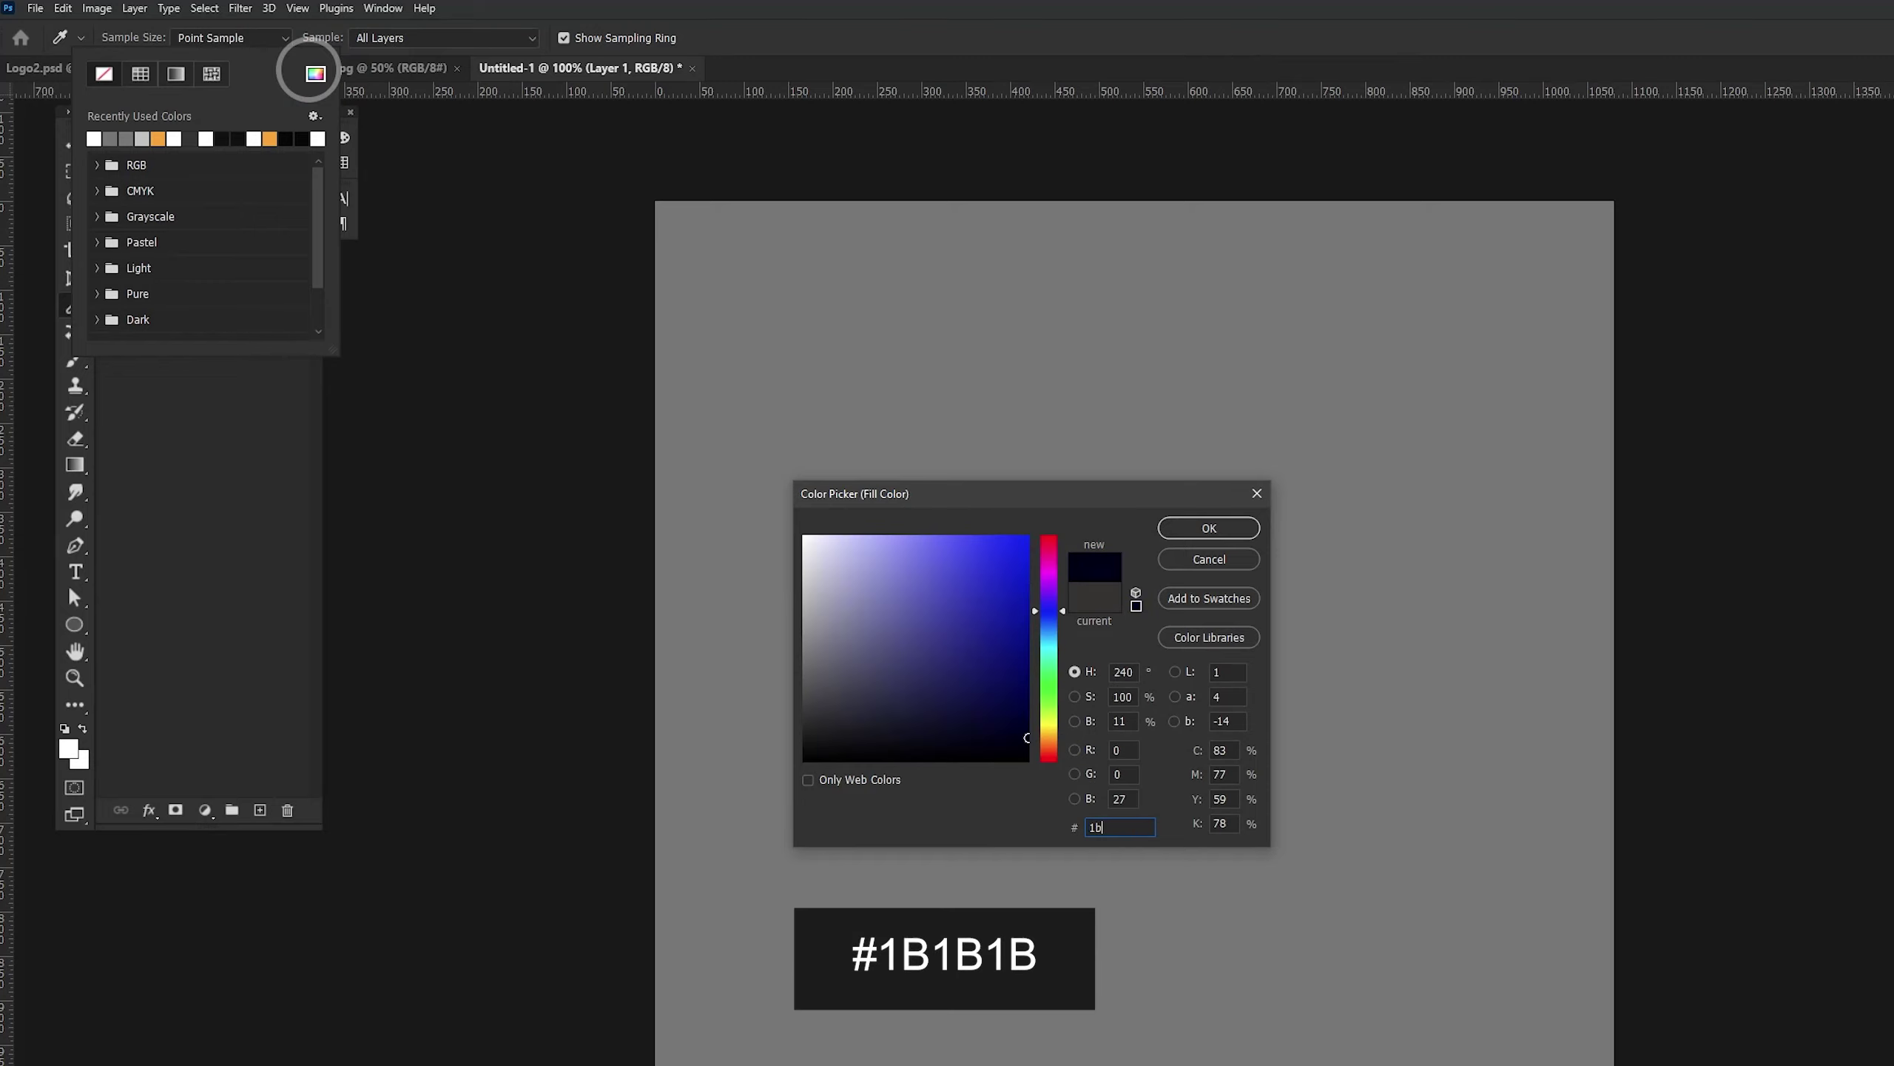
text(1b1b)
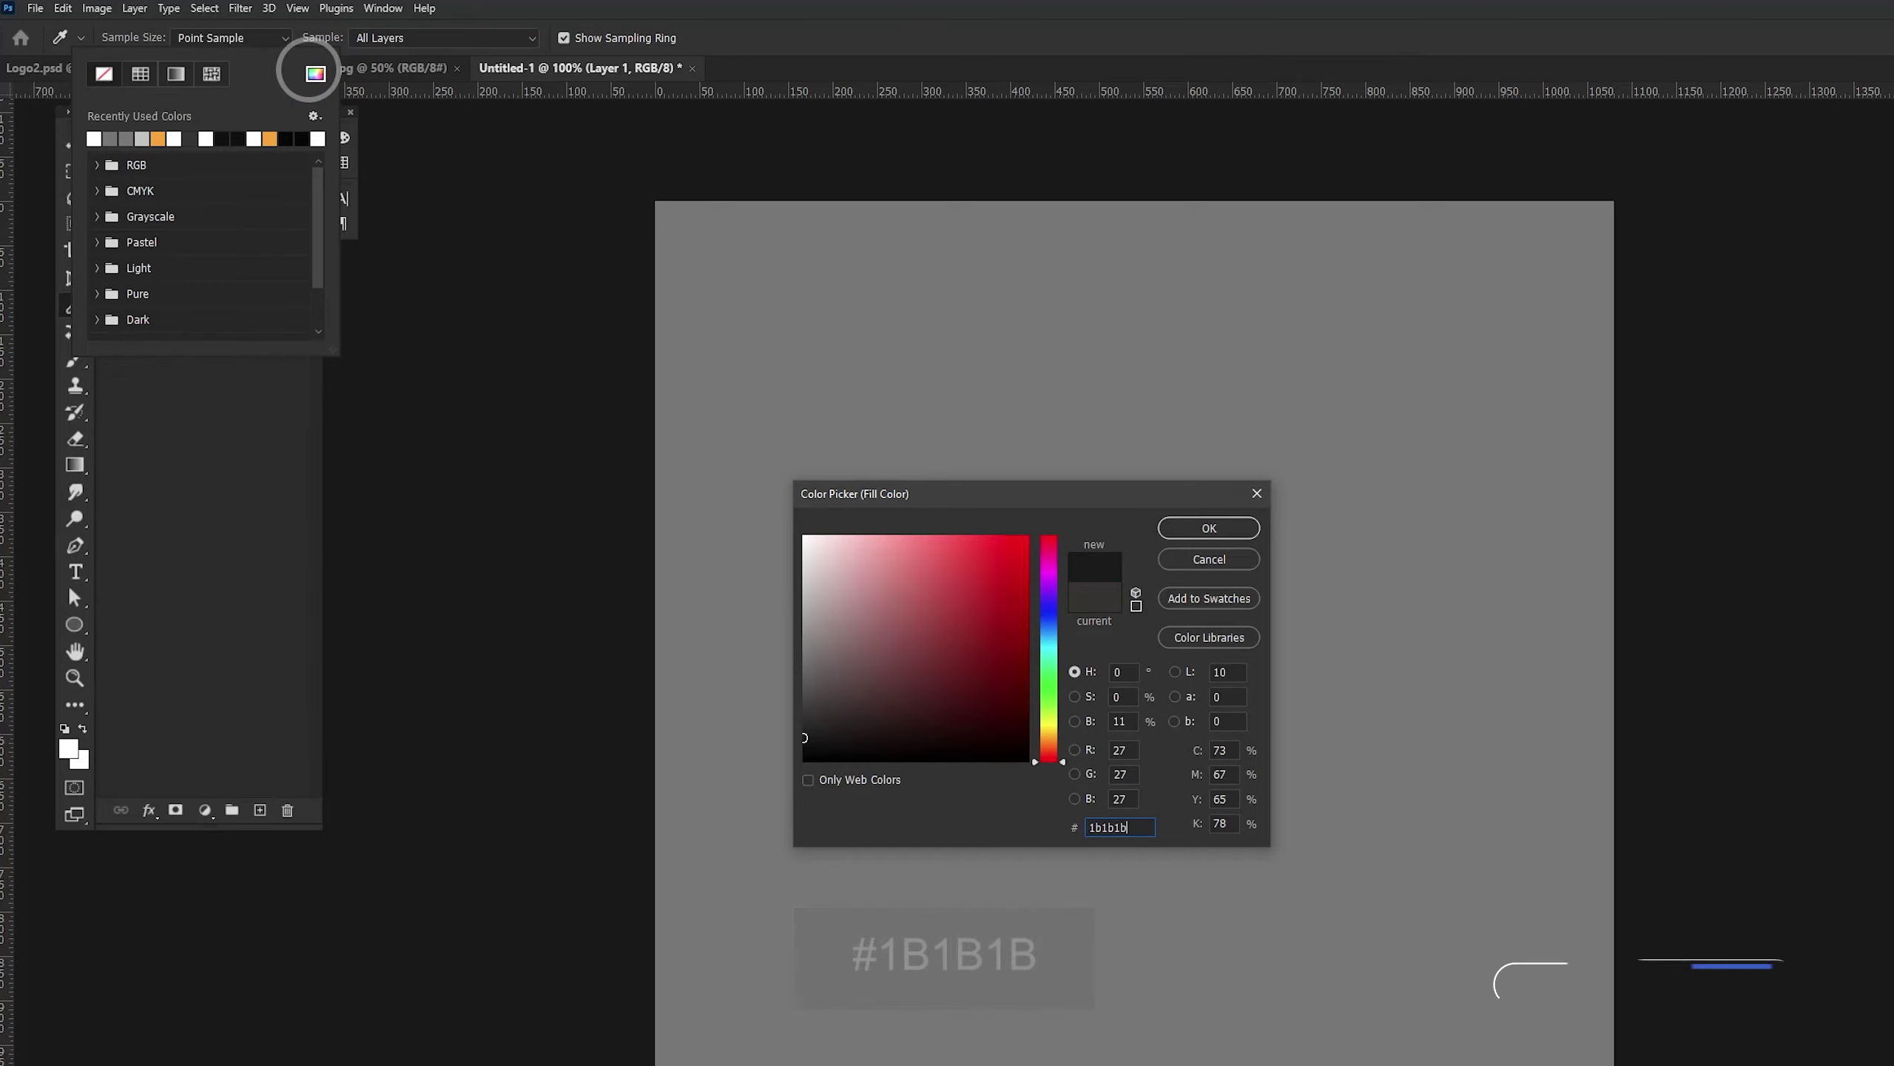
click(1192, 527)
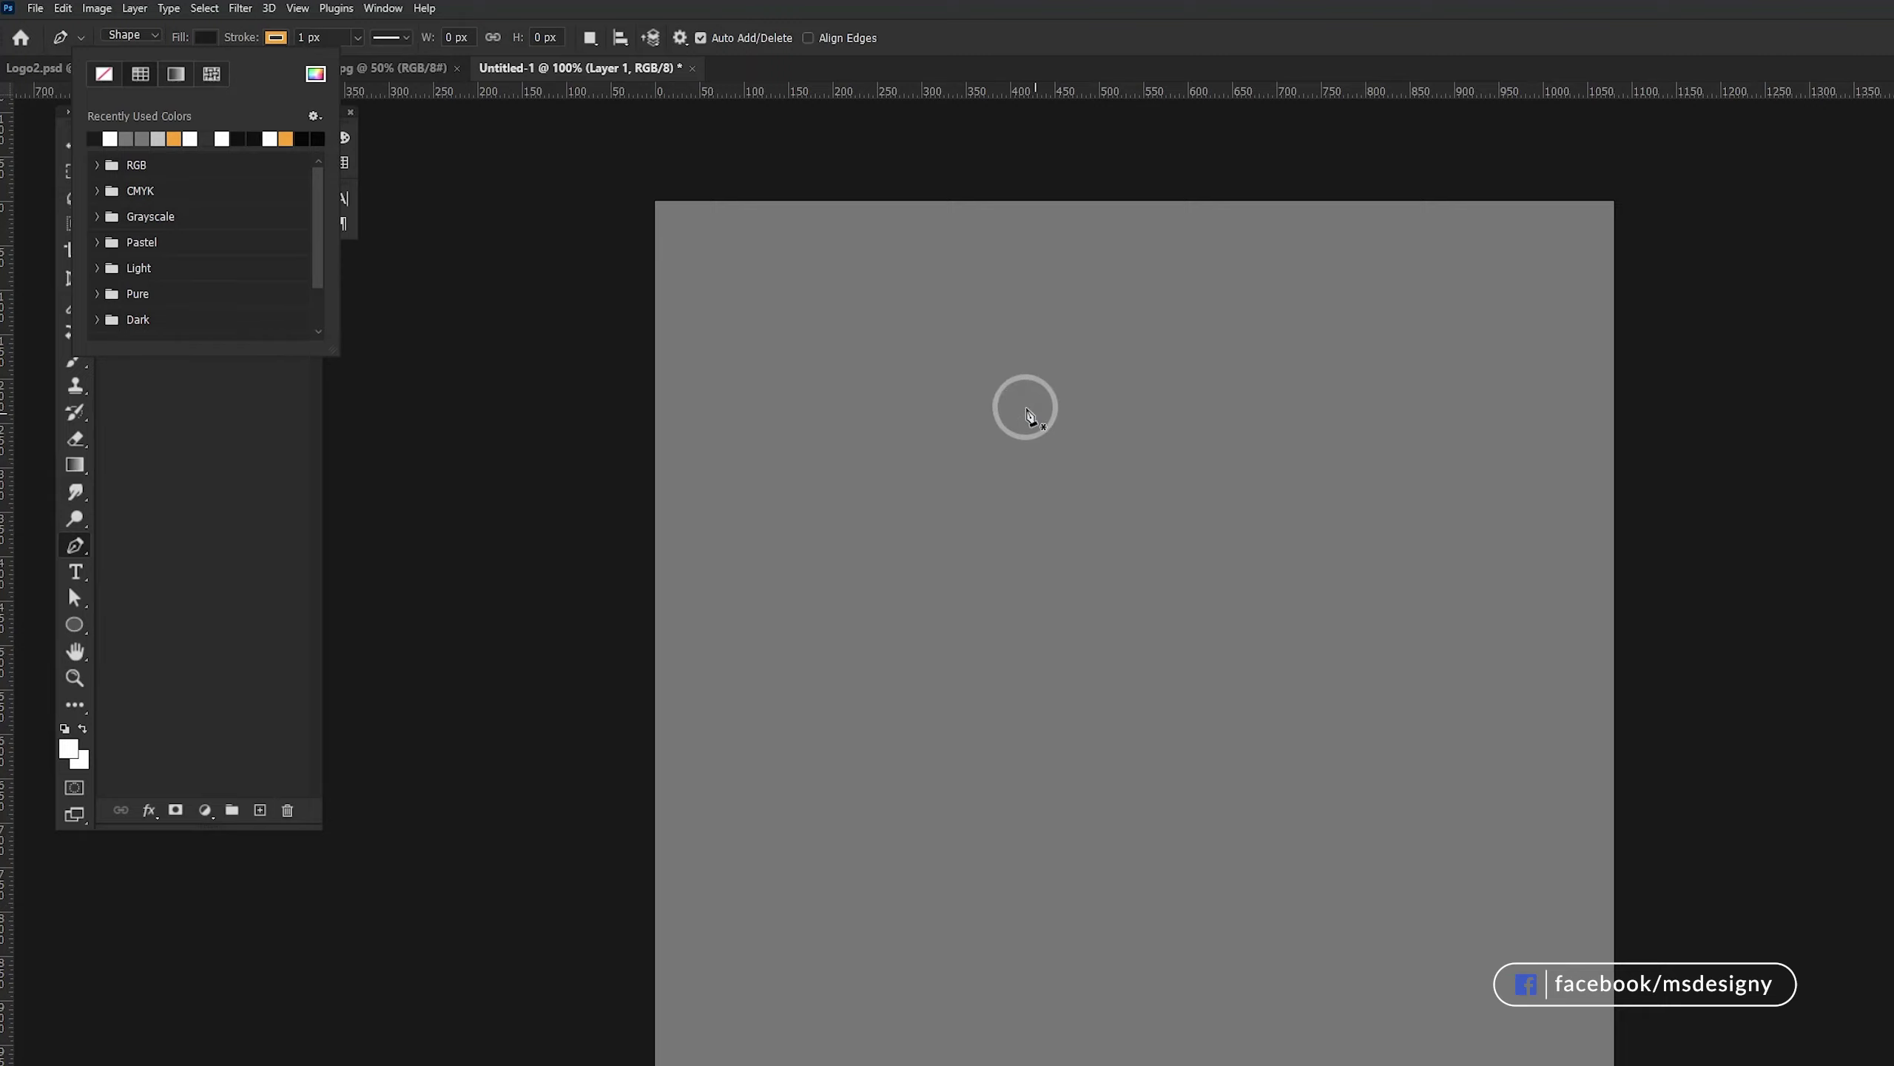
click(275, 37)
click(174, 74)
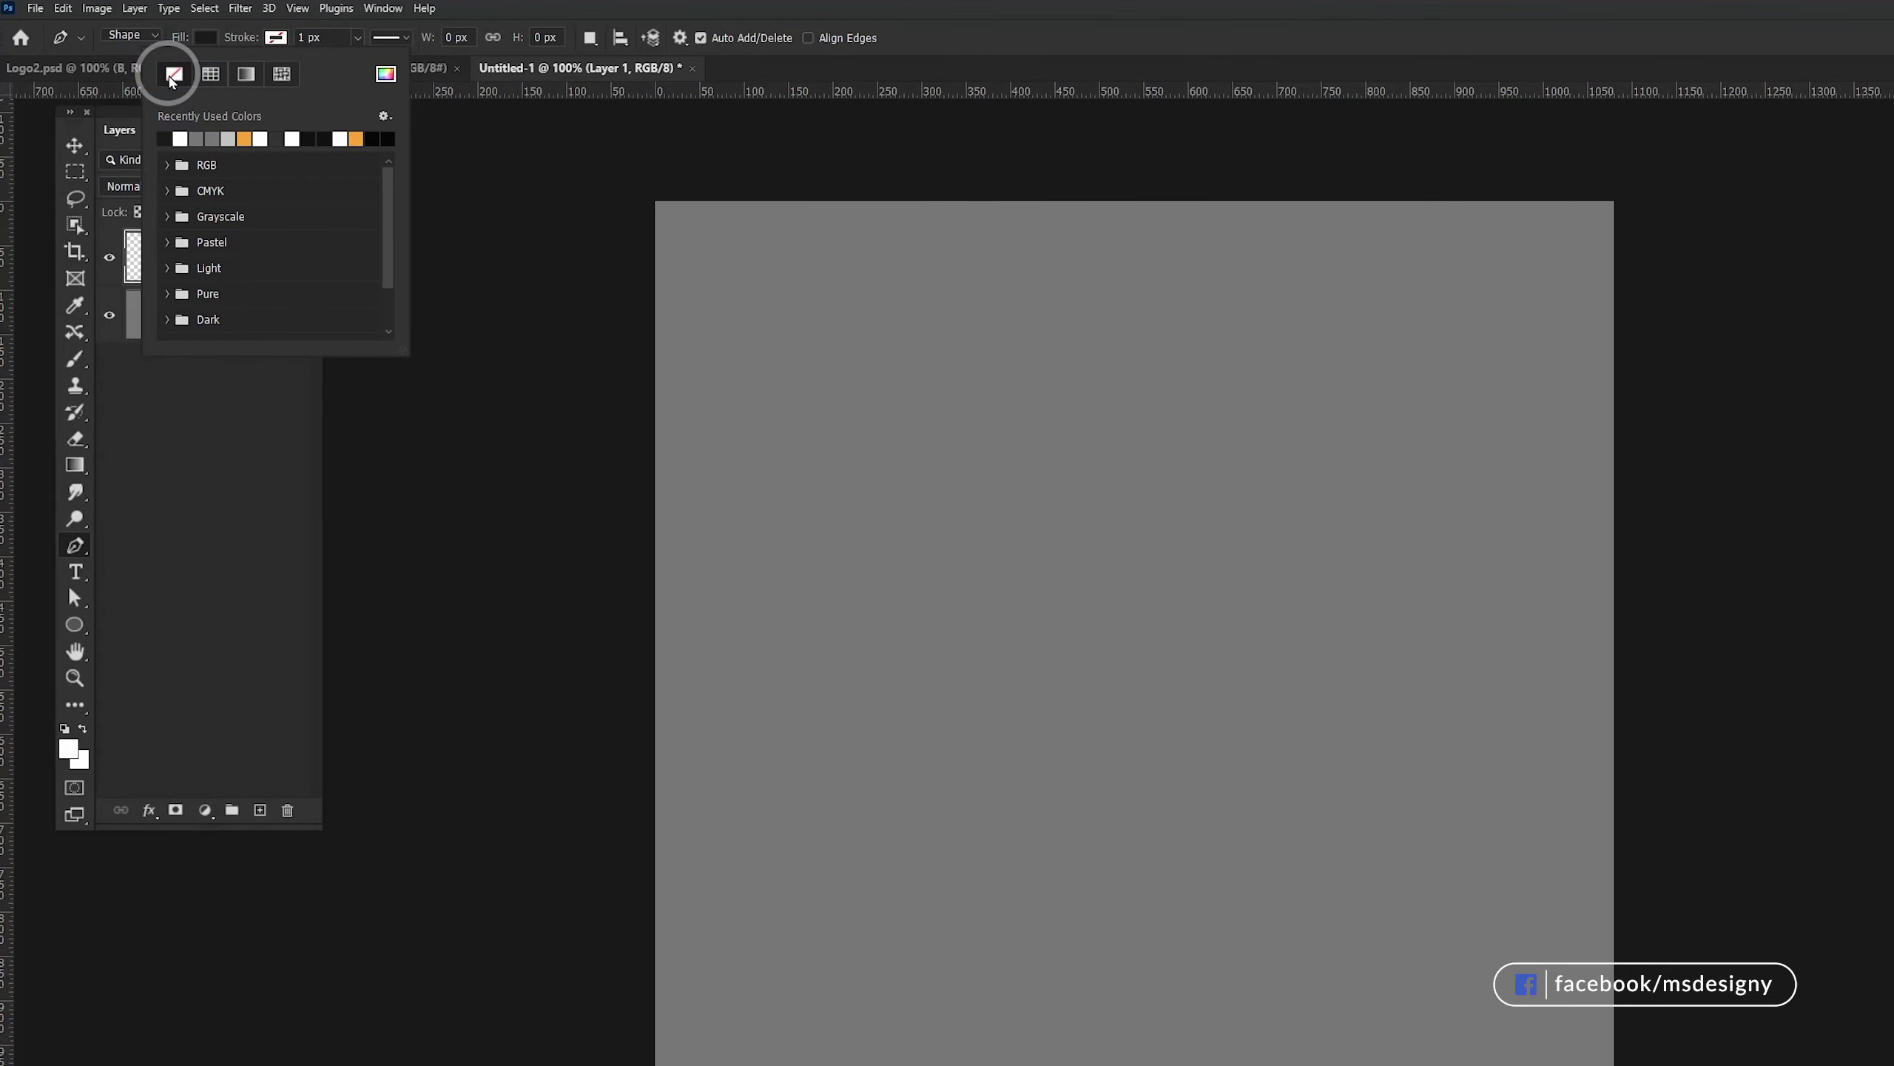
click(585, 30)
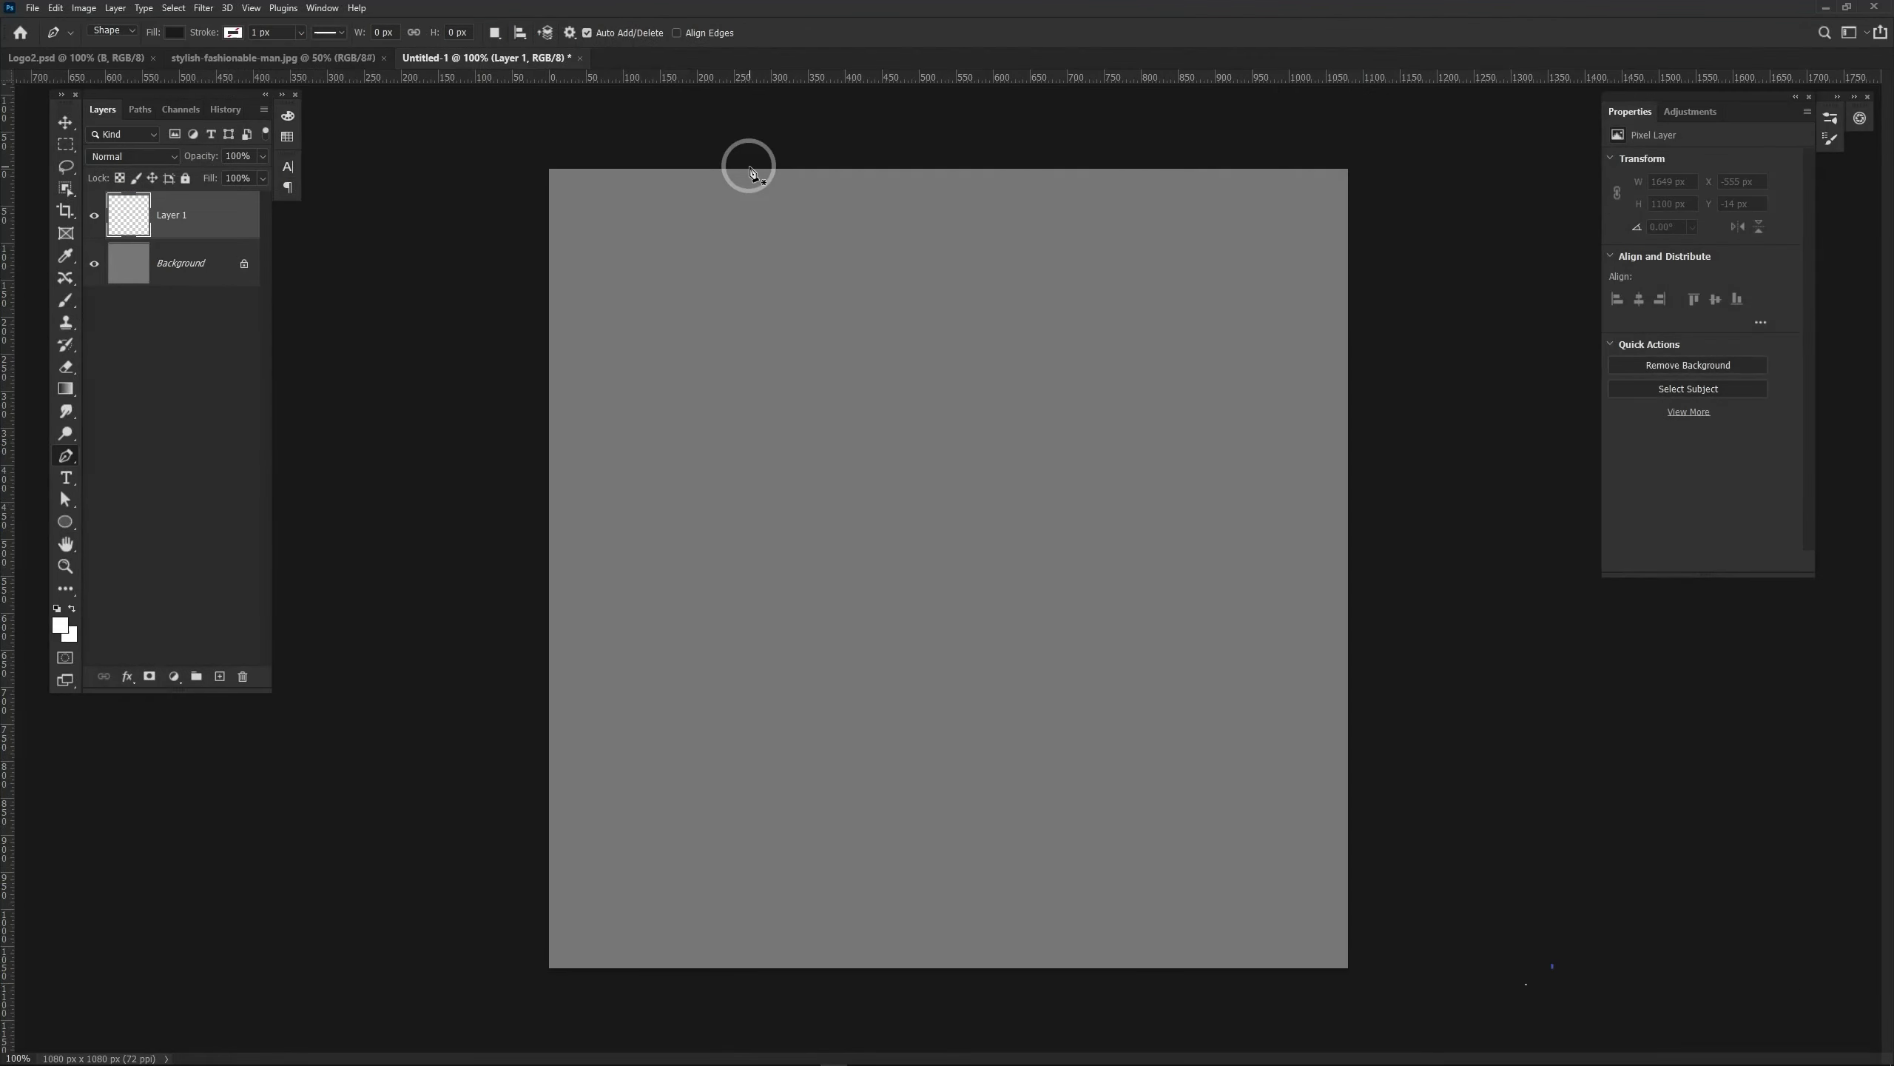
- Draw a closed four-corner dark shape over the upper-right canvas and add an empty layer above
click(750, 169)
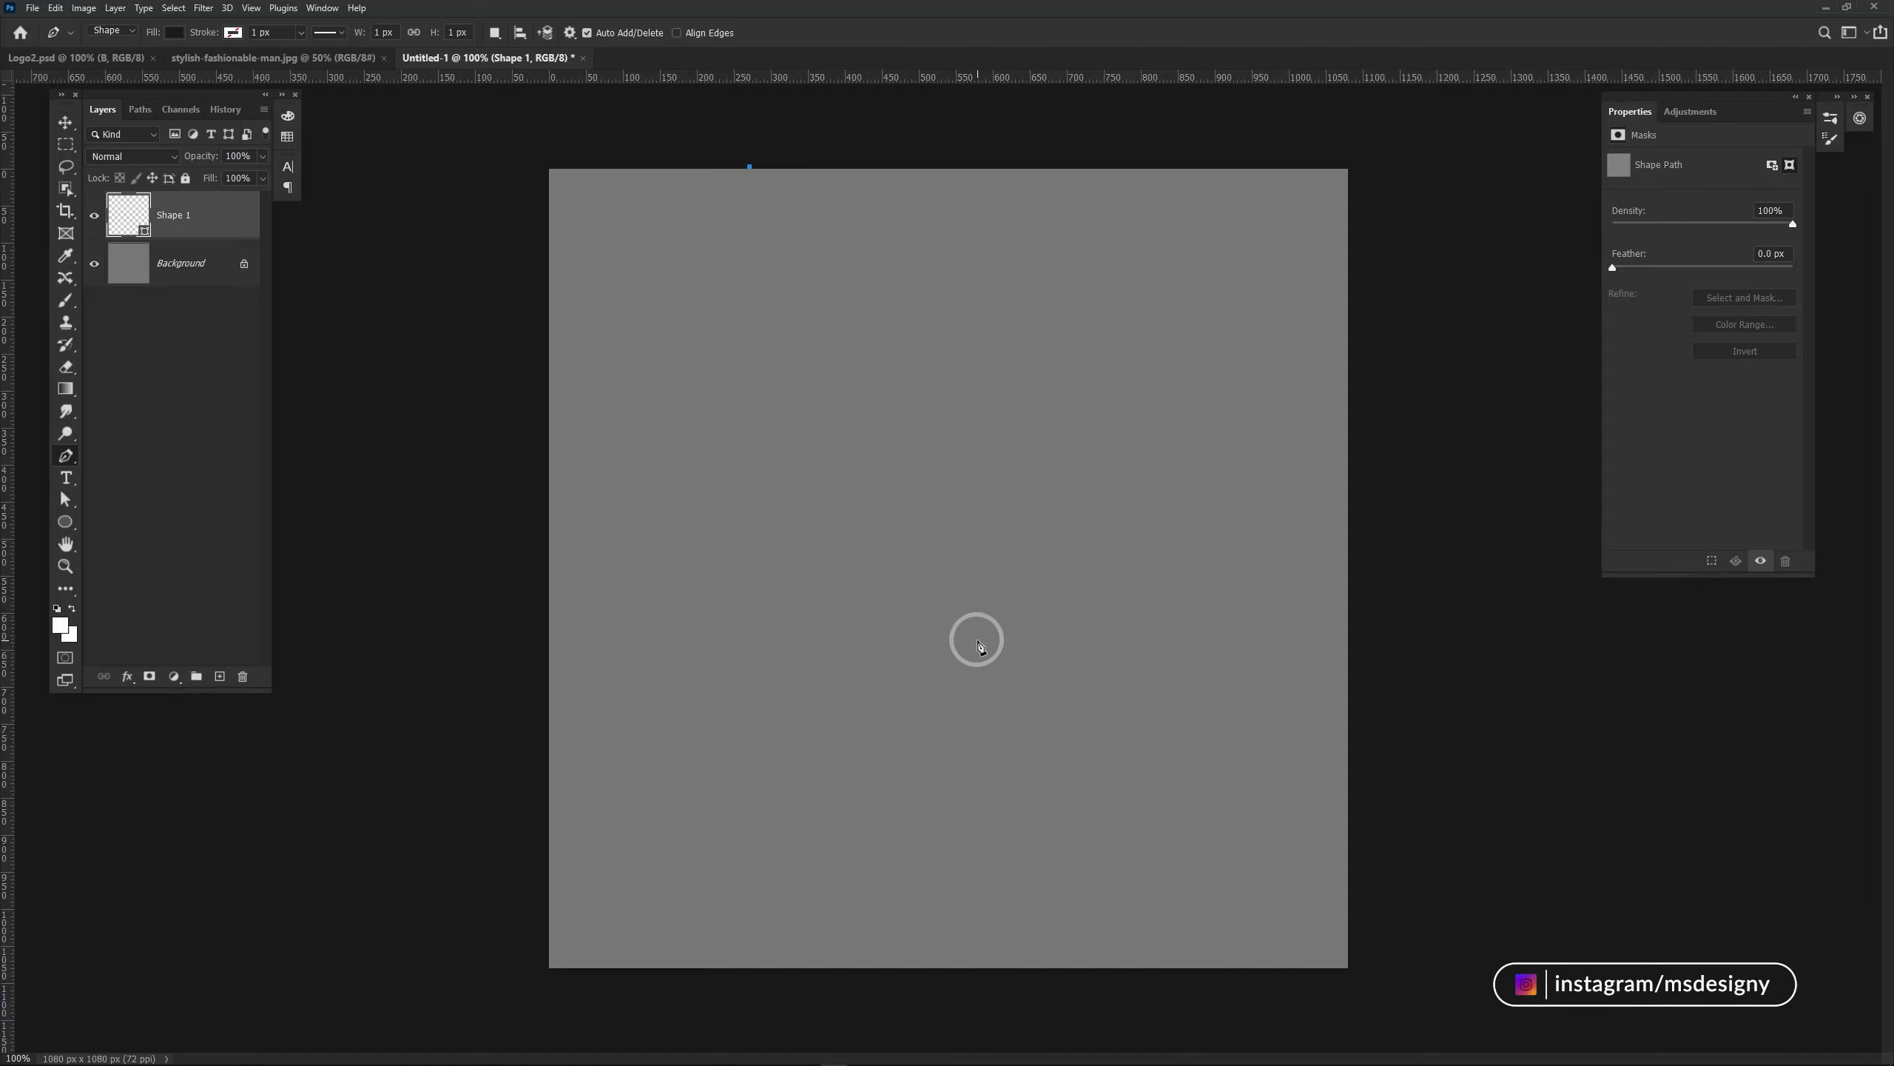
click(939, 648)
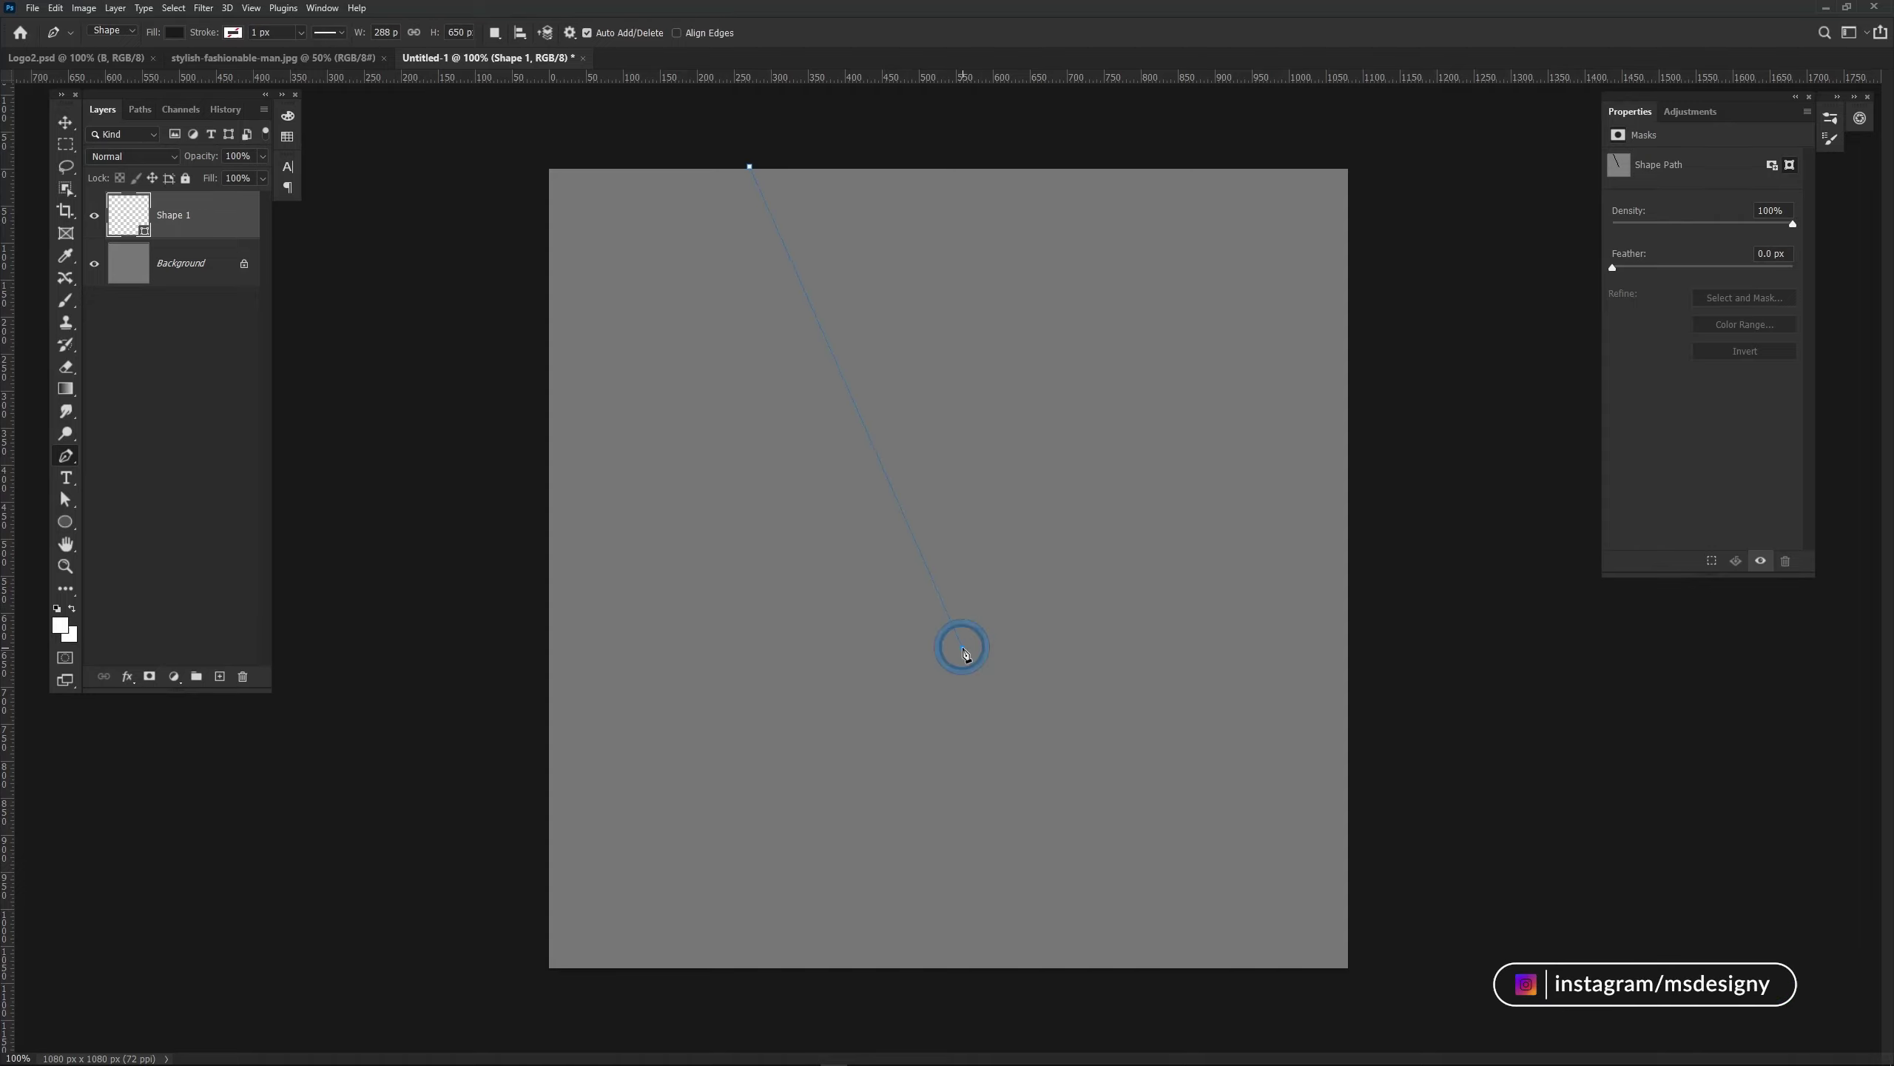
click(1353, 748)
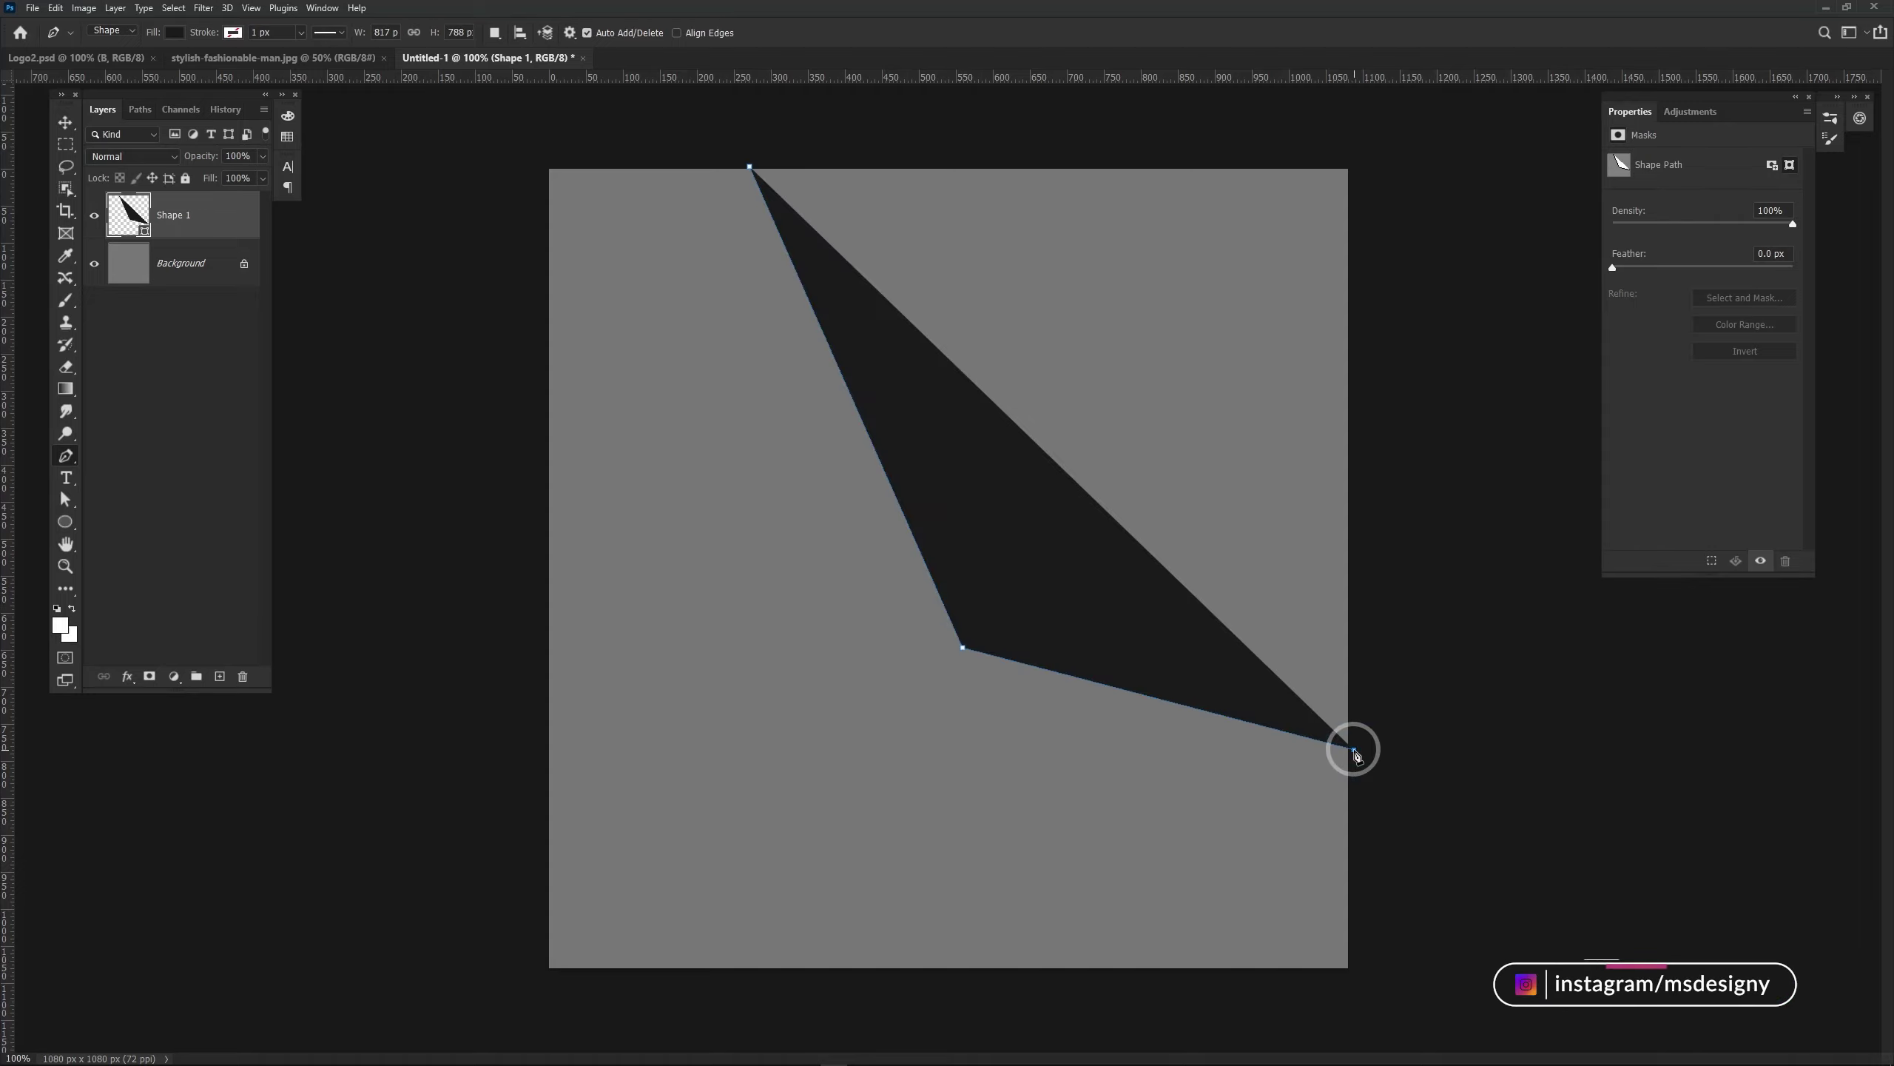
click(1362, 162)
click(776, 152)
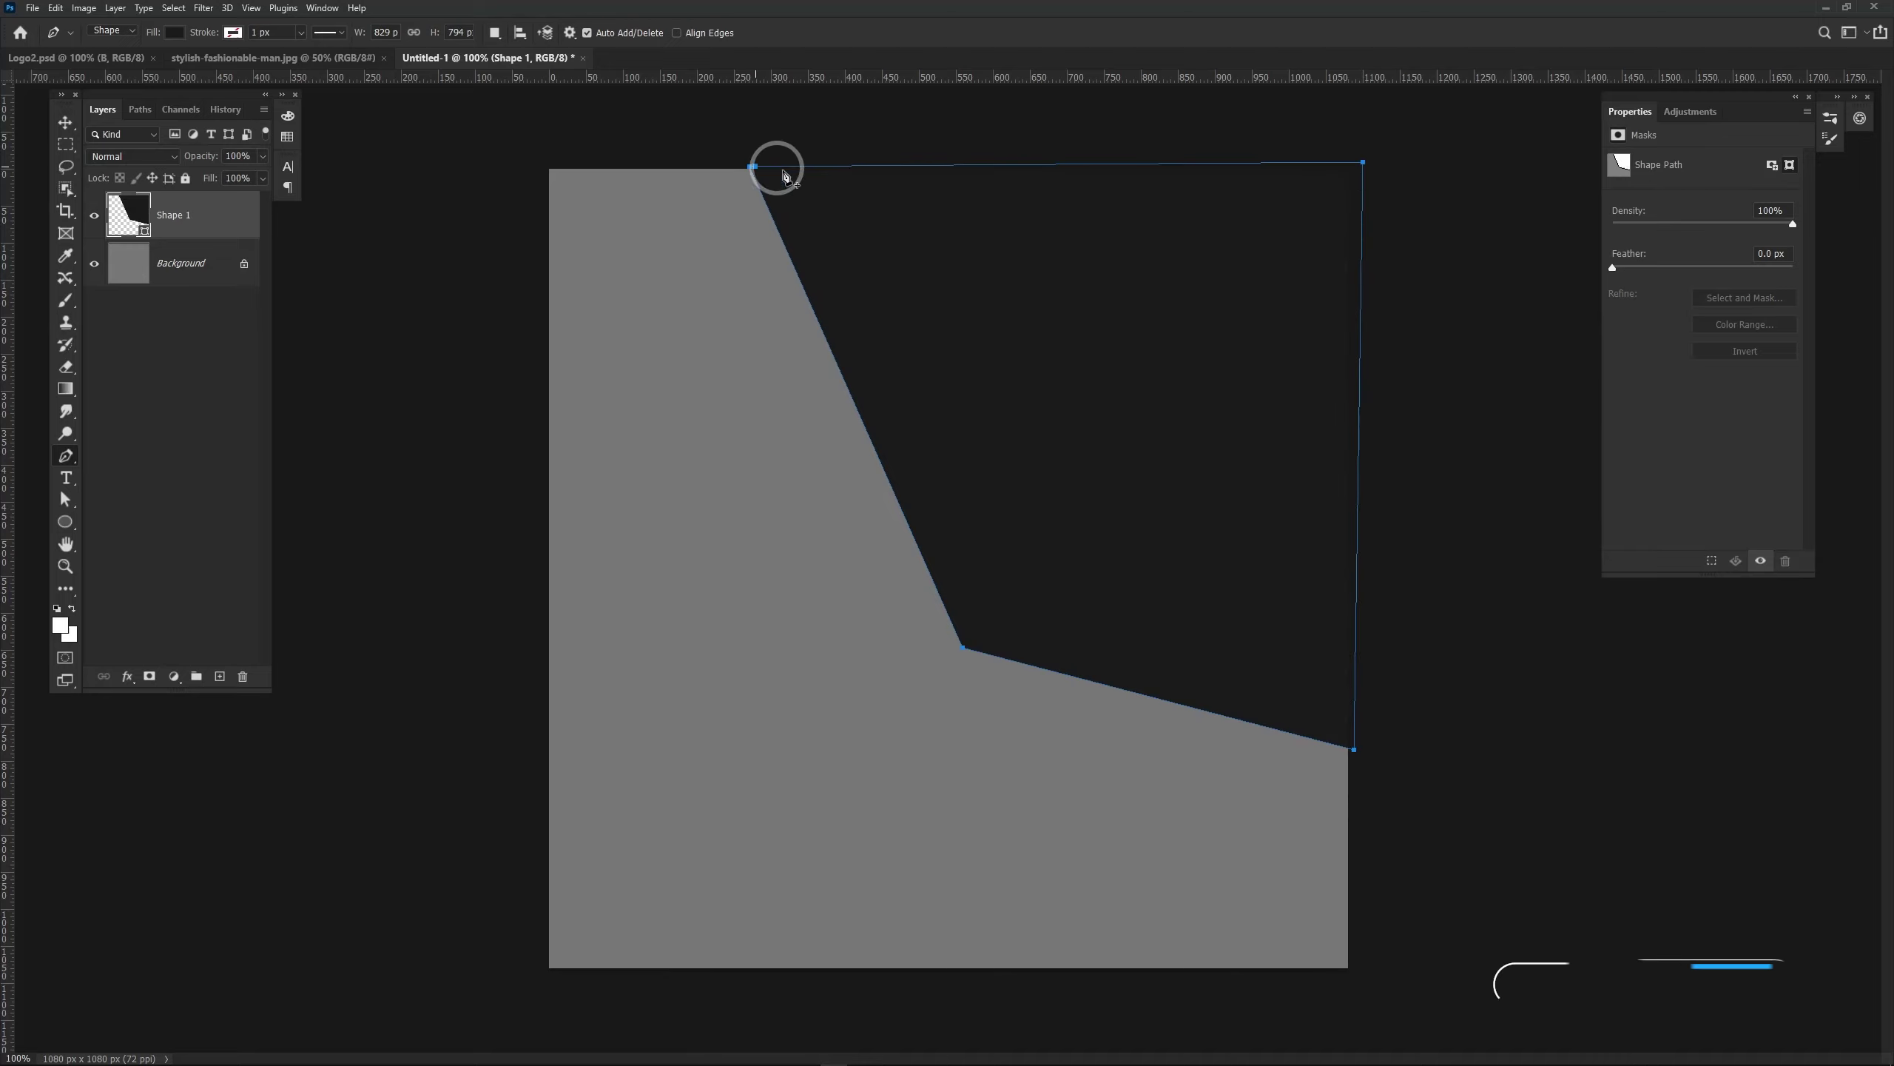
key(v)
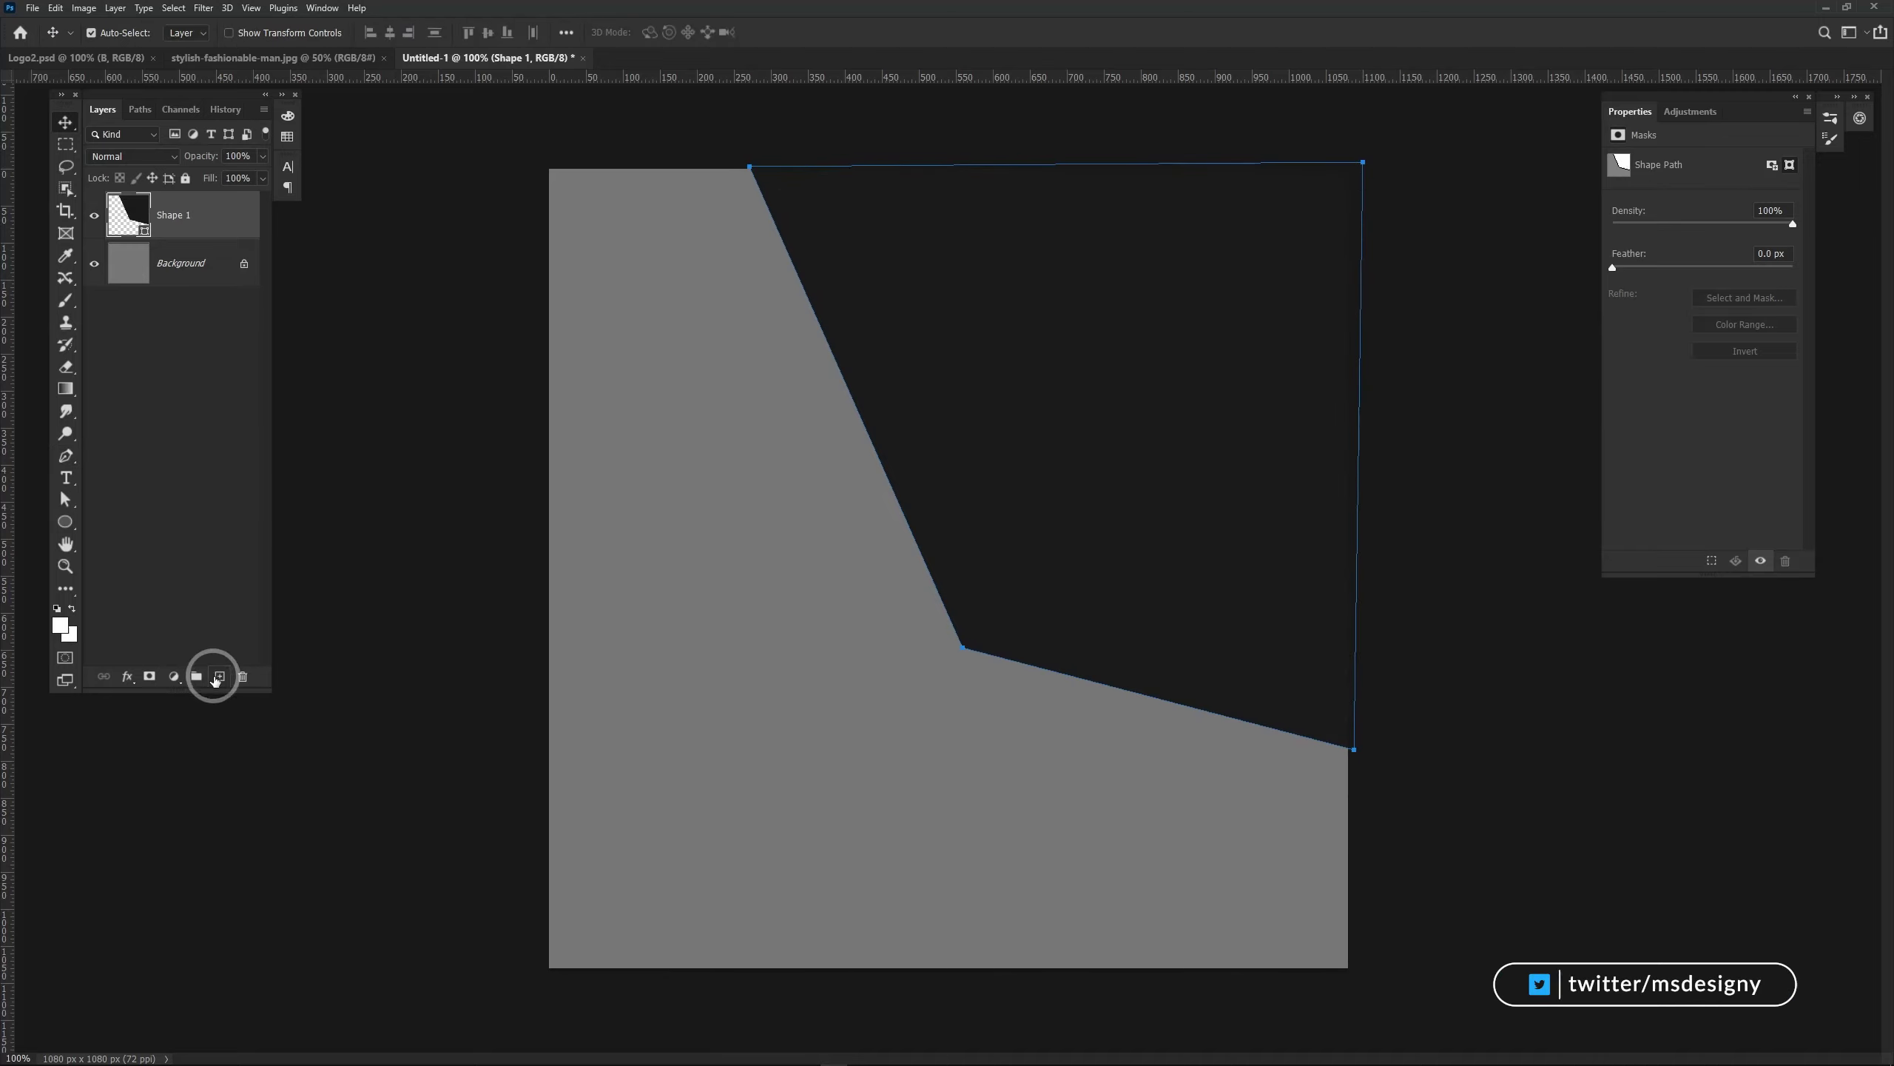
click(218, 677)
- Set the Pen shape fill colour to pure white
key(p)
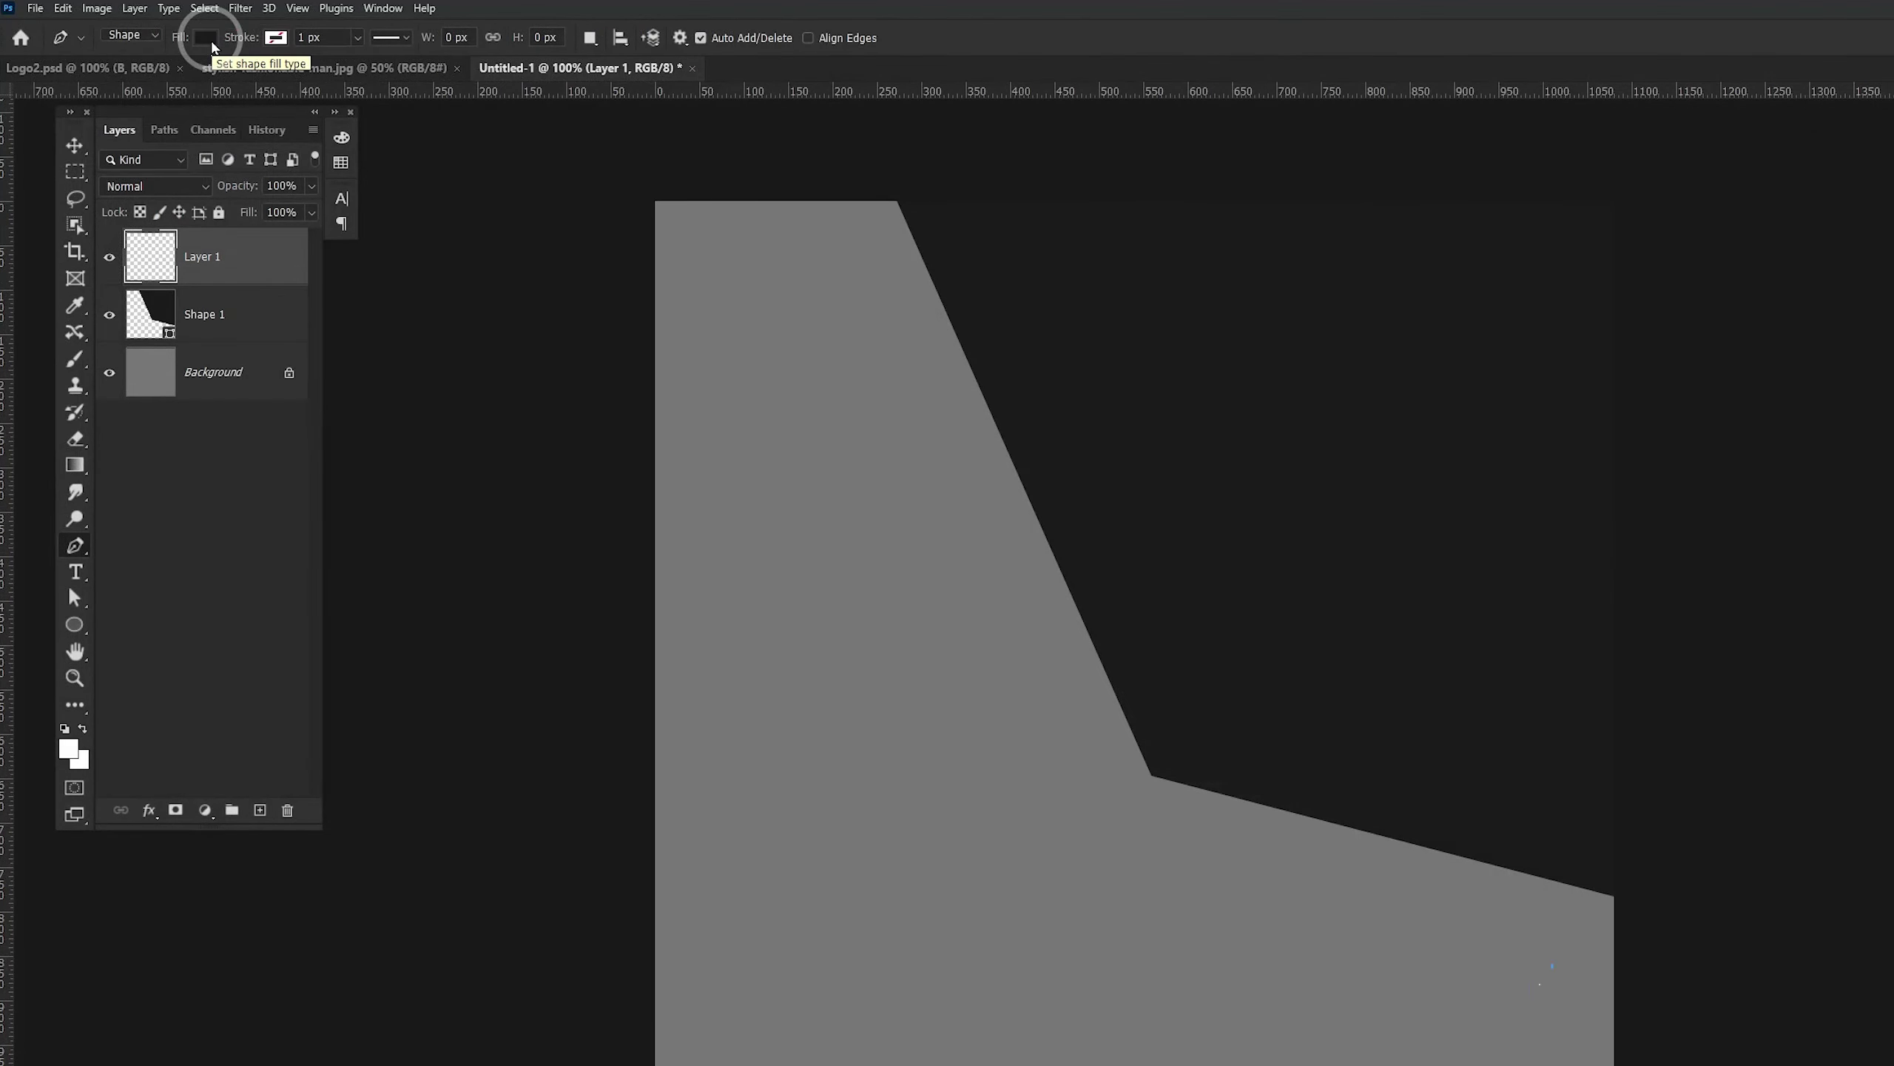
click(175, 32)
click(315, 74)
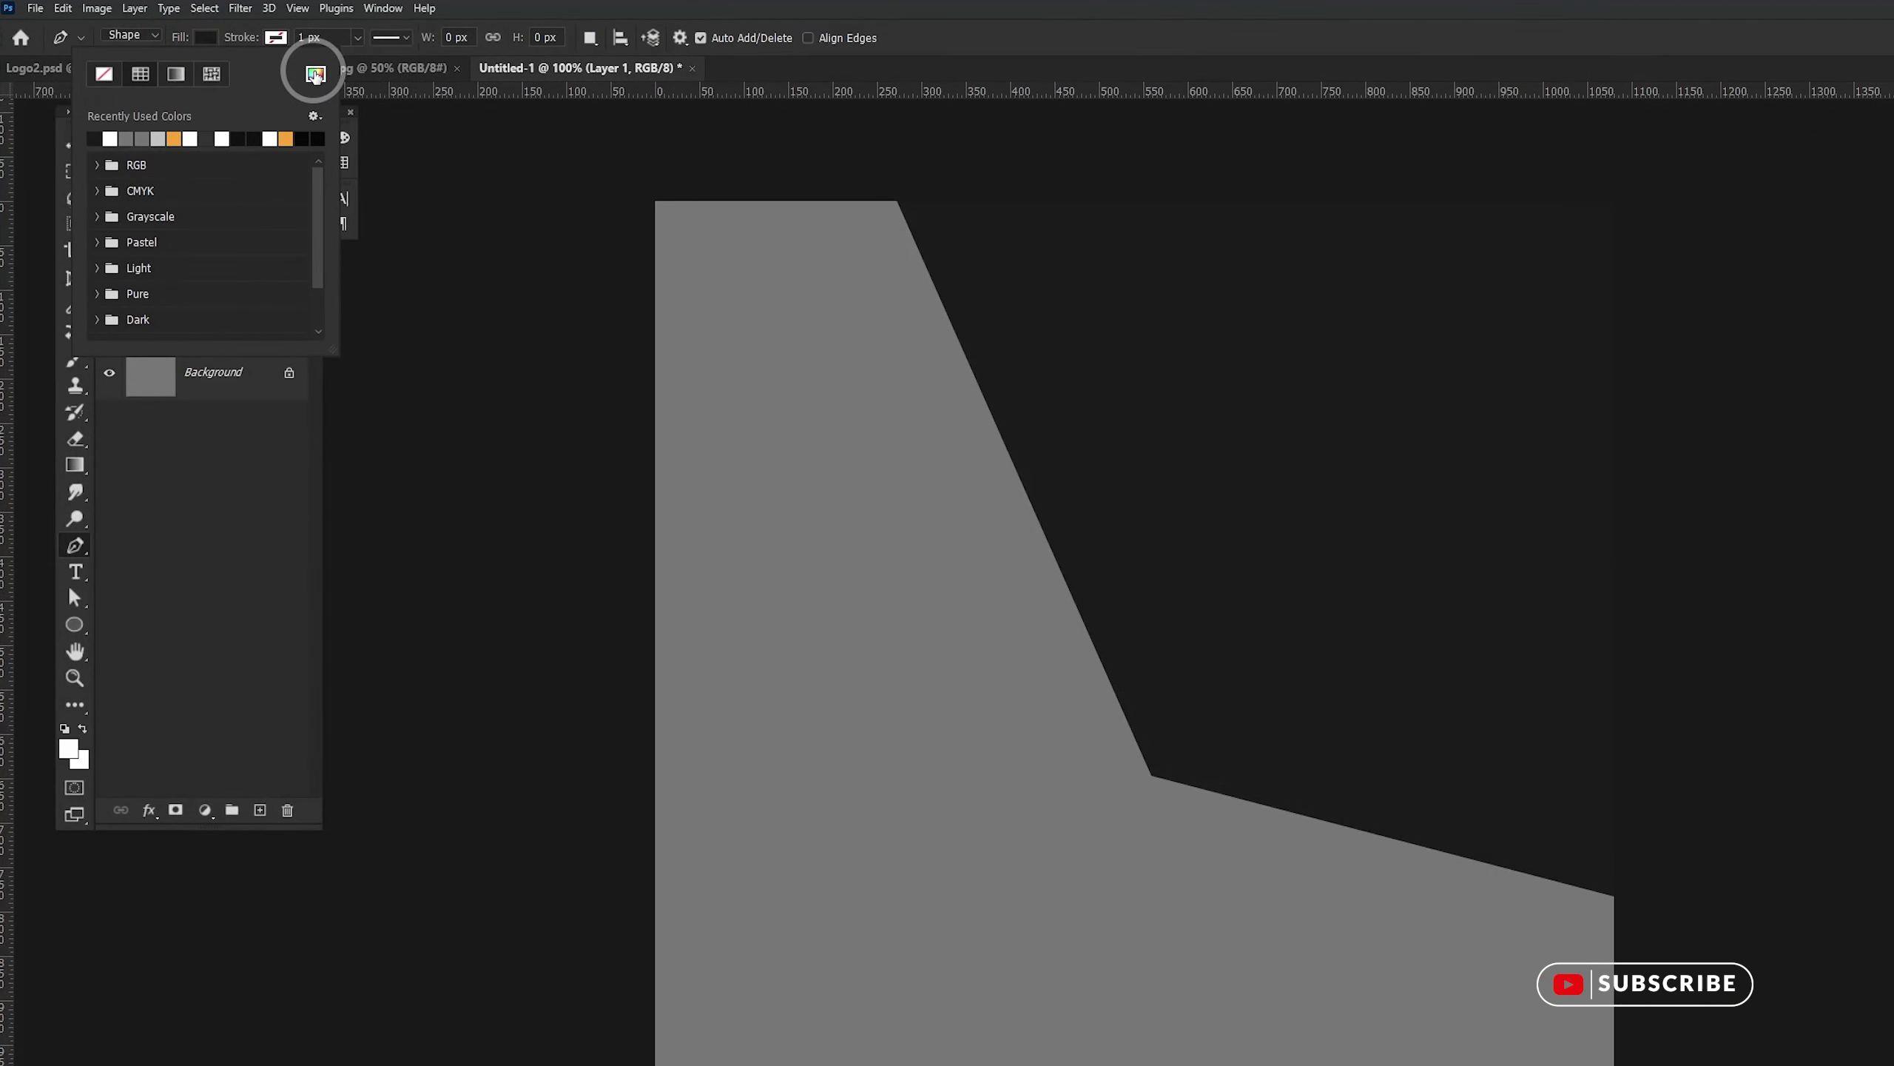
drag(858, 542, 782, 515)
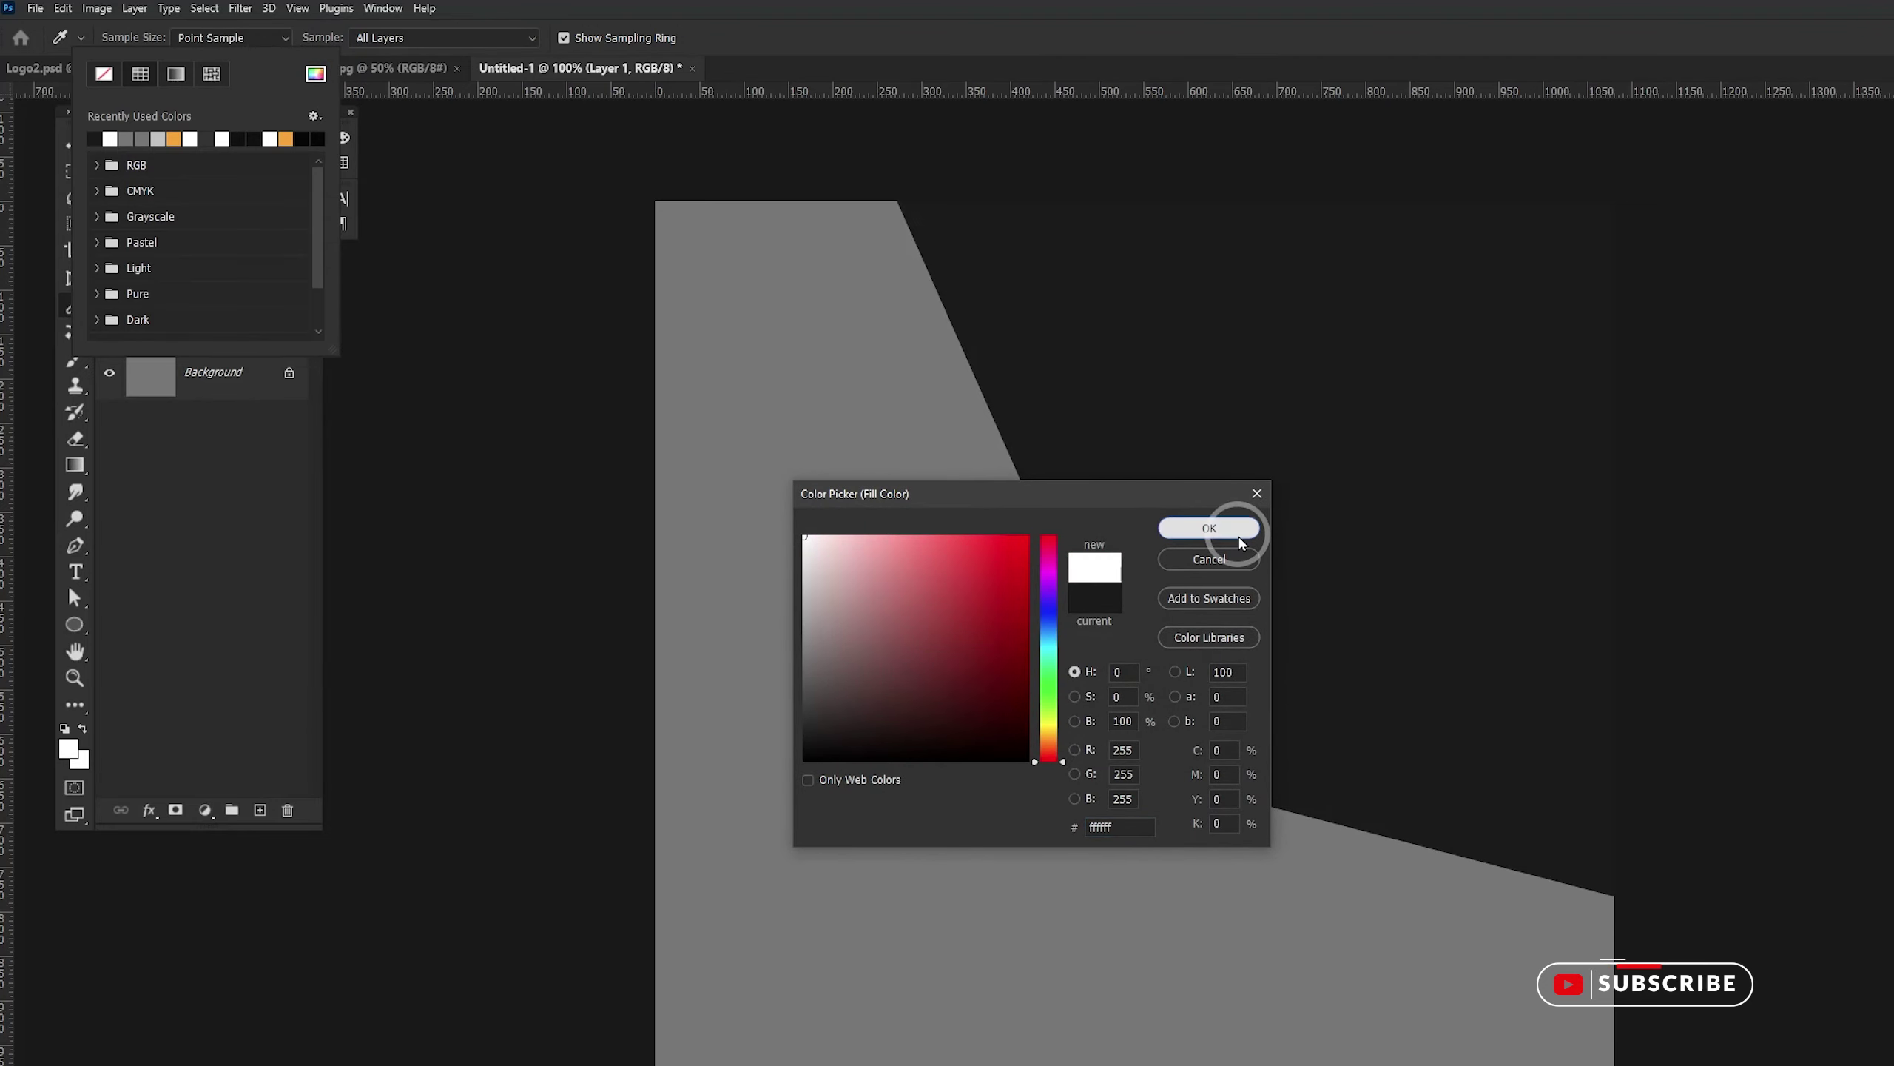
click(1209, 528)
- At 200% zoom, draw the white shape from the dark shape's corner to the bottom-right and right edge
key(space)
key(ctrl+plus)
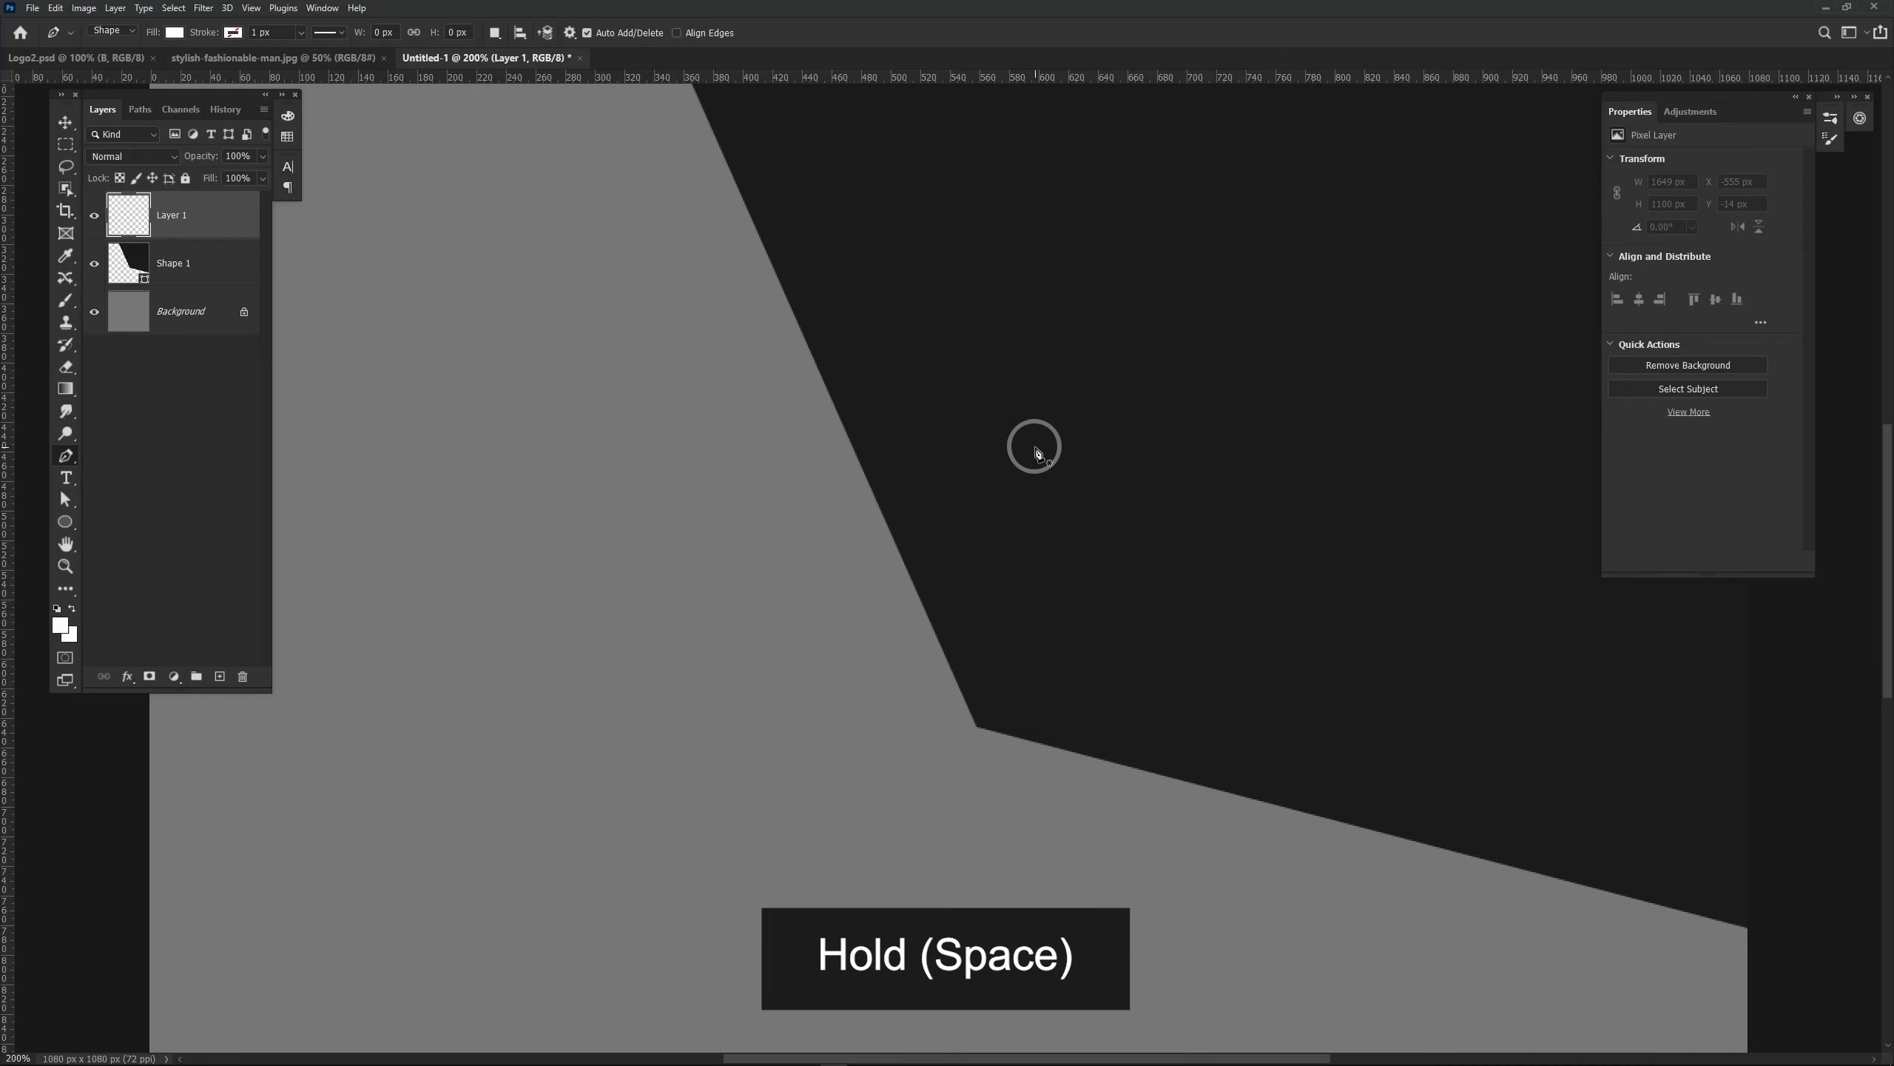
drag(1037, 576, 638, 179)
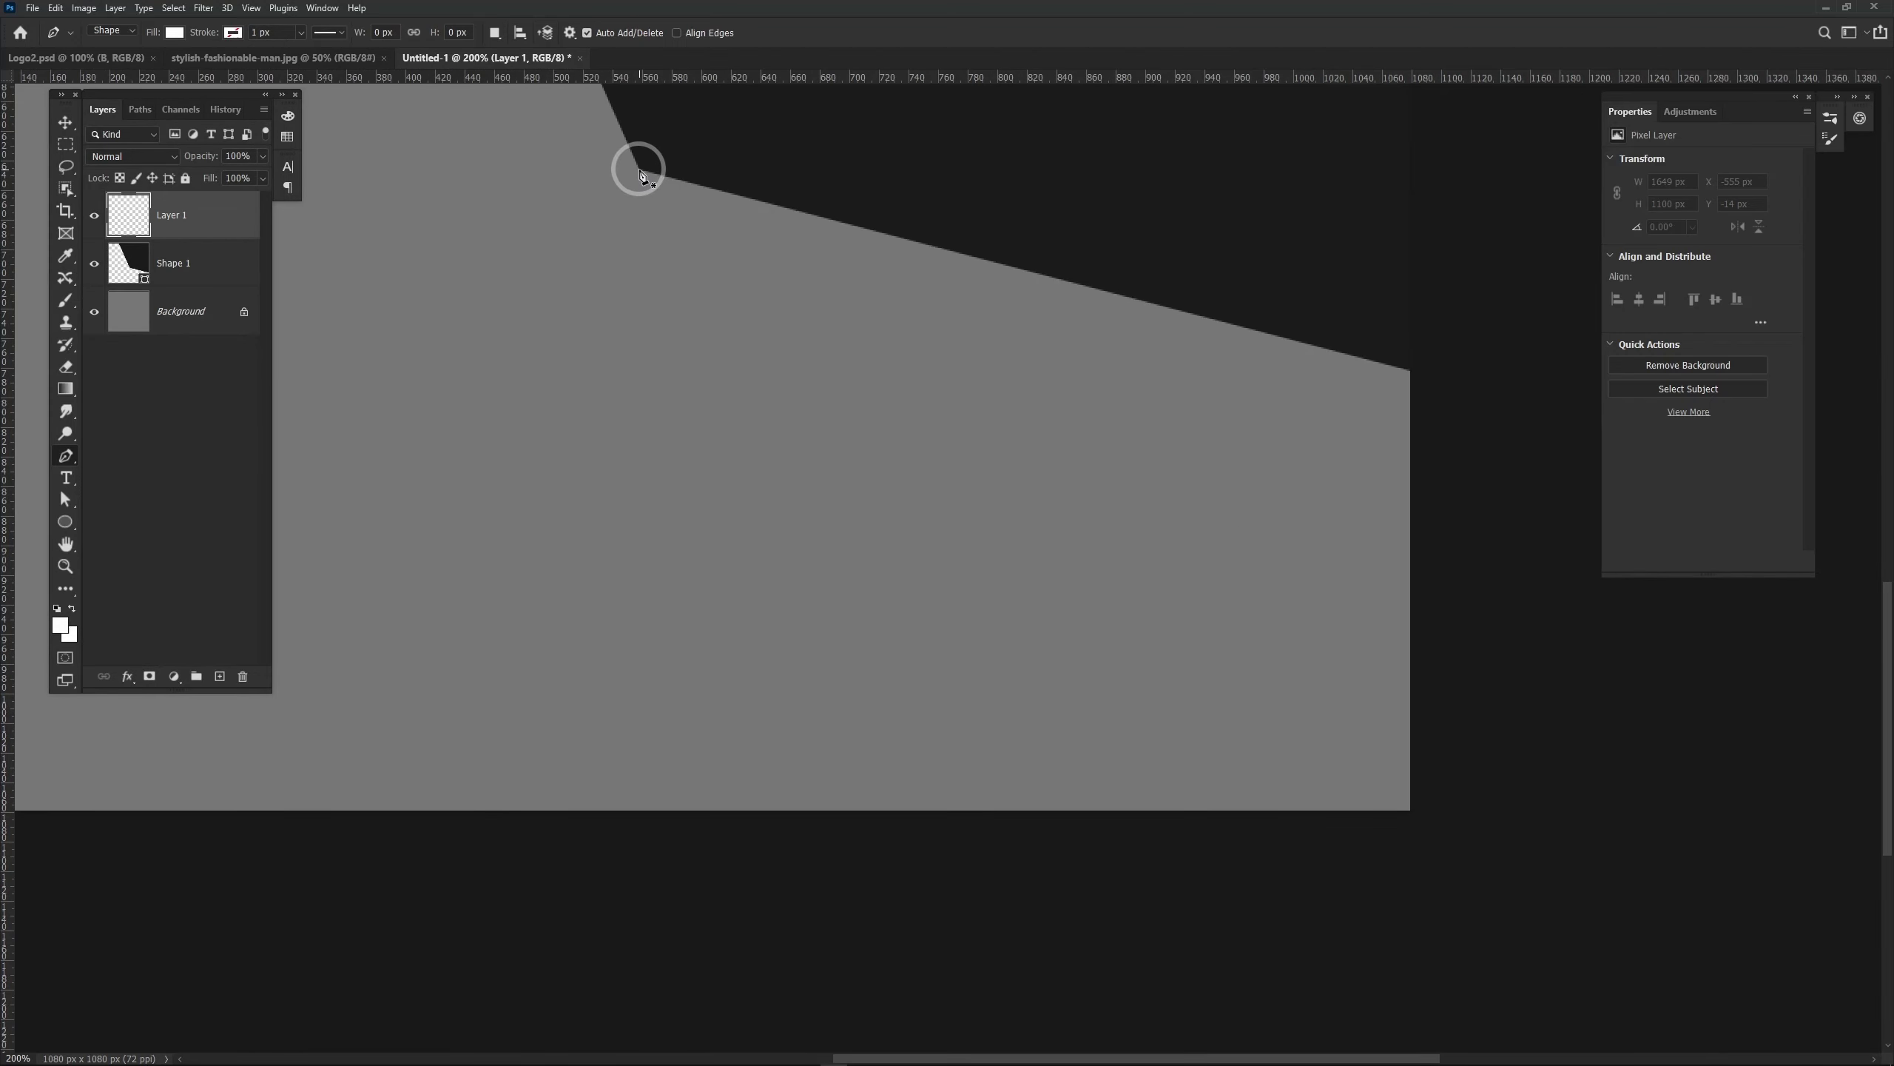
click(639, 176)
drag(567, 274, 805, 301)
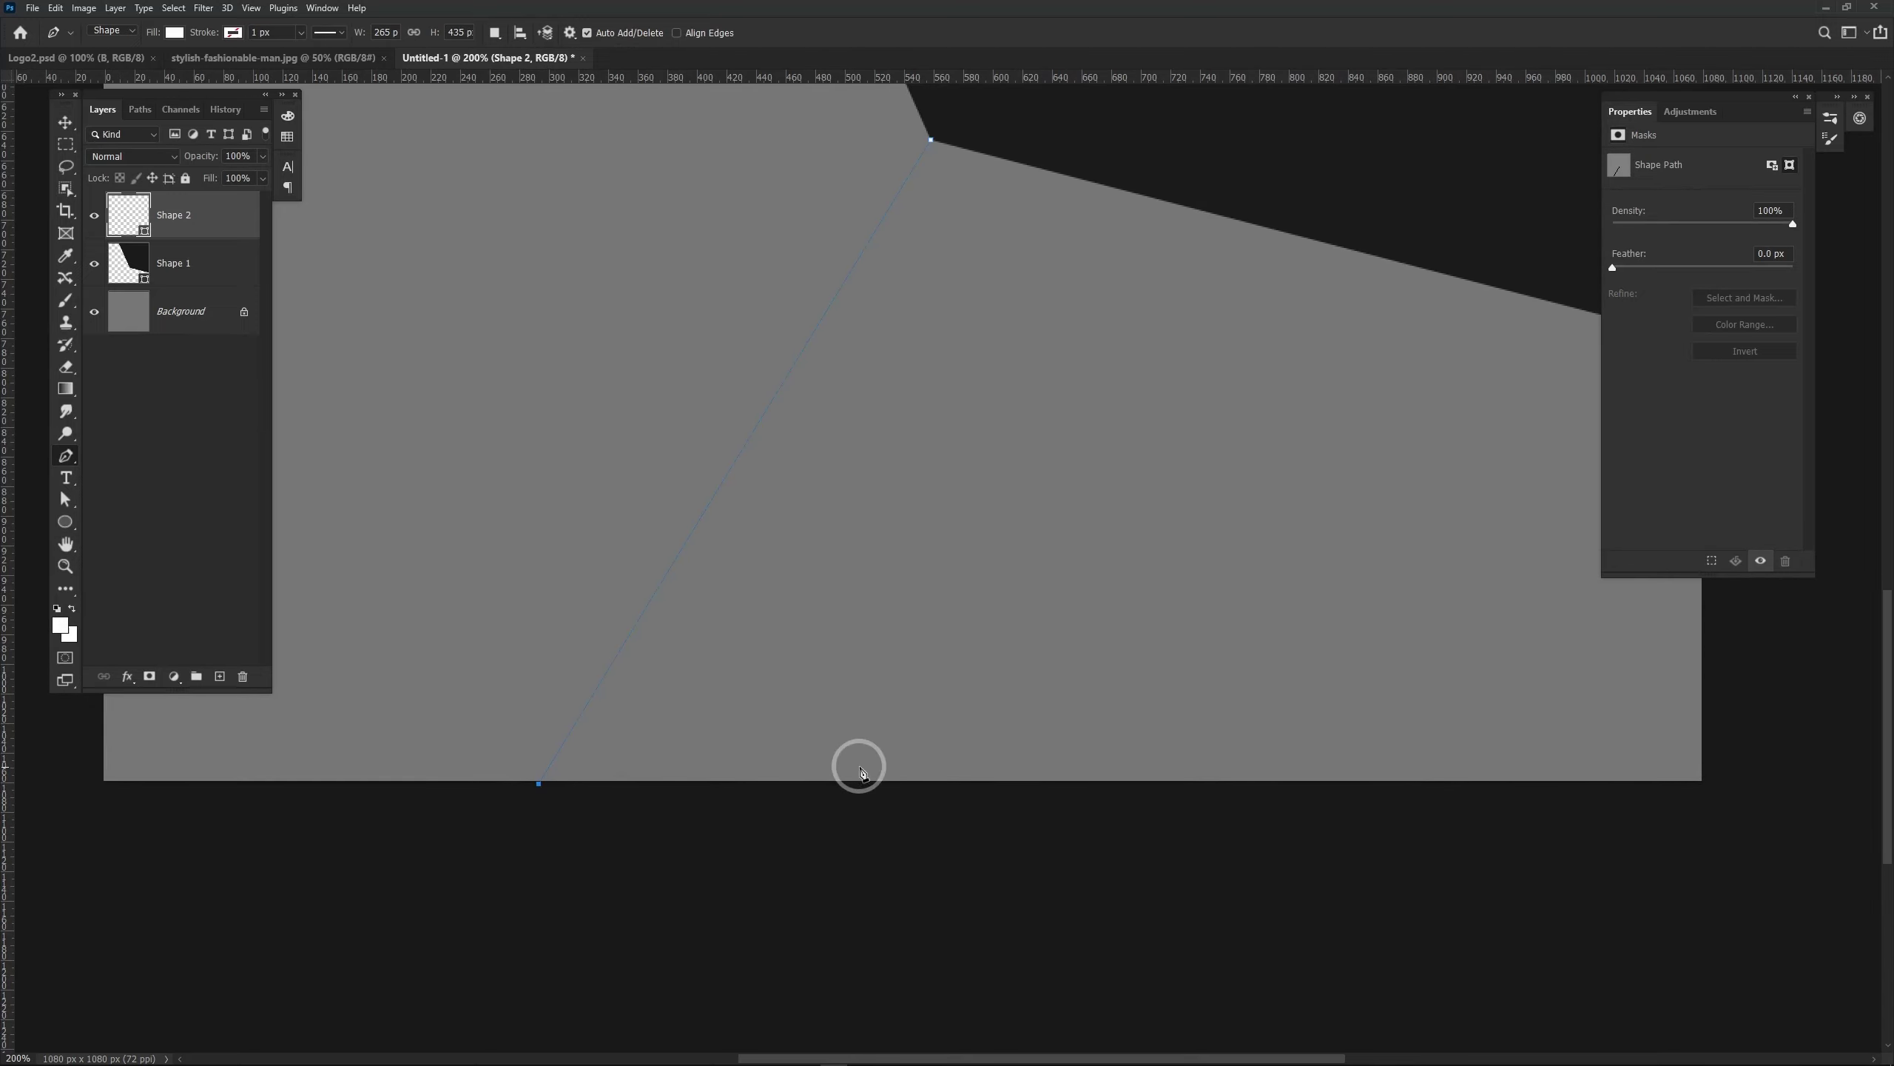
drag(860, 771, 513, 649)
click(1354, 657)
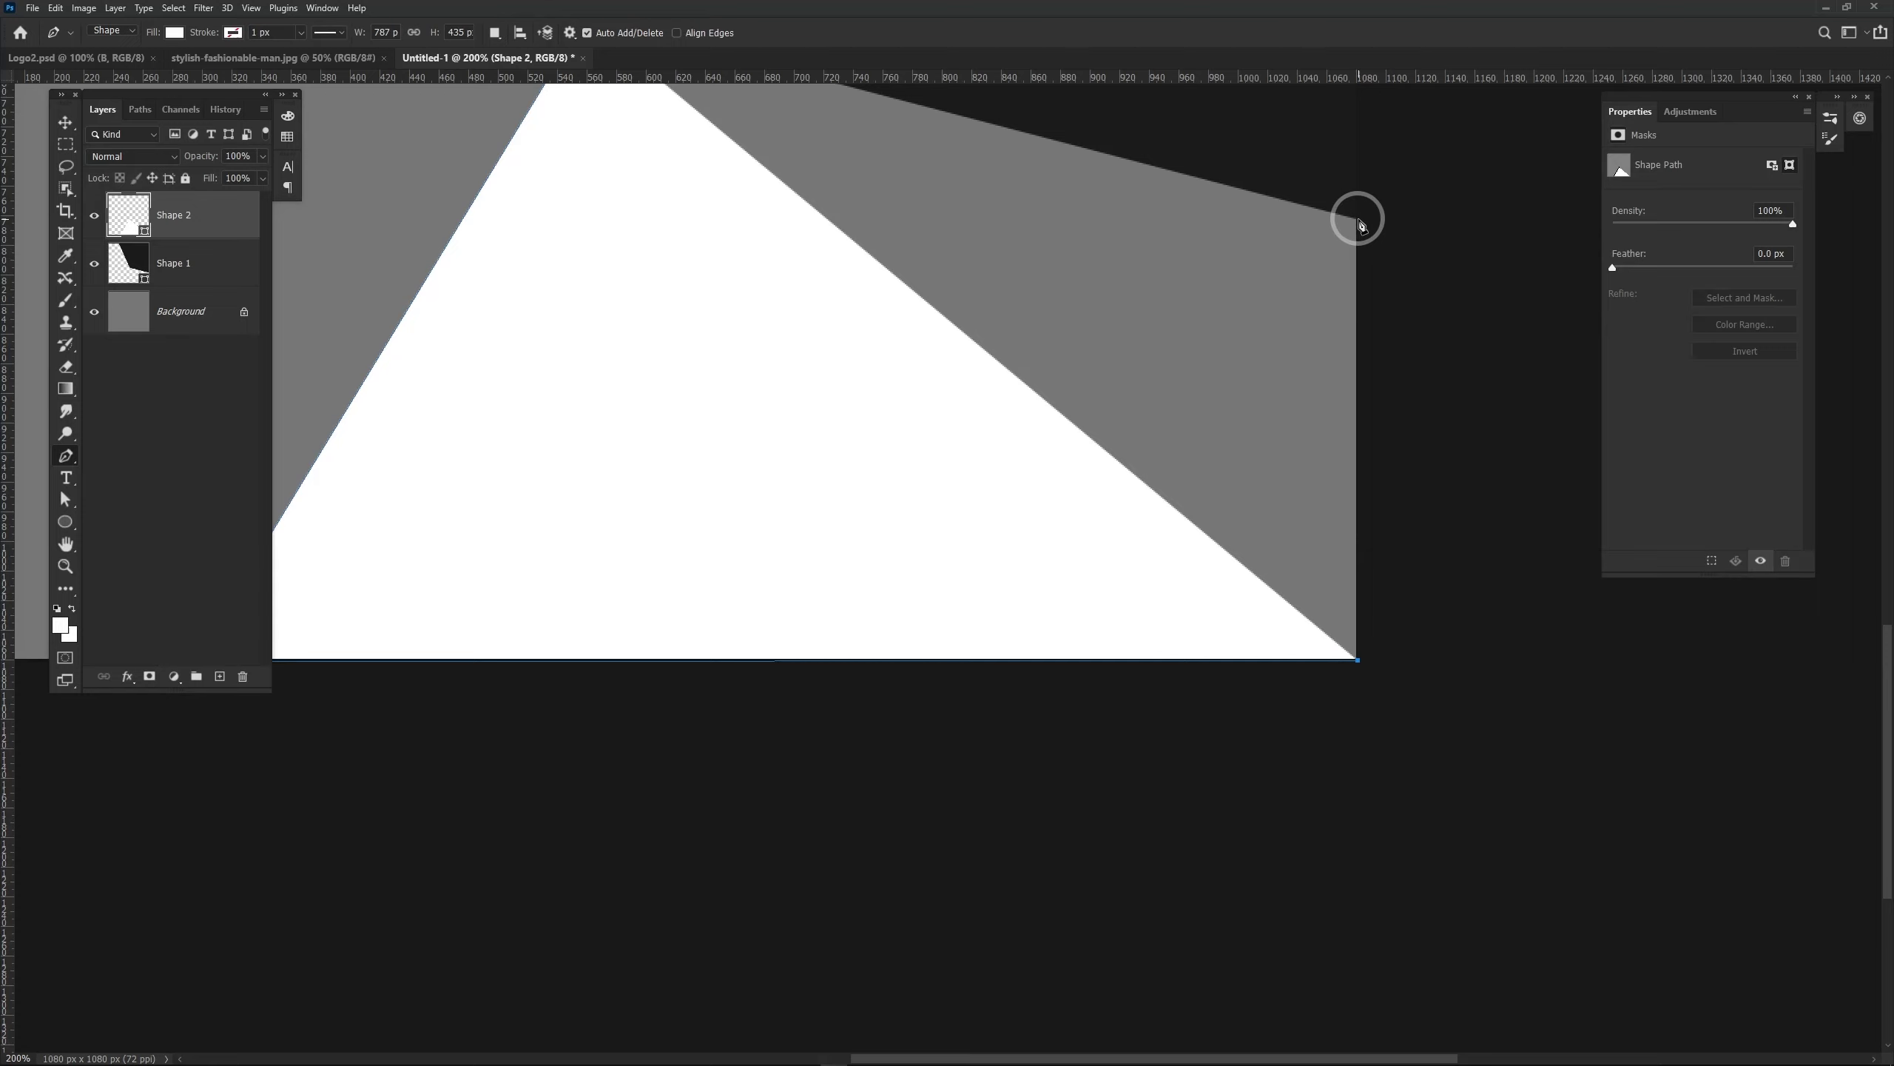
click(1358, 225)
drag(951, 196, 1033, 427)
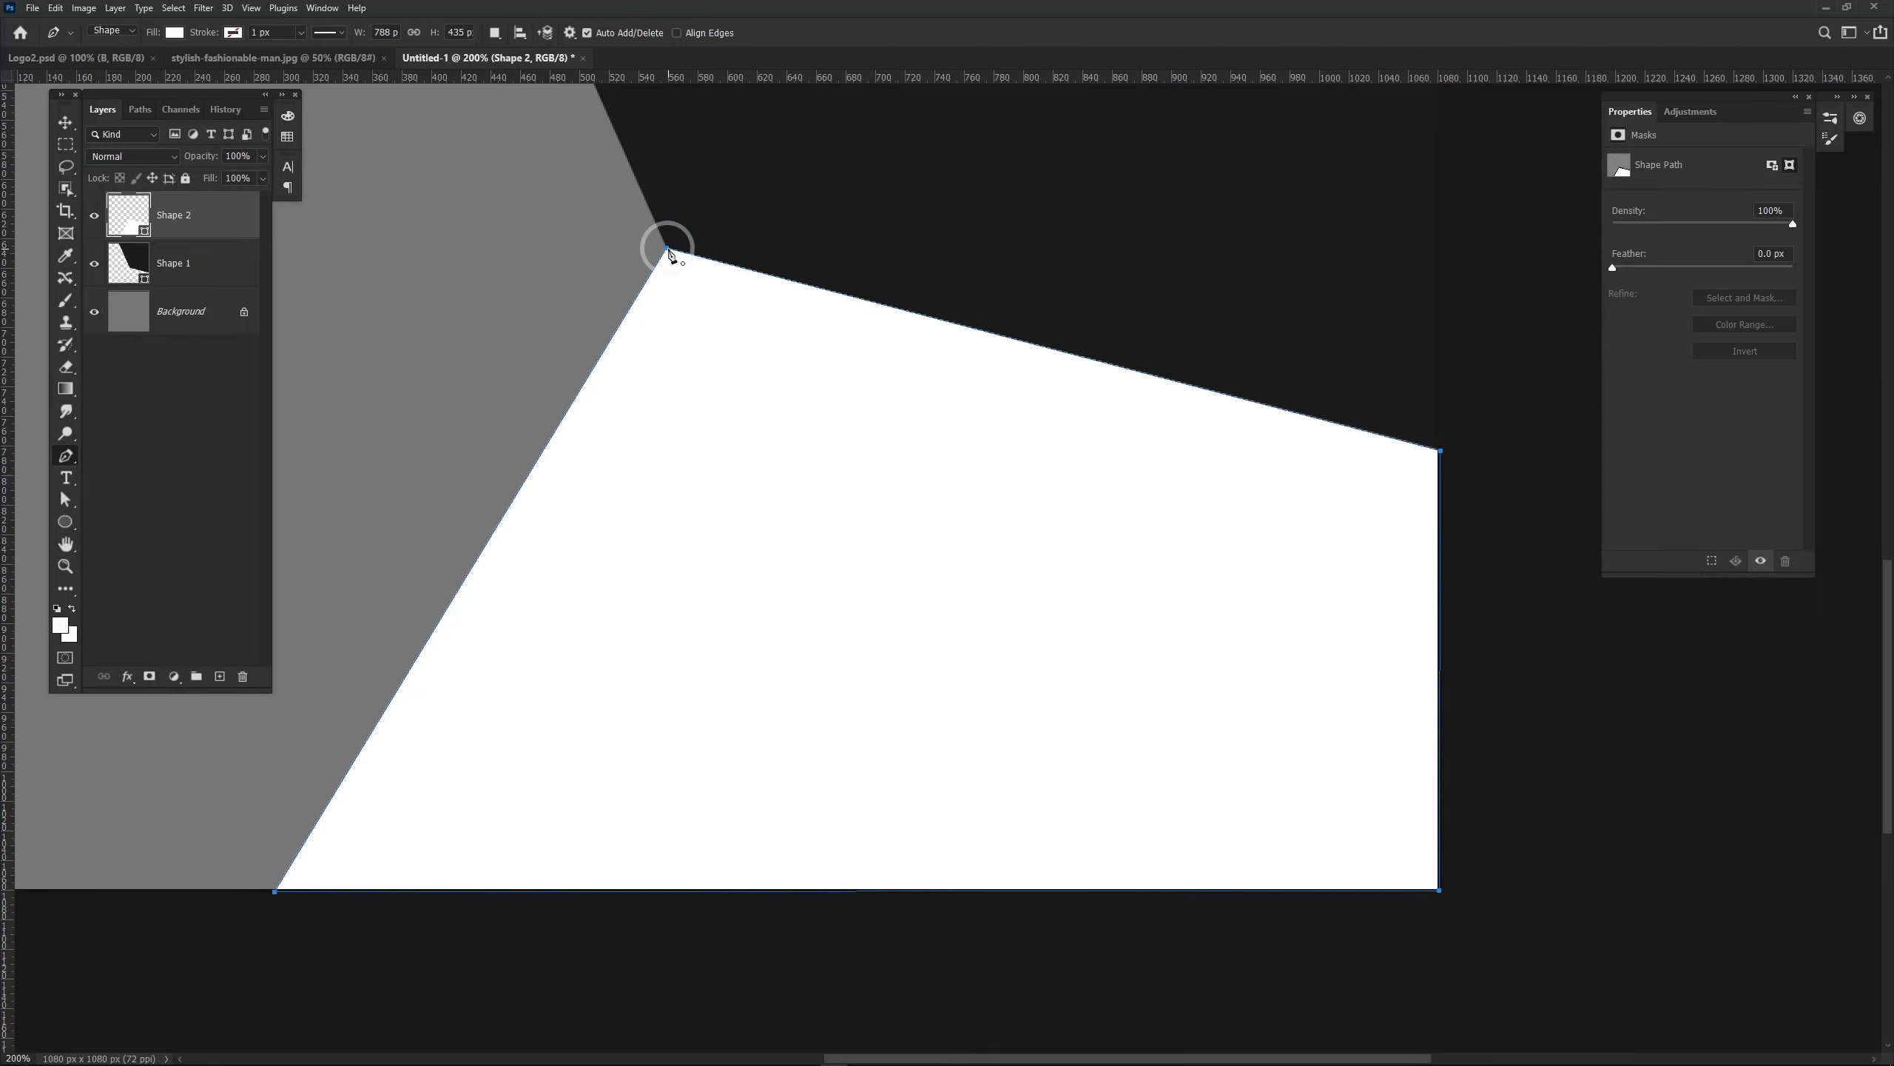
- Return the view to 100% and deselect the finished shape
key(v)
key(ctrl+1)
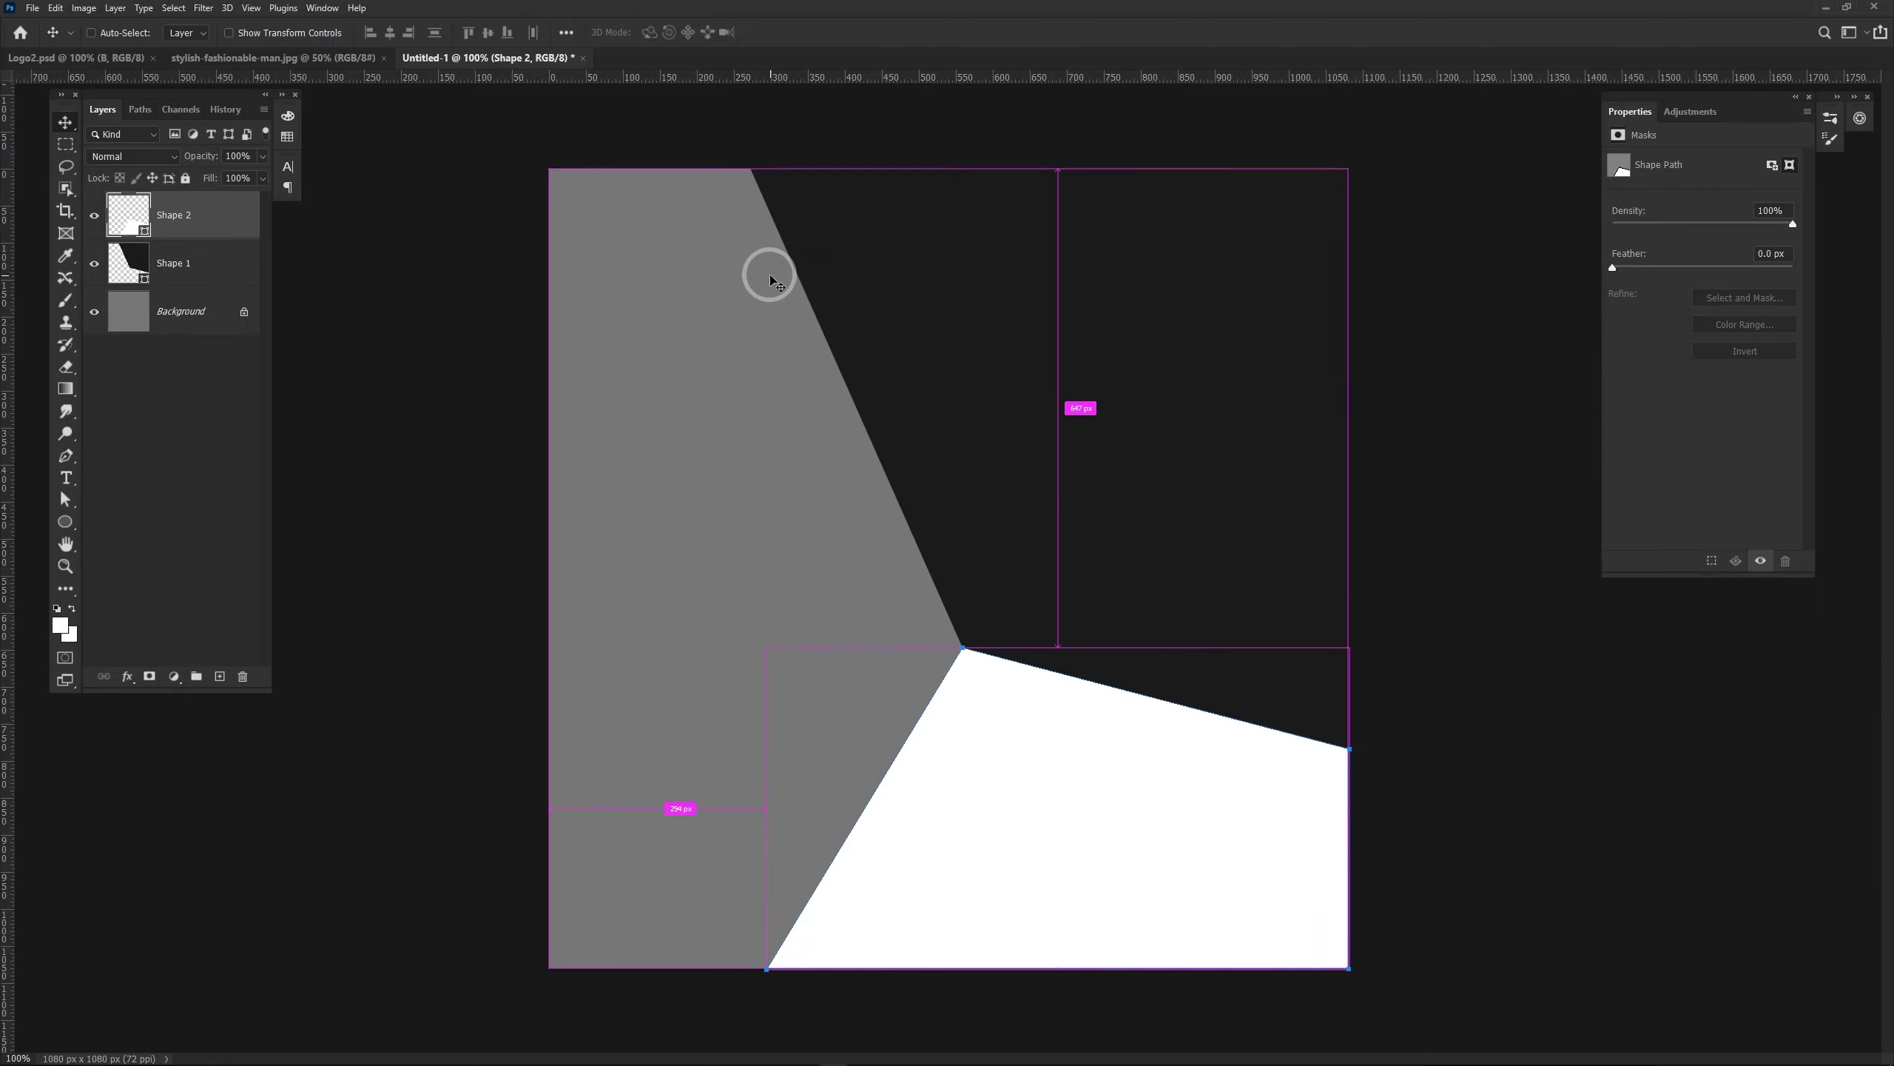
click(1428, 570)
key(p)
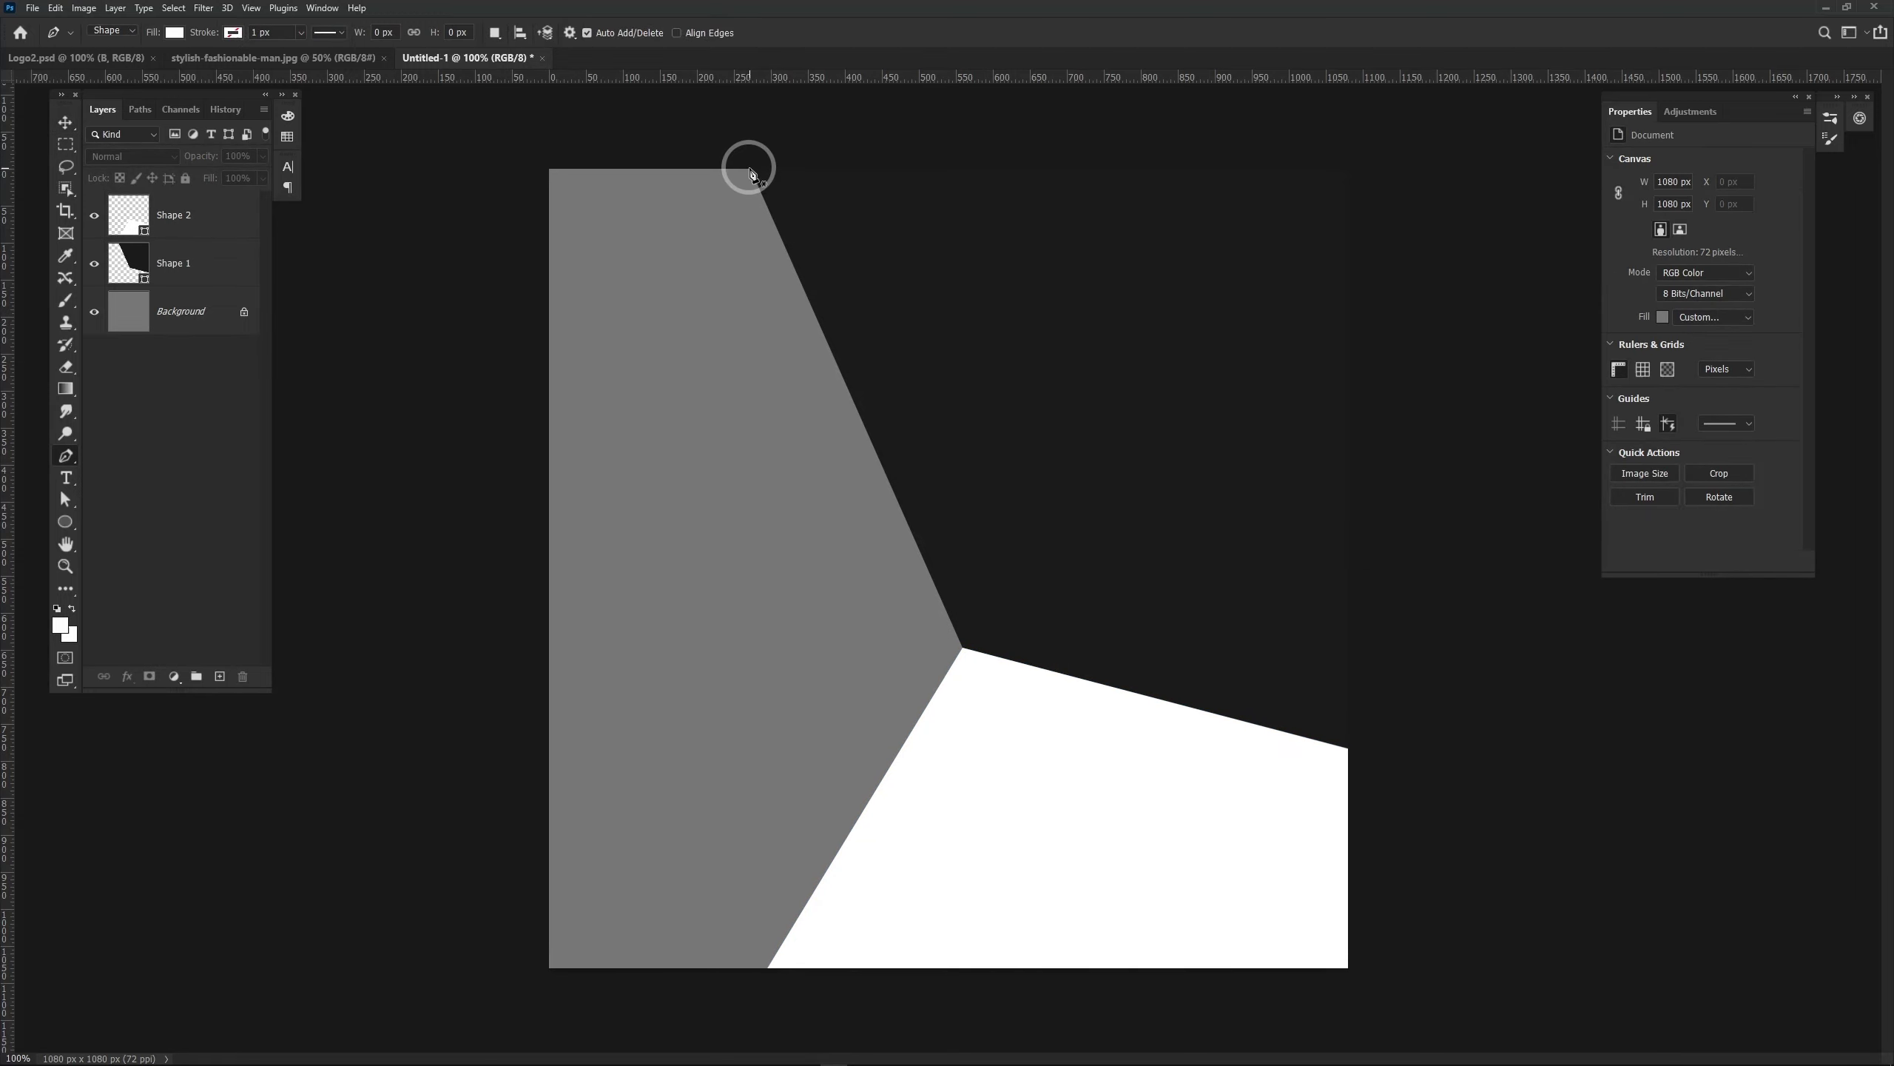
- Draw a white shape covering the canvas left side, from the top corner down to the bottom-left
click(750, 169)
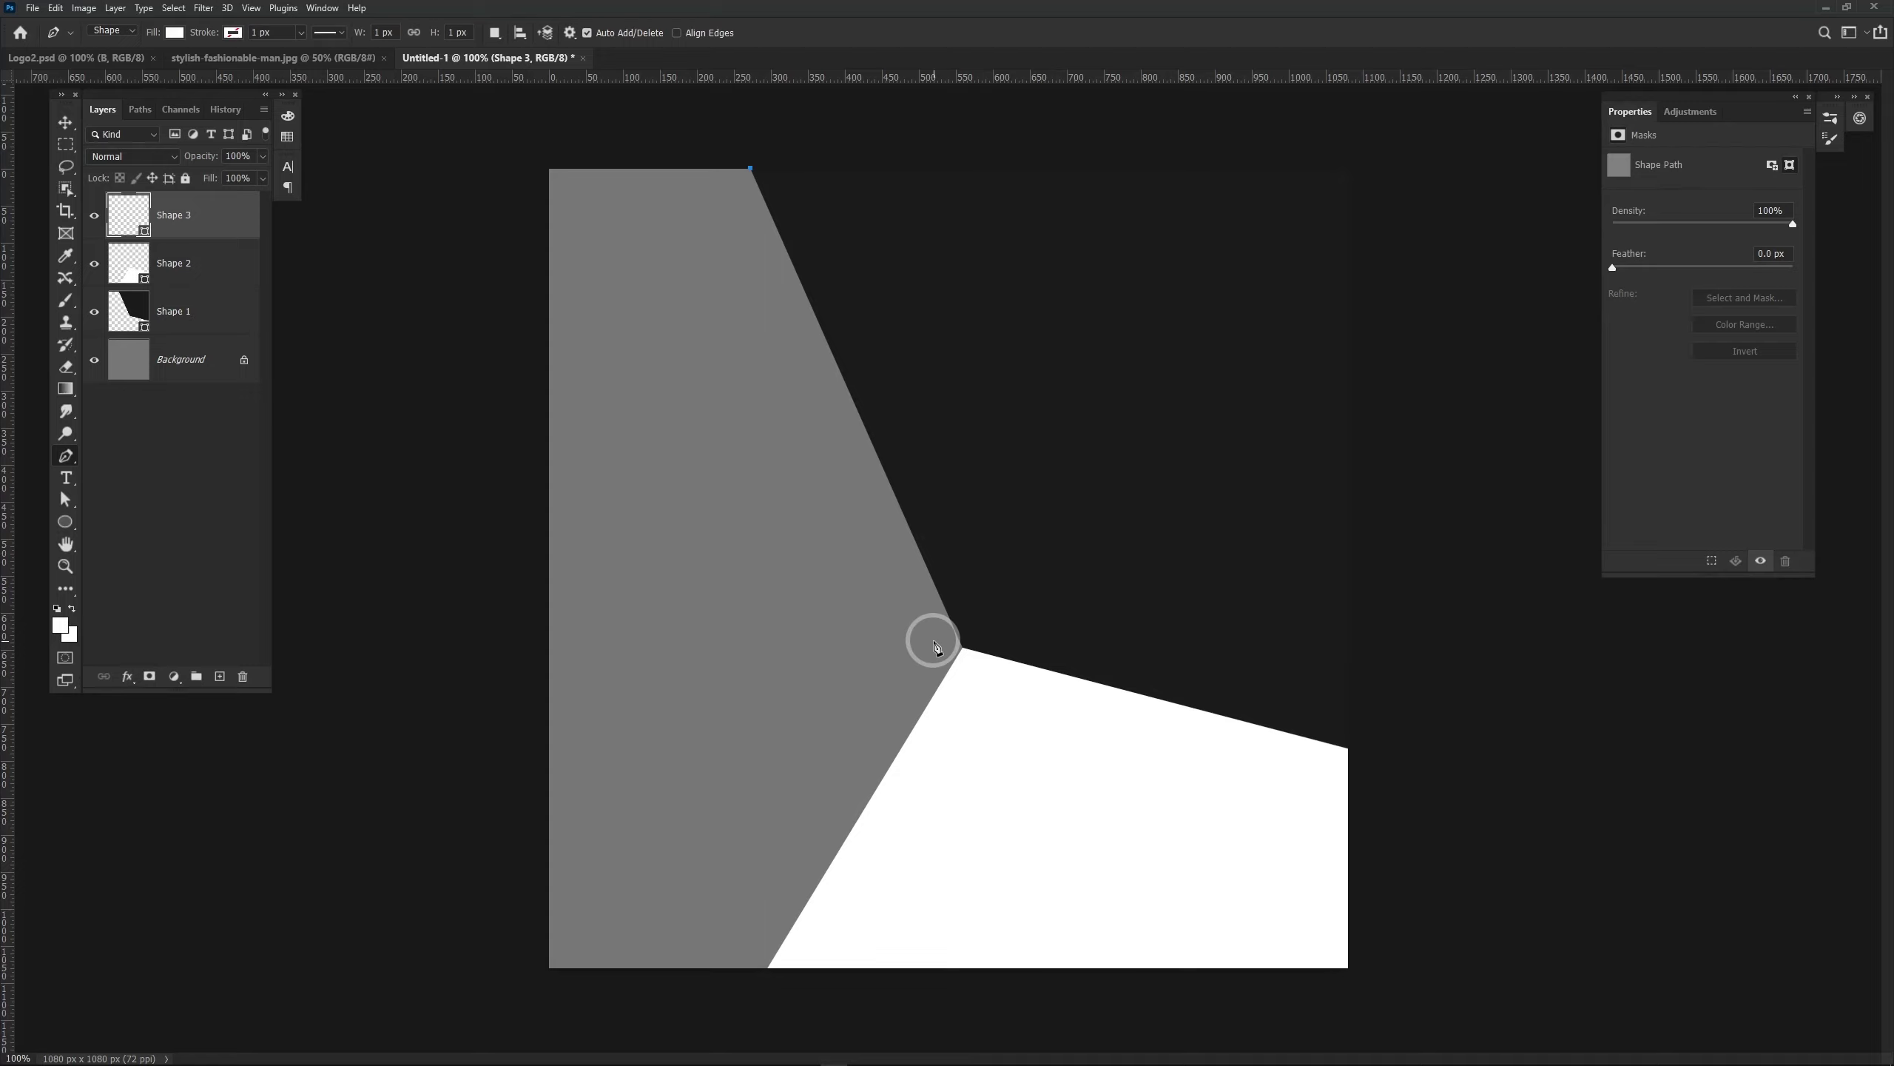
click(767, 970)
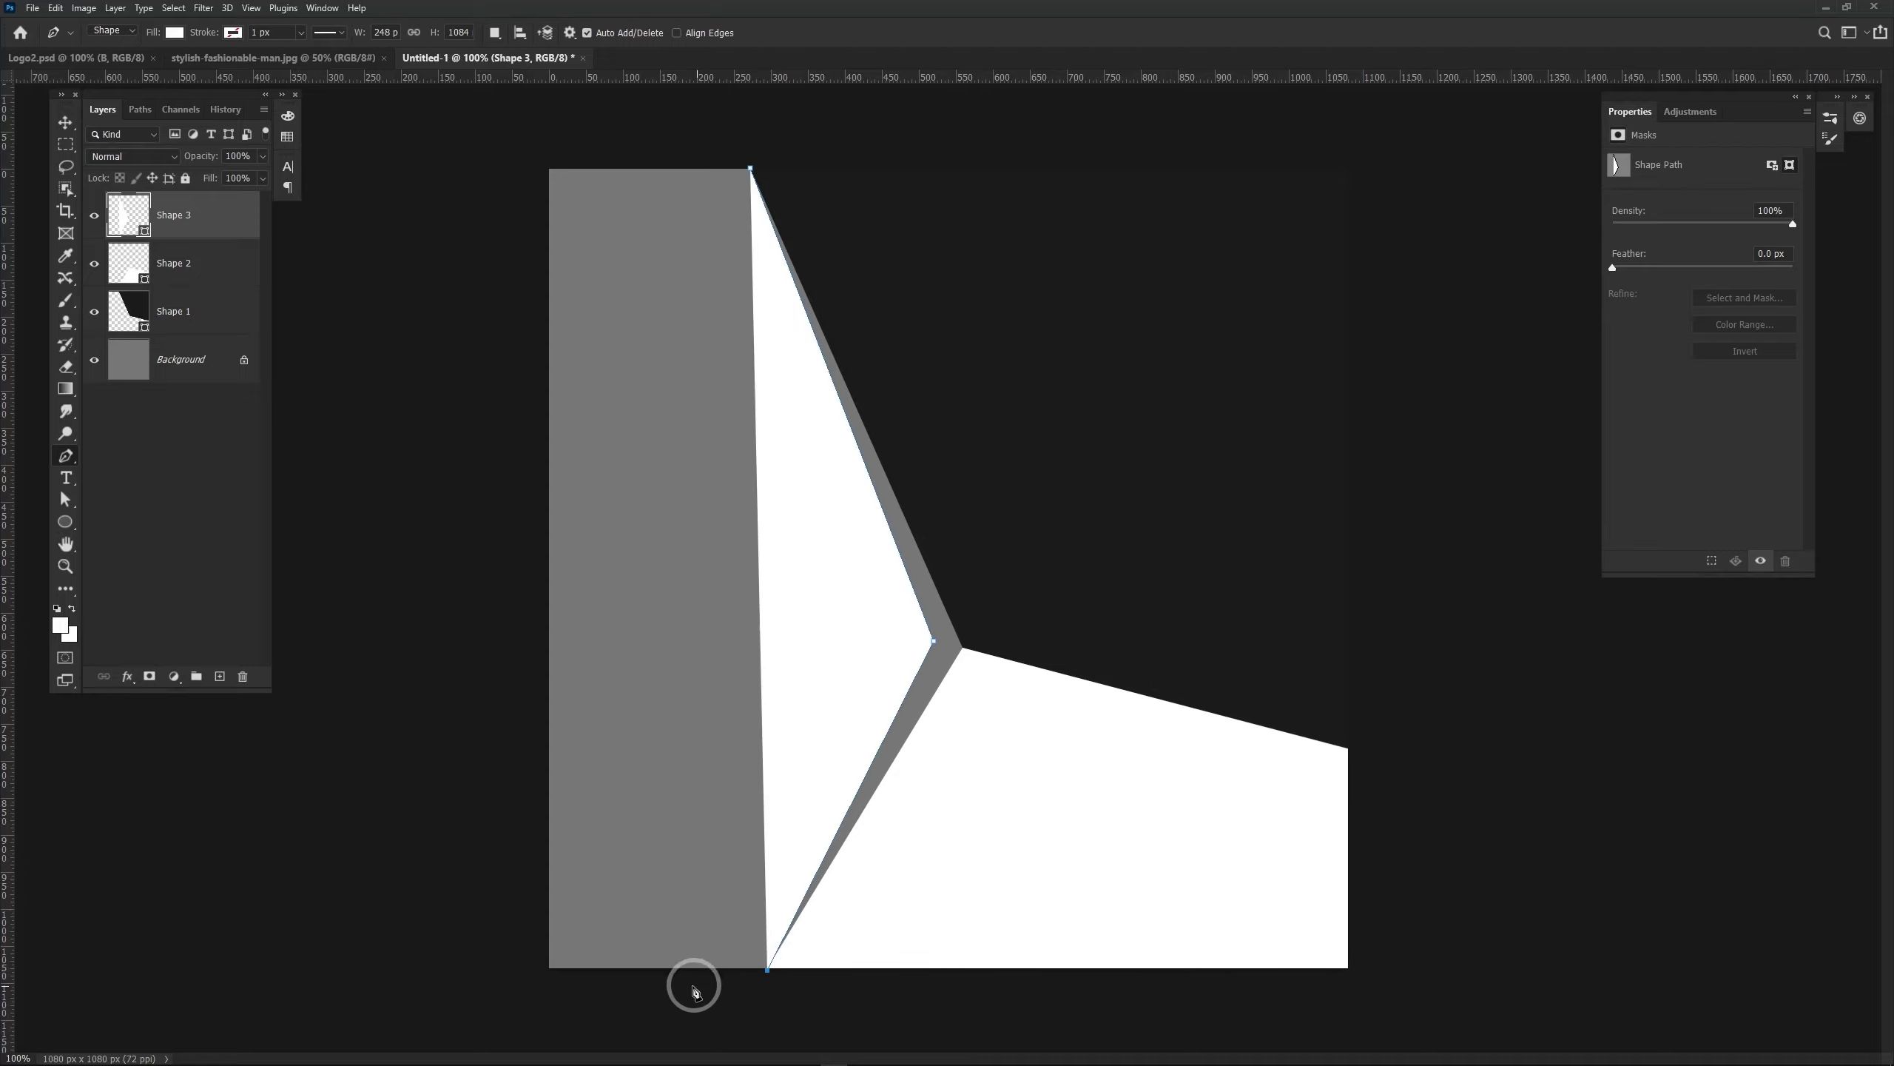
click(549, 968)
click(548, 168)
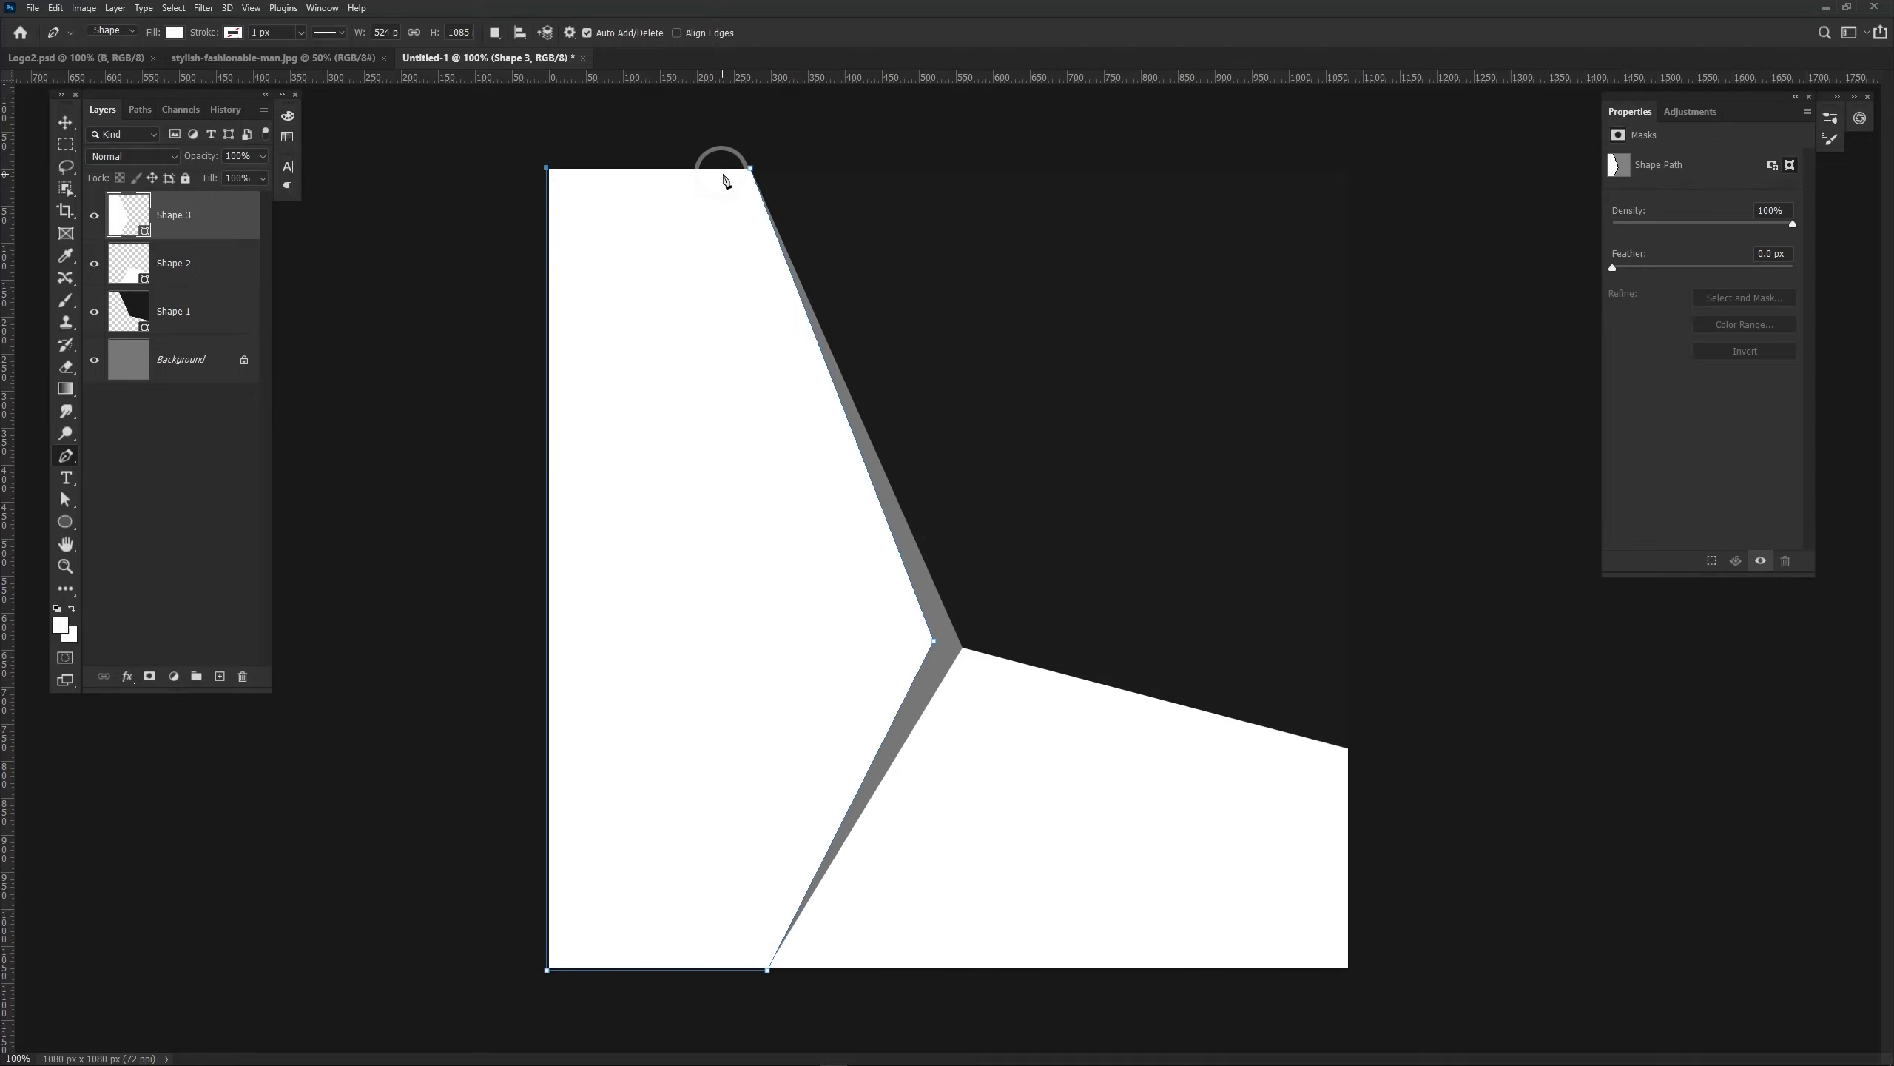
click(753, 171)
- Select all three shapes and nudge their shared inner corner up and right
key(v)
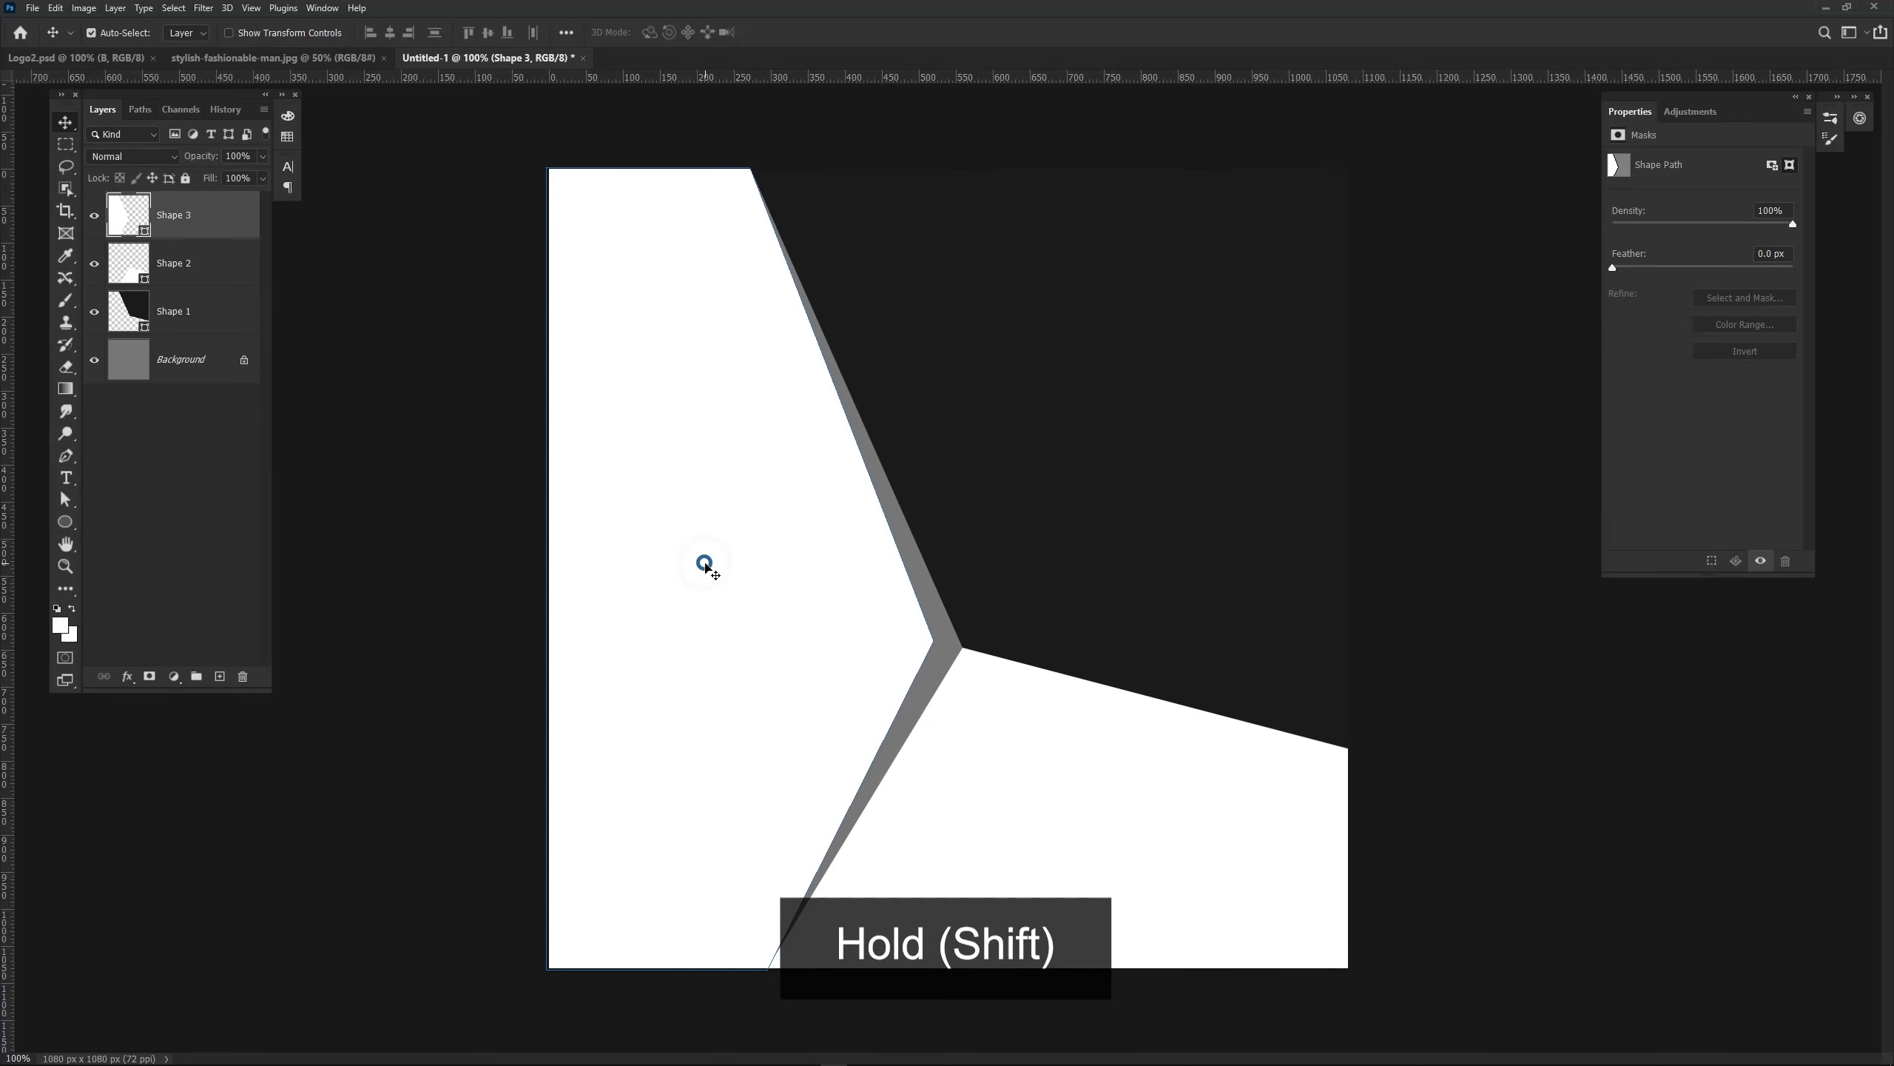
shift+click(1003, 711)
shift+click(1053, 516)
key(a)
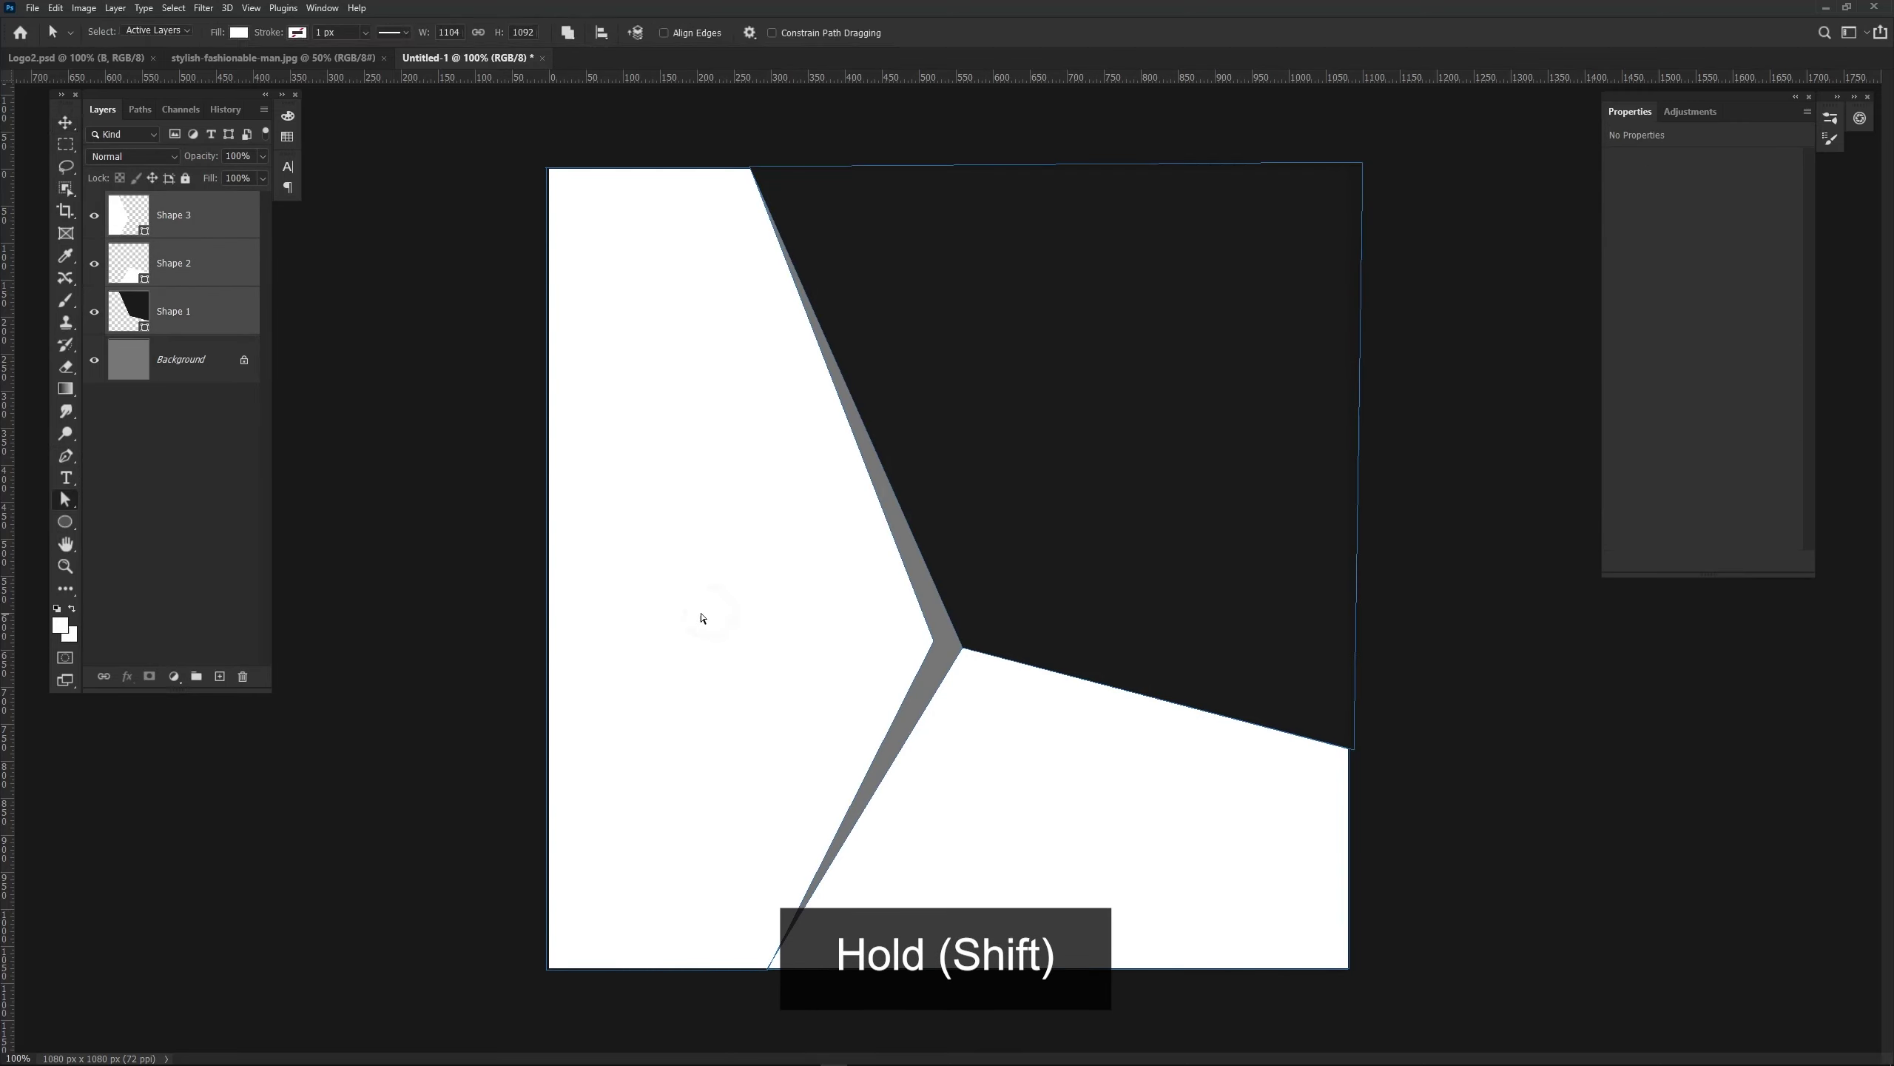
click(536, 601)
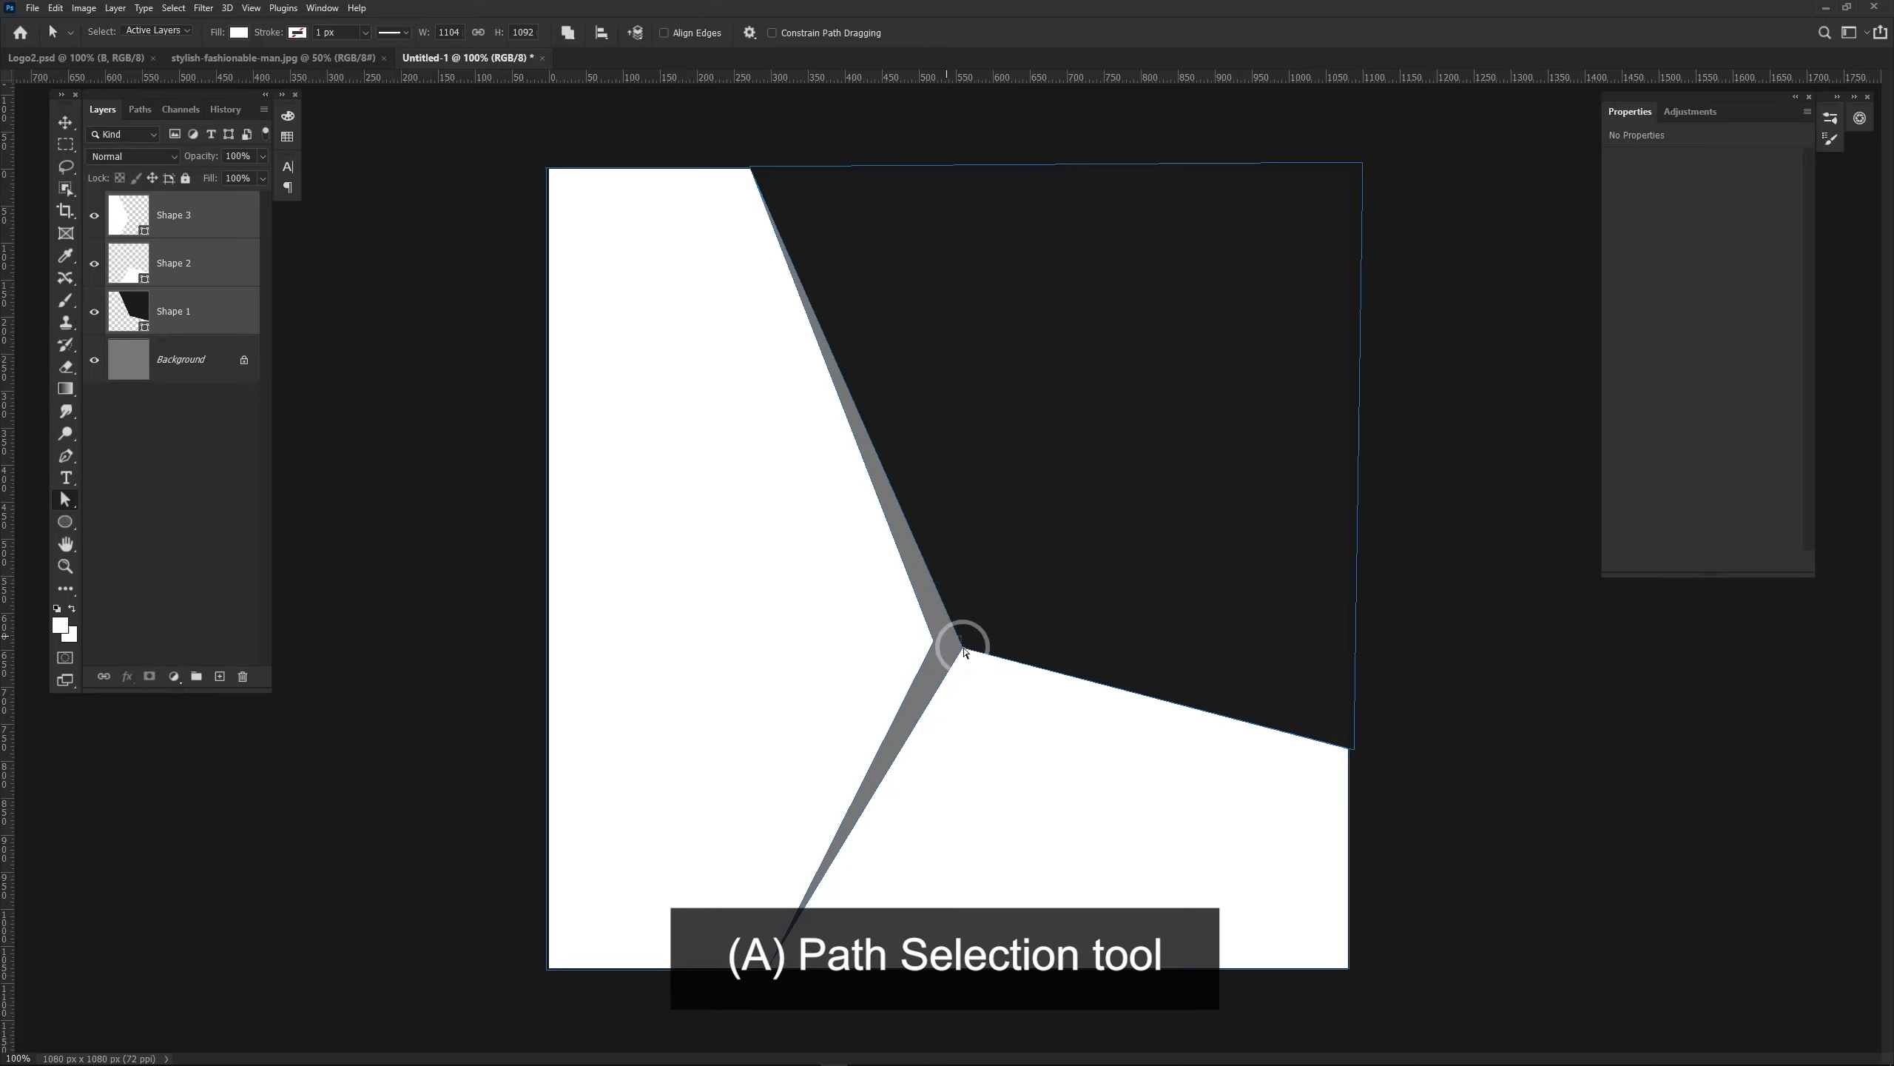
mouse_move(963, 650)
mouse_down()
mouse_move(972, 634)
mouse_move(984, 655)
mouse_up()
- Lower the white lower-right shape's right-edge corner slightly, then deselect the path
key(v)
key(a)
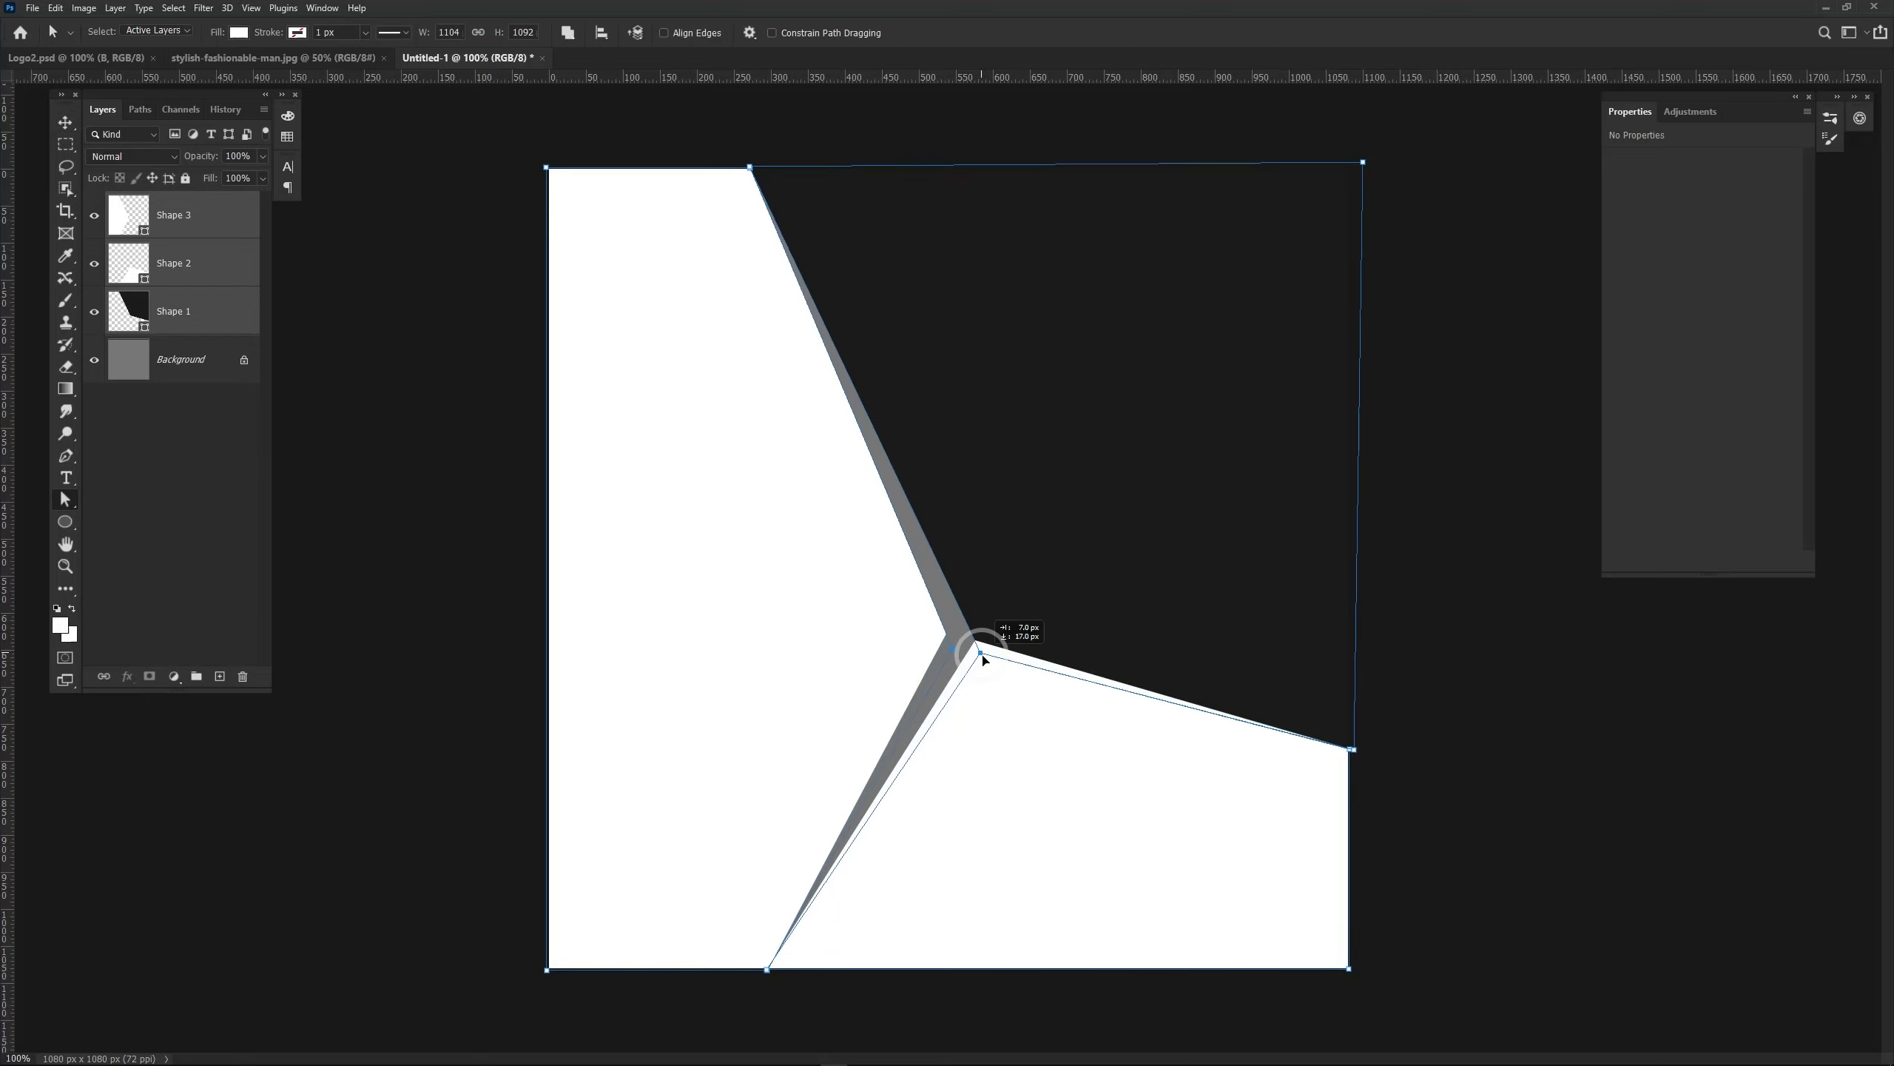
click(1351, 749)
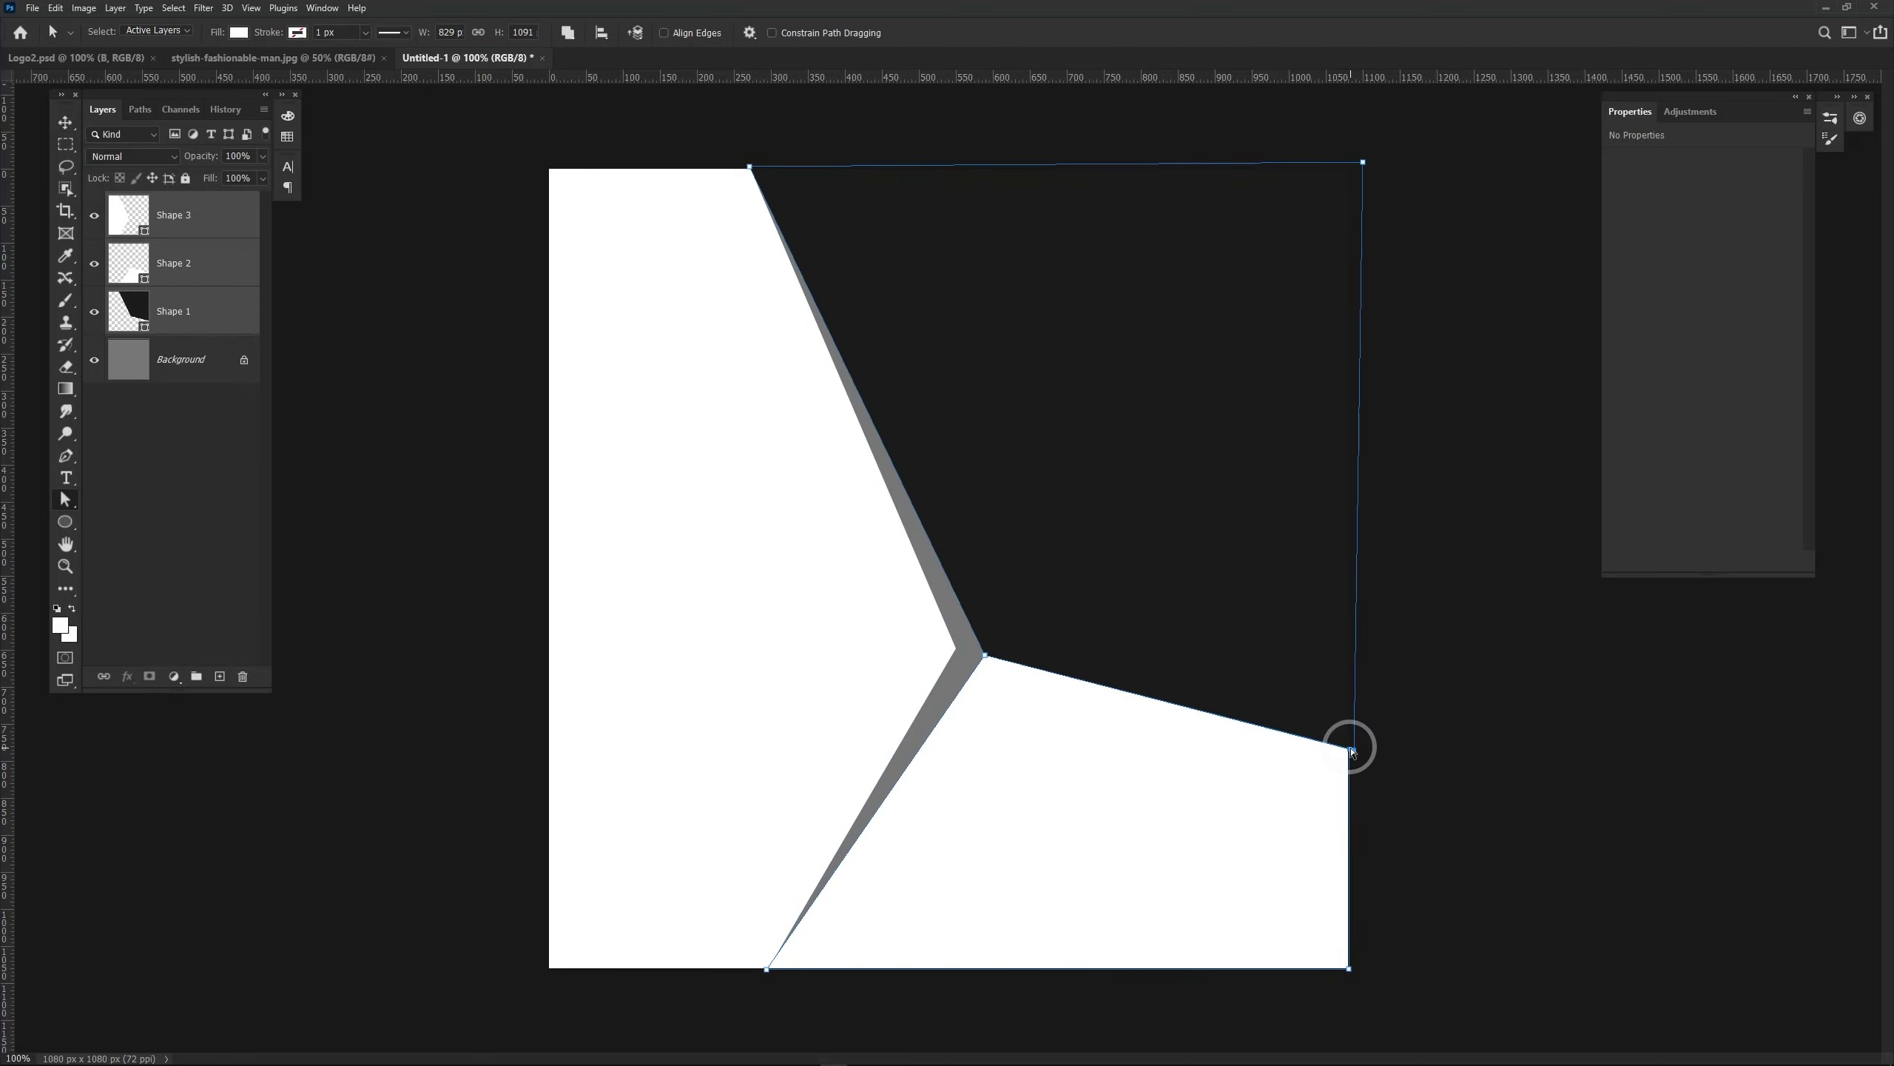
drag(1353, 751, 1351, 759)
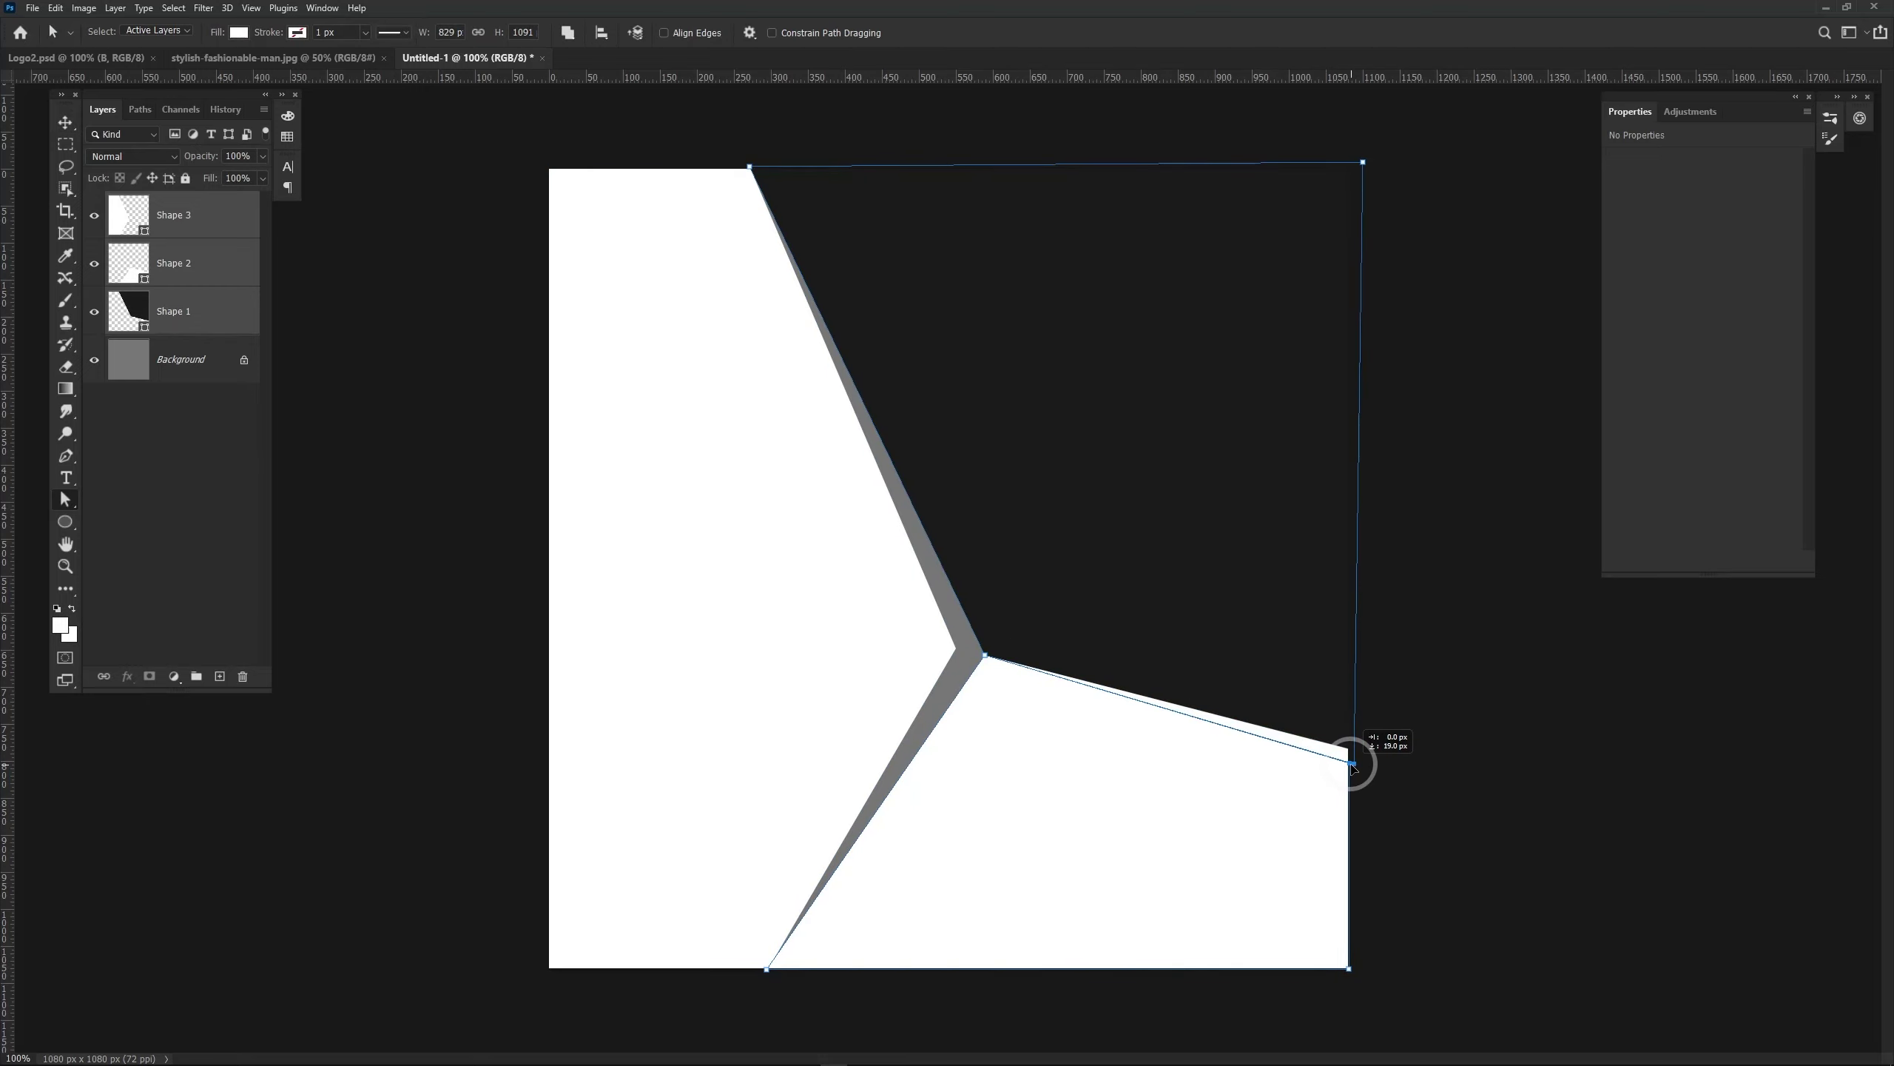
click(1395, 617)
- Paste the whole man photo into the poster as Layer 1, clipped to the left white Shape 3
click(250, 59)
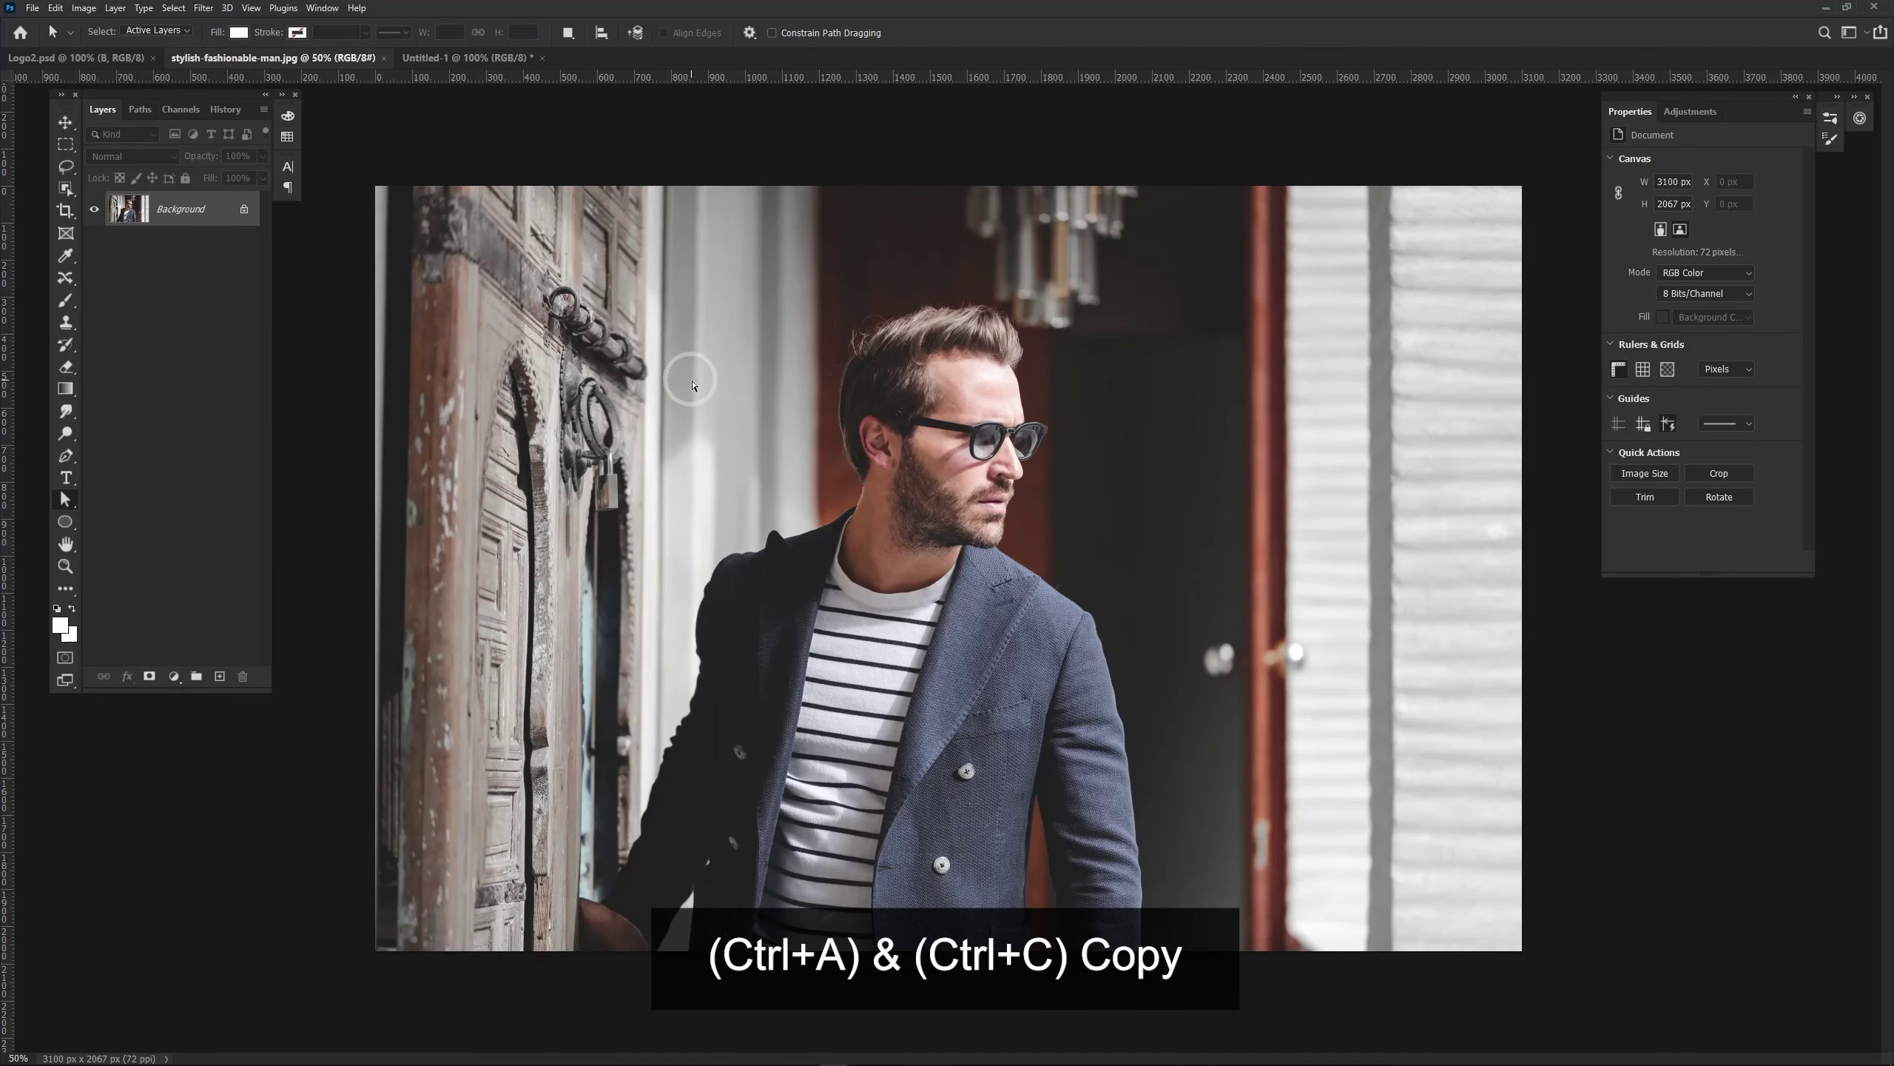
key(ctrl+a)
key(ctrl+c)
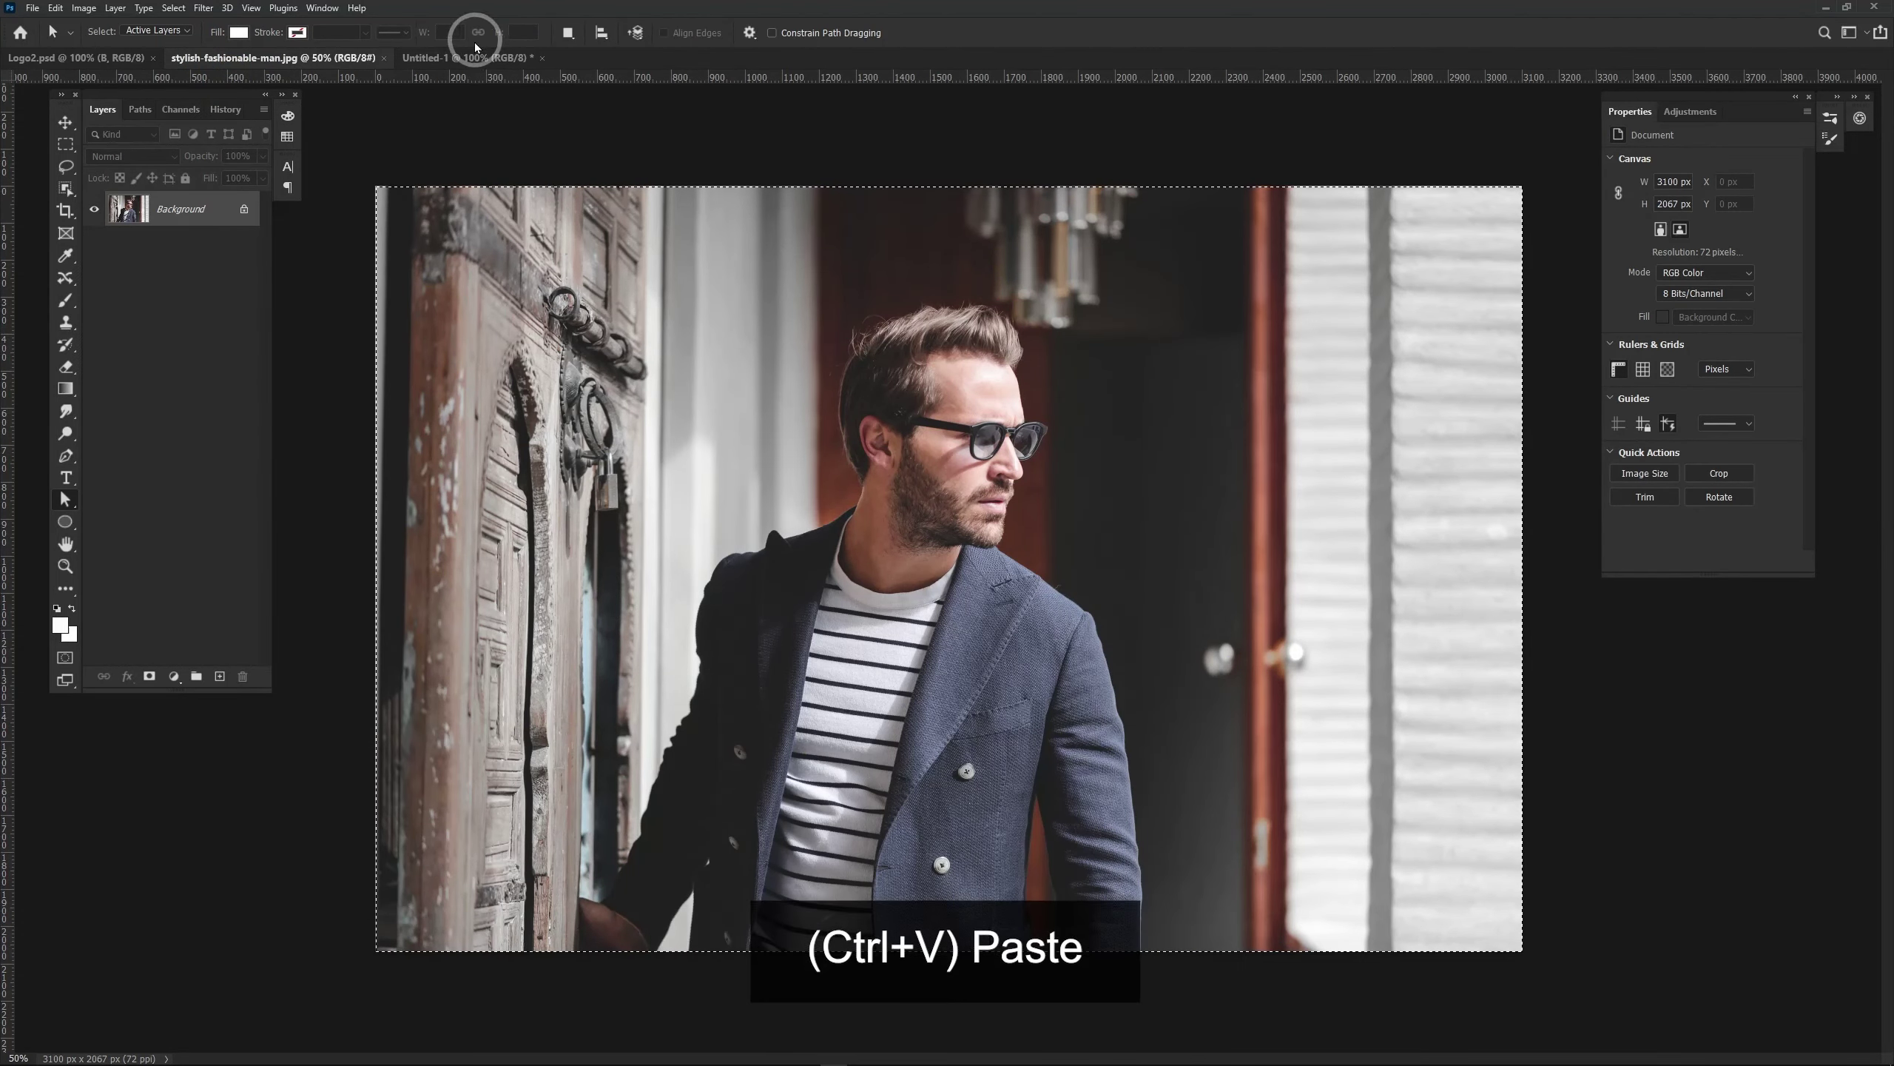
click(462, 60)
key(ctrl+v)
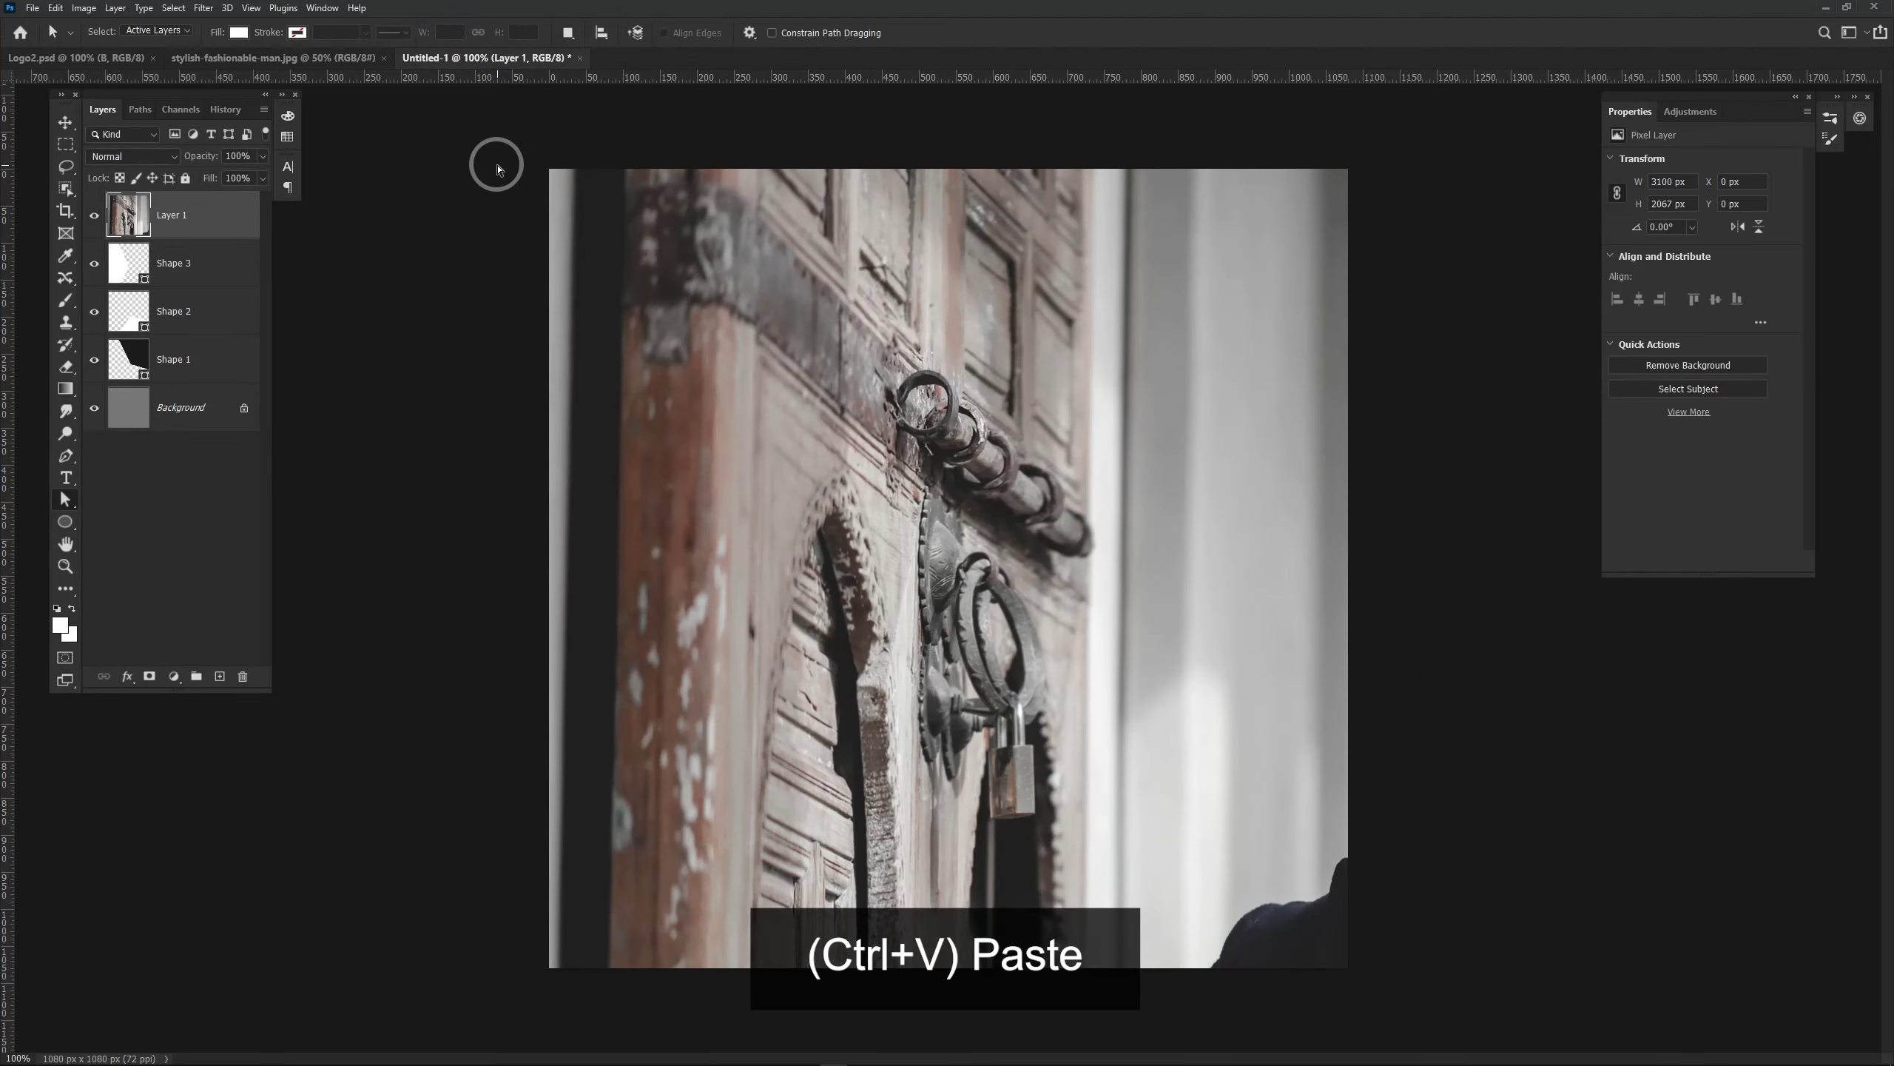
alt+click(203, 237)
- Scale the clipped photo to about 53% and shift it about 14 px left
key(ctrl+t)
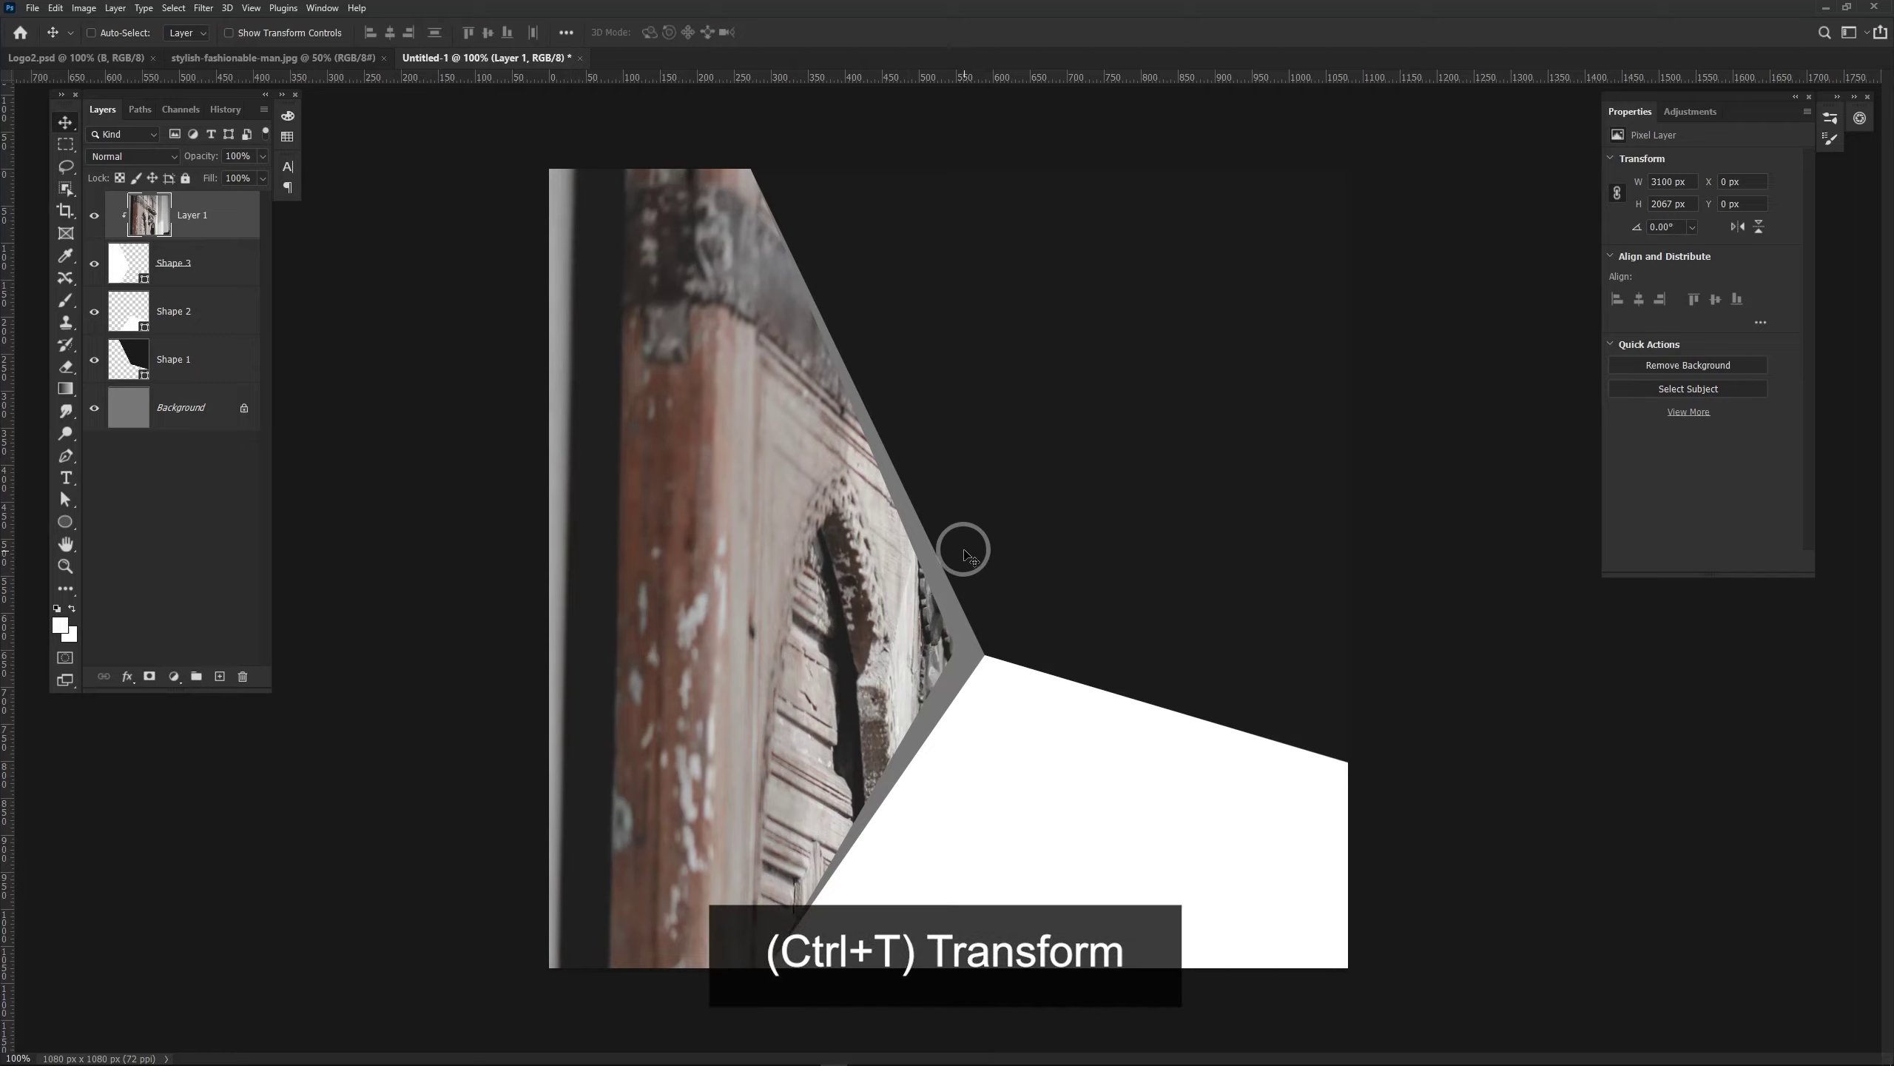
mouse_move(854, 636)
mouse_down()
mouse_move(832, 672)
mouse_move(1226, 753)
mouse_move(634, 626)
mouse_move(663, 676)
mouse_up()
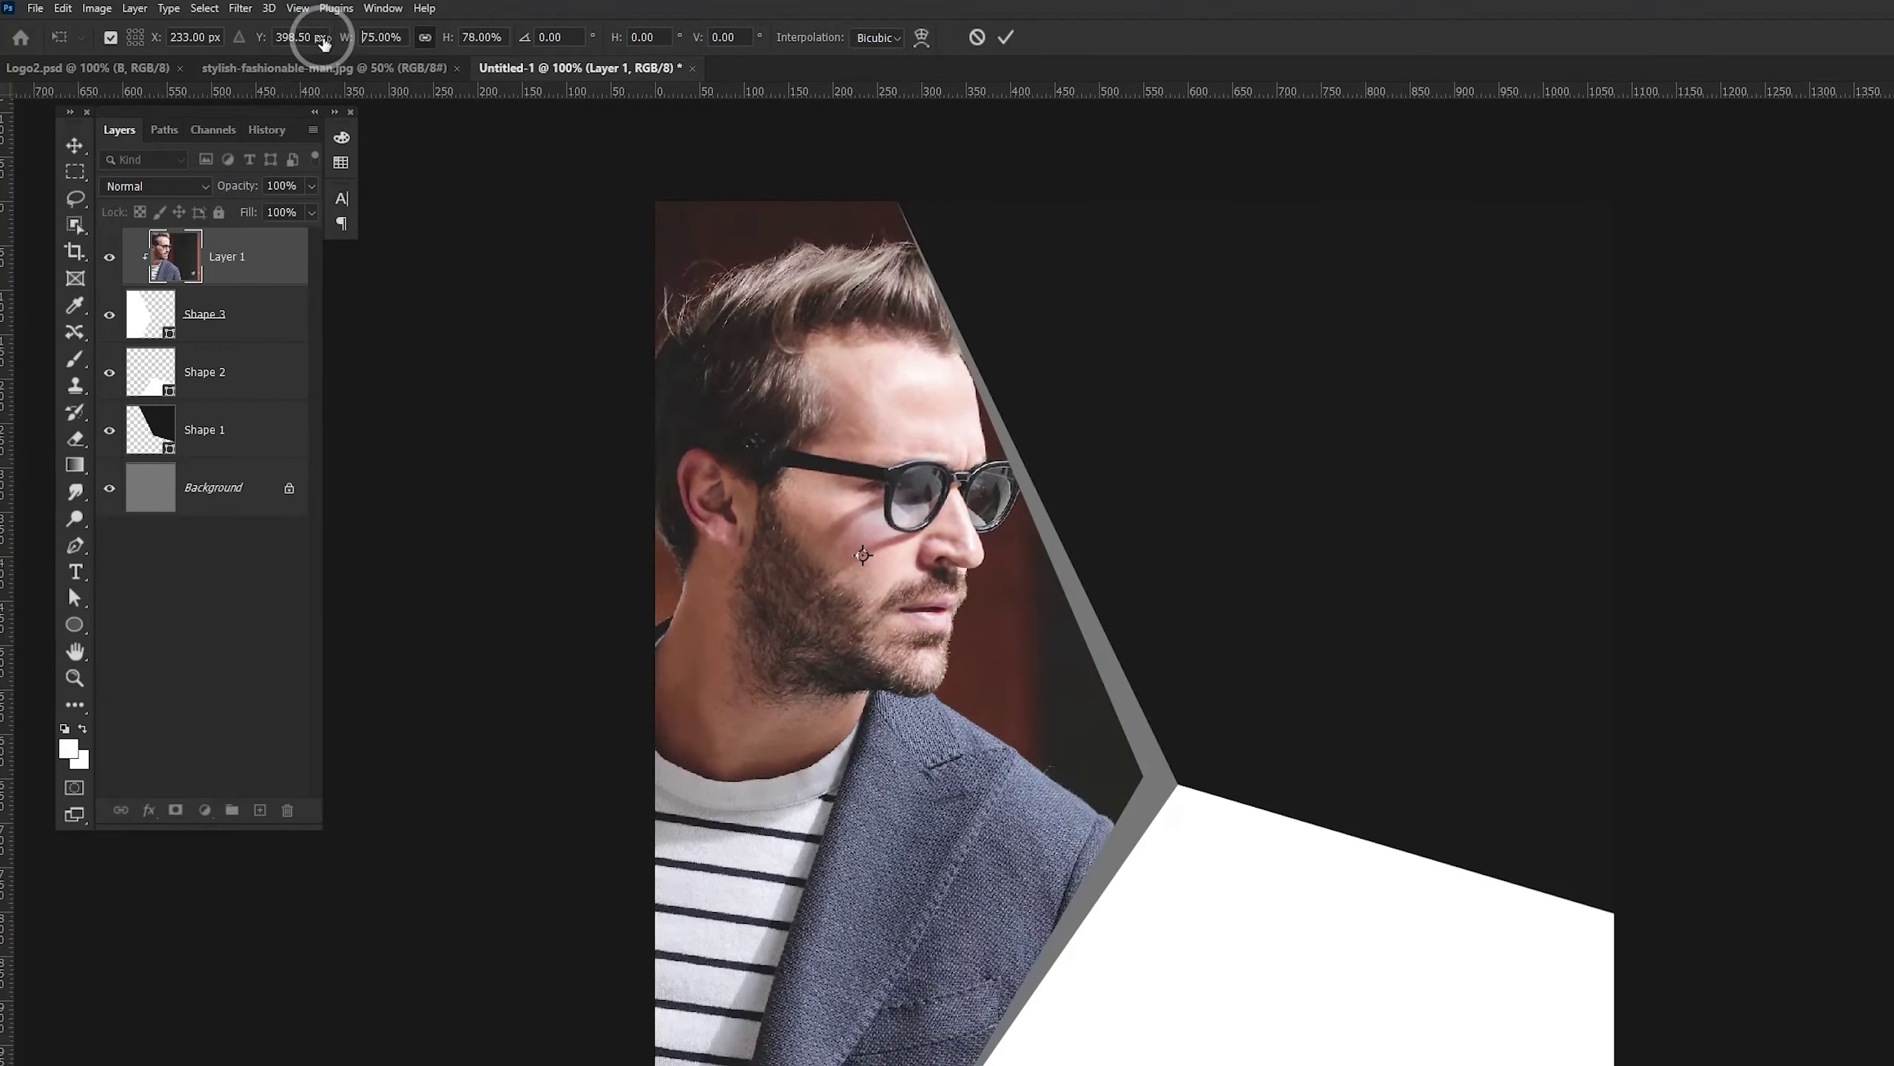
drag(323, 43, 310, 43)
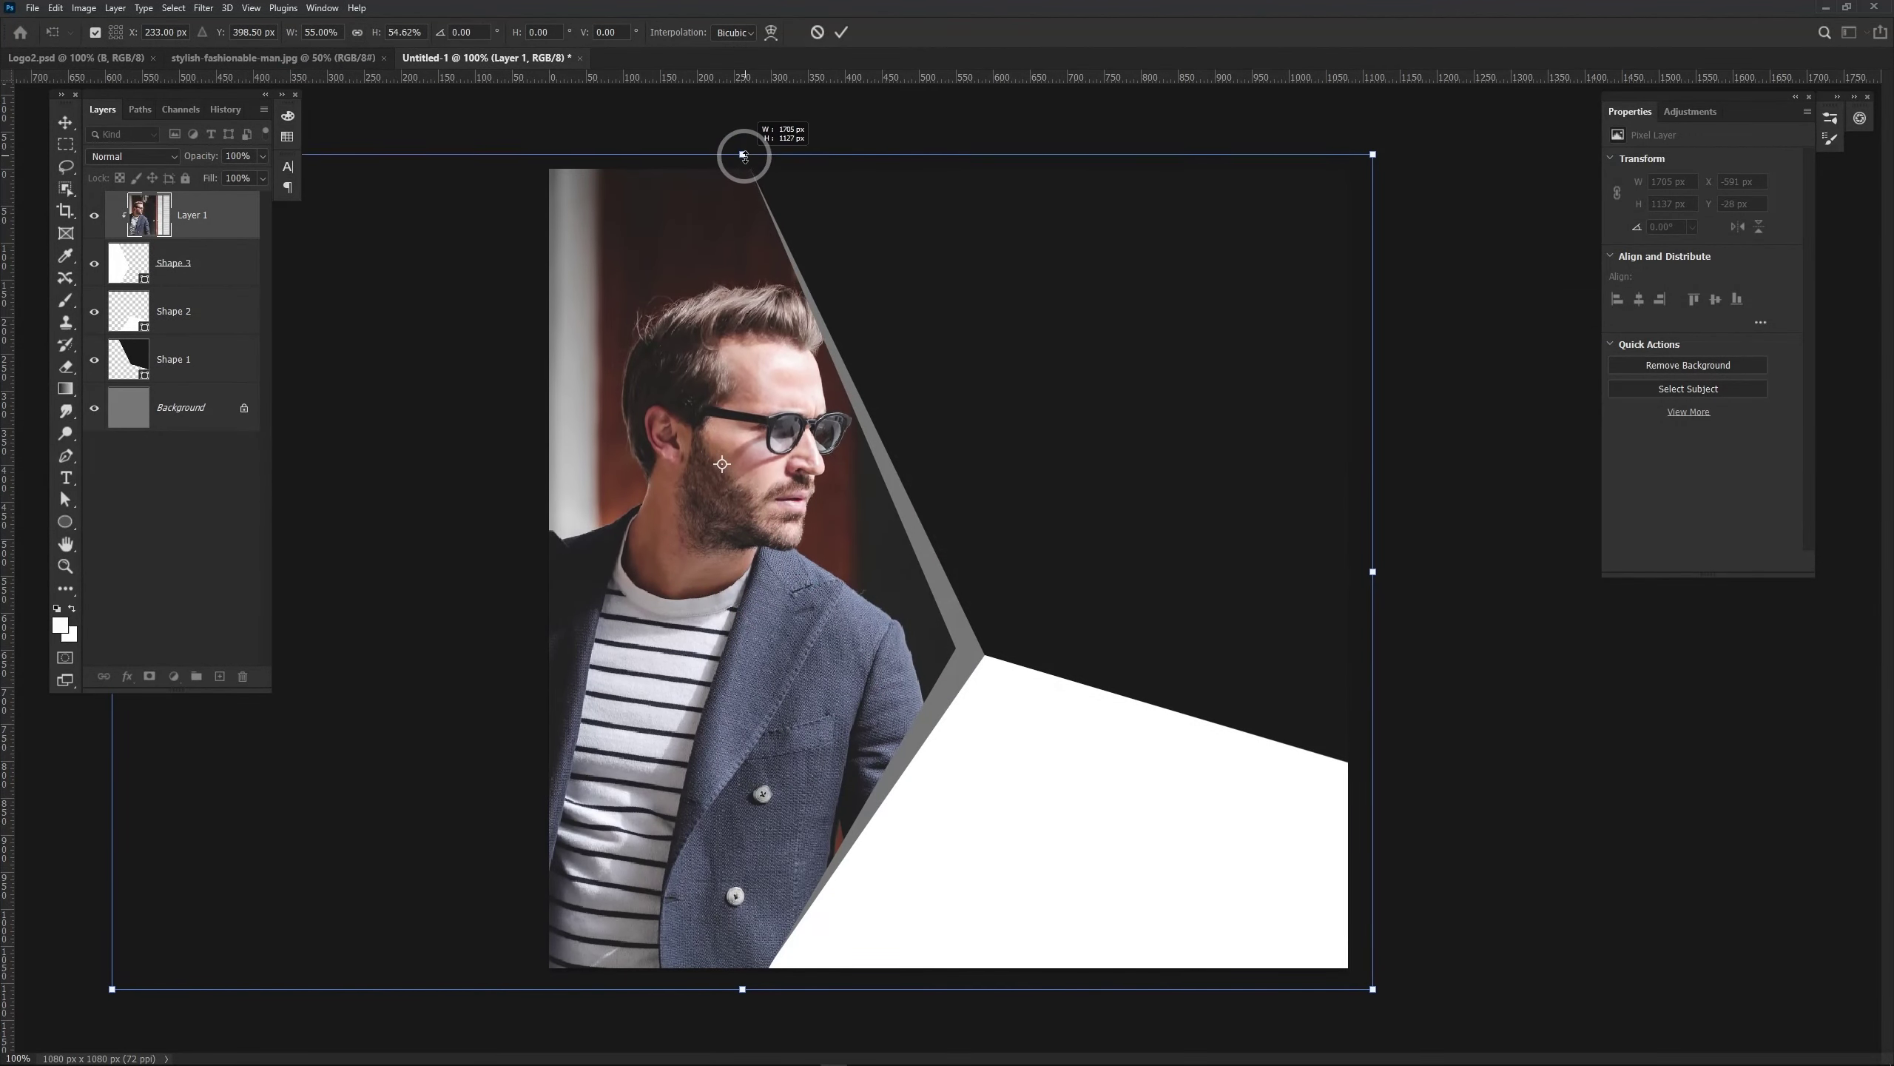
drag(743, 149, 742, 161)
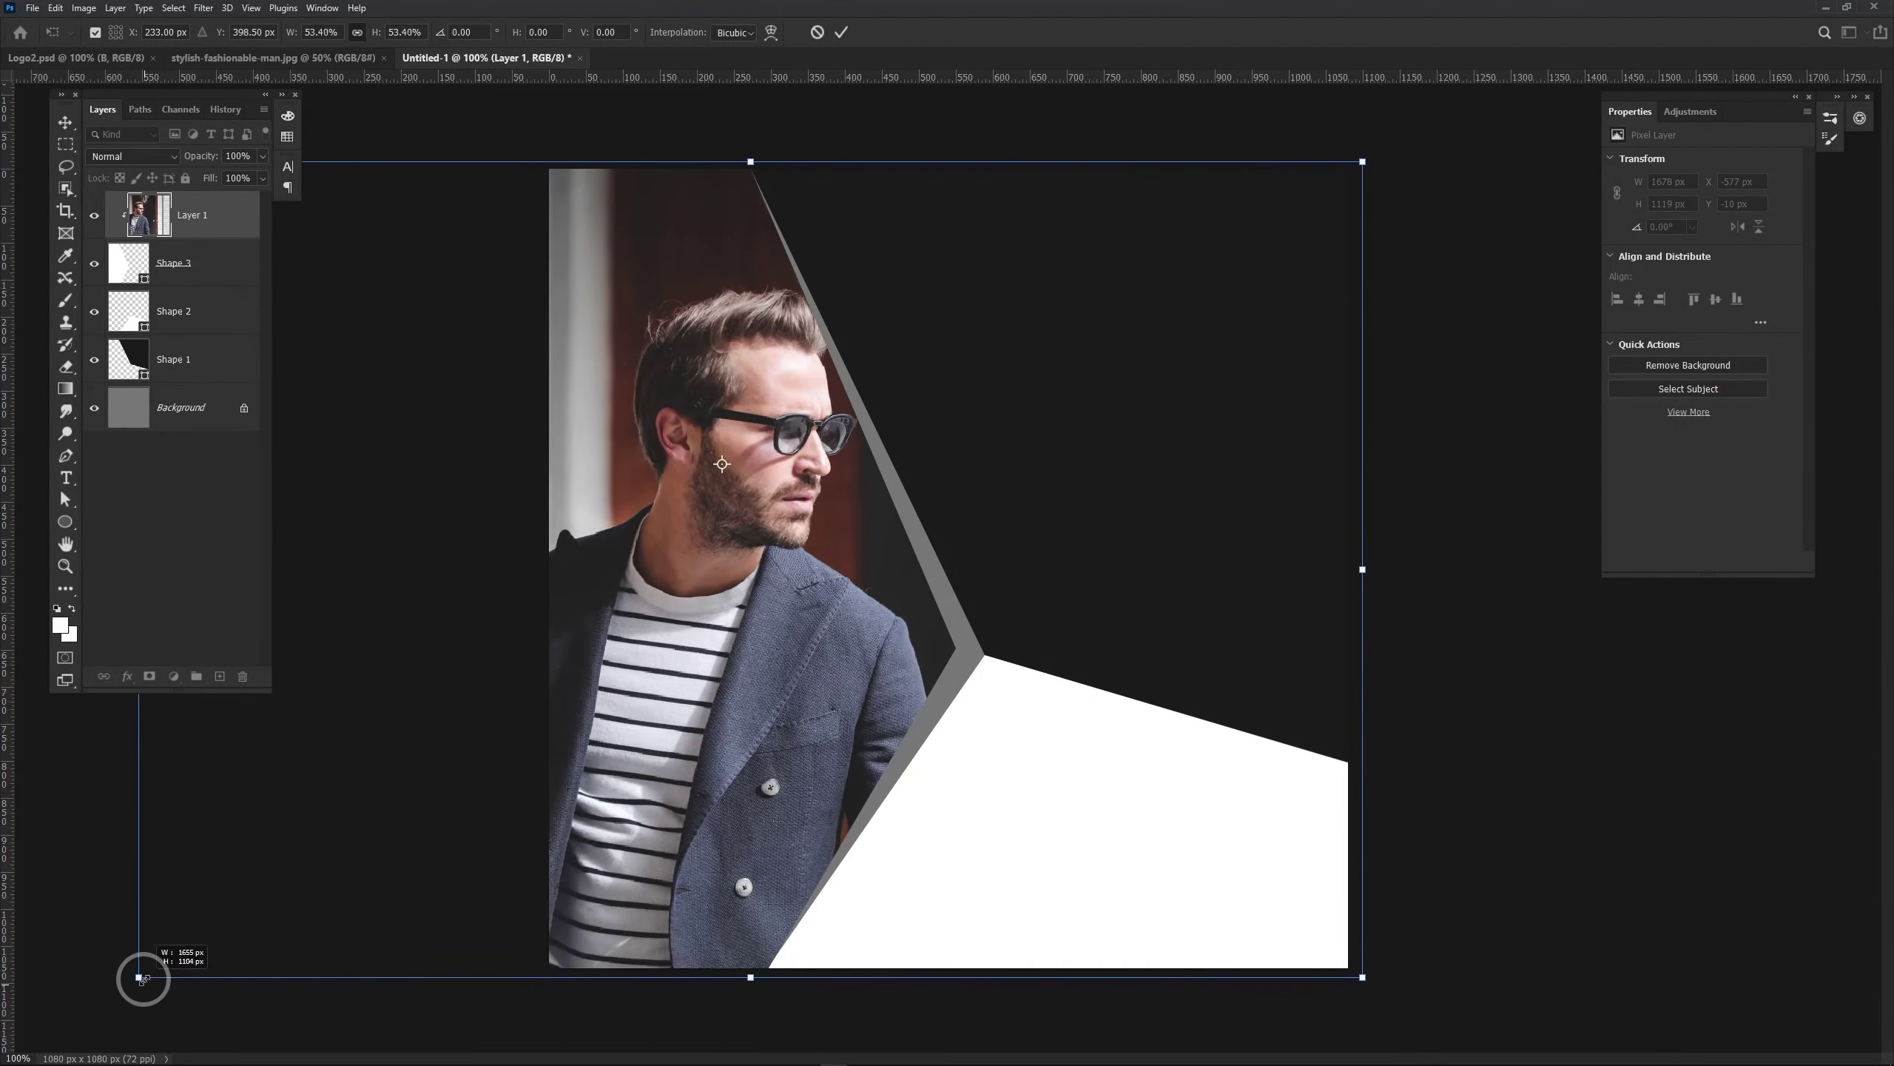
drag(181, 991, 182, 976)
drag(895, 595, 885, 595)
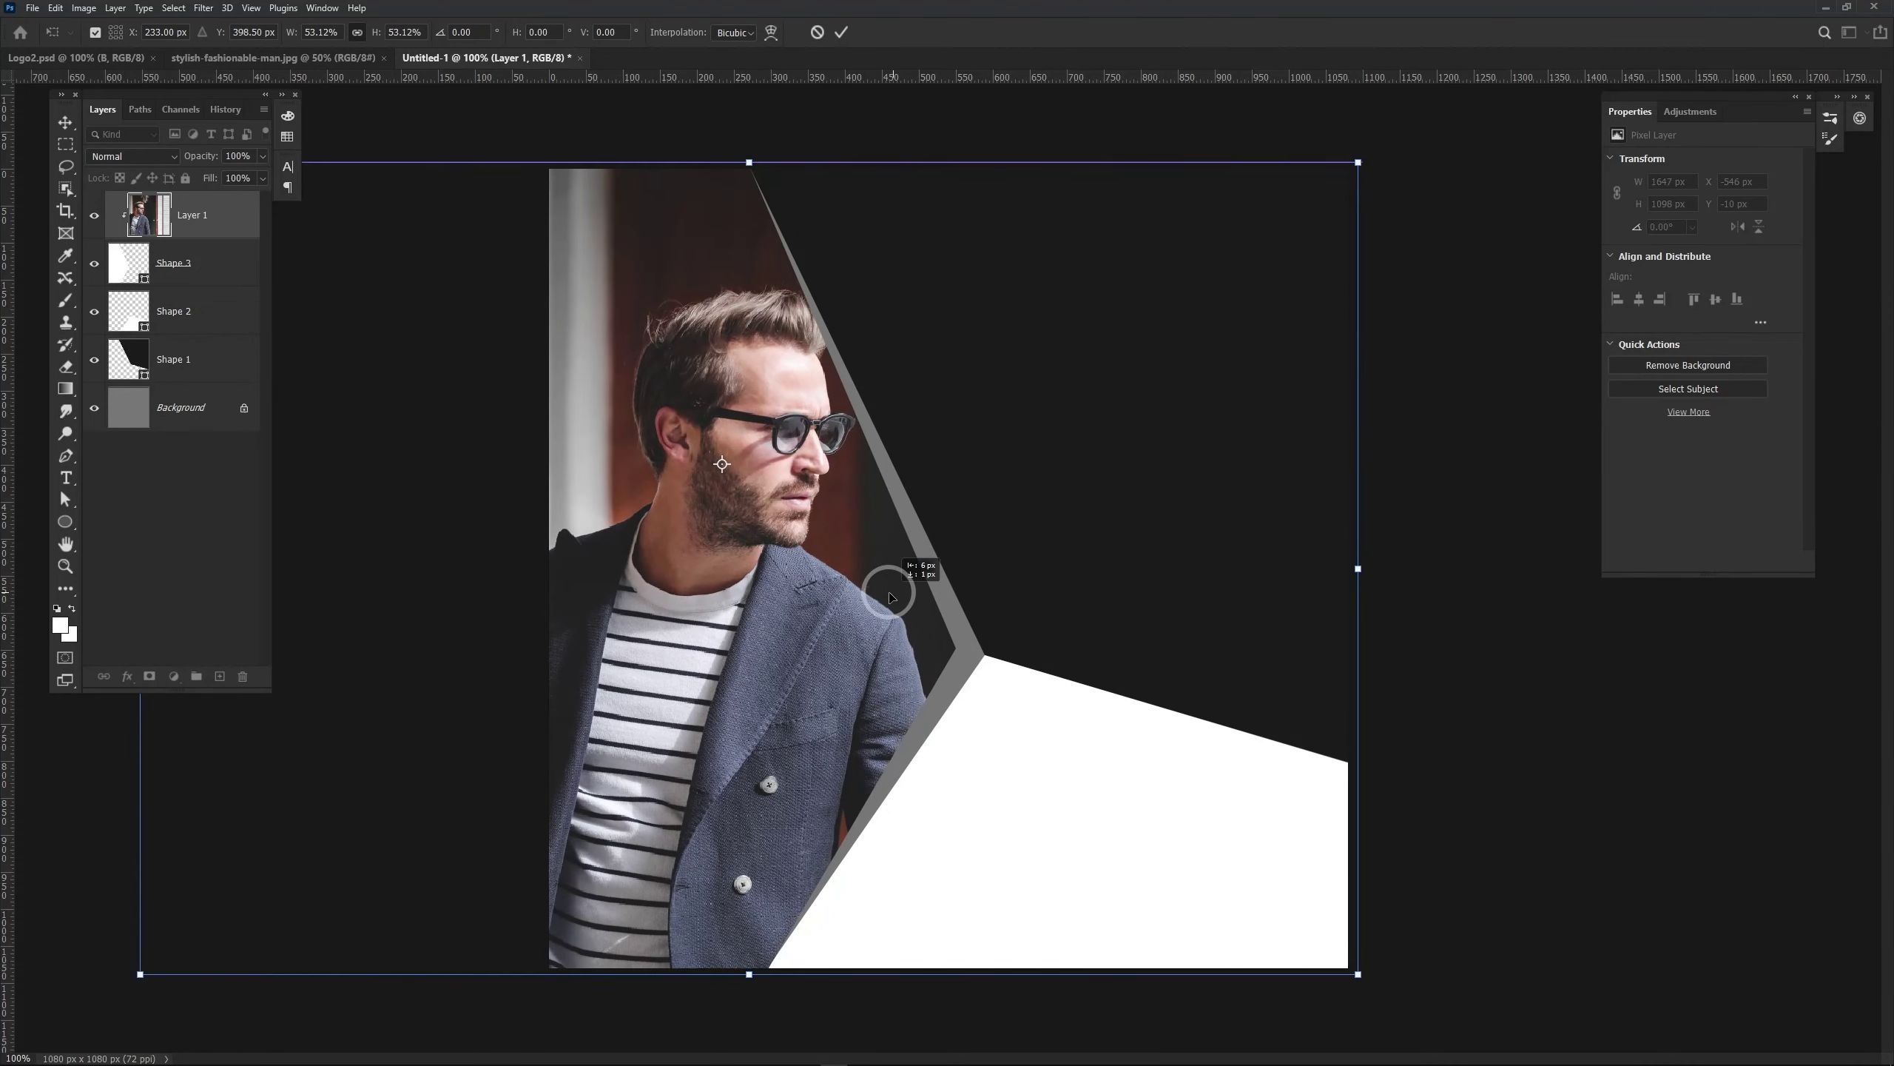
key(Return)
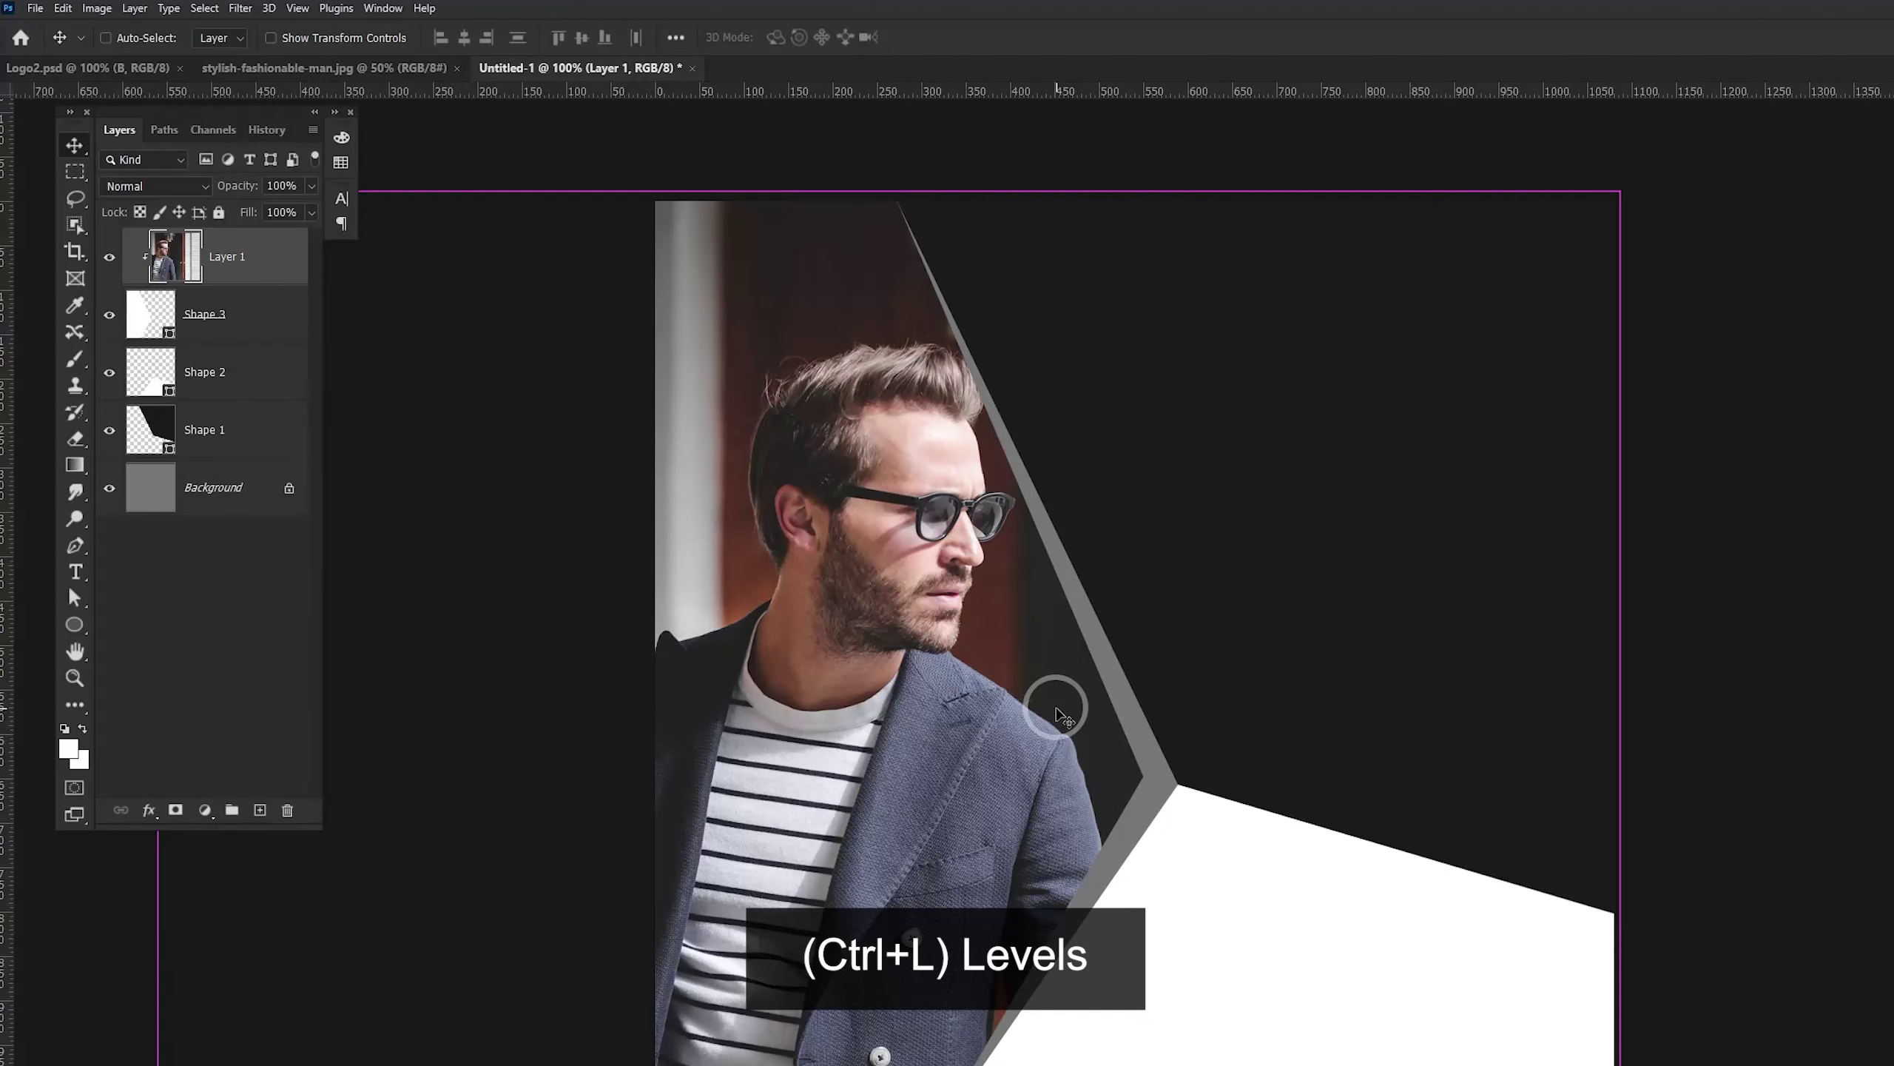
- Apply Levels to the man photo with the midtone input set to 0.87
key(ctrl+l)
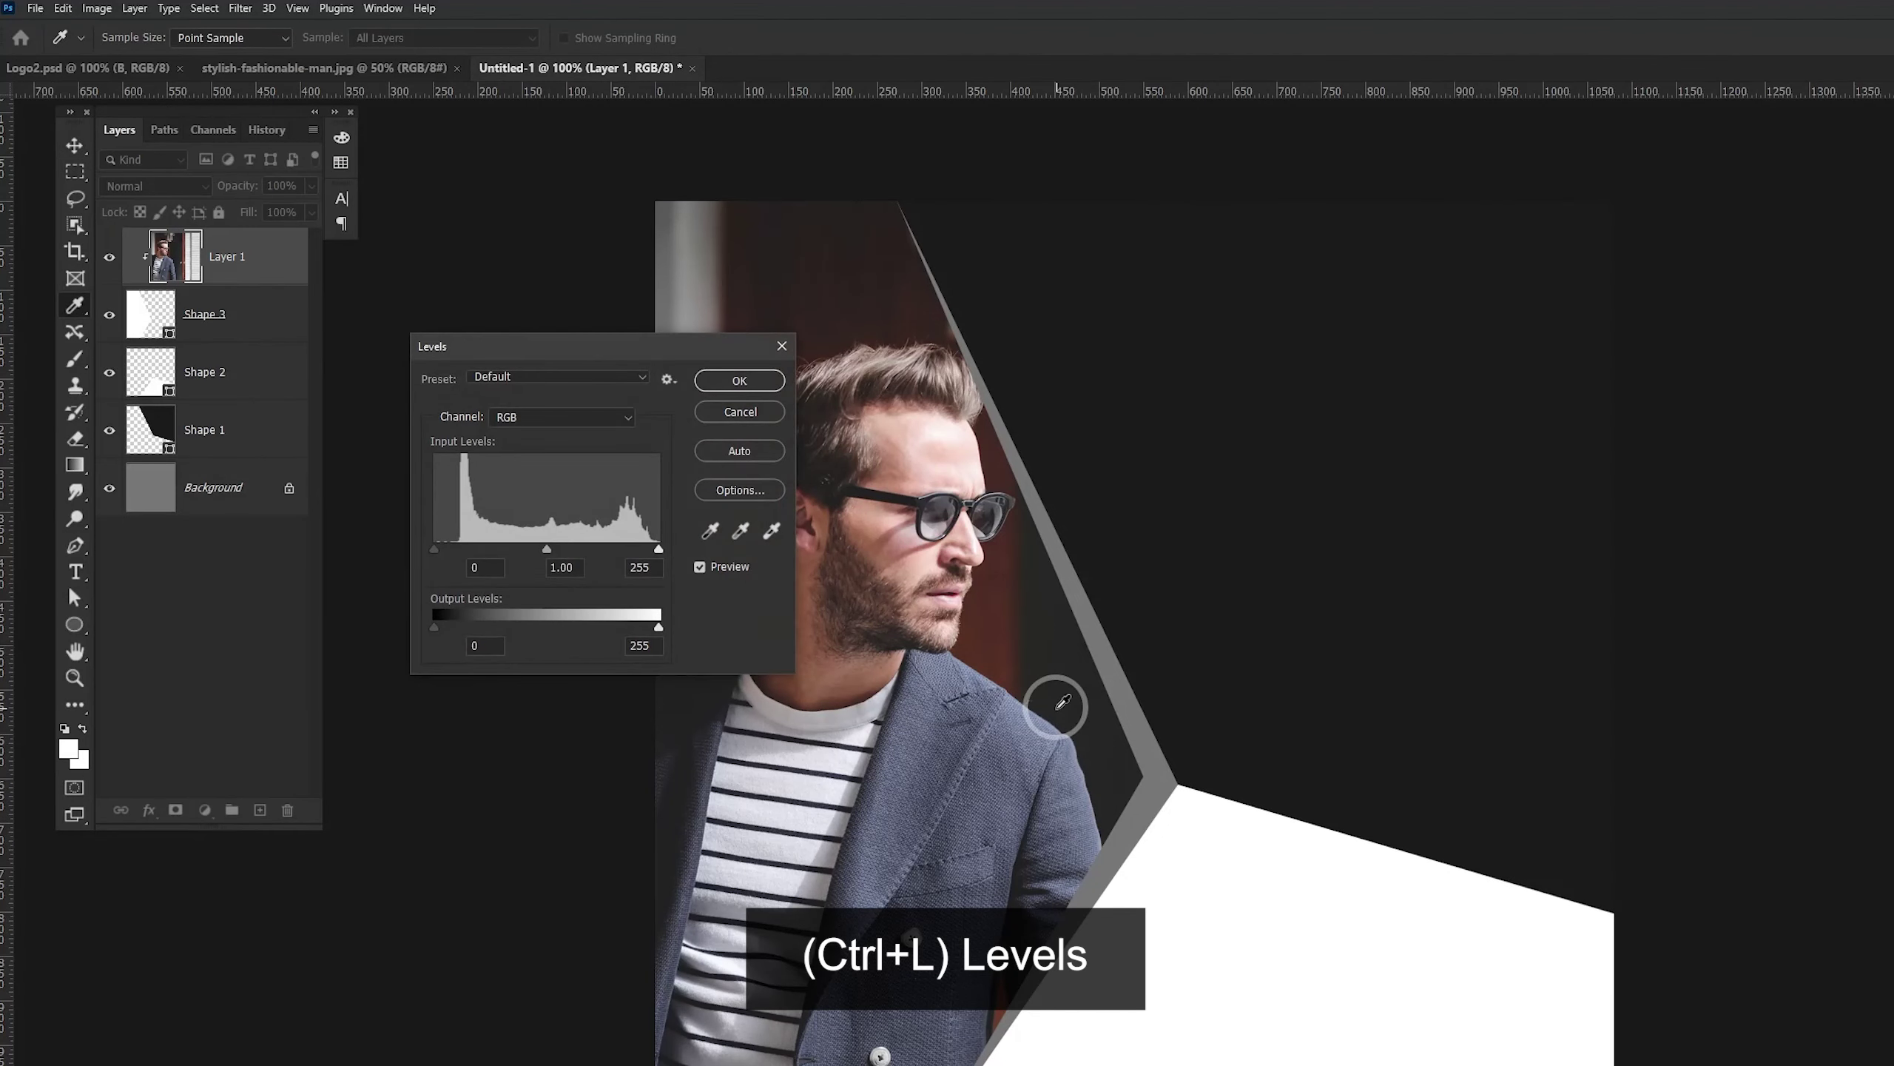
drag(547, 548, 556, 548)
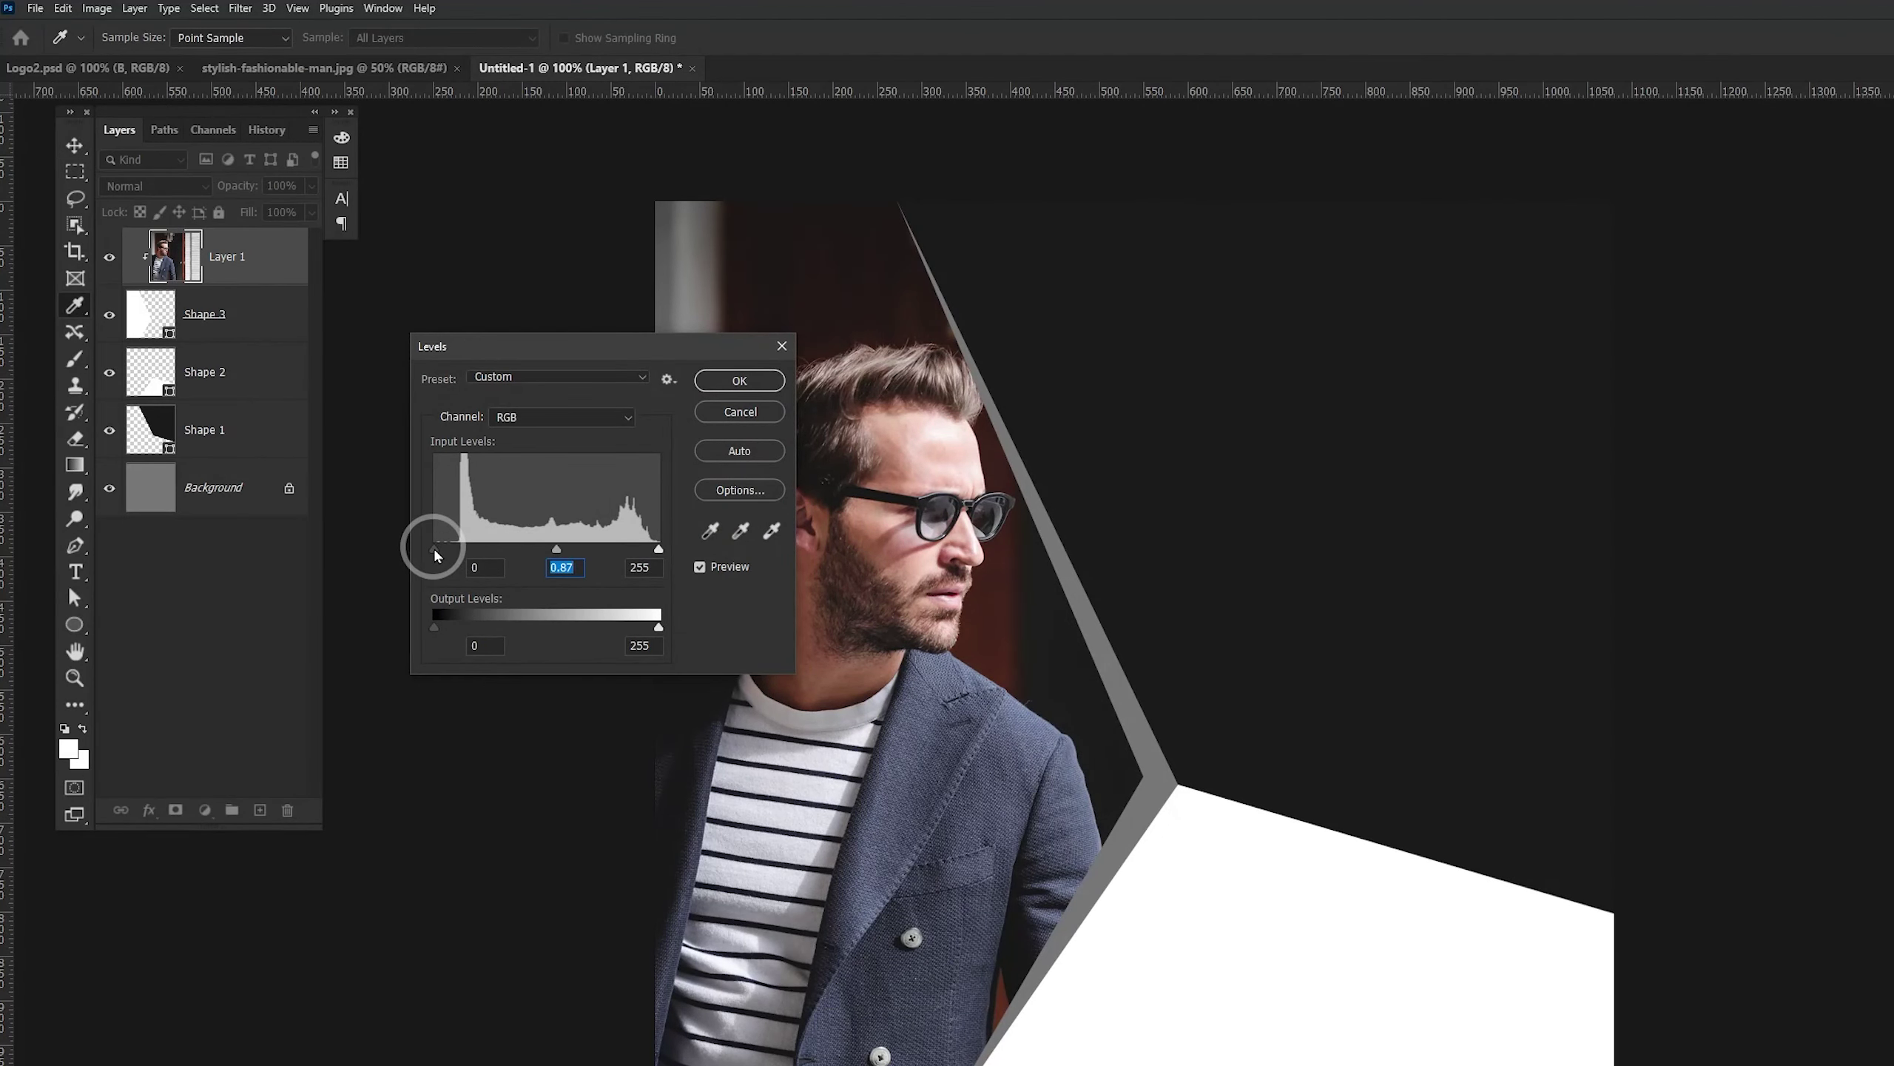
click(739, 380)
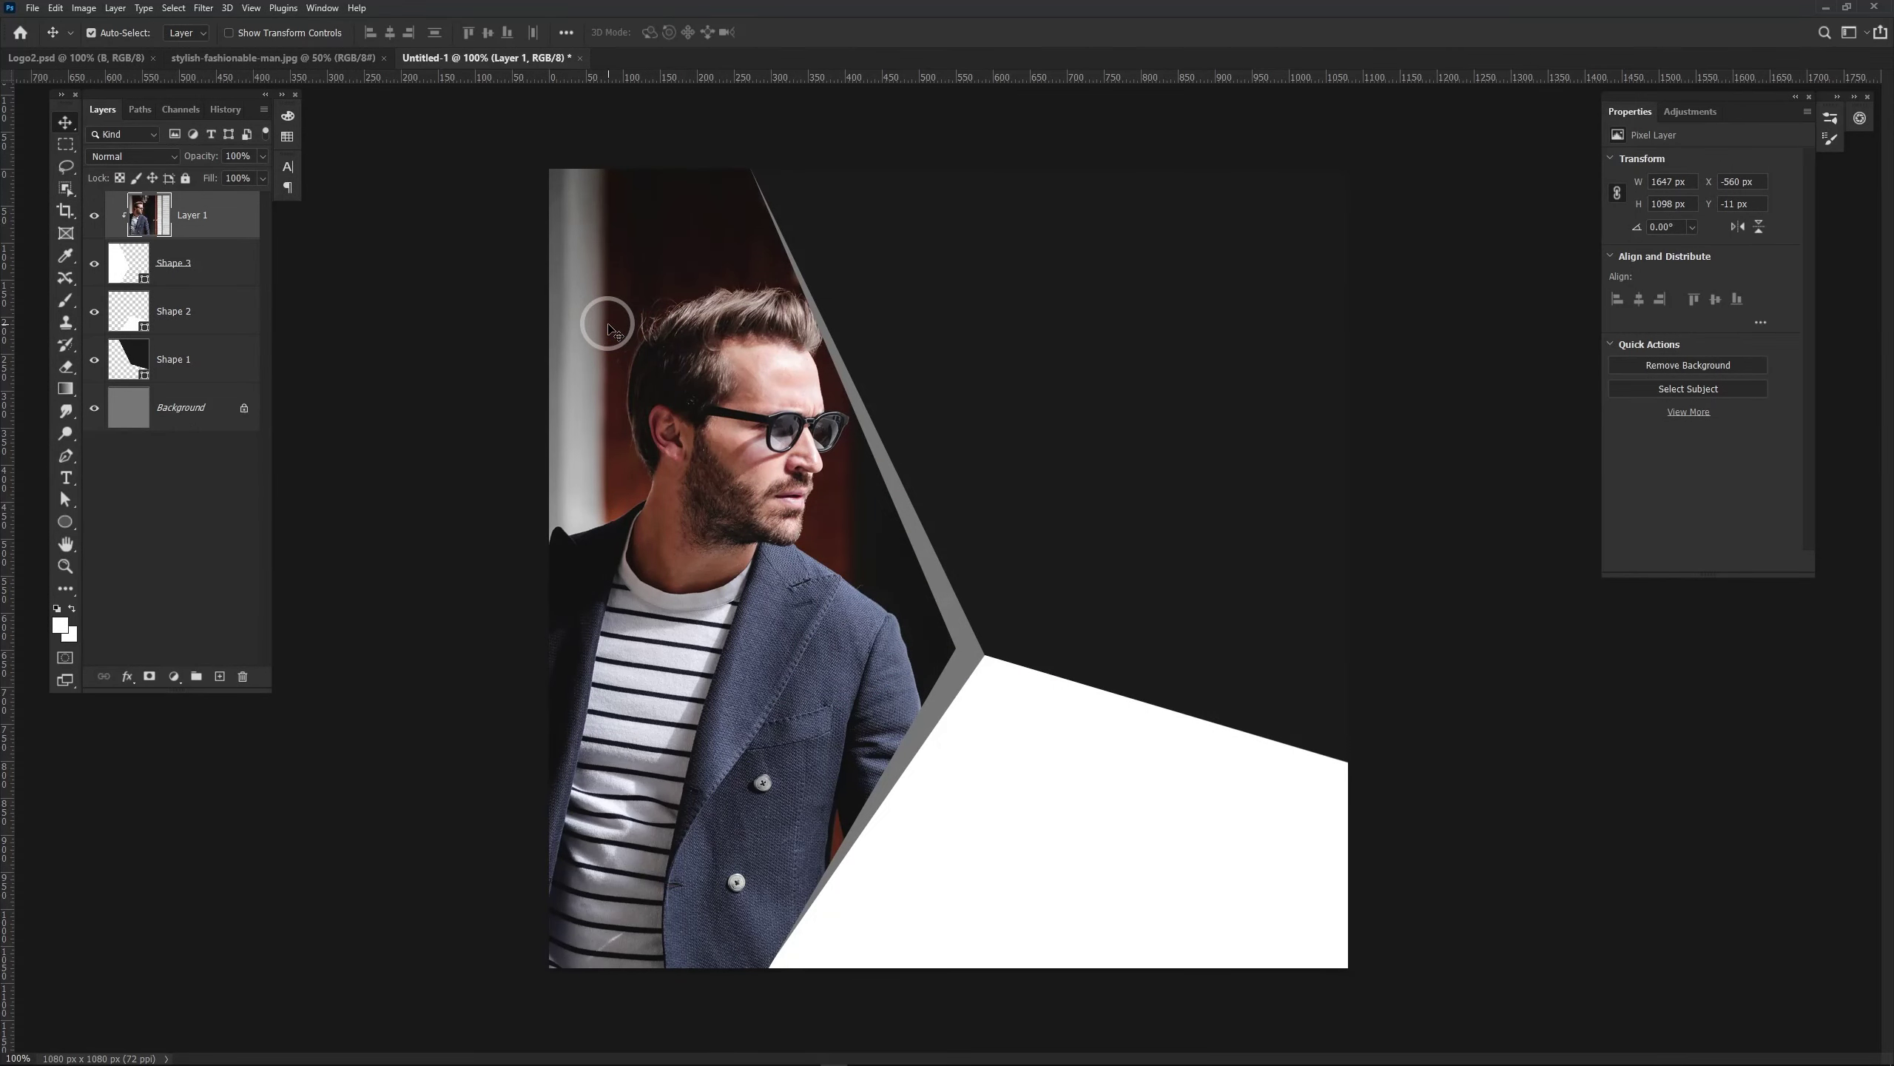
- On a new Layer 2, paint one soft 339 px dab of #842E08 beside the photo
click(219, 677)
key(b)
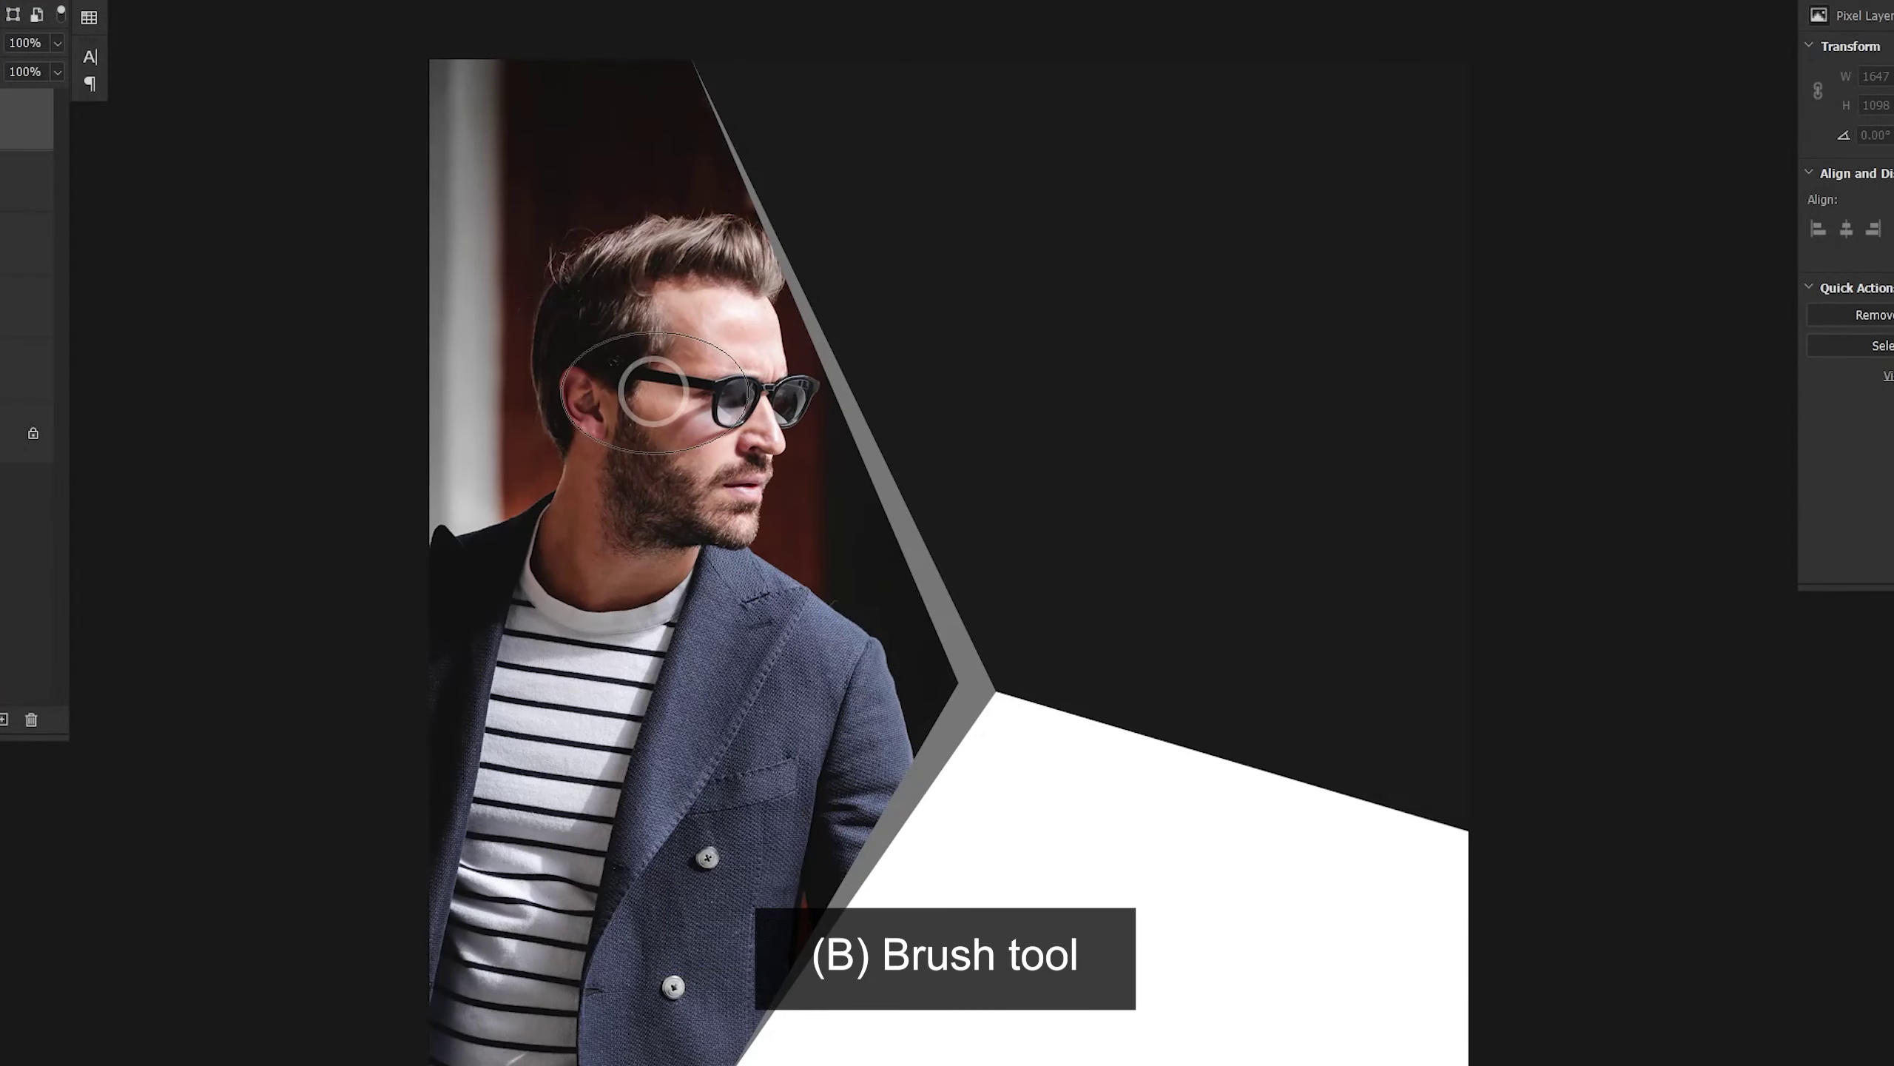
right_click(665, 393)
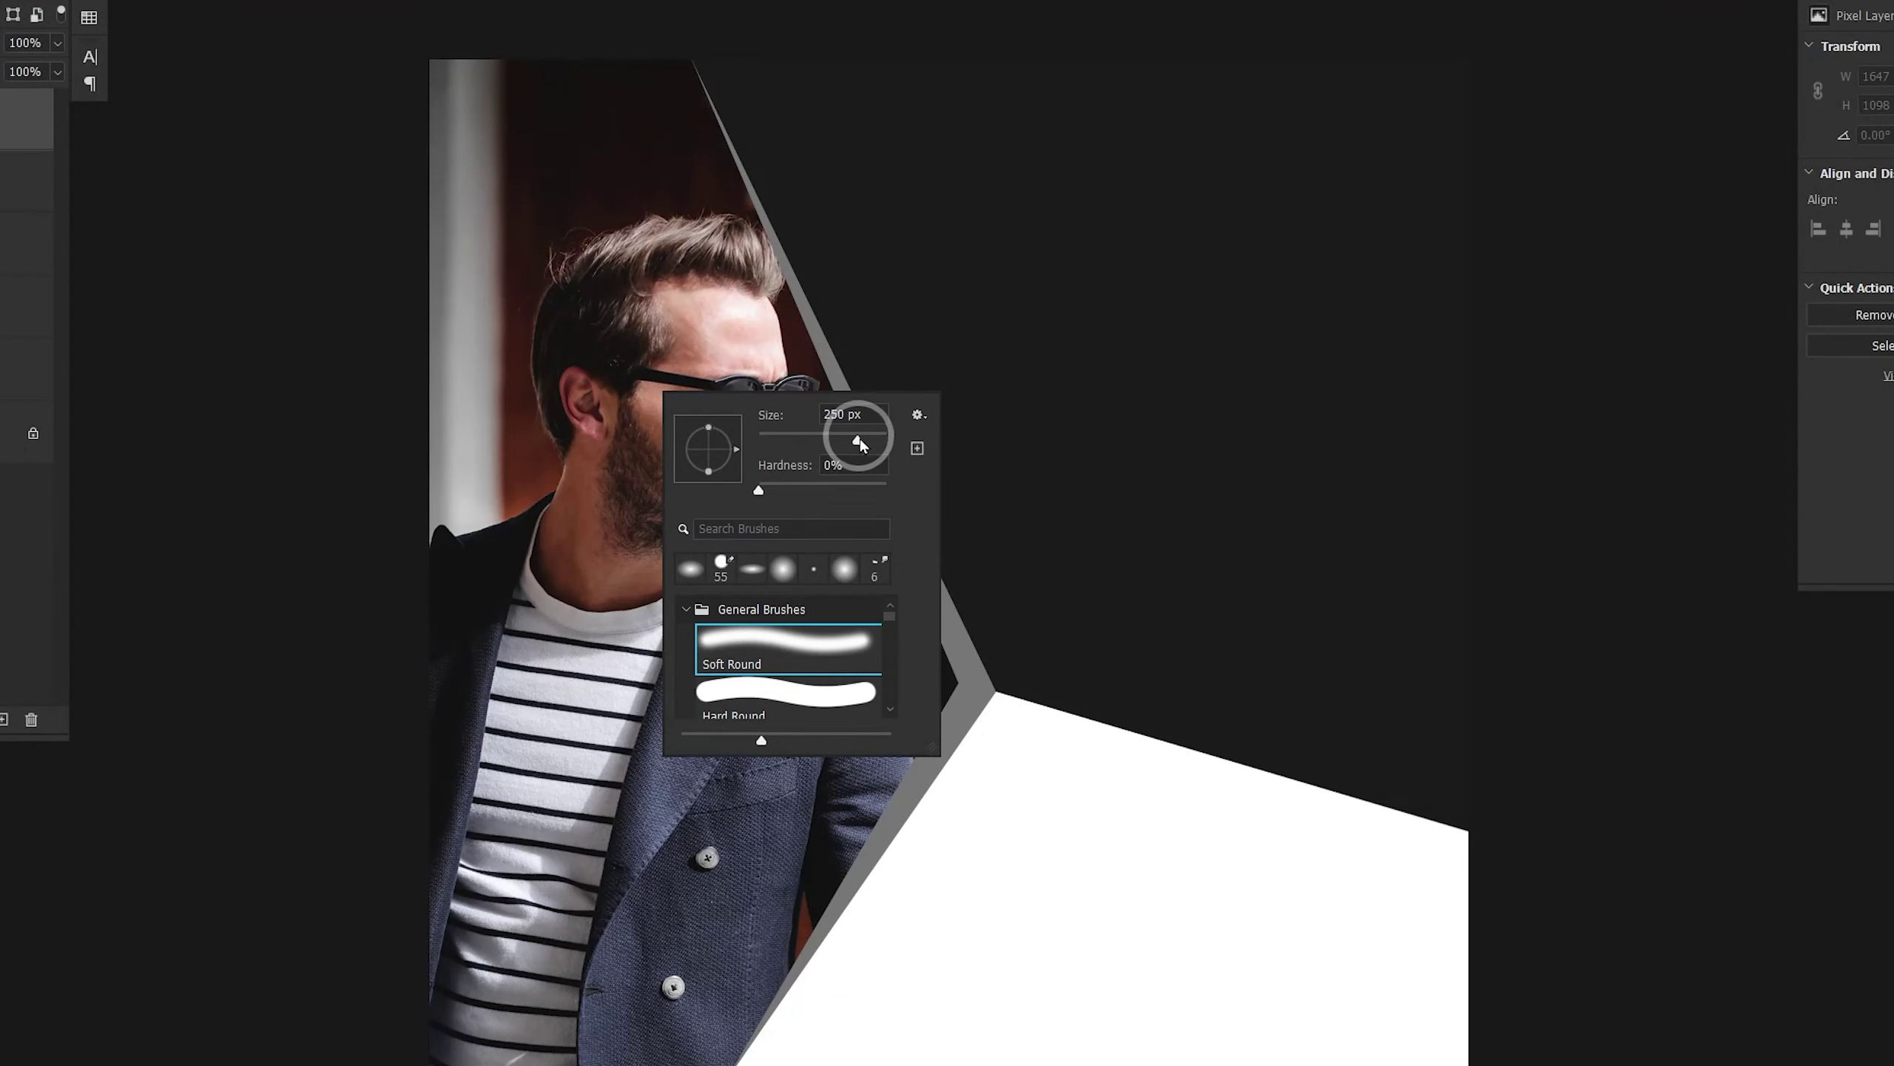
drag(859, 441, 864, 443)
key(Return)
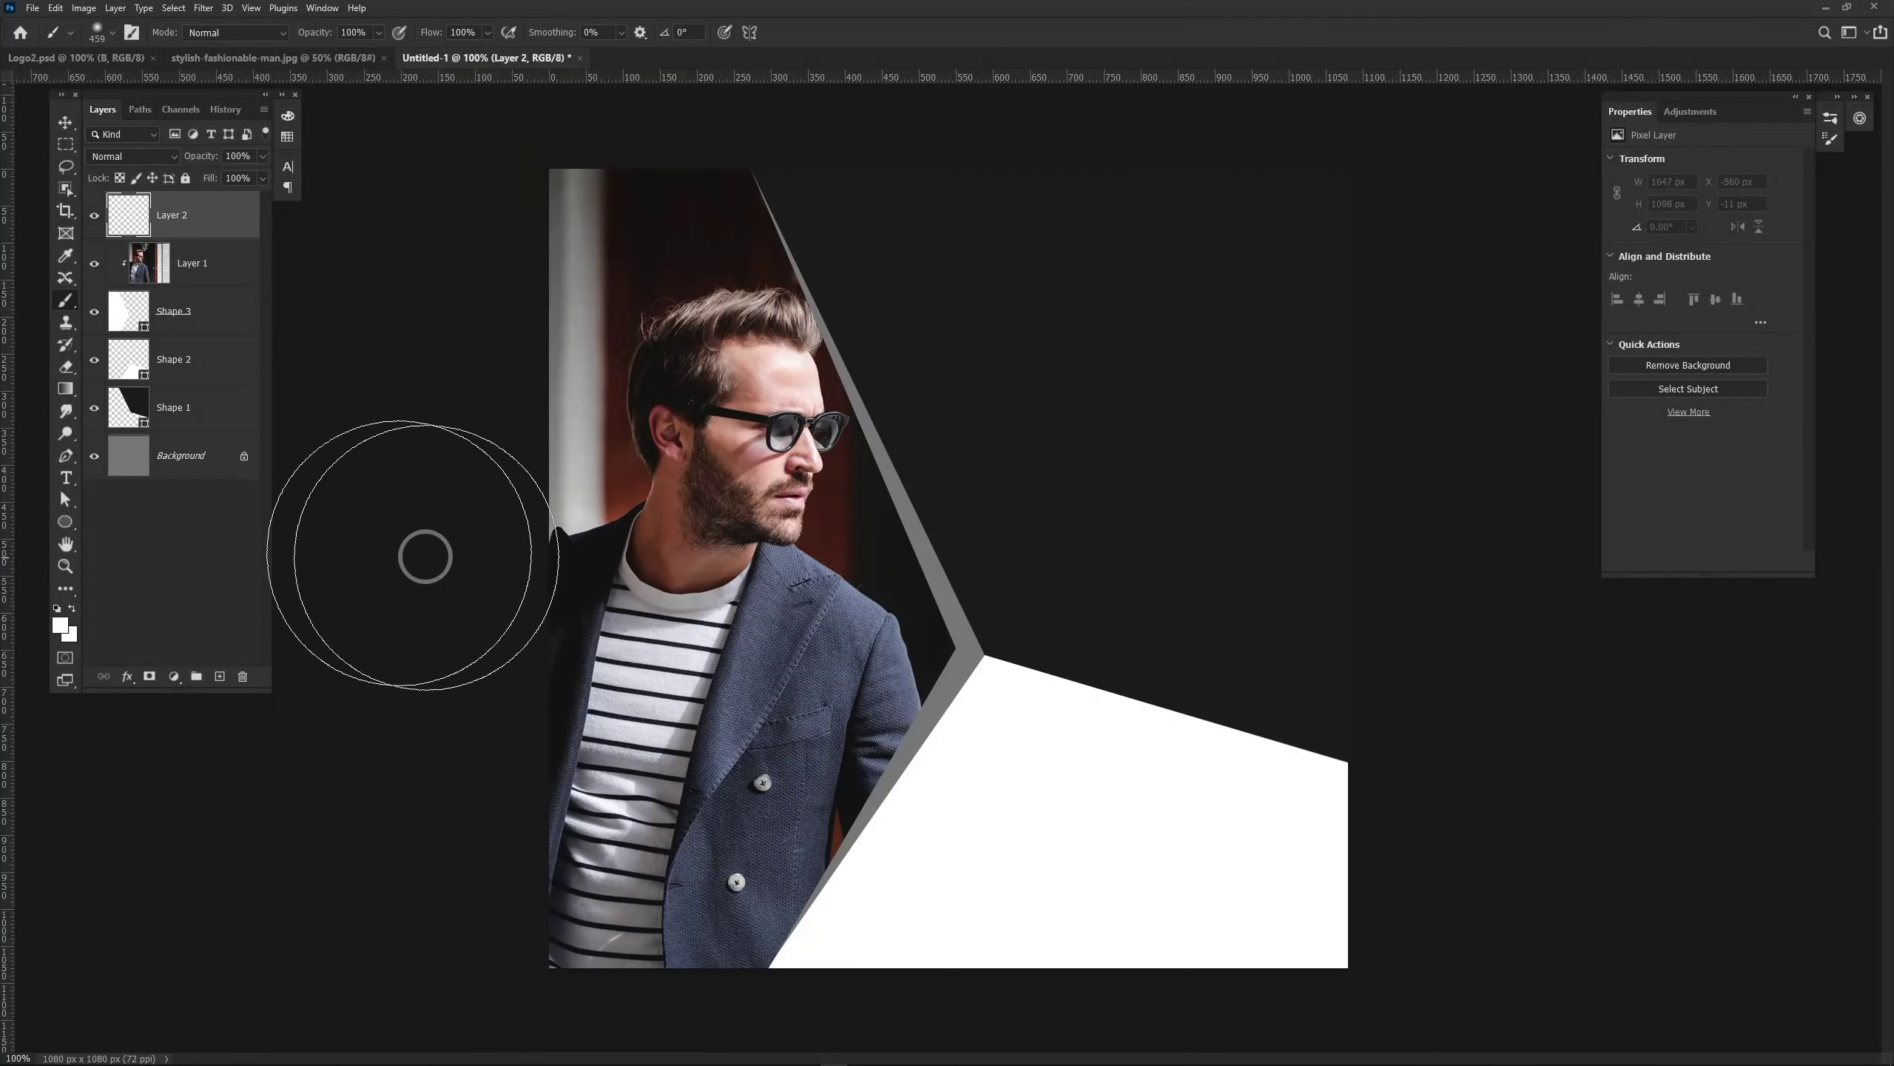
click(62, 629)
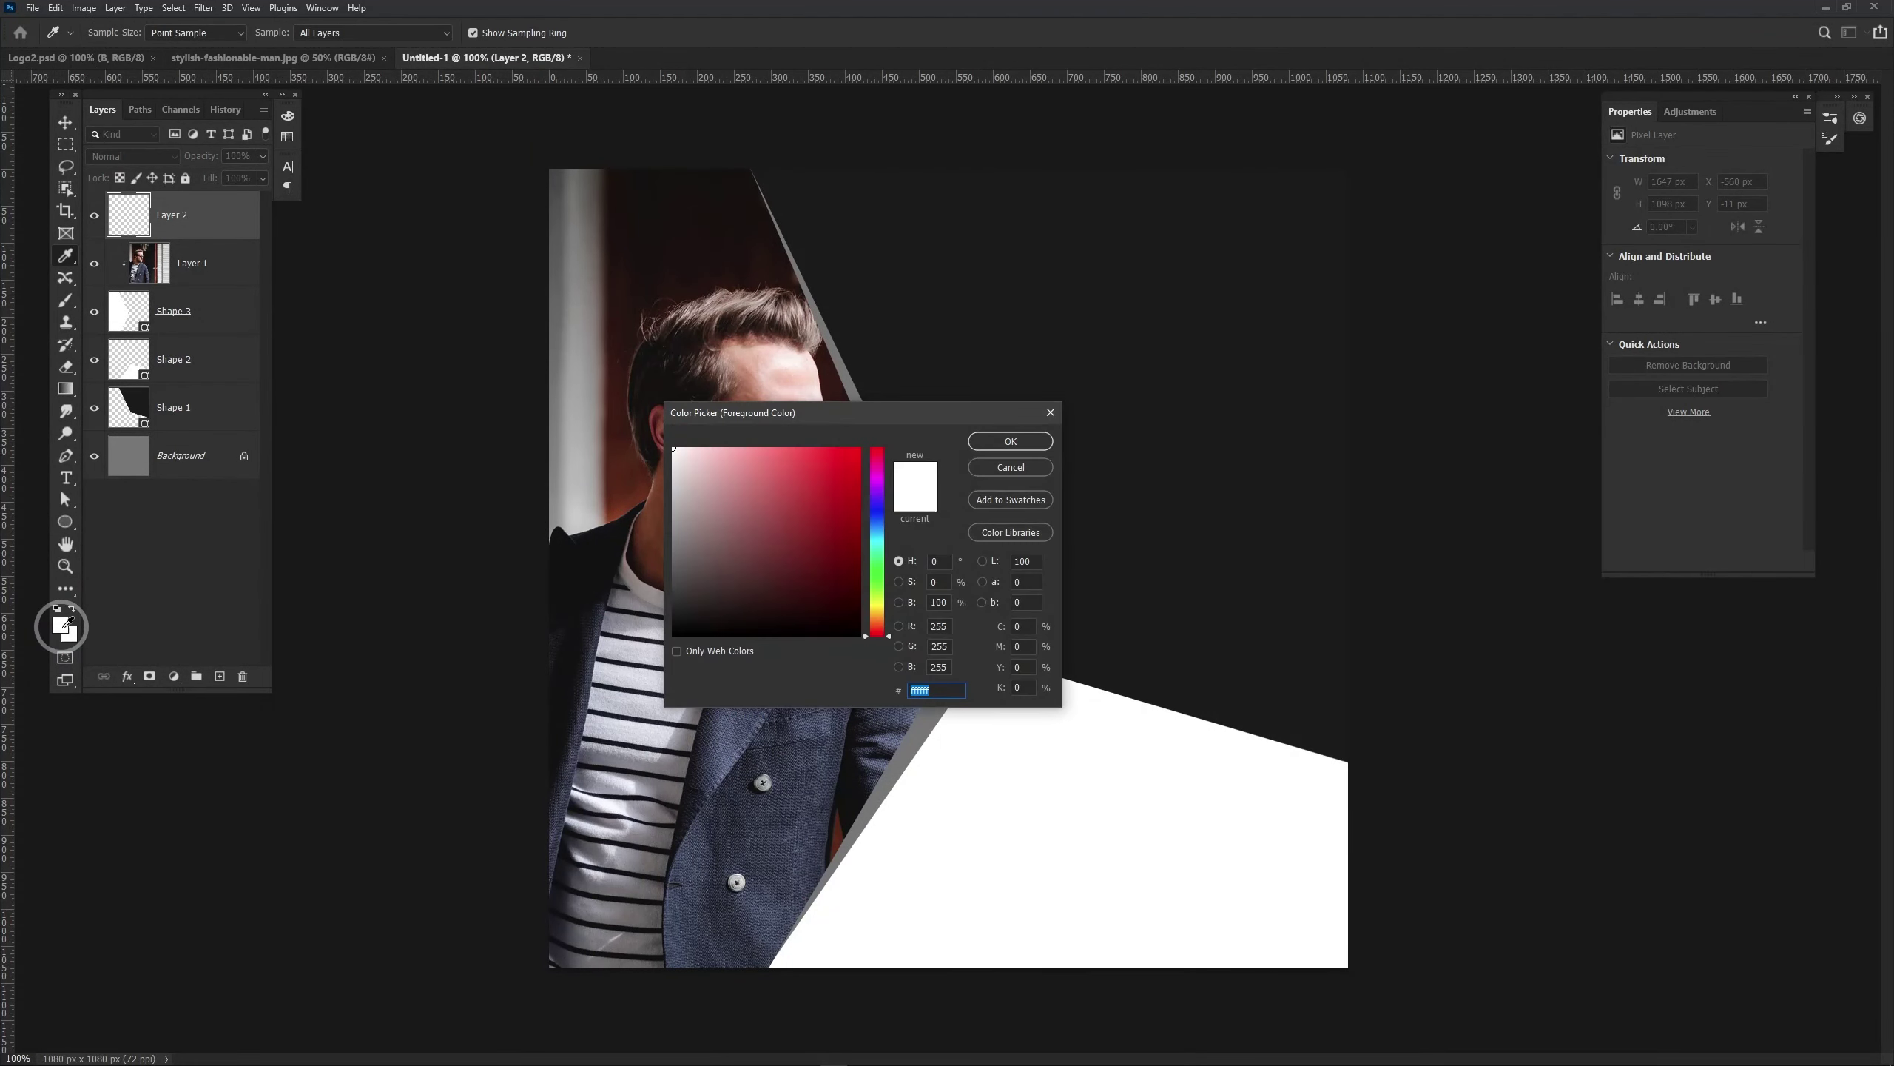
text(842)
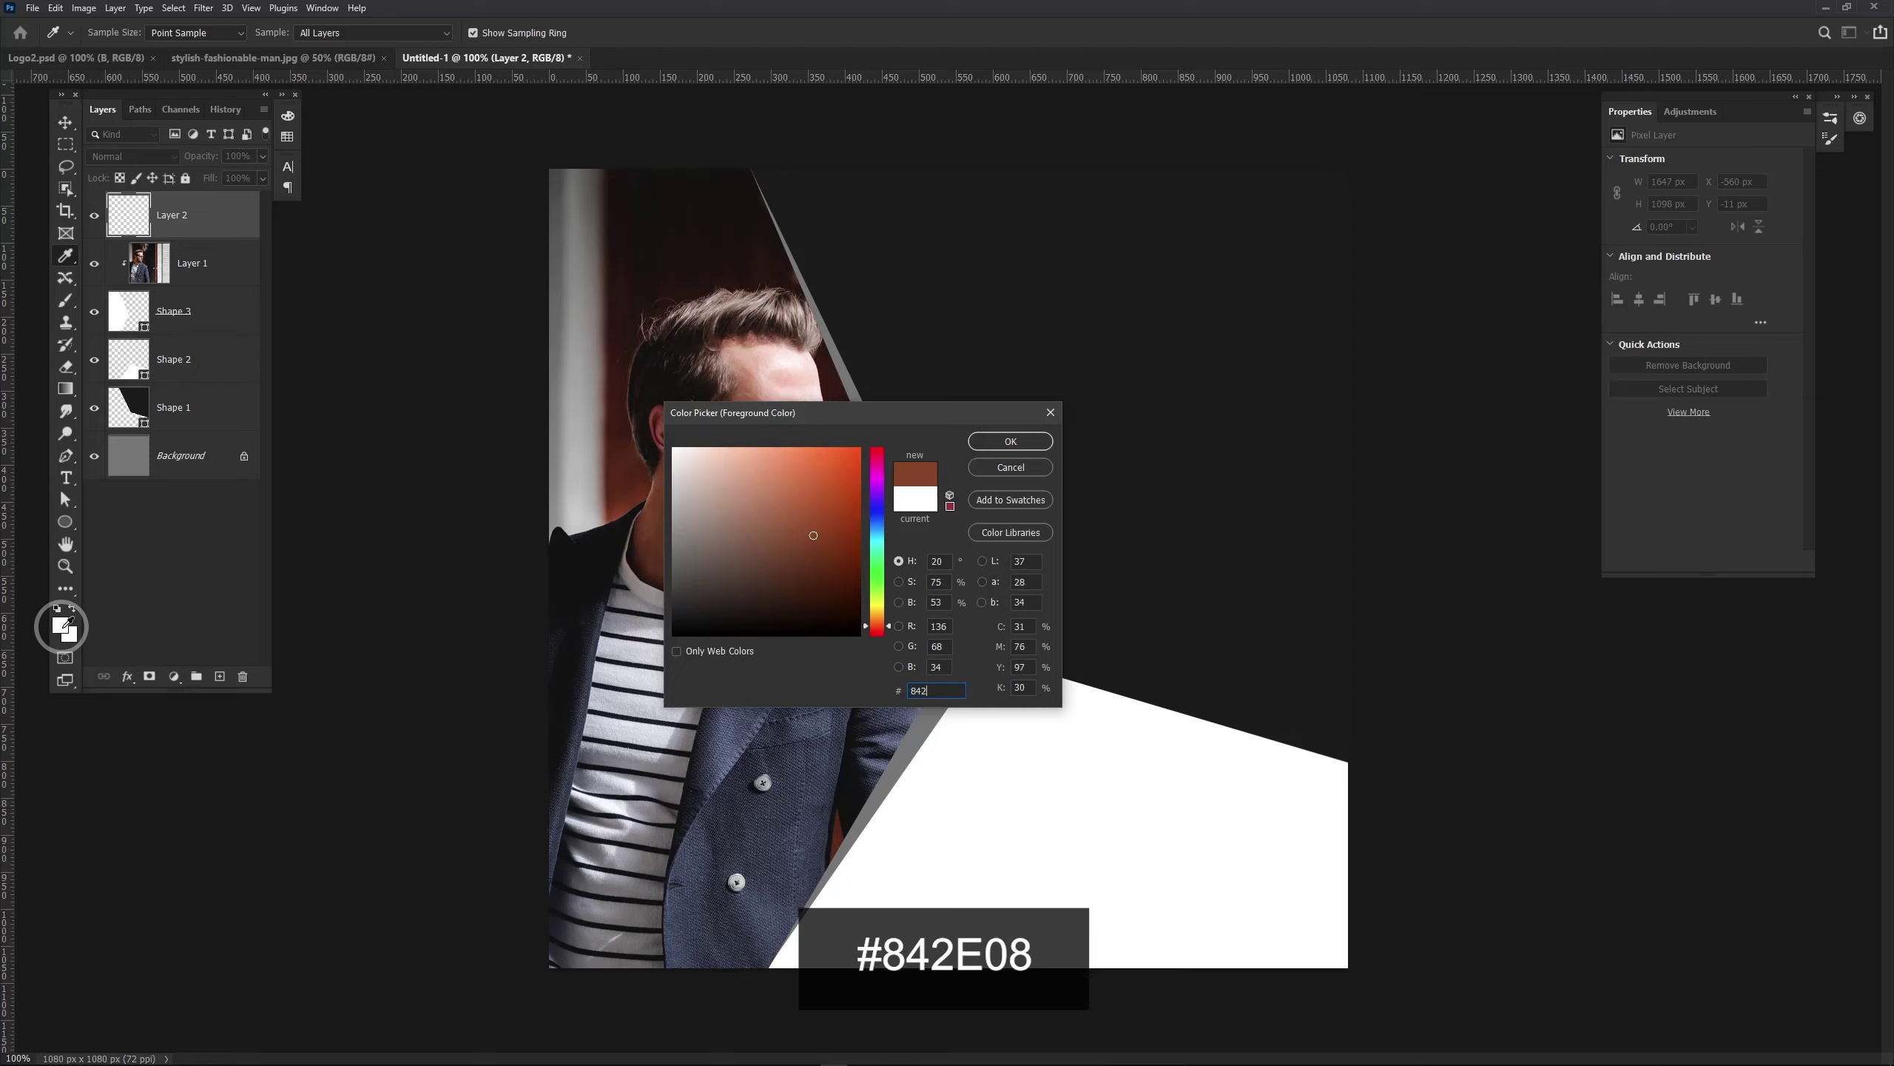
text(e08)
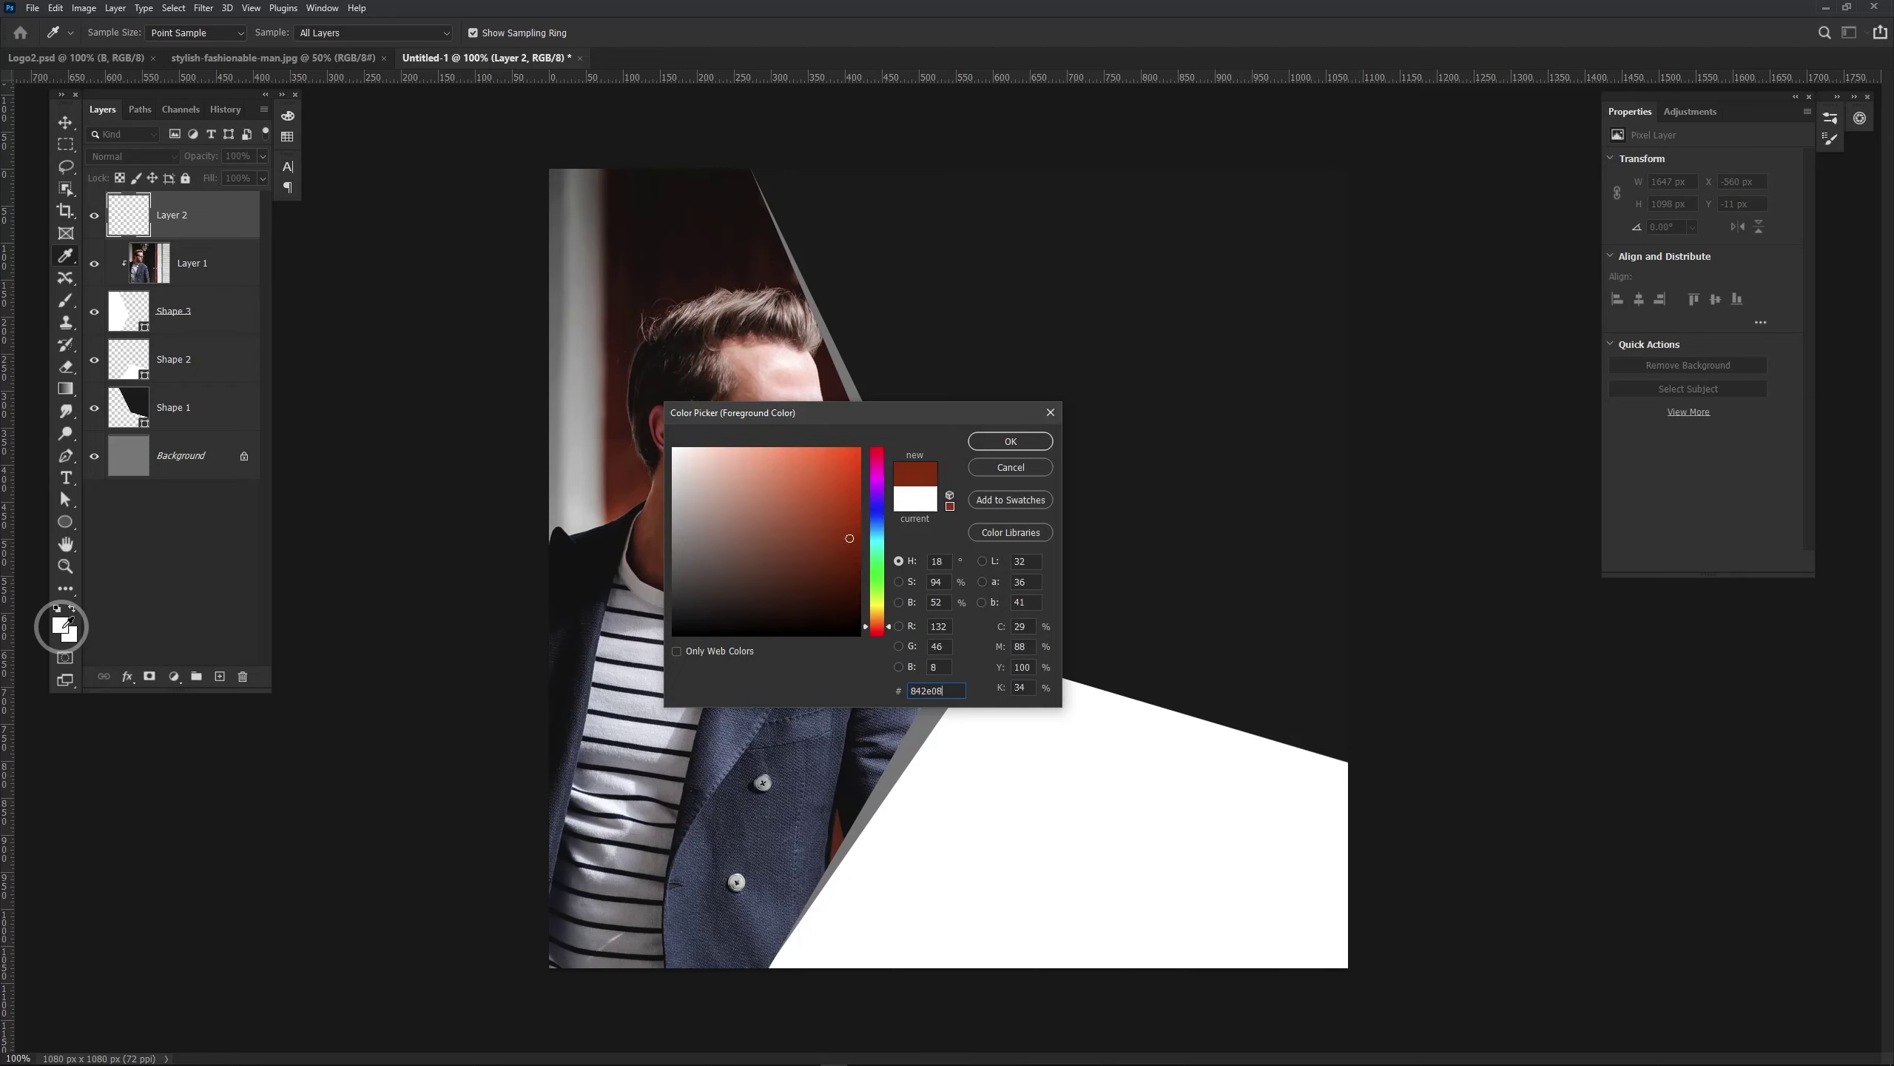
click(1027, 448)
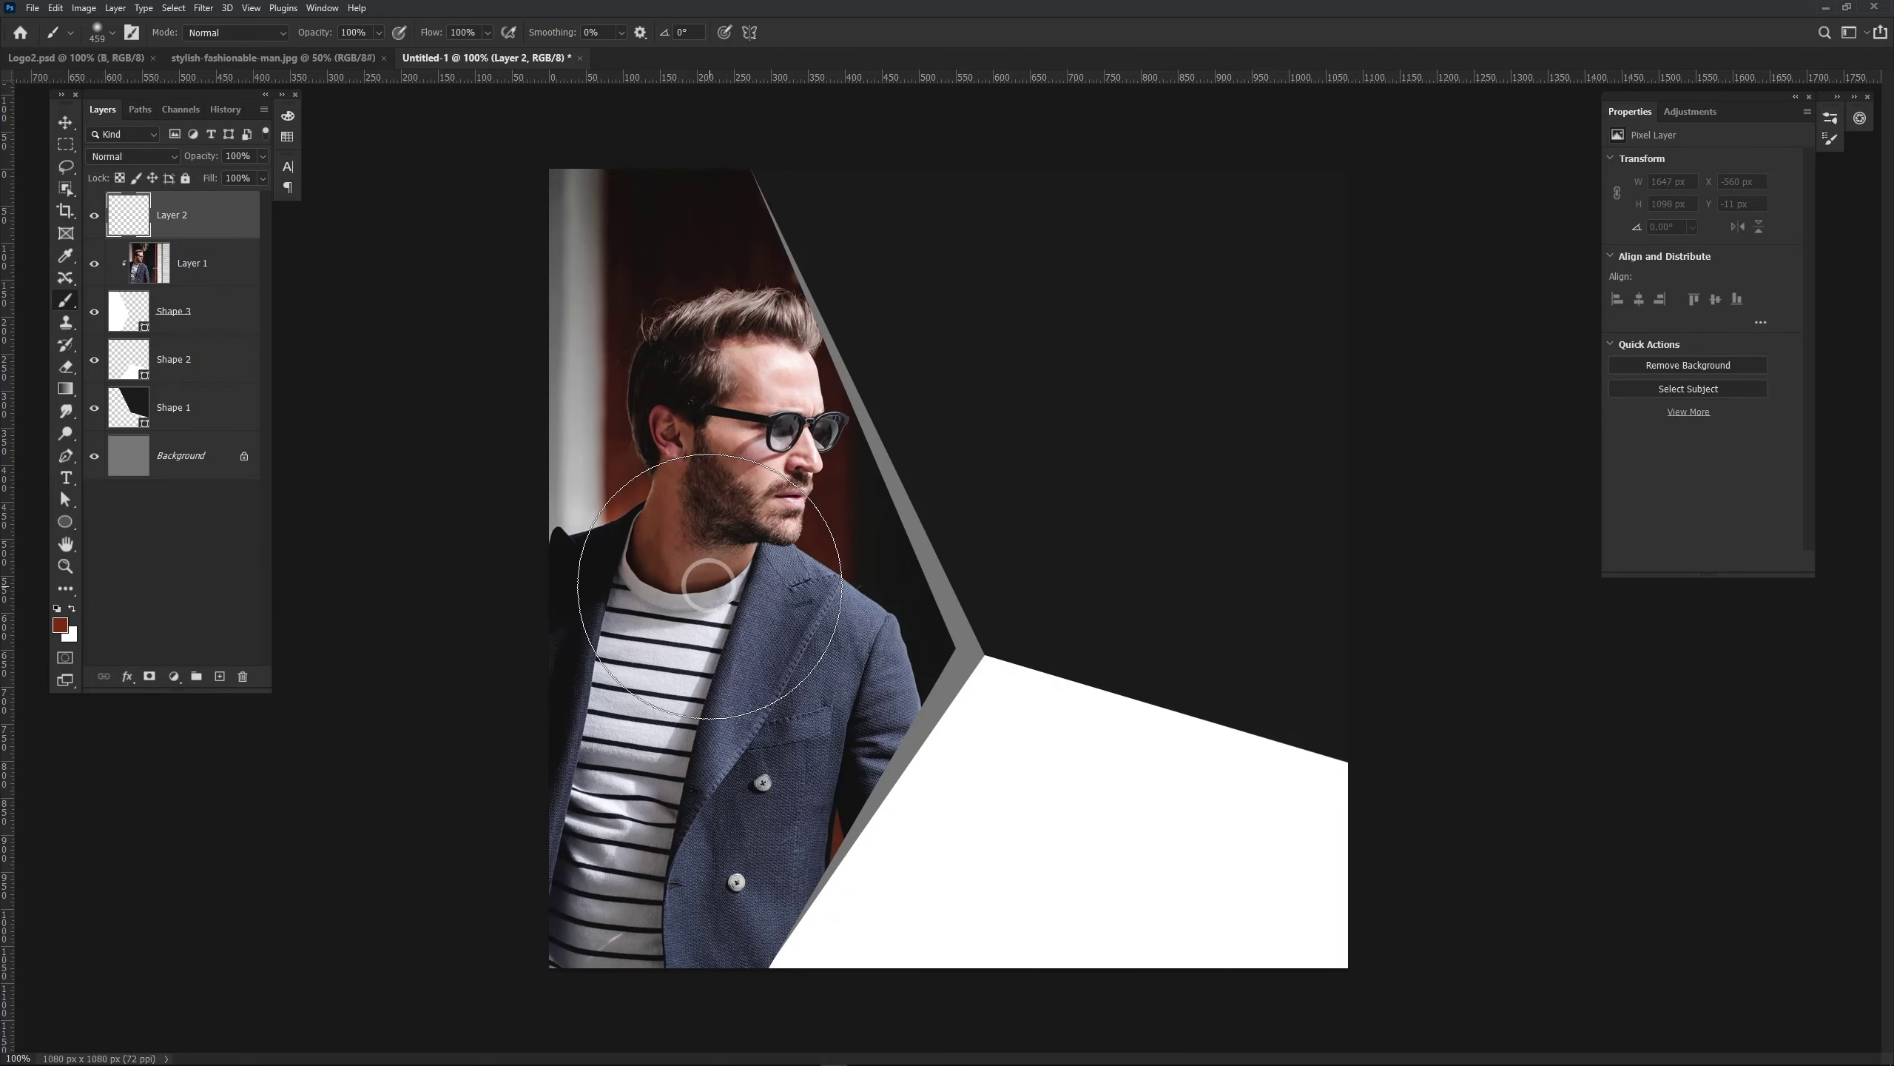
click(944, 586)
- Clip the red glow to the man photo and set its blend mode to Screen
key(v)
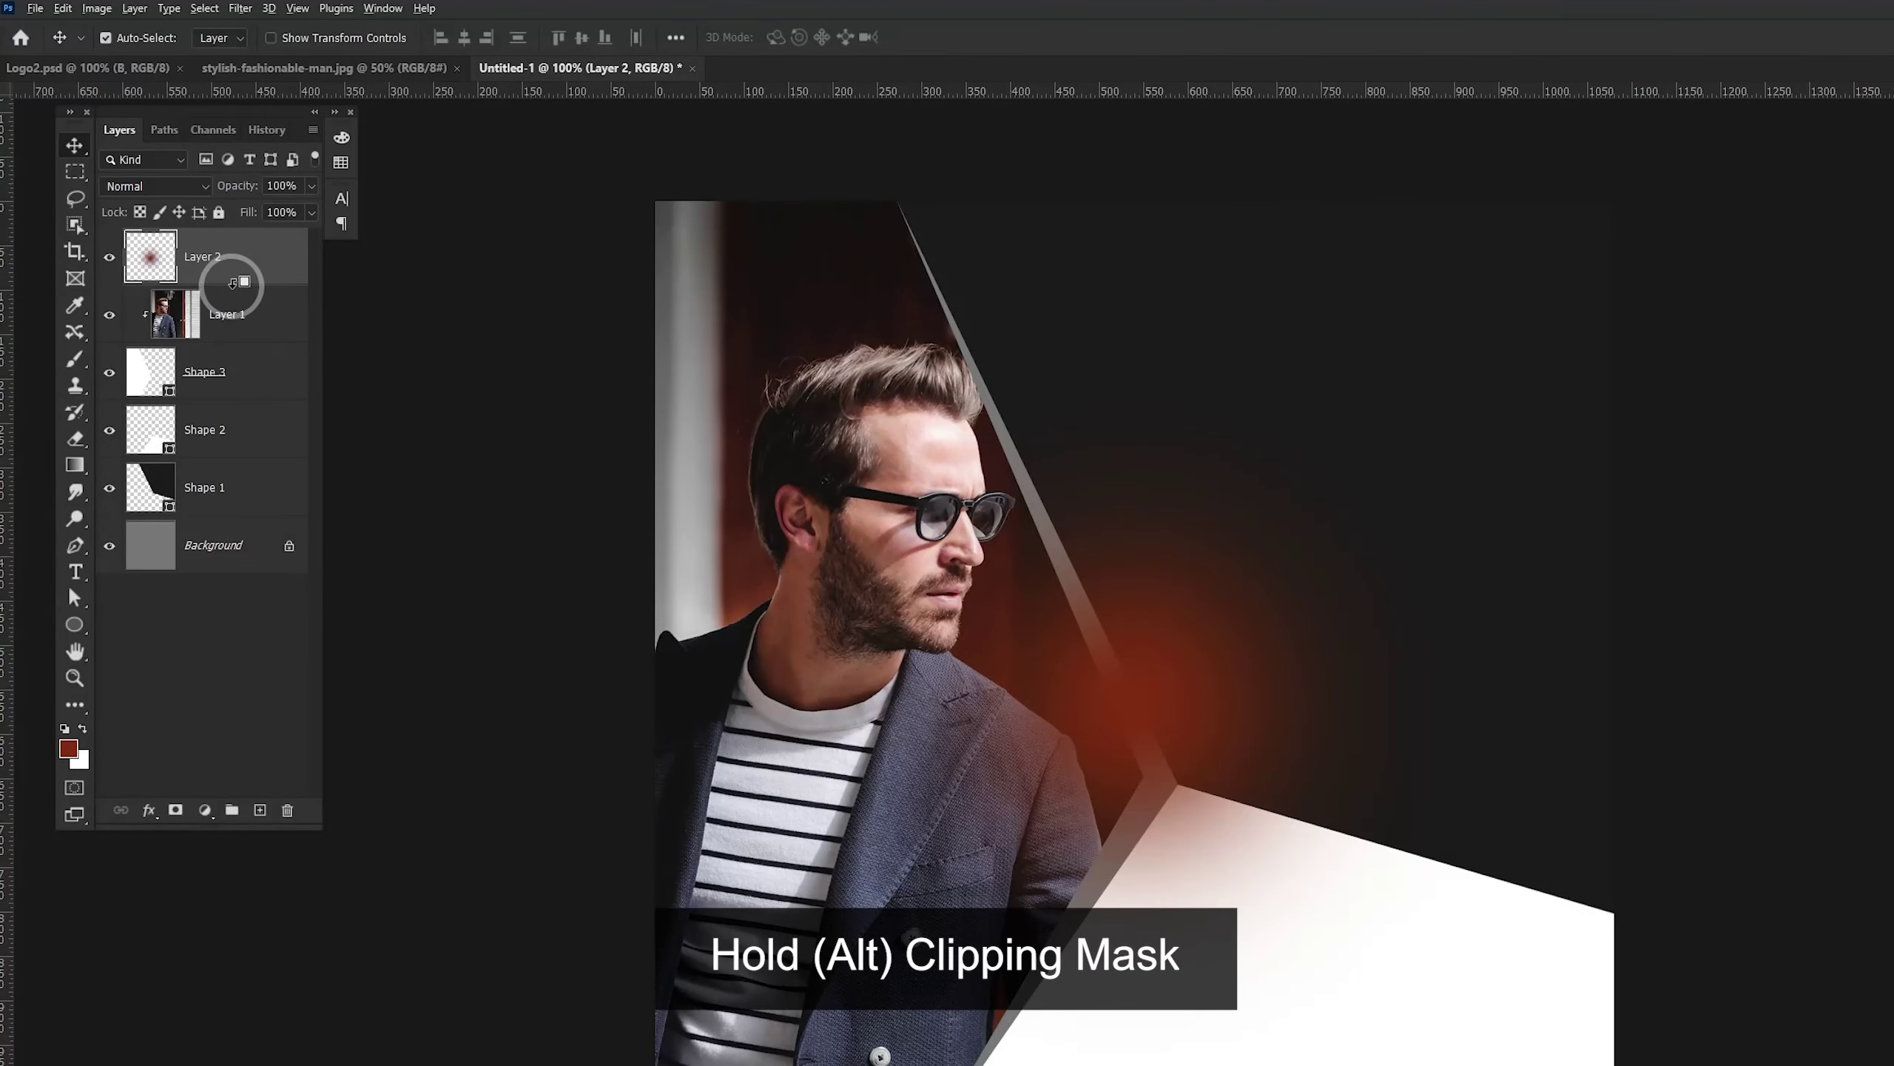
alt+click(213, 237)
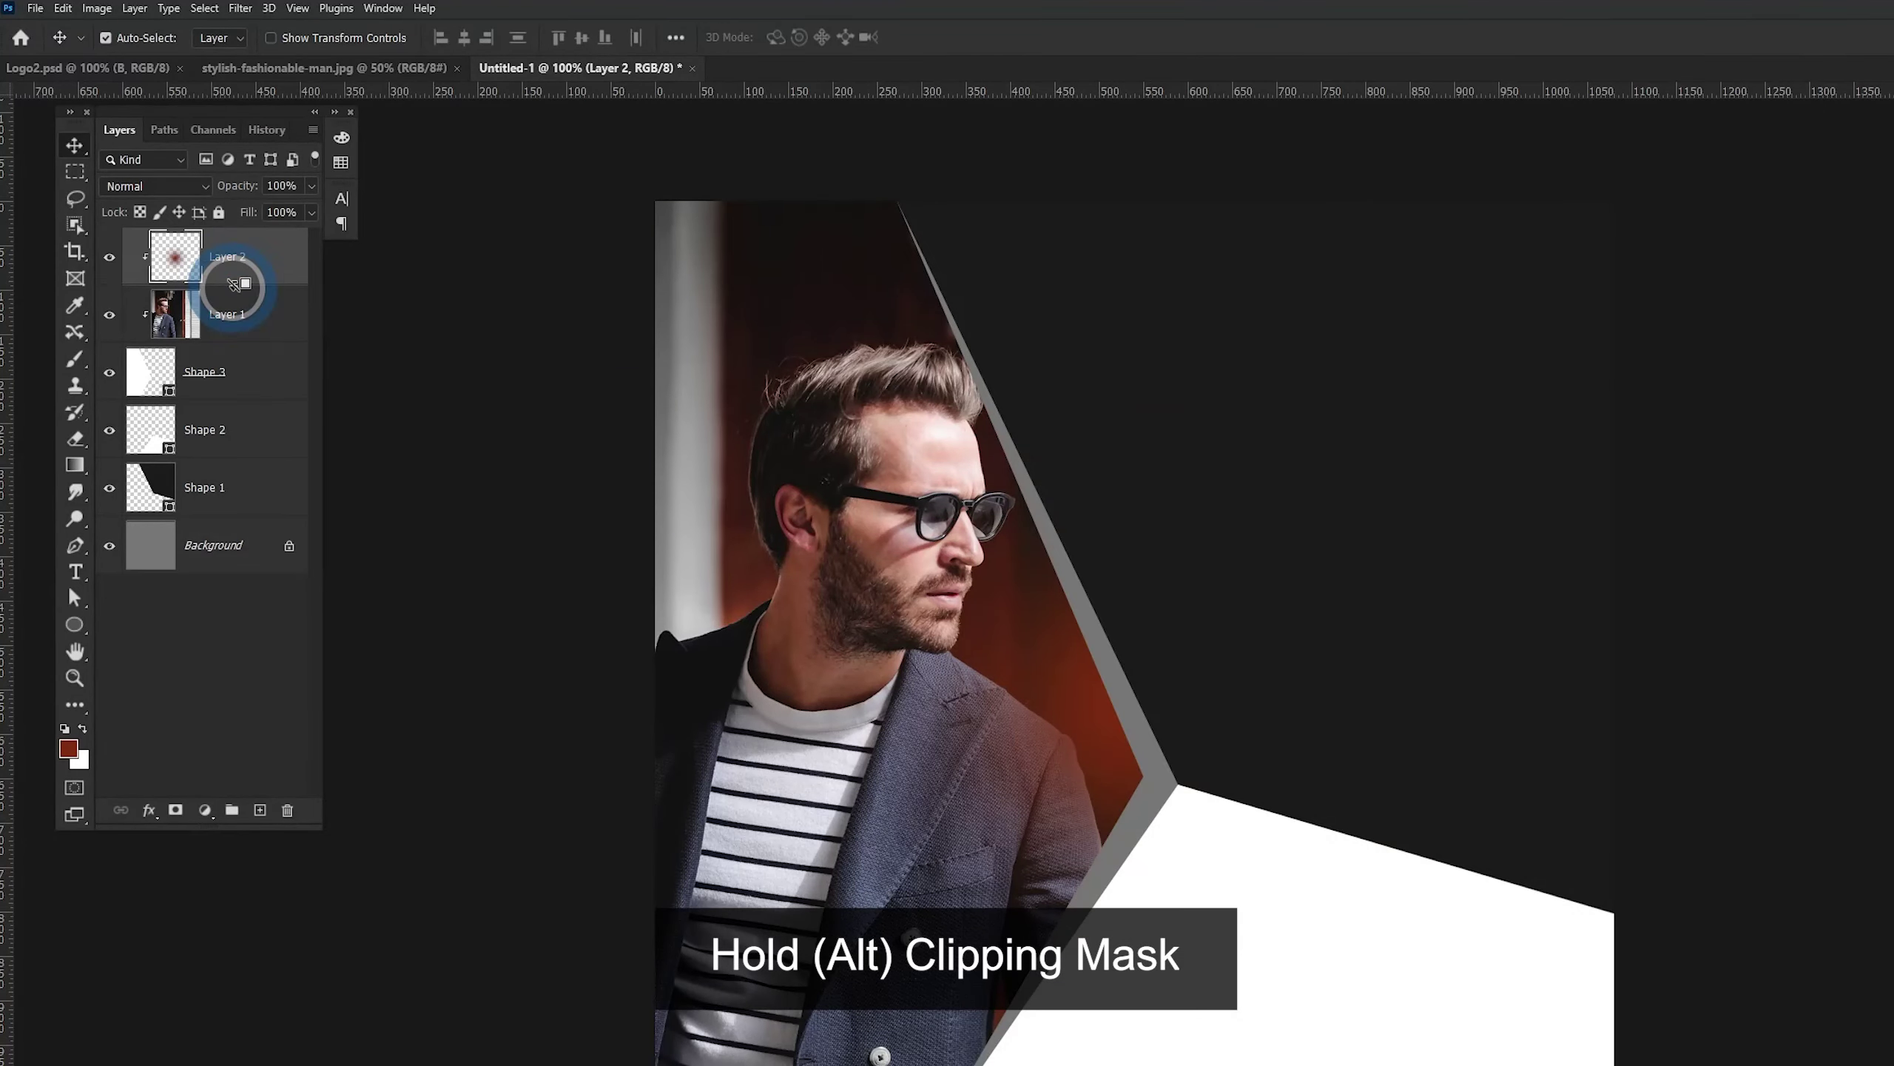
click(172, 186)
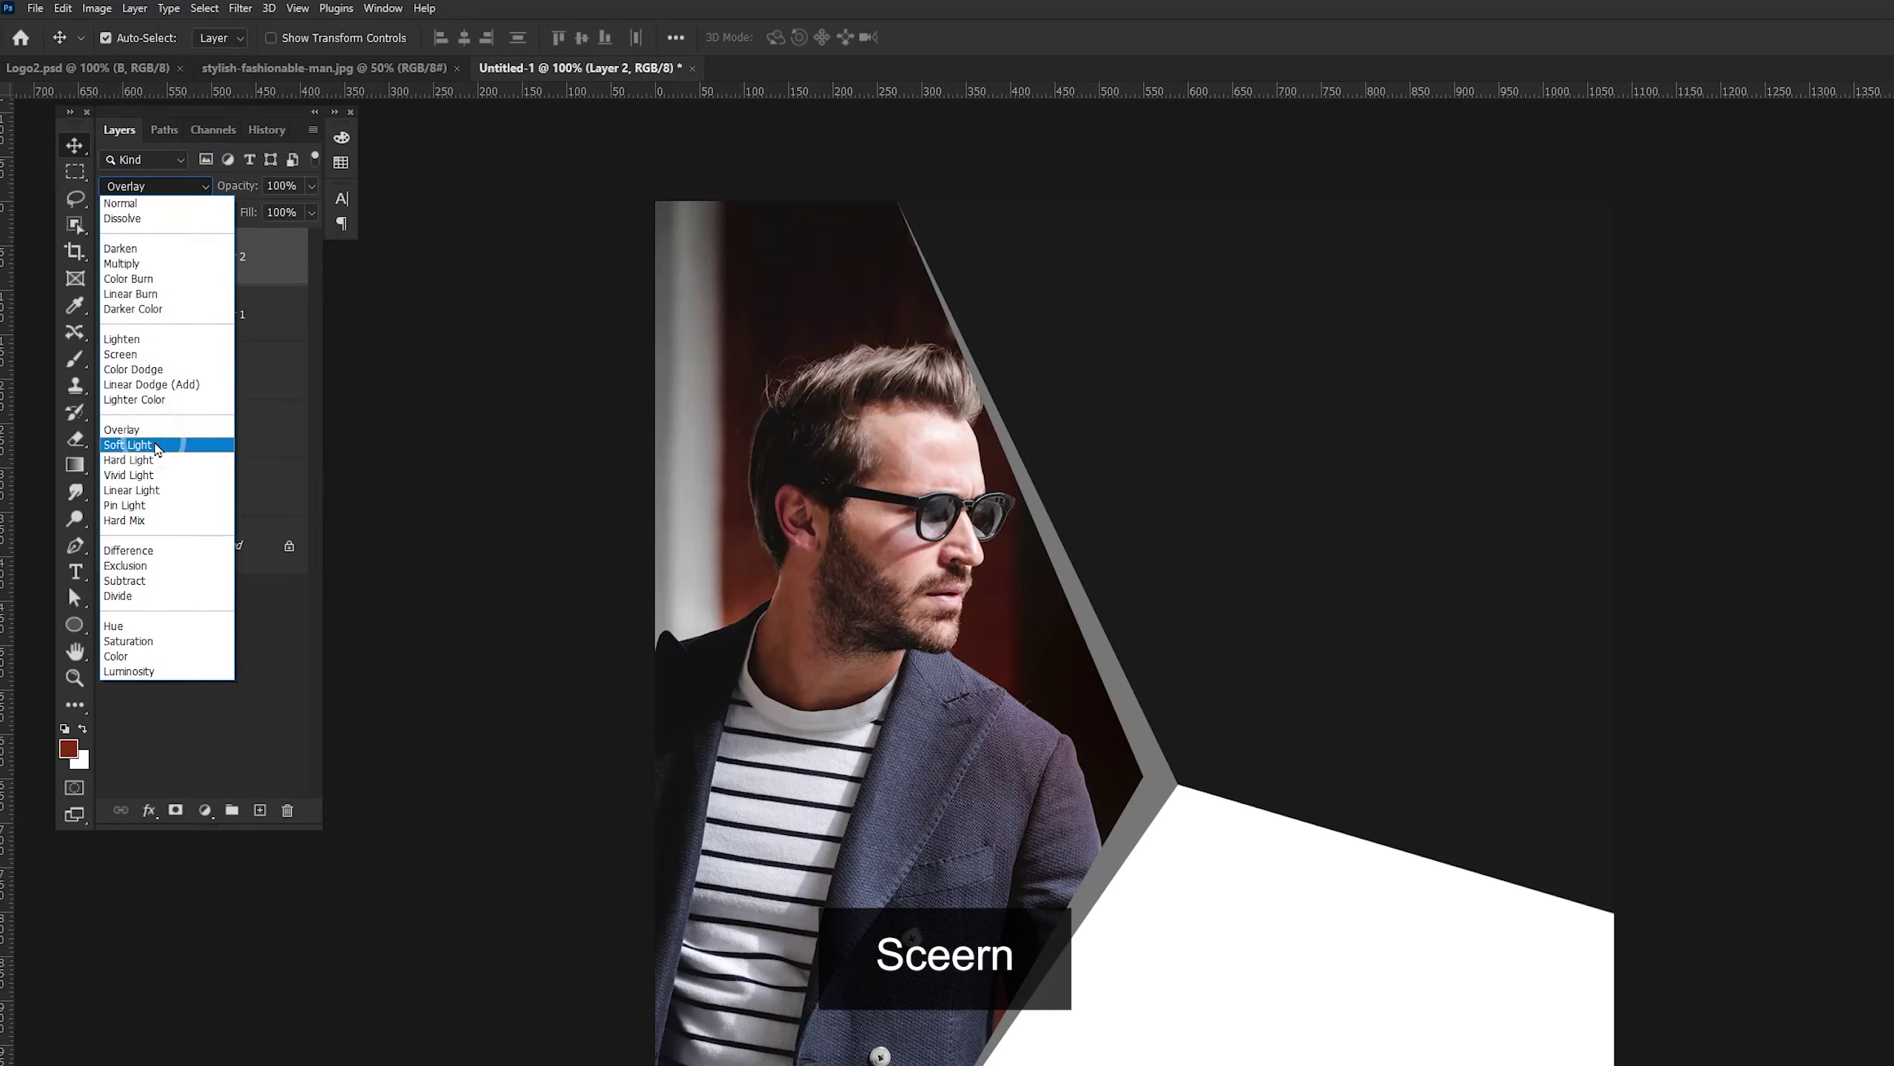
click(150, 361)
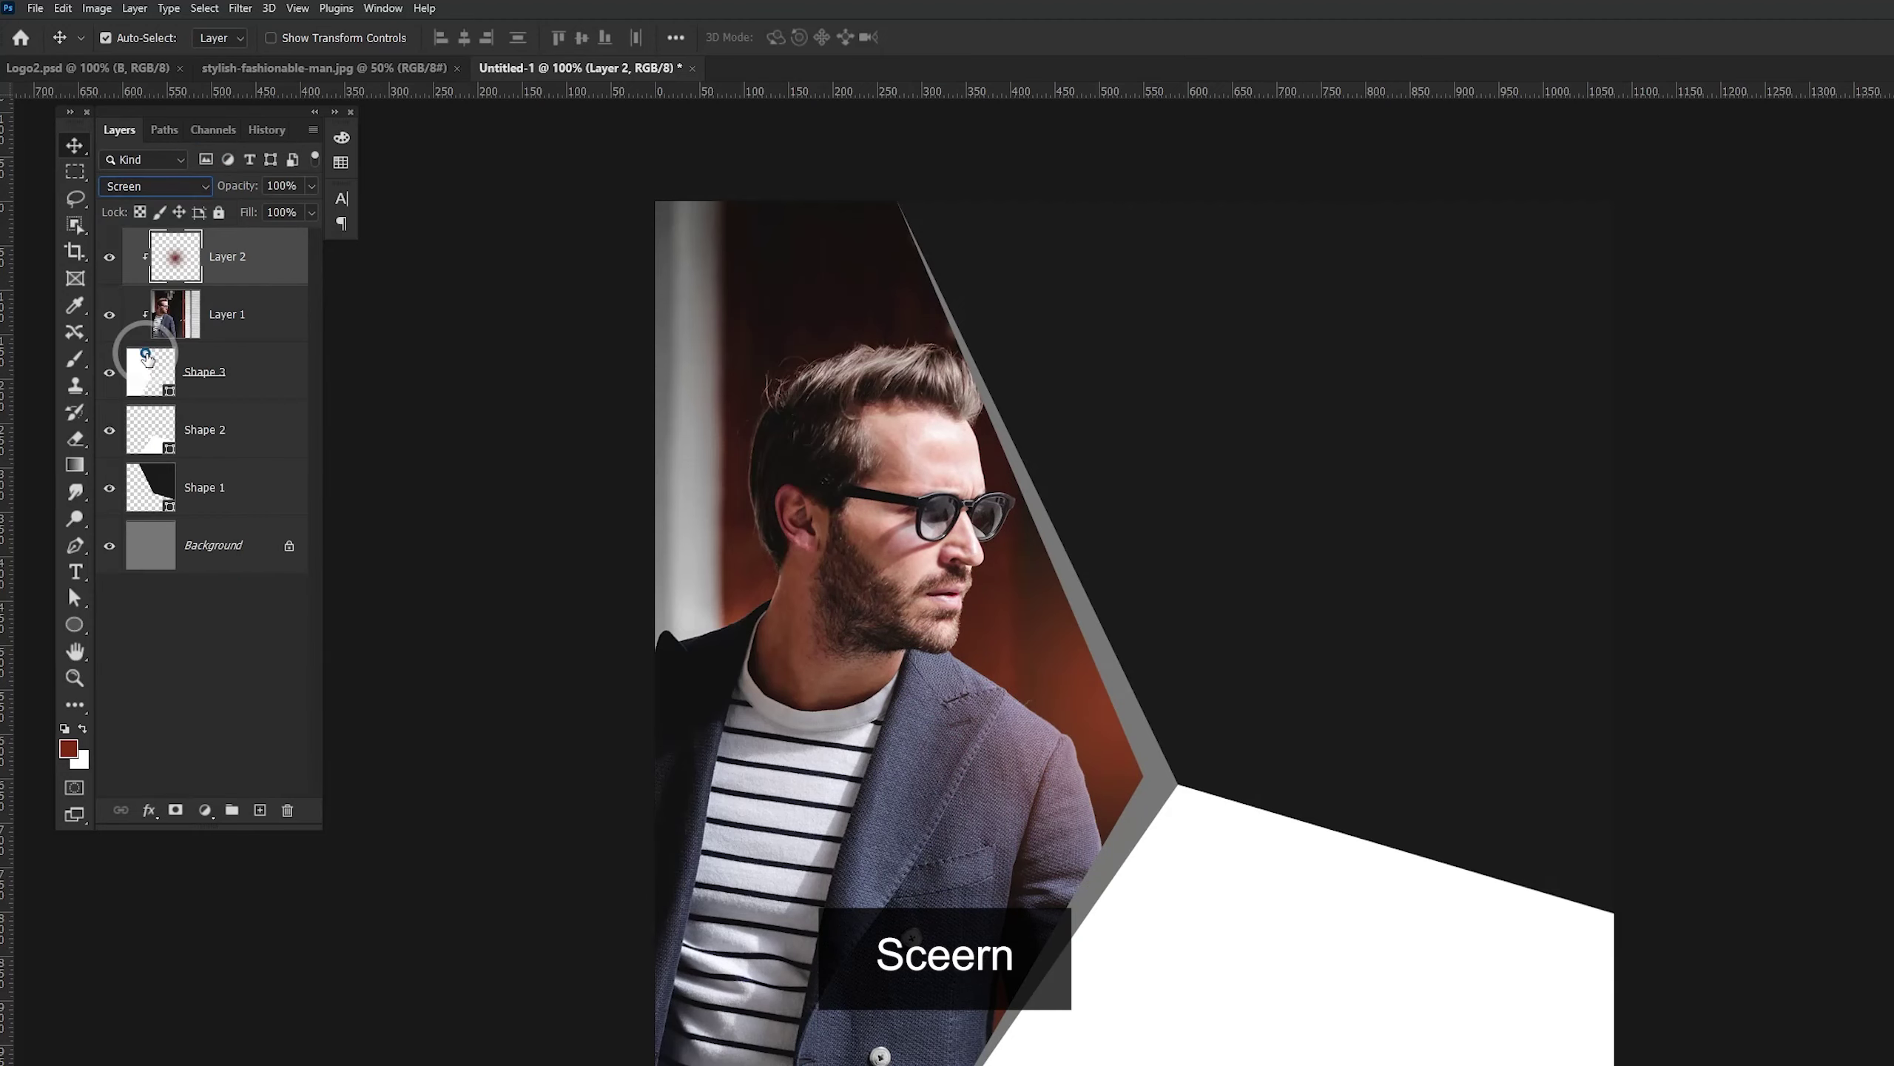
- Enlarge the glow over the man, shift it left, and lock all layers
key(ctrl+t)
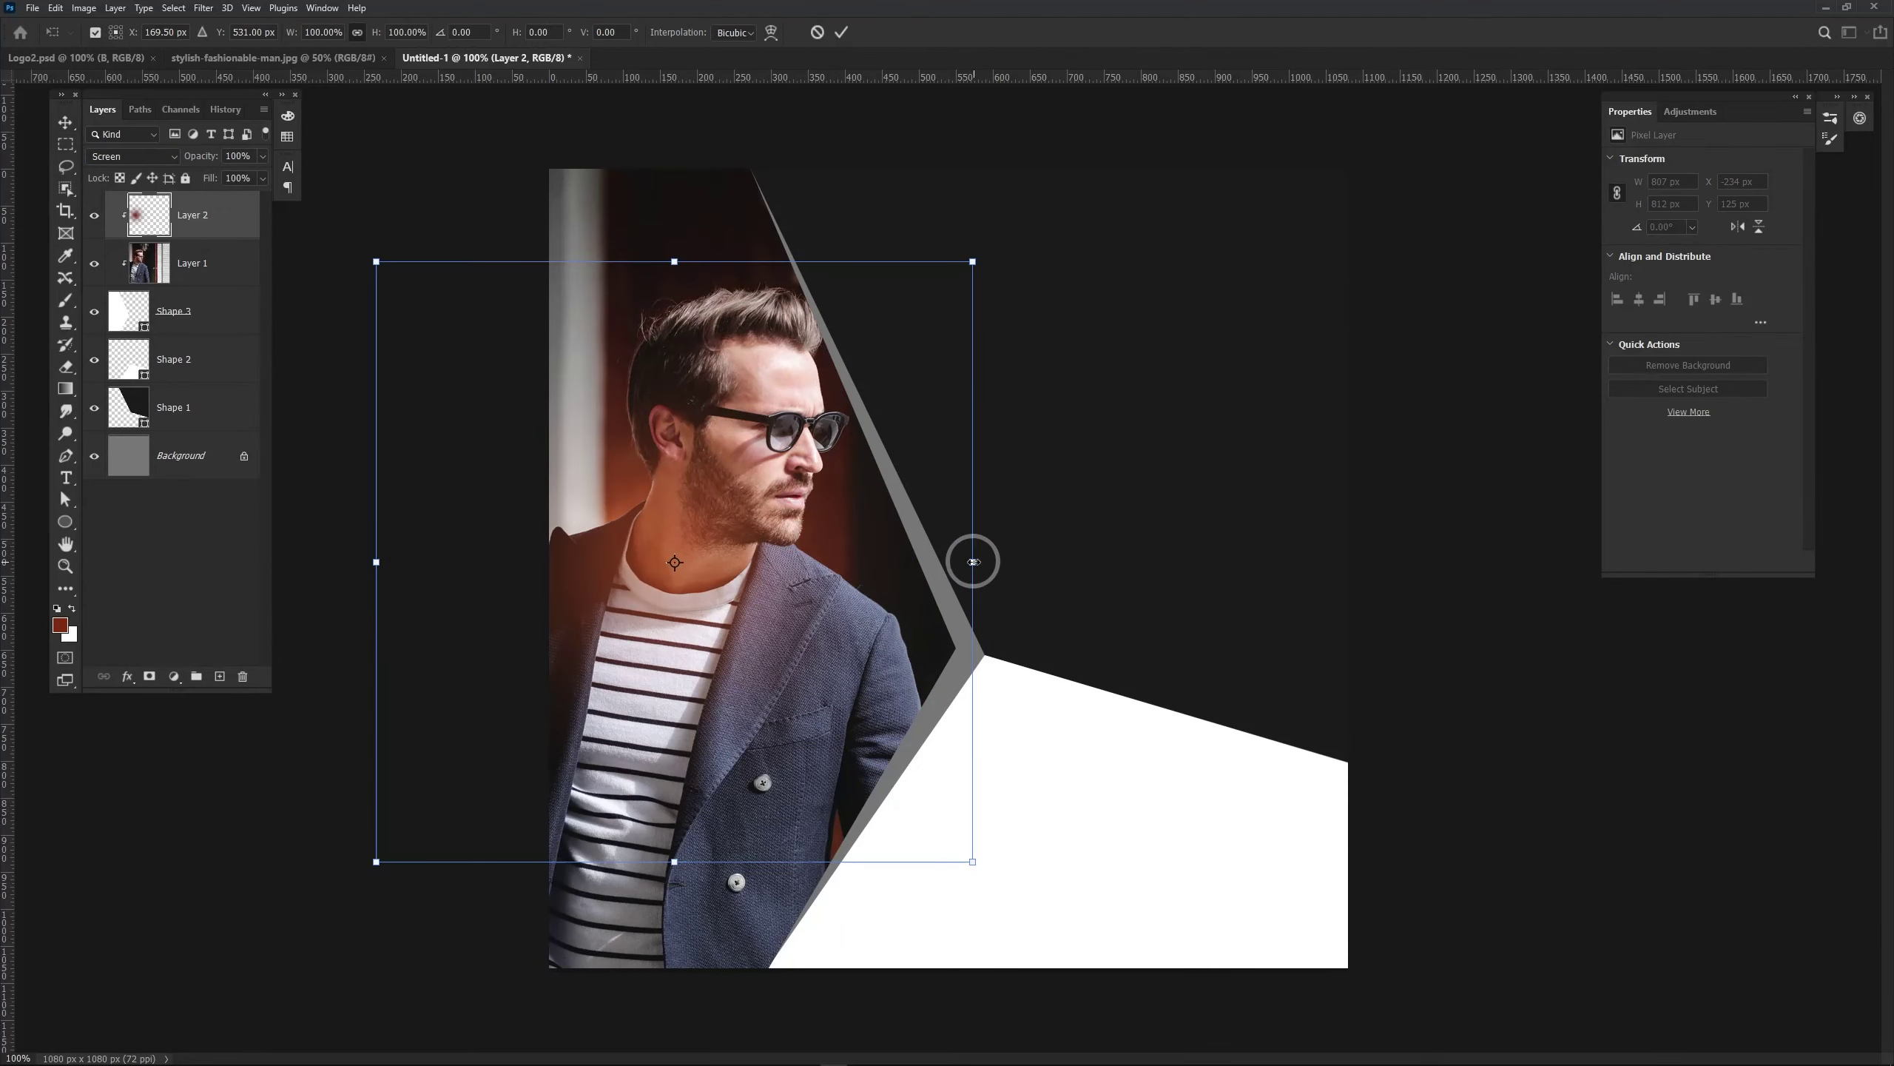
drag(973, 561, 1403, 559)
drag(926, 632, 481, 649)
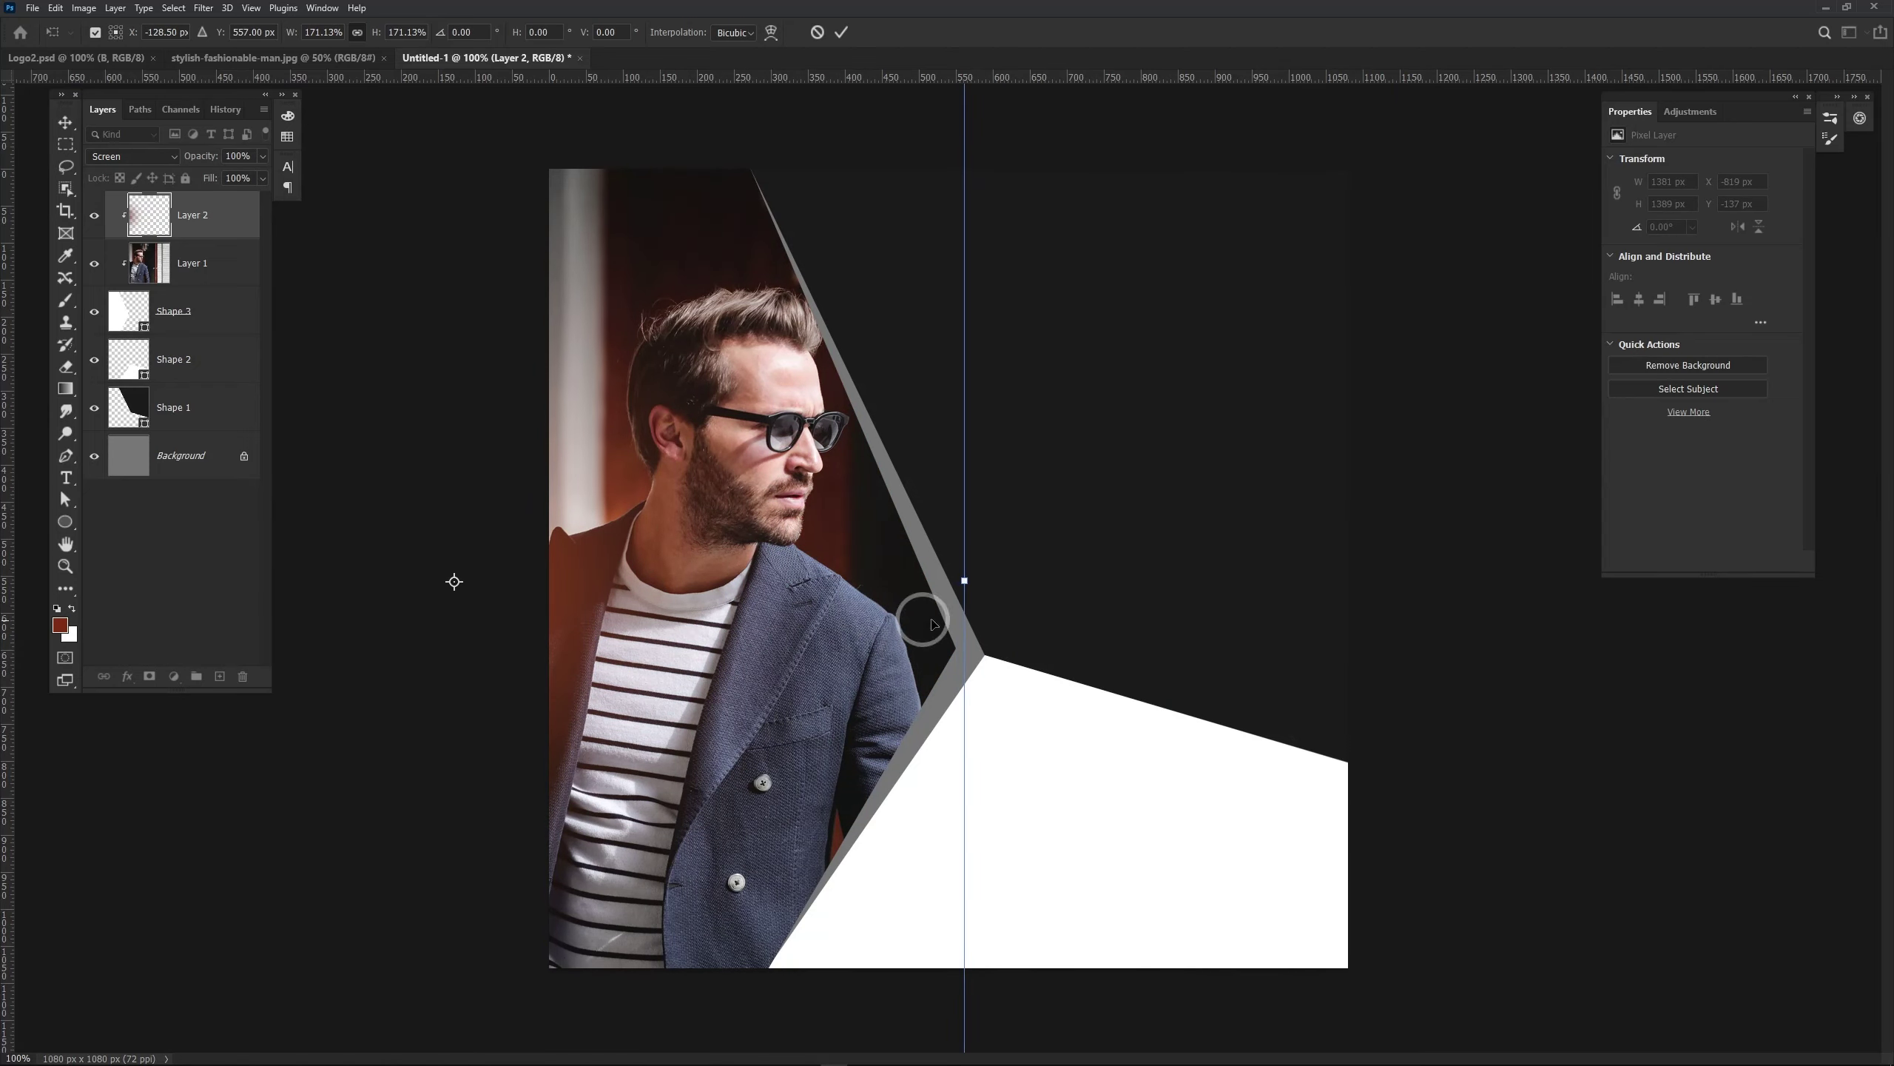
drag(922, 622, 577, 622)
key(Return)
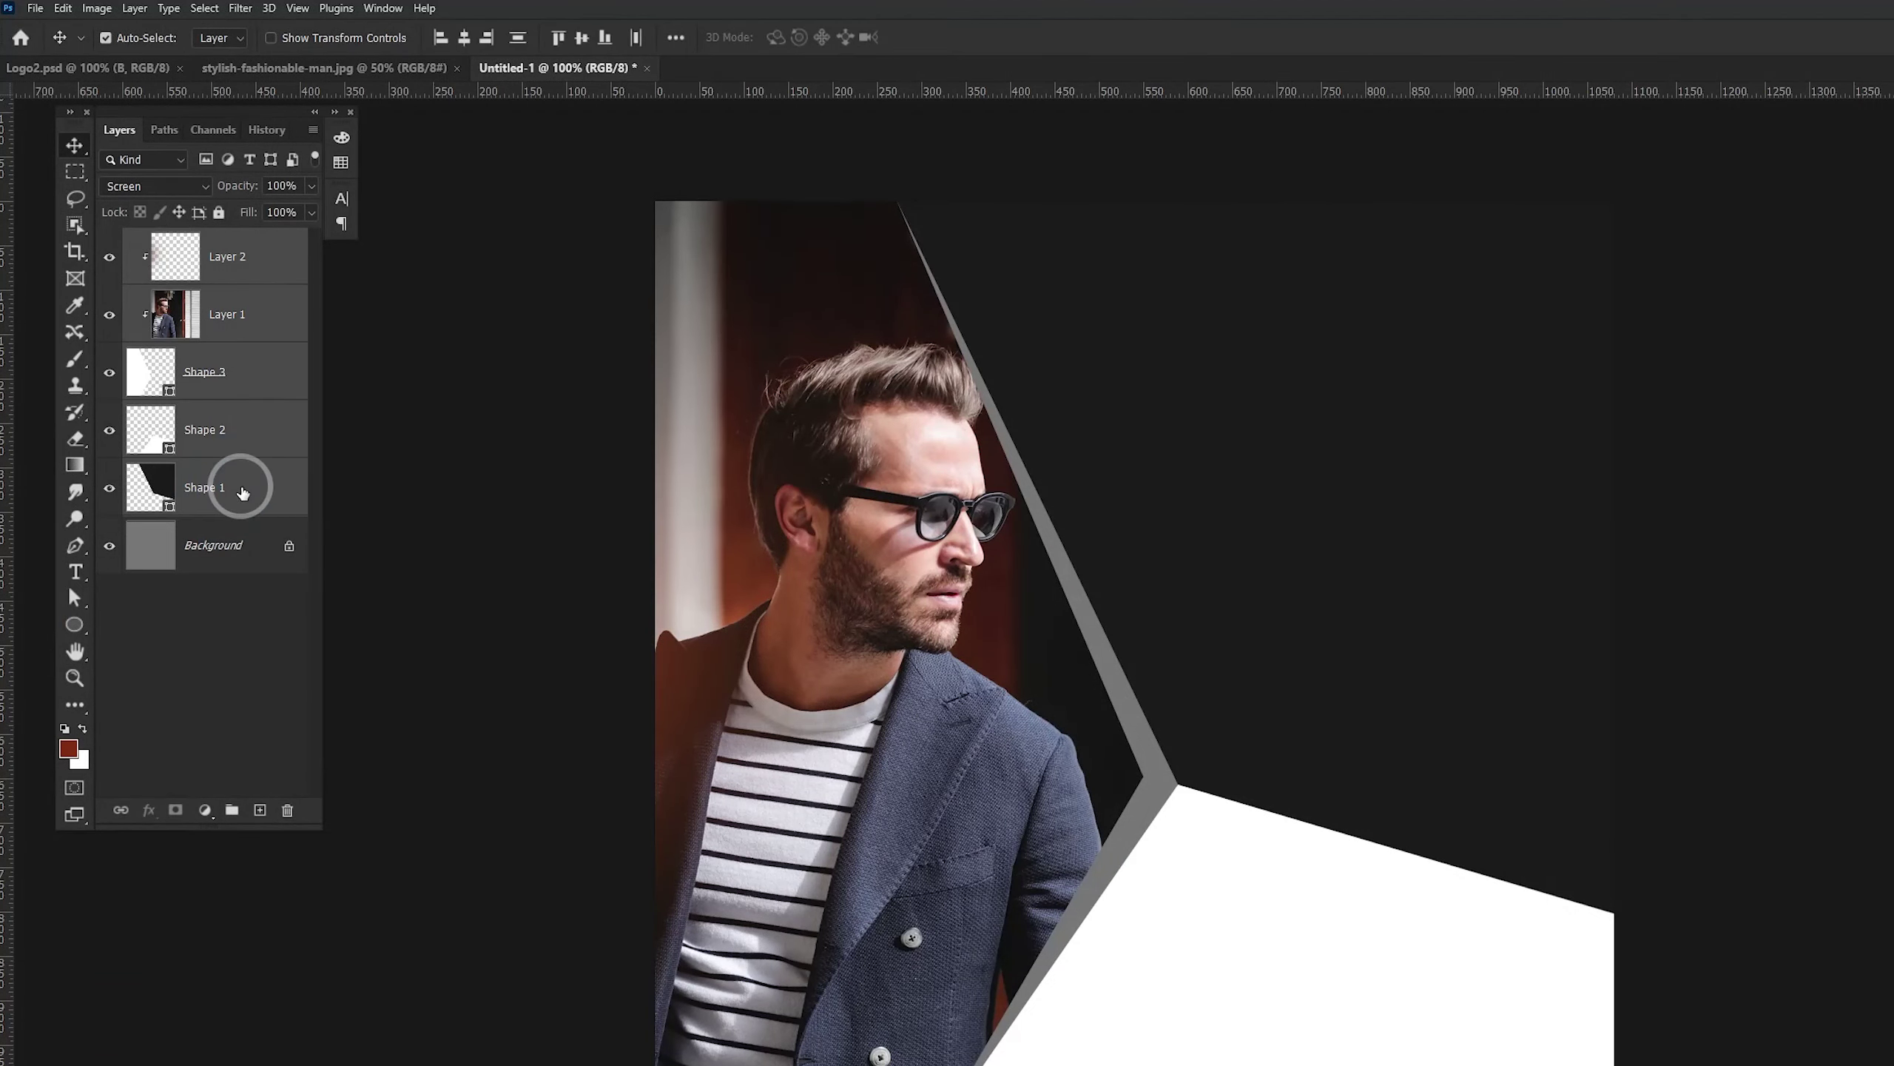
key(ctrl+slash)
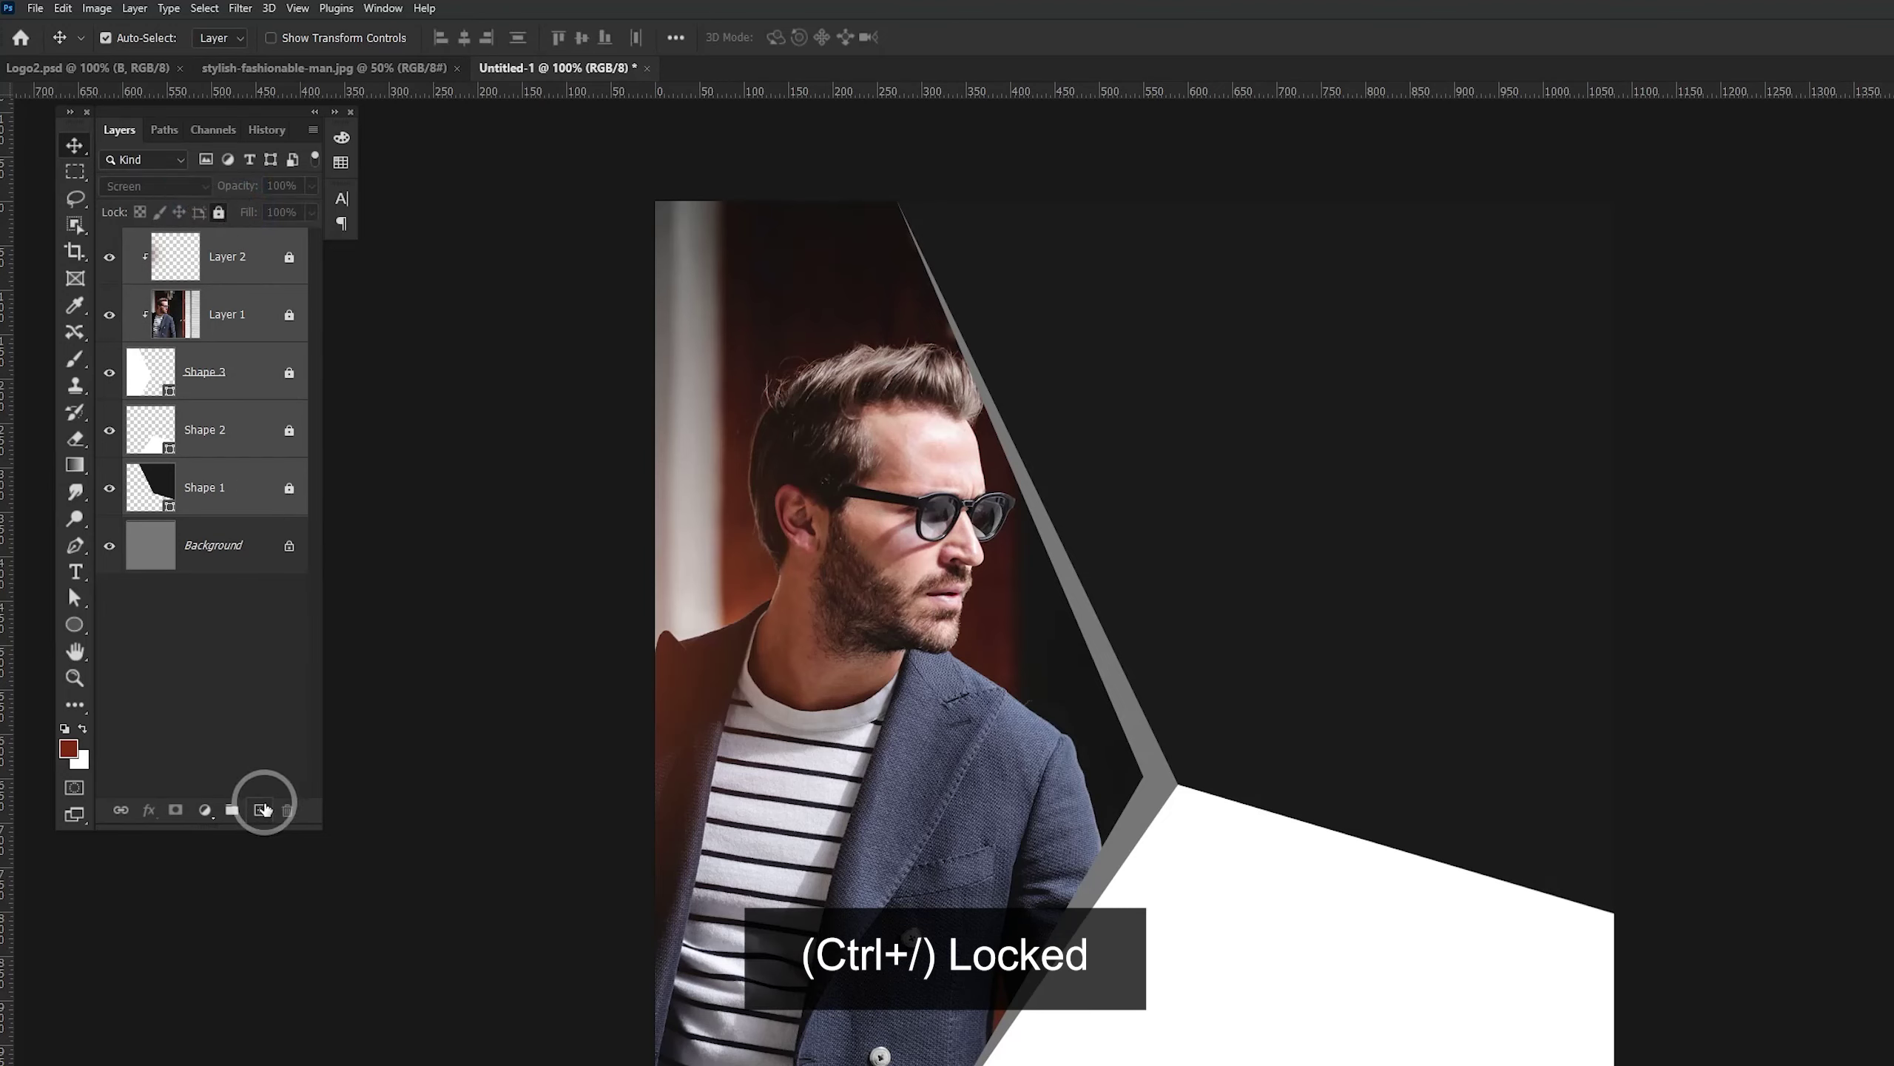
- Add a new top layer and set the Pen shape fill to grey
click(261, 810)
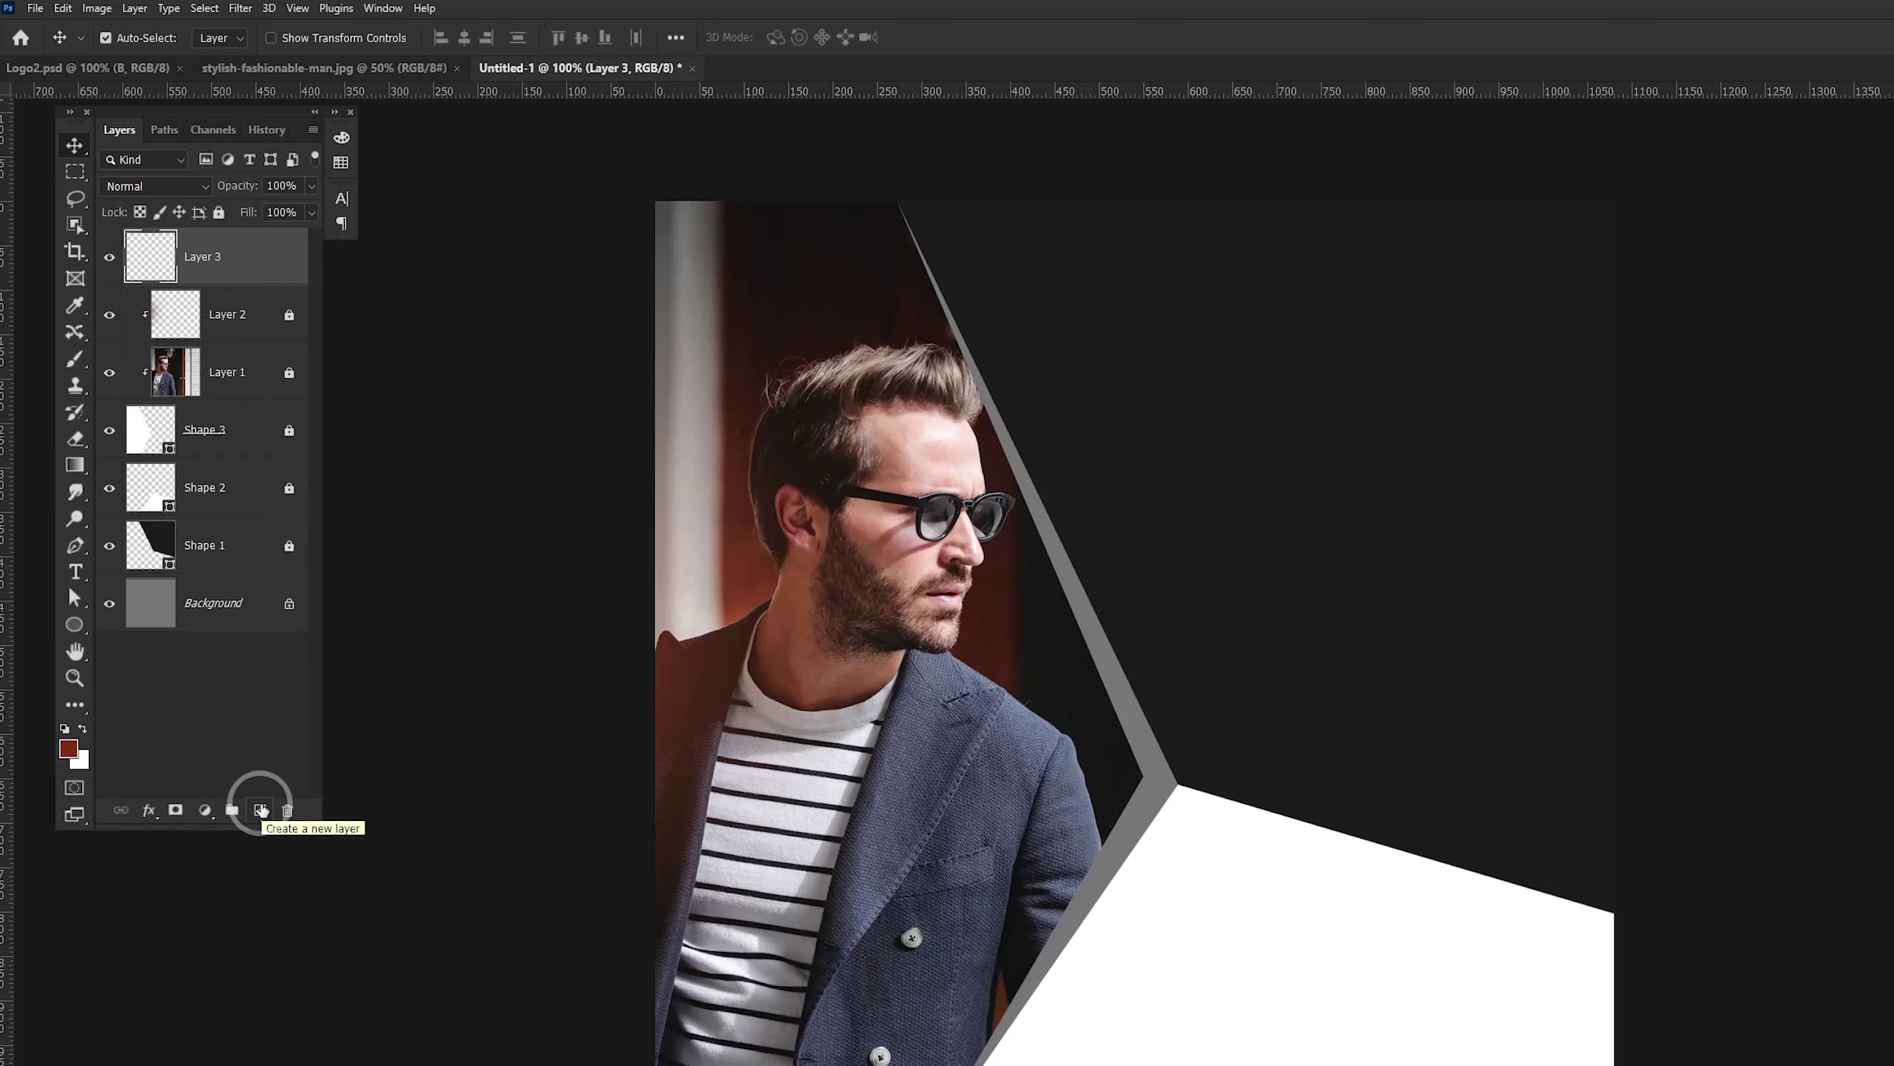
key(p)
click(205, 37)
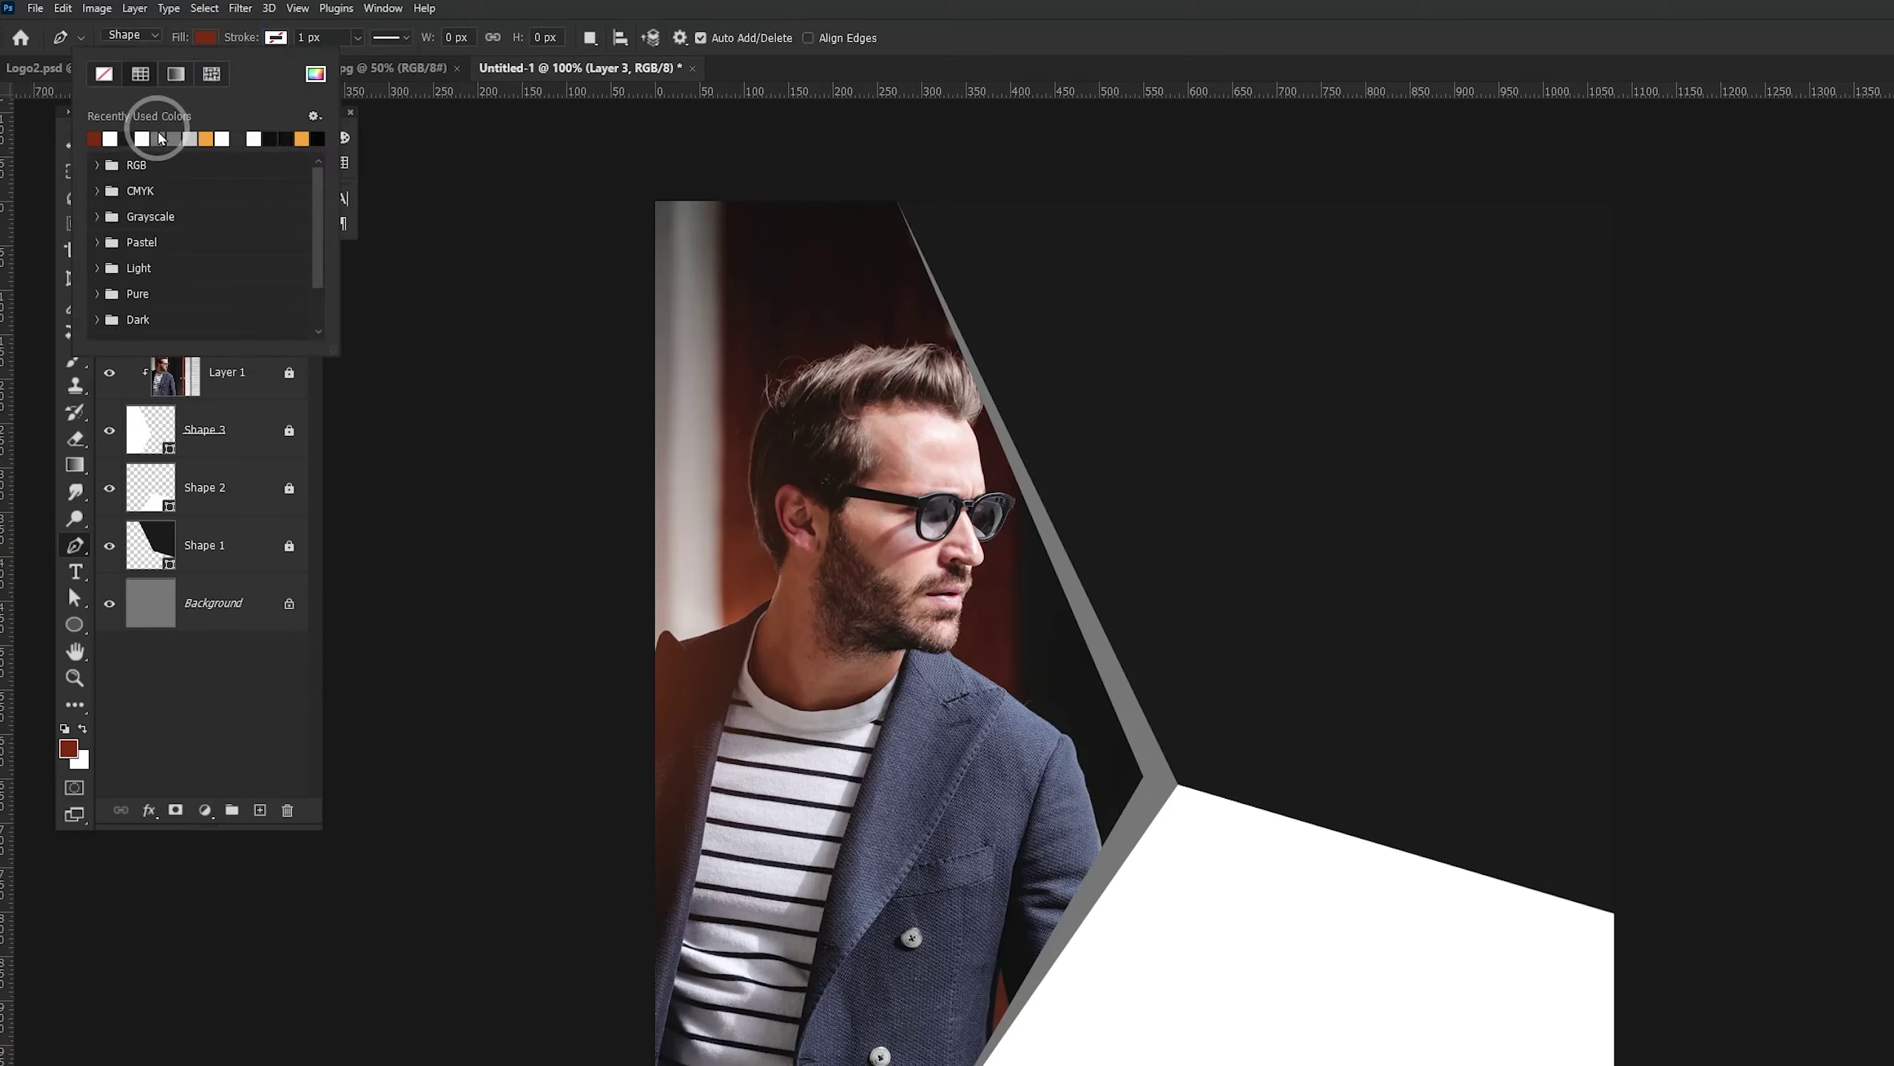
click(161, 138)
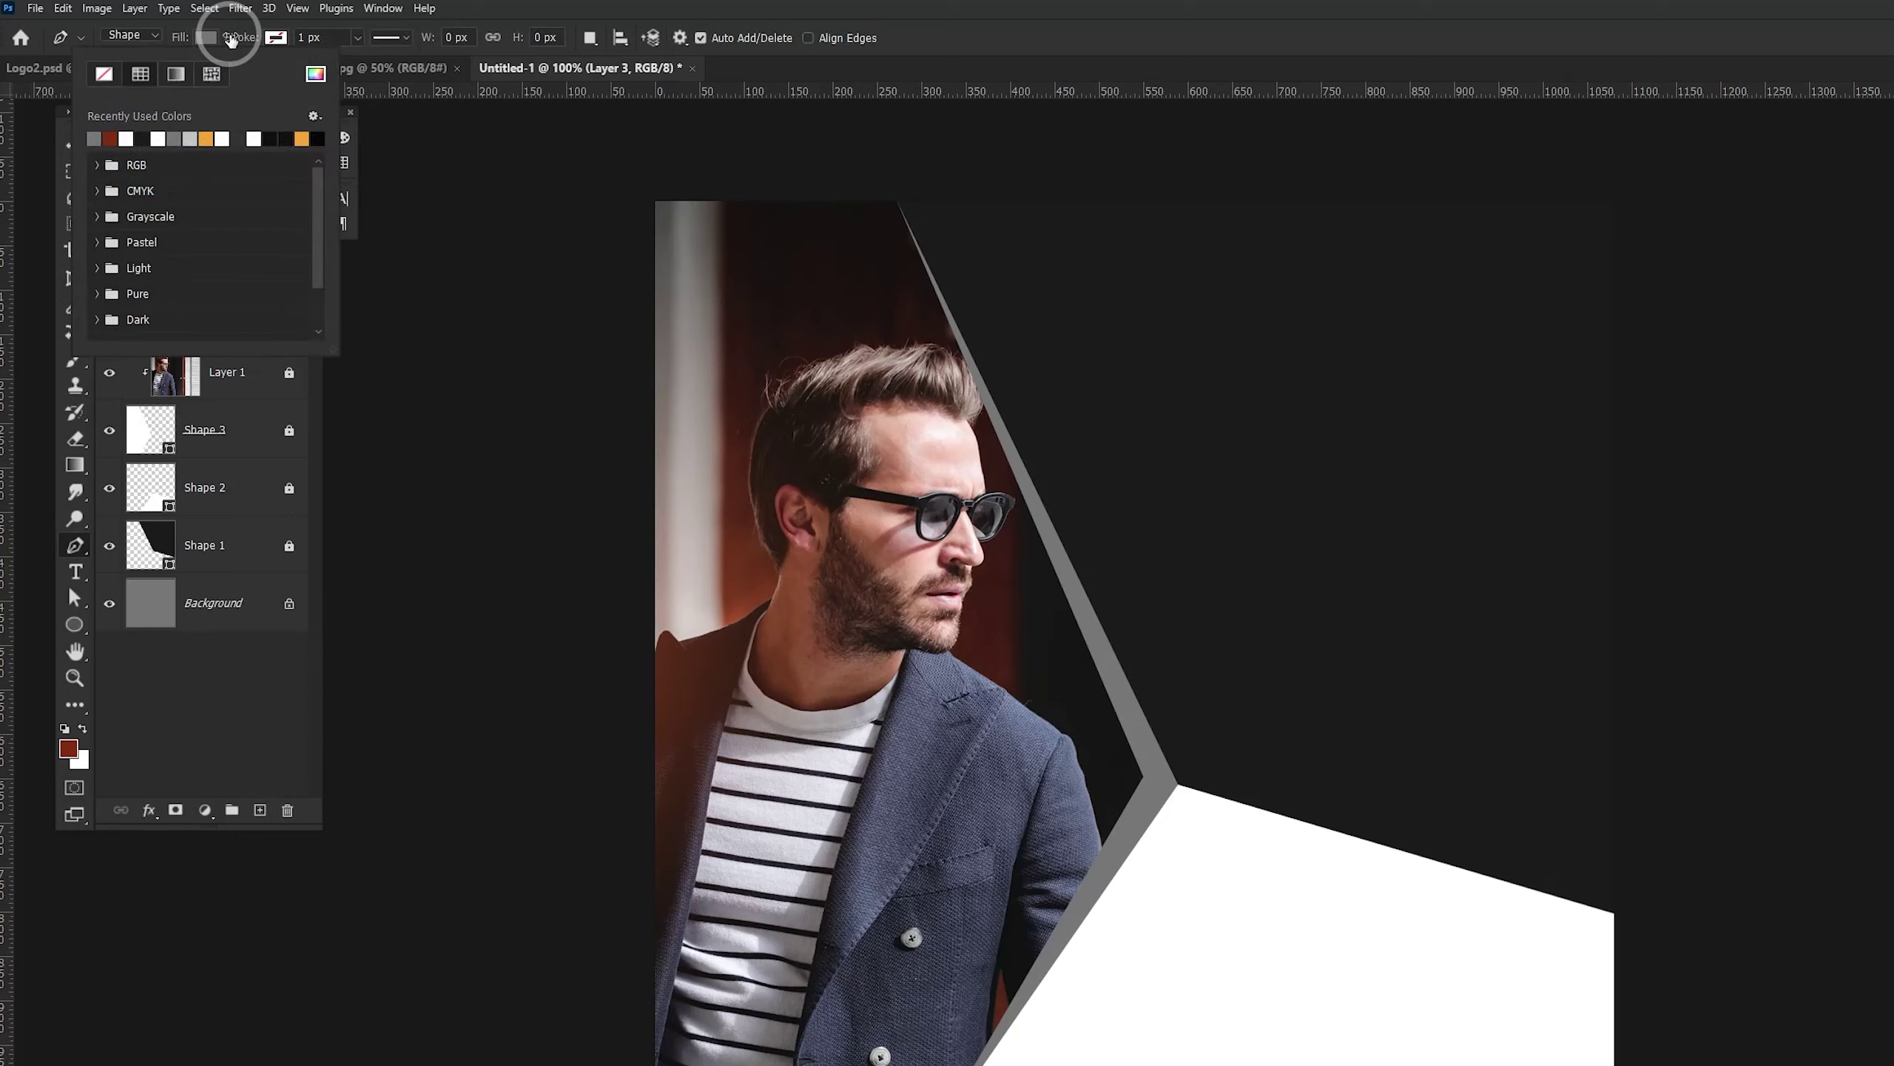
click(235, 28)
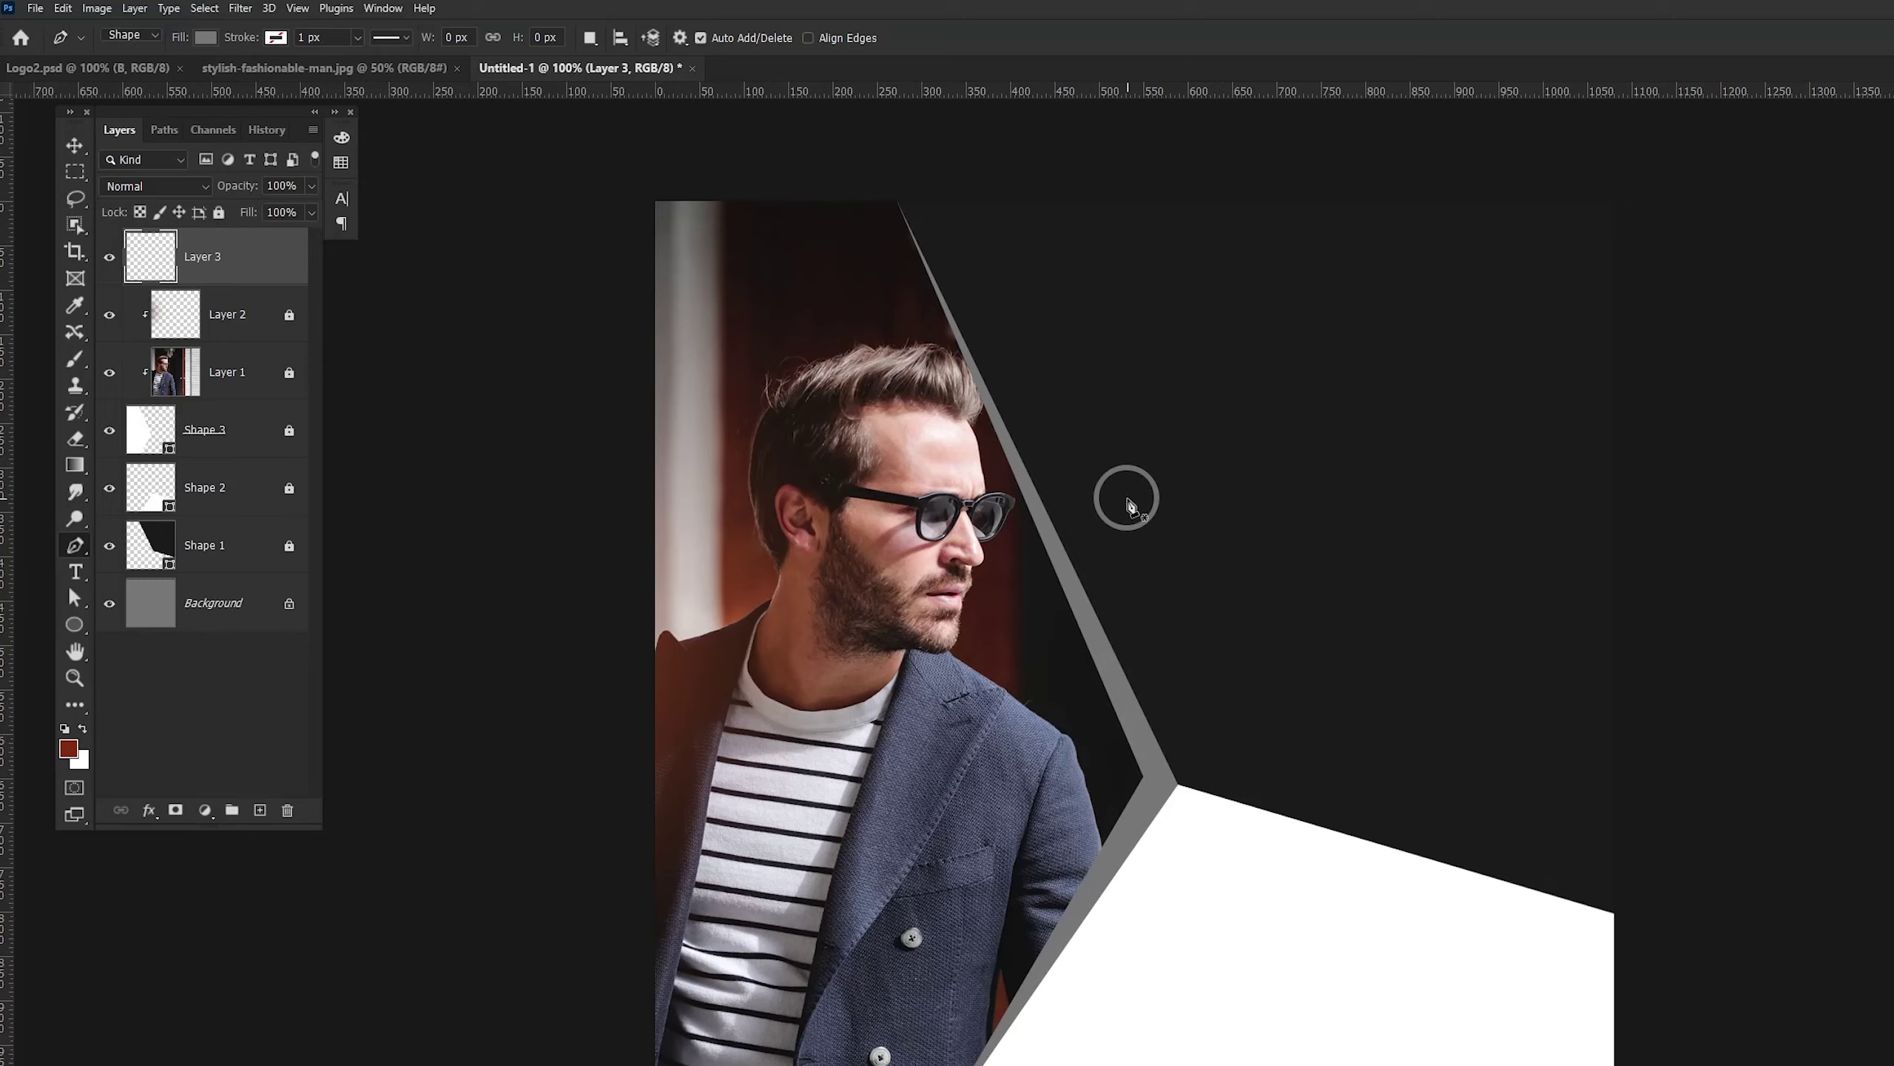
- Draw grey triangles at the top edge, the white shape's right edge and its bottom-left corner
click(935, 192)
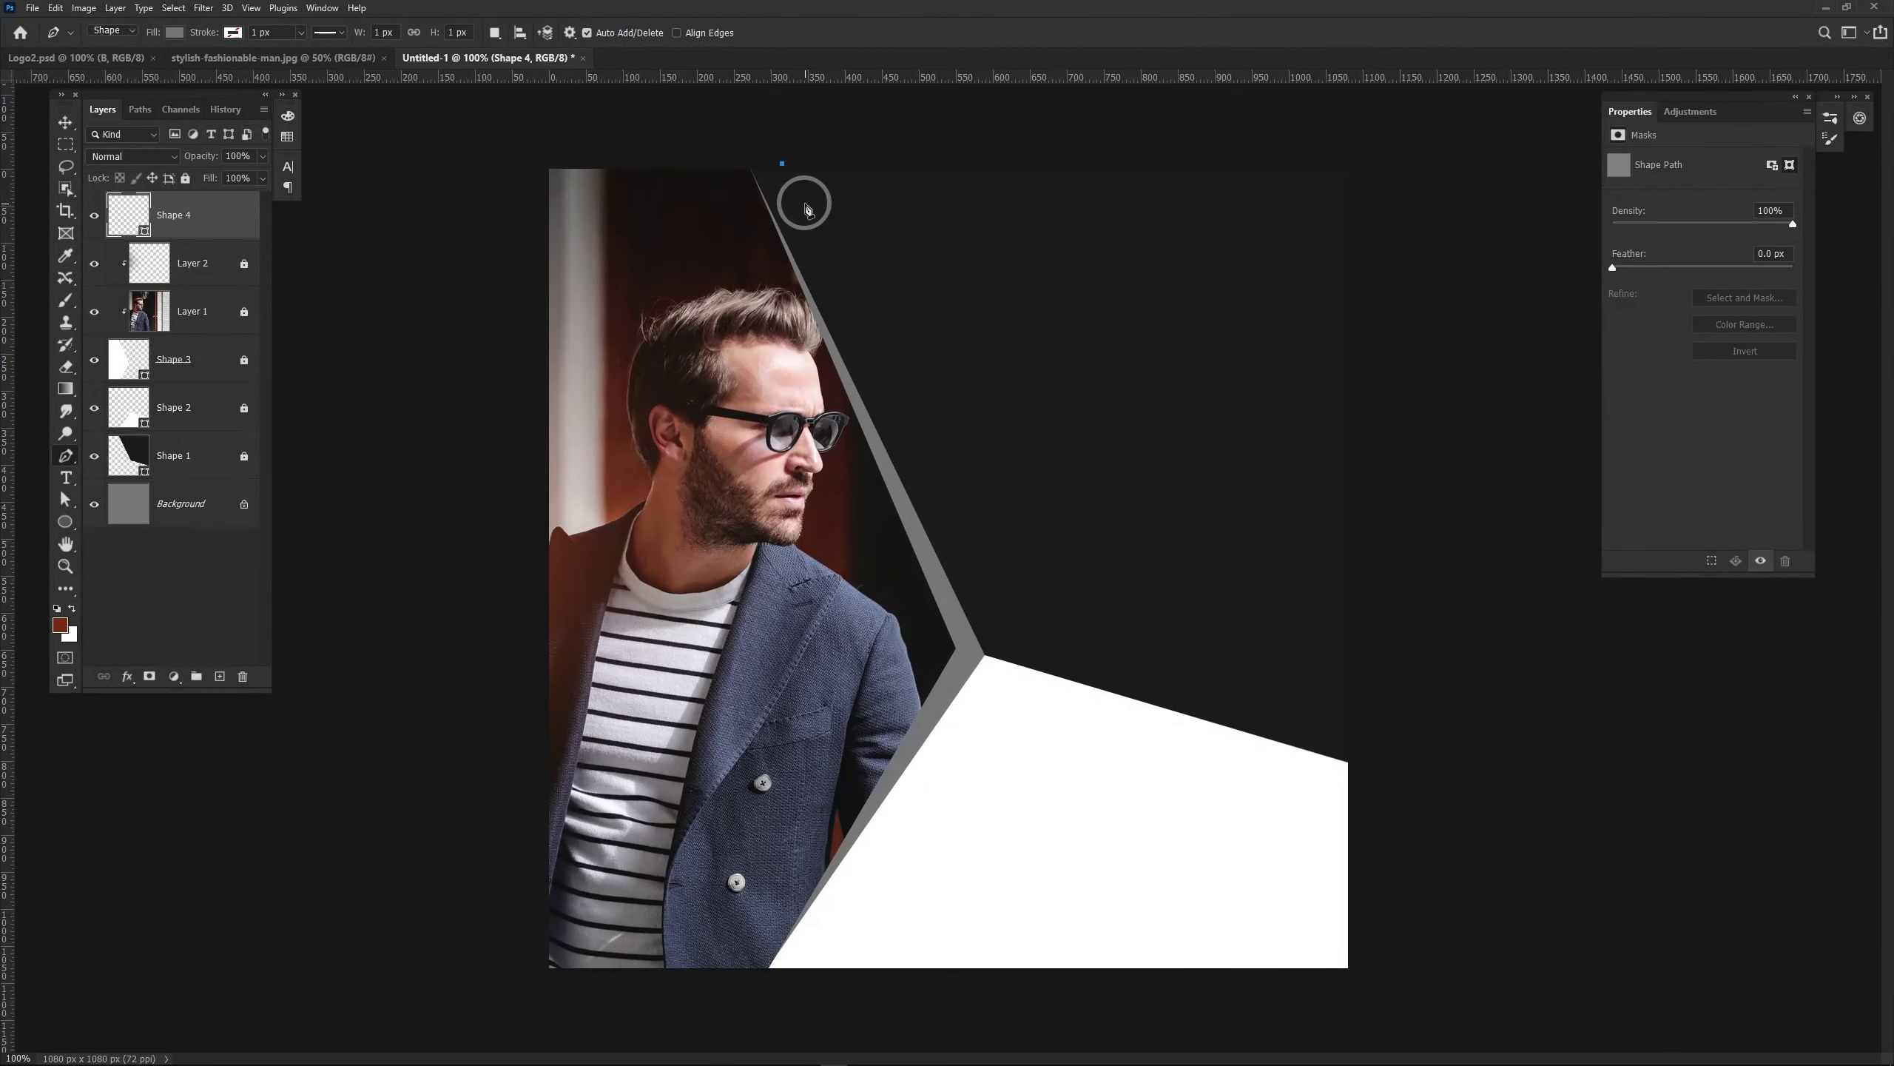
click(815, 162)
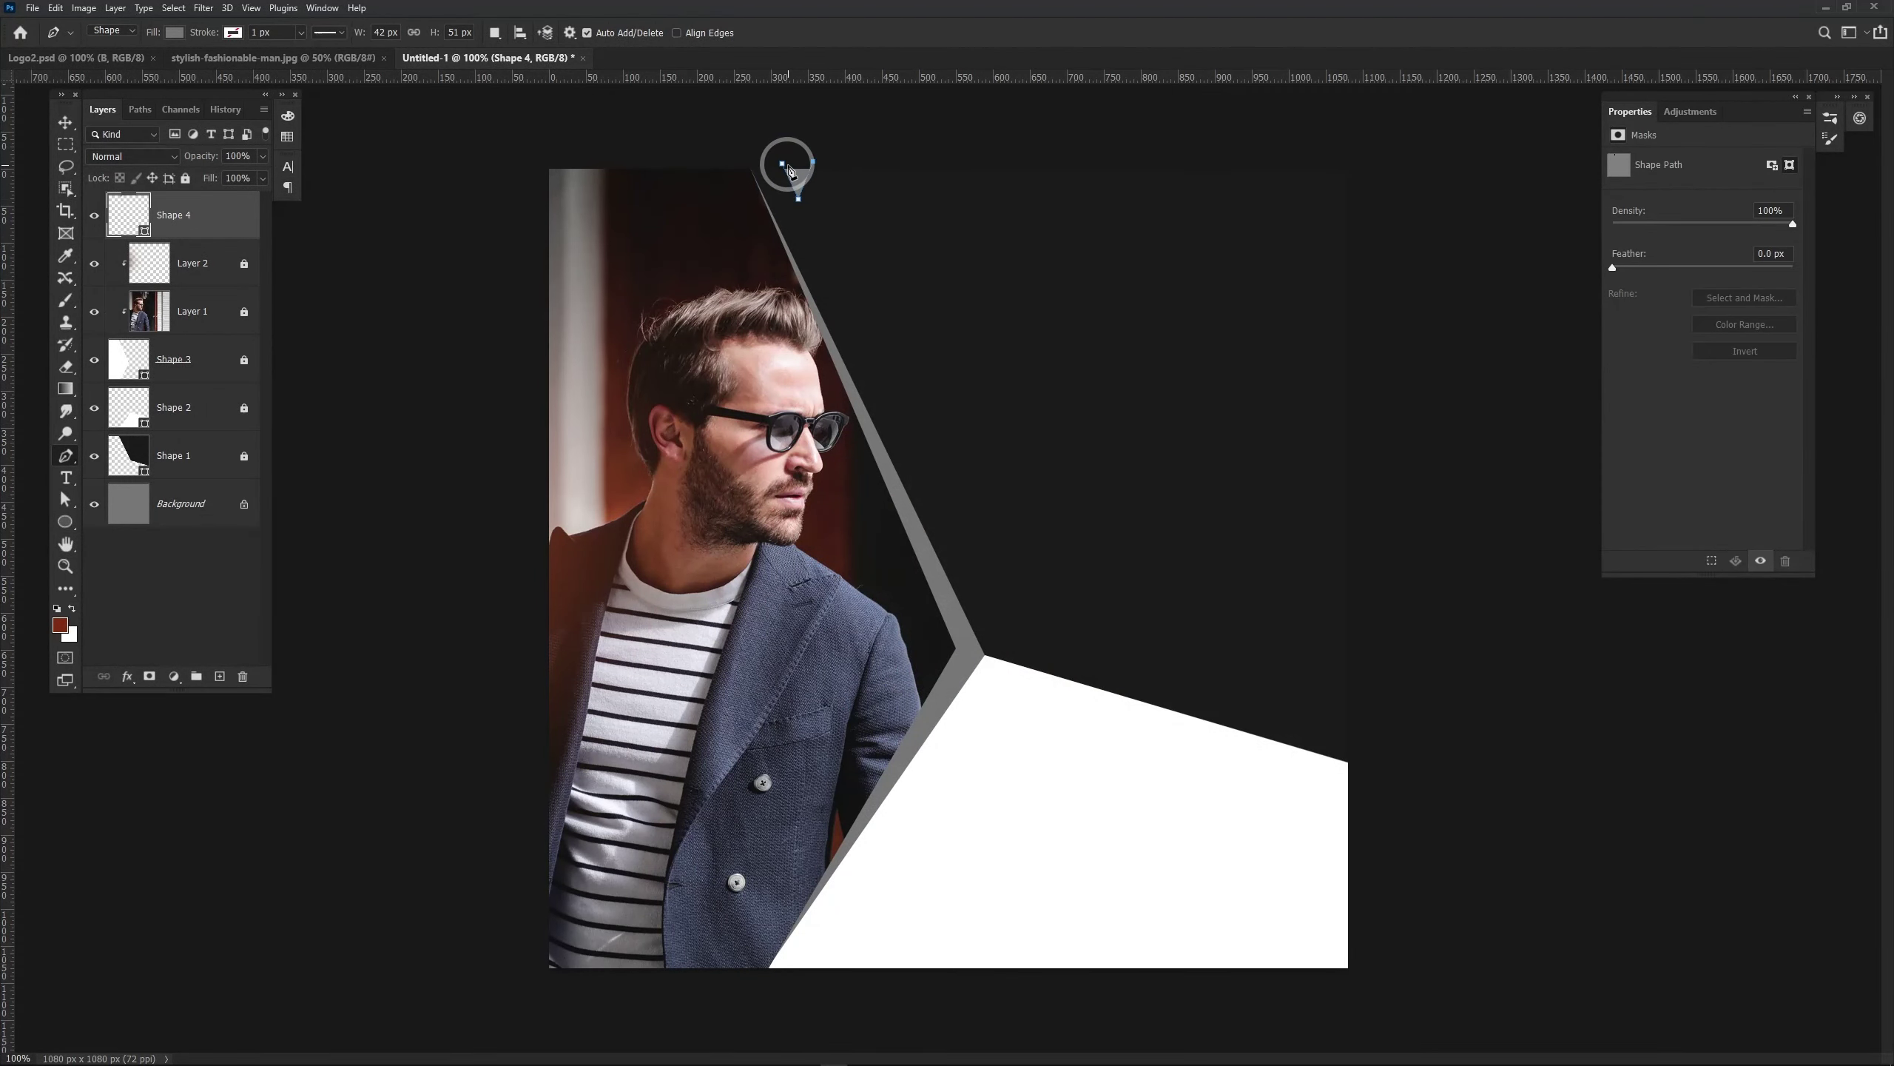
click(1354, 743)
click(1303, 729)
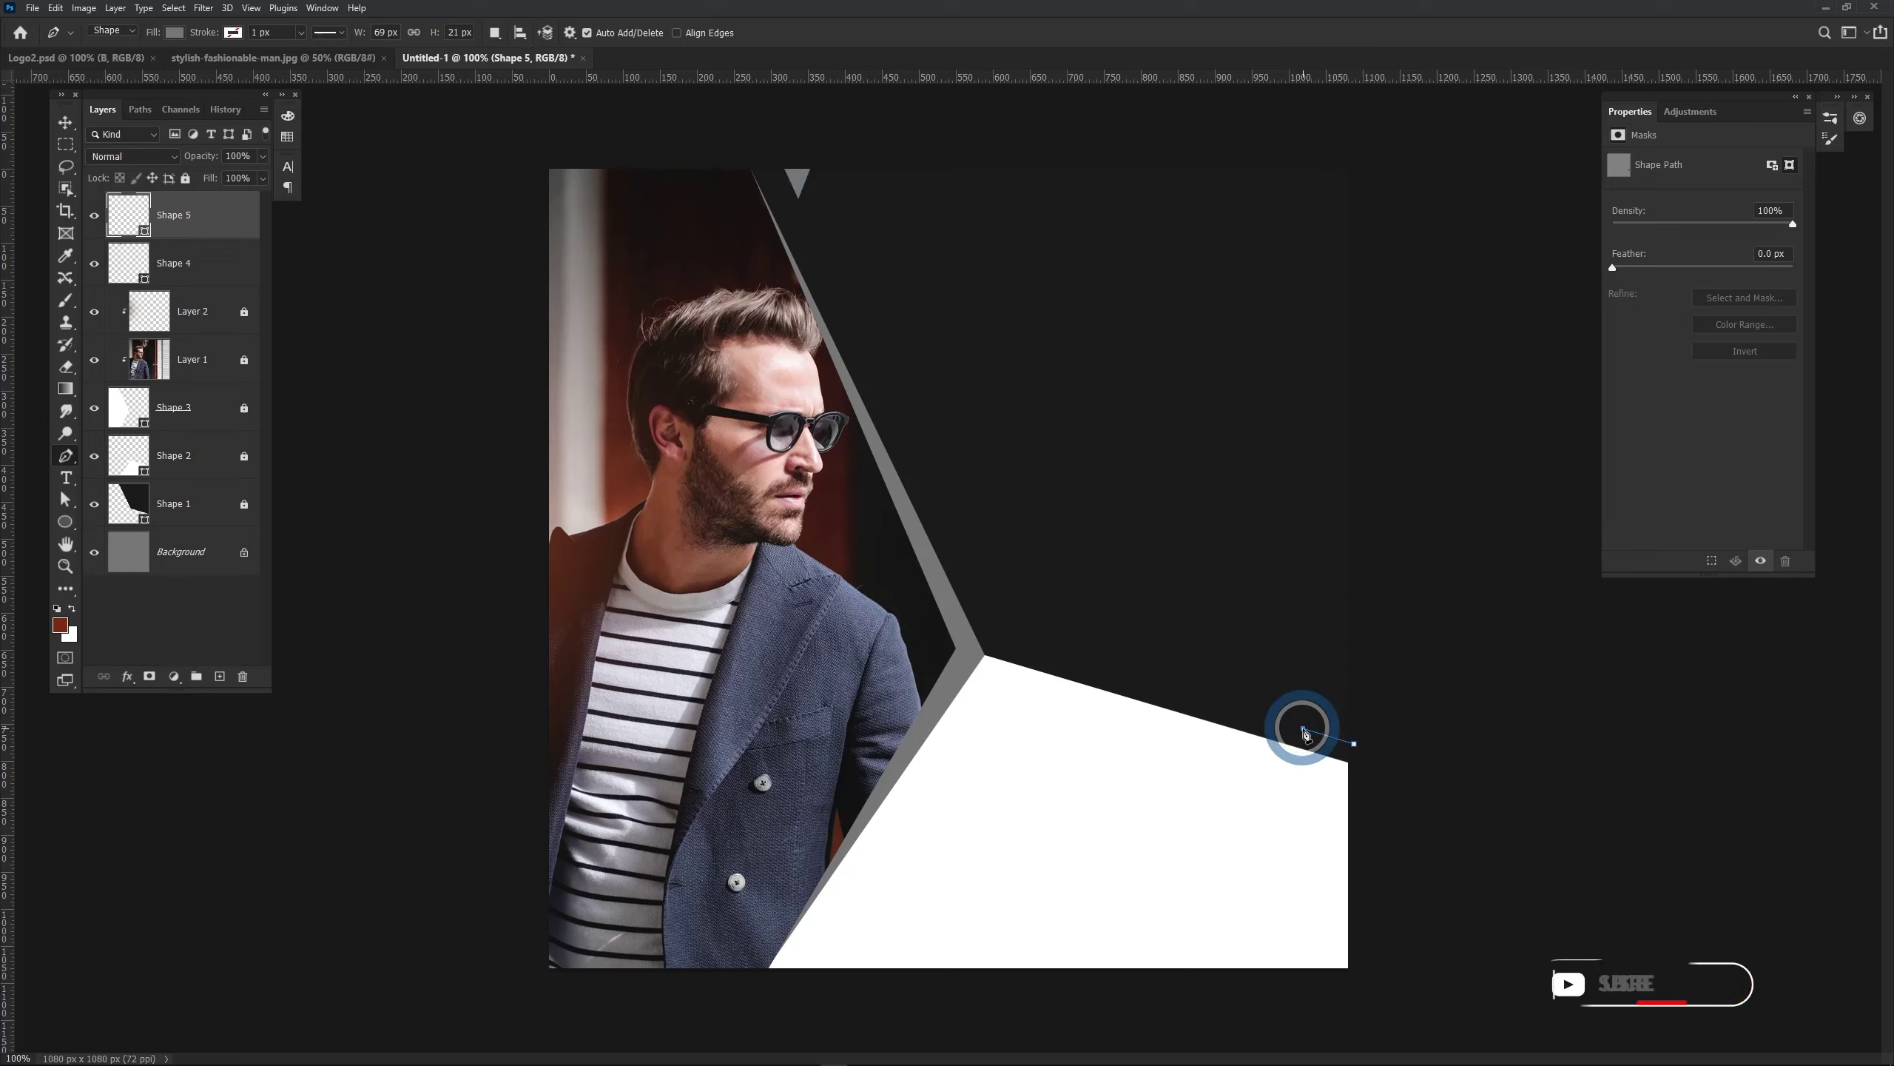
click(1353, 693)
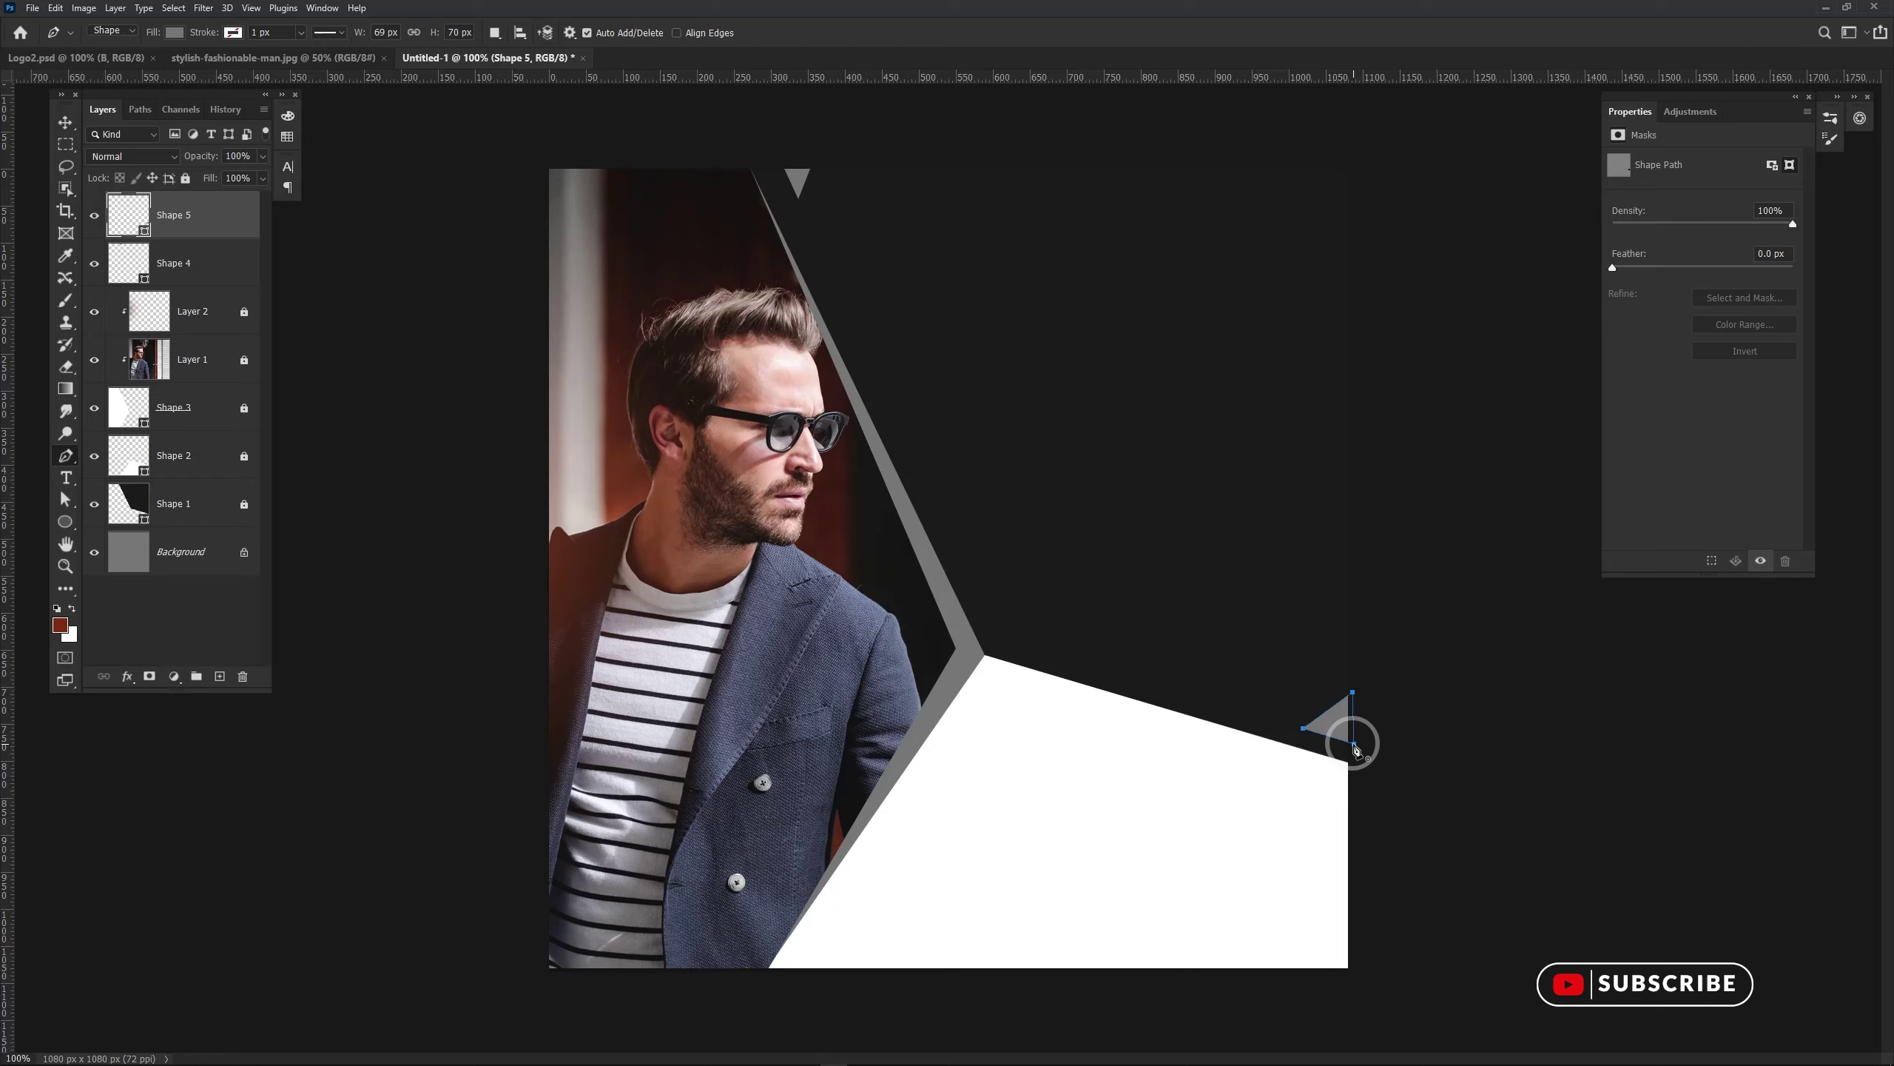
click(786, 974)
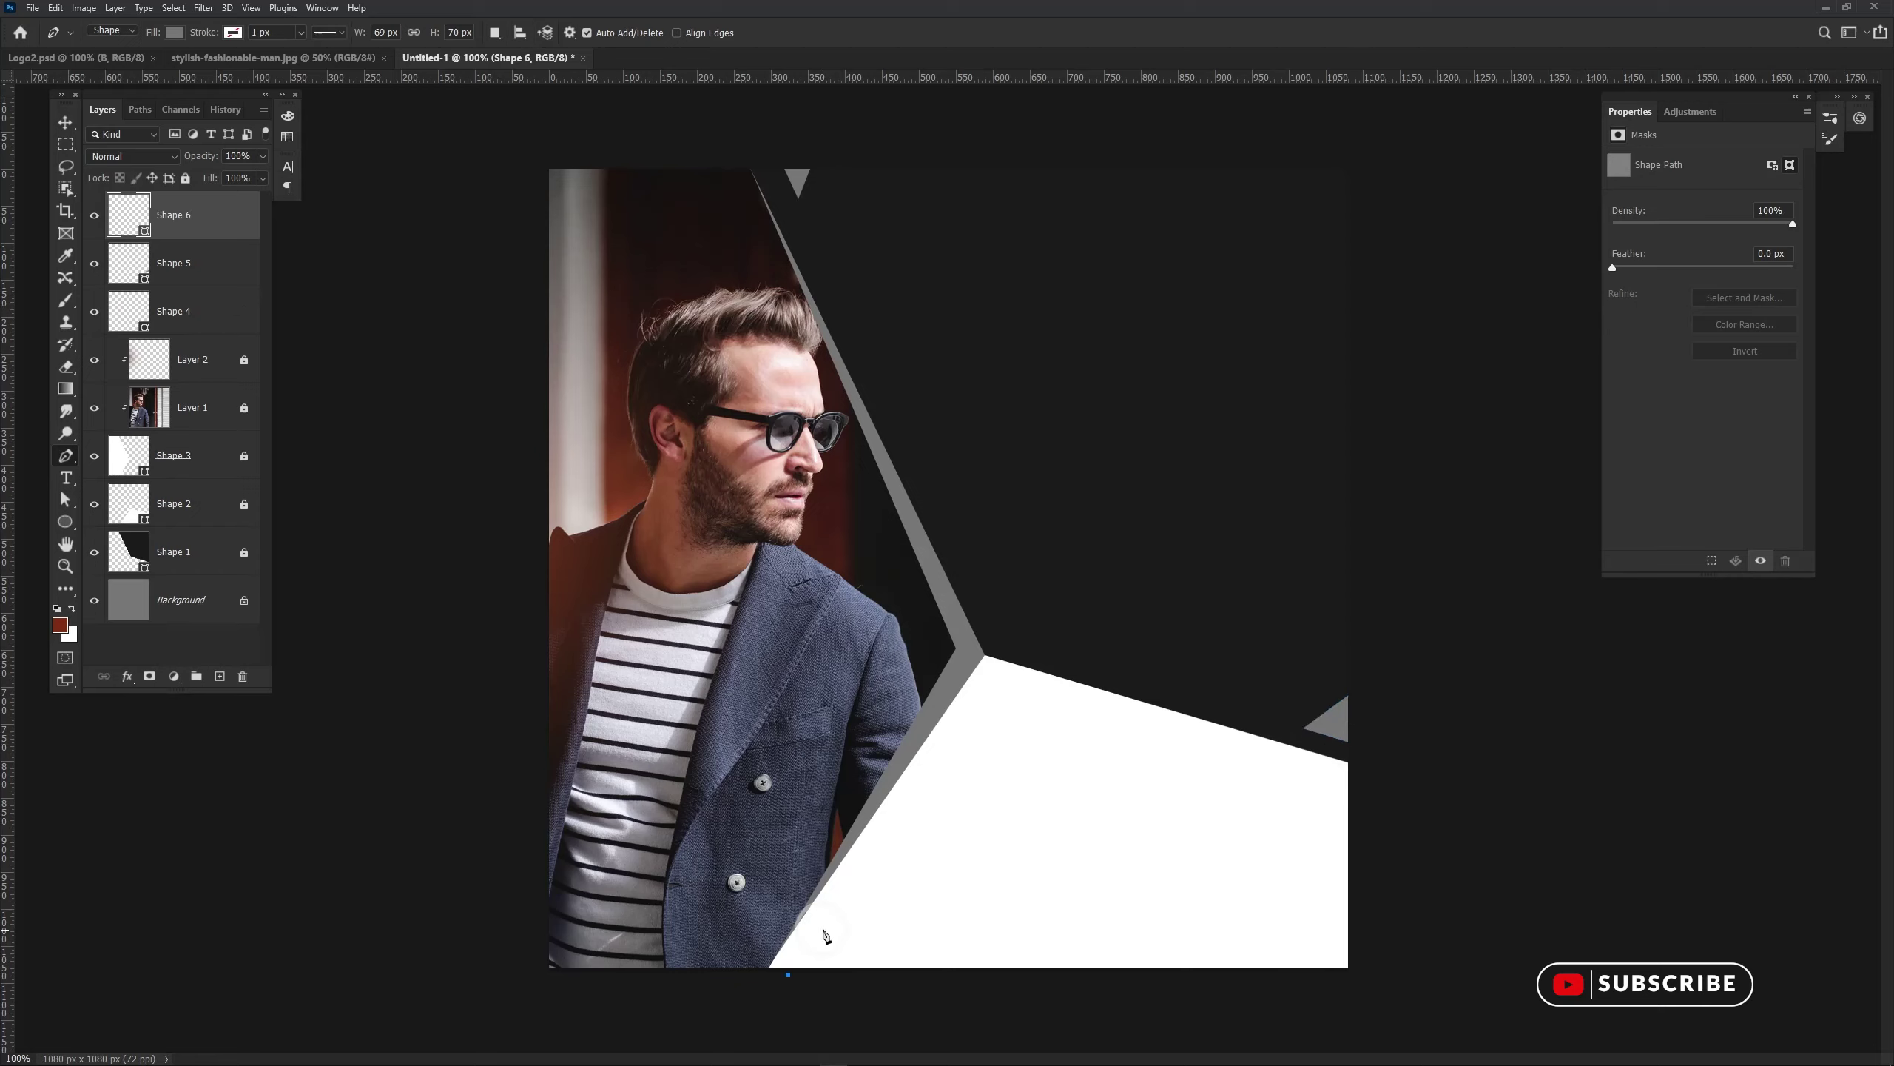
click(823, 972)
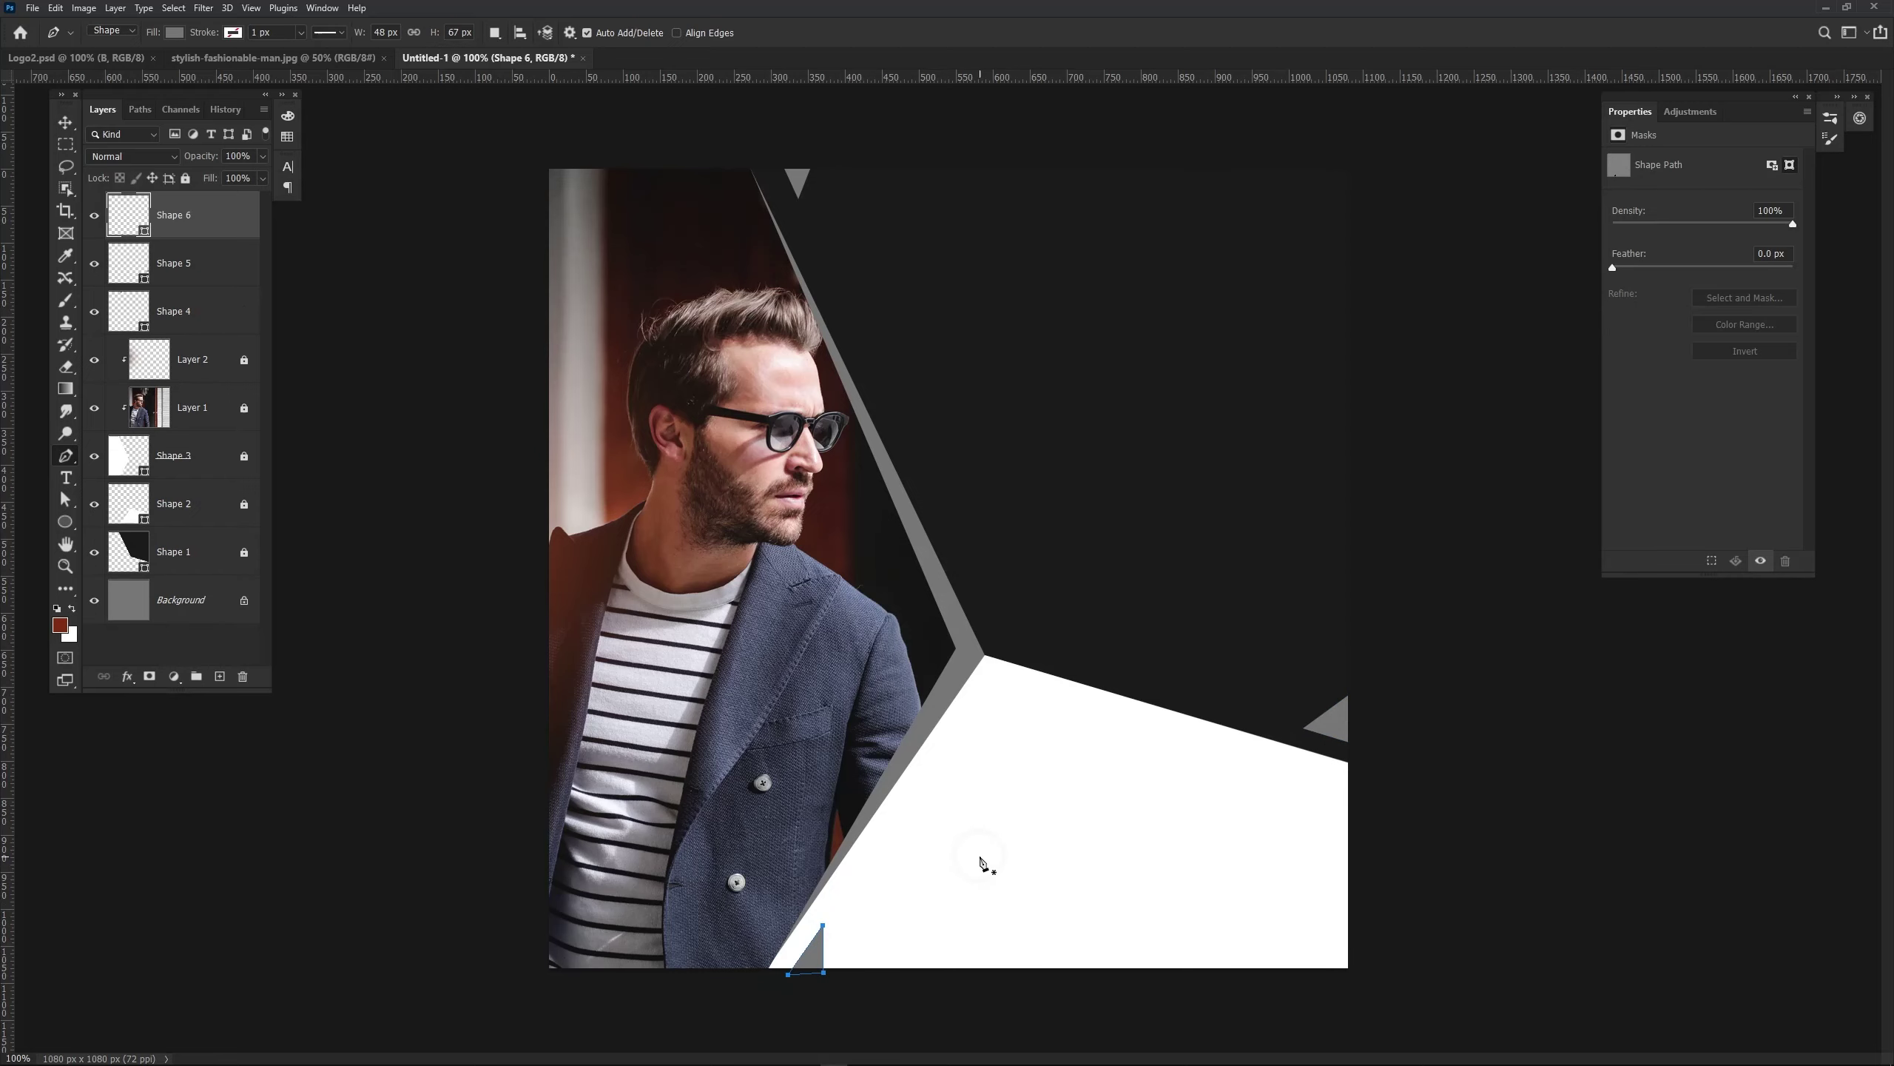
key(v)
click(1368, 817)
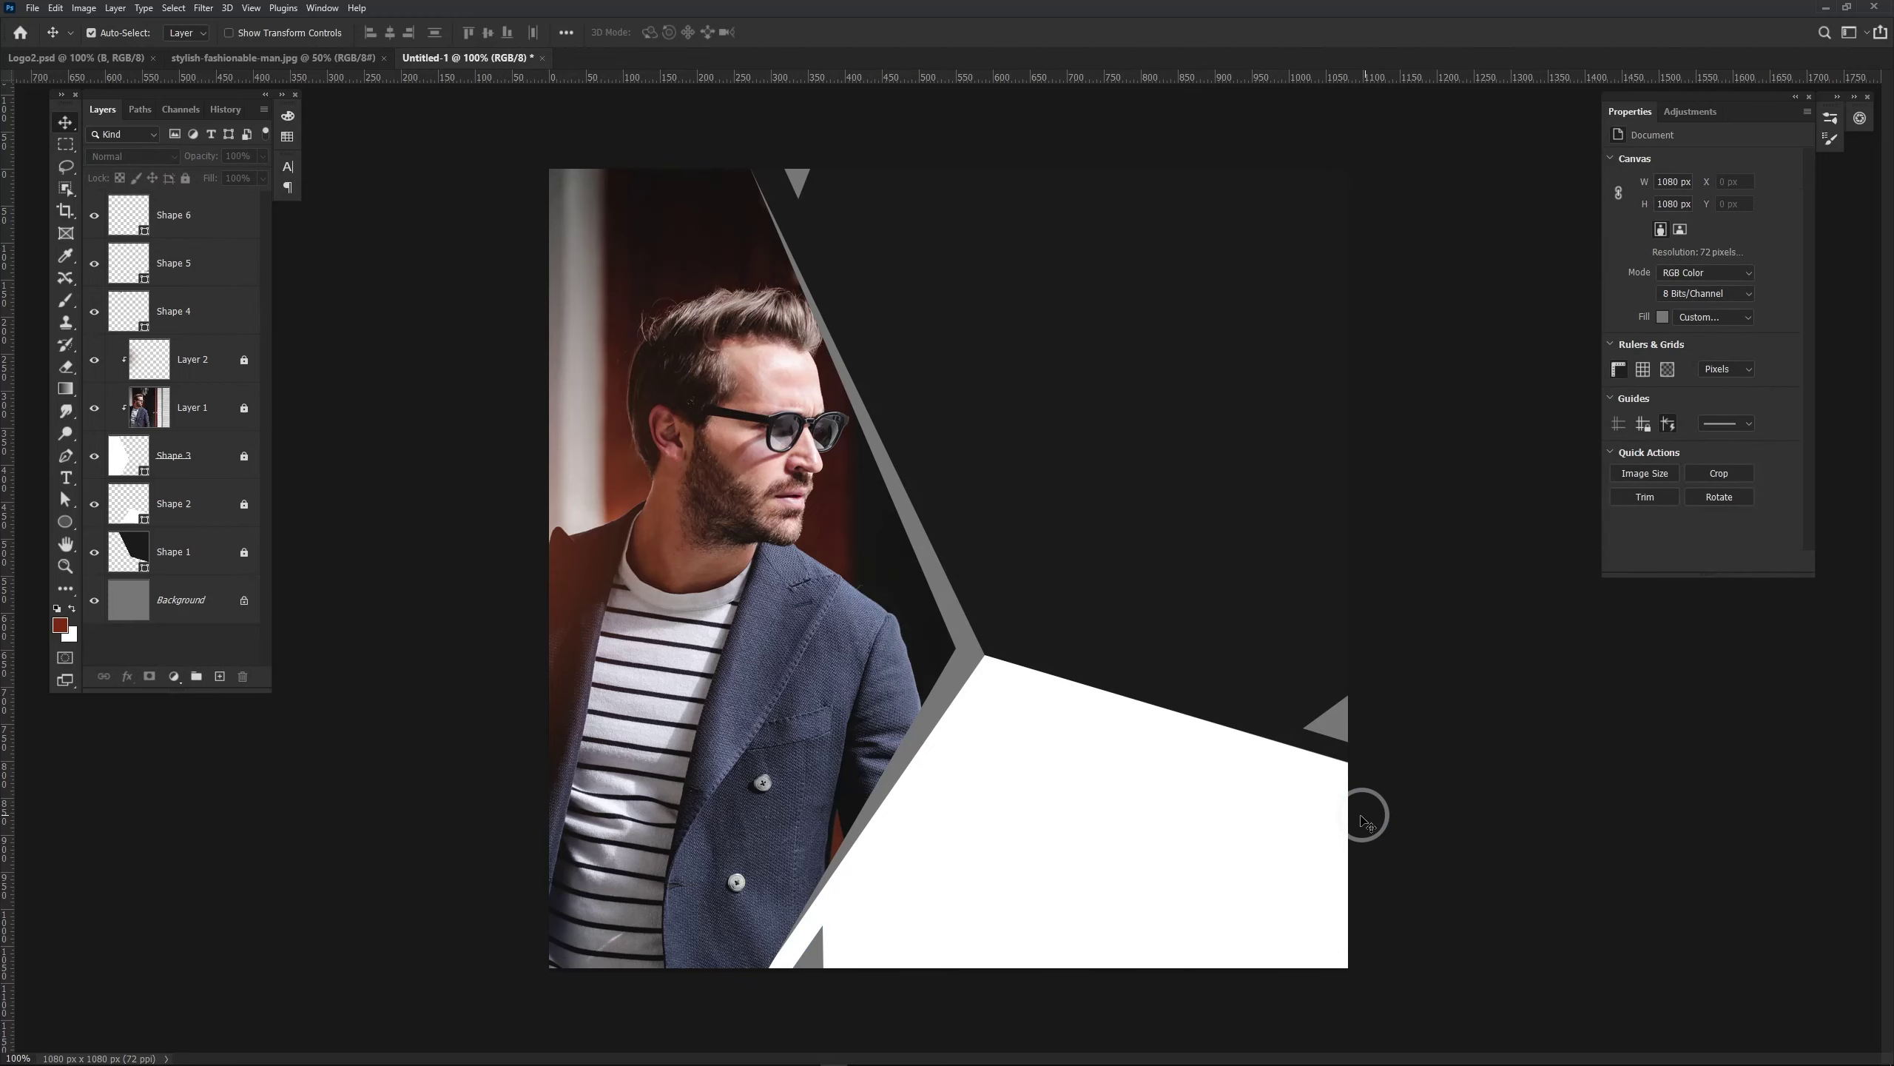
- Merge the three triangle shape layers into a single layer
key(t)
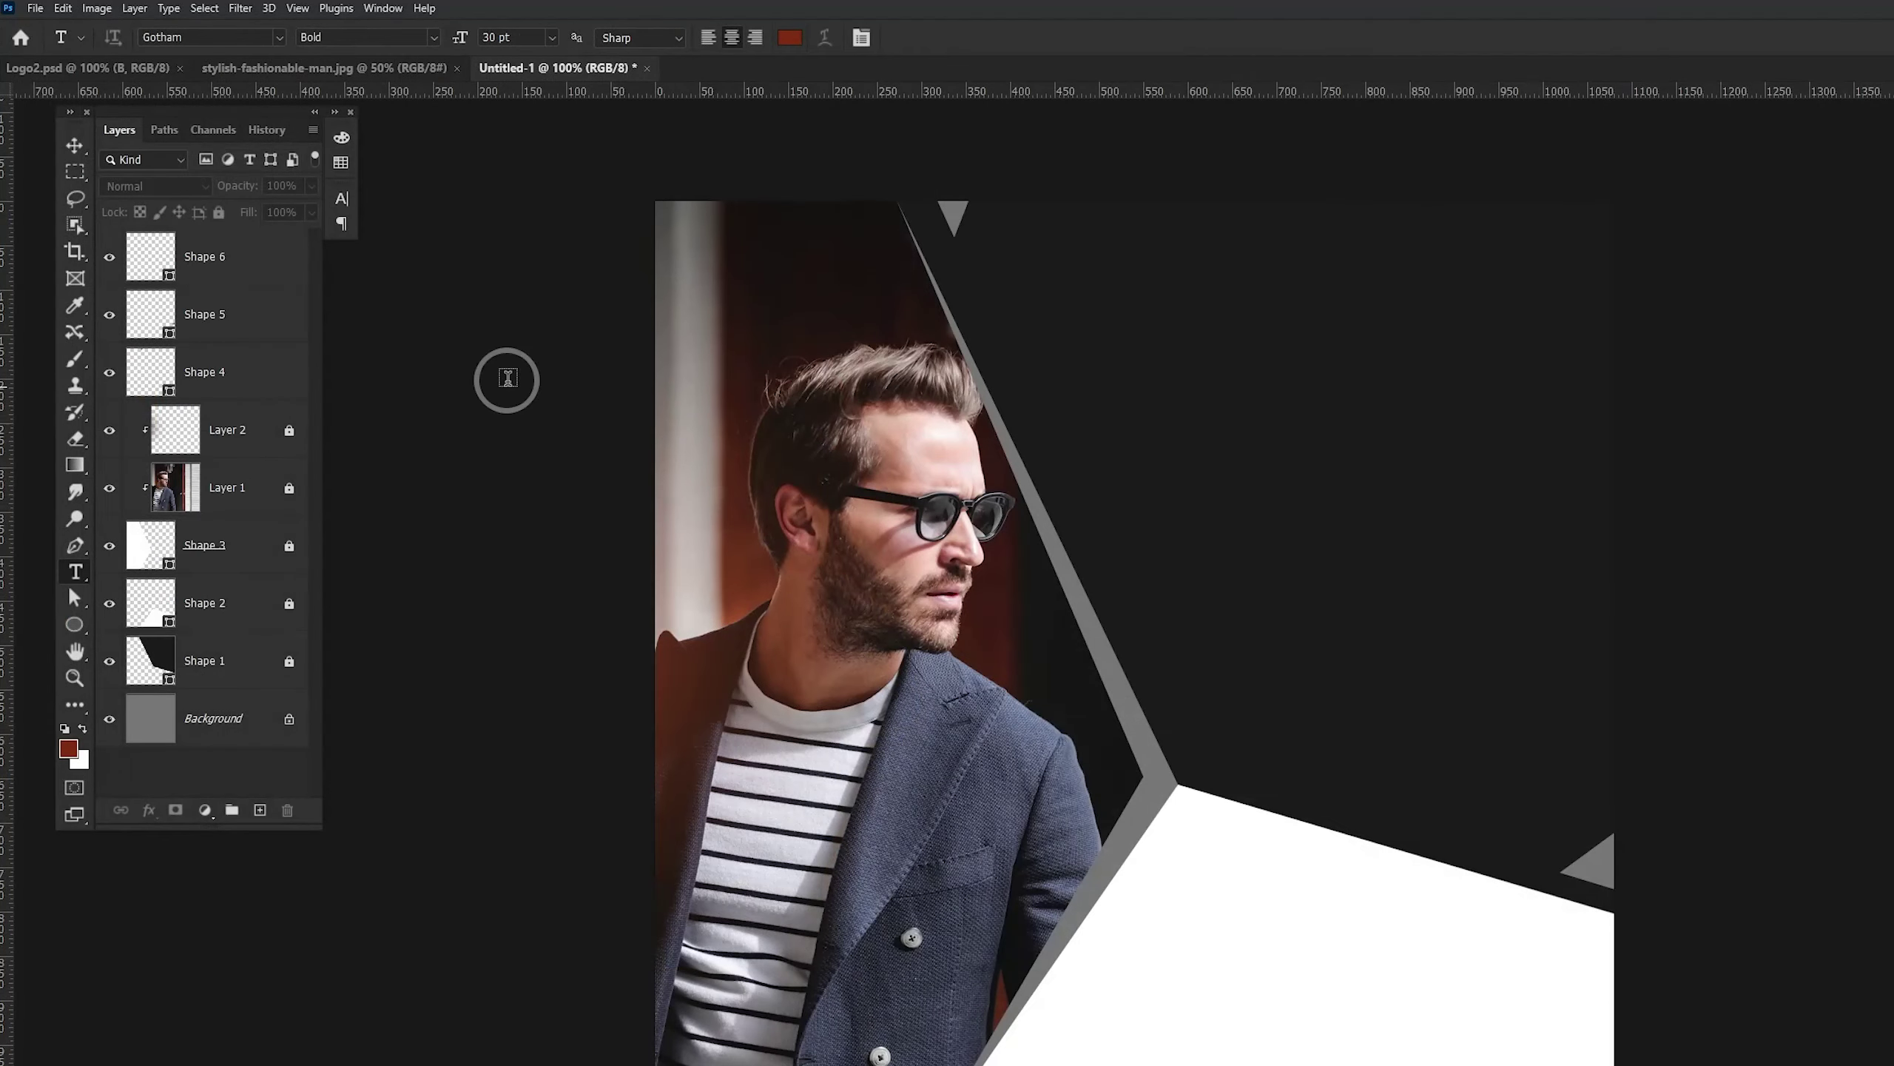
click(219, 308)
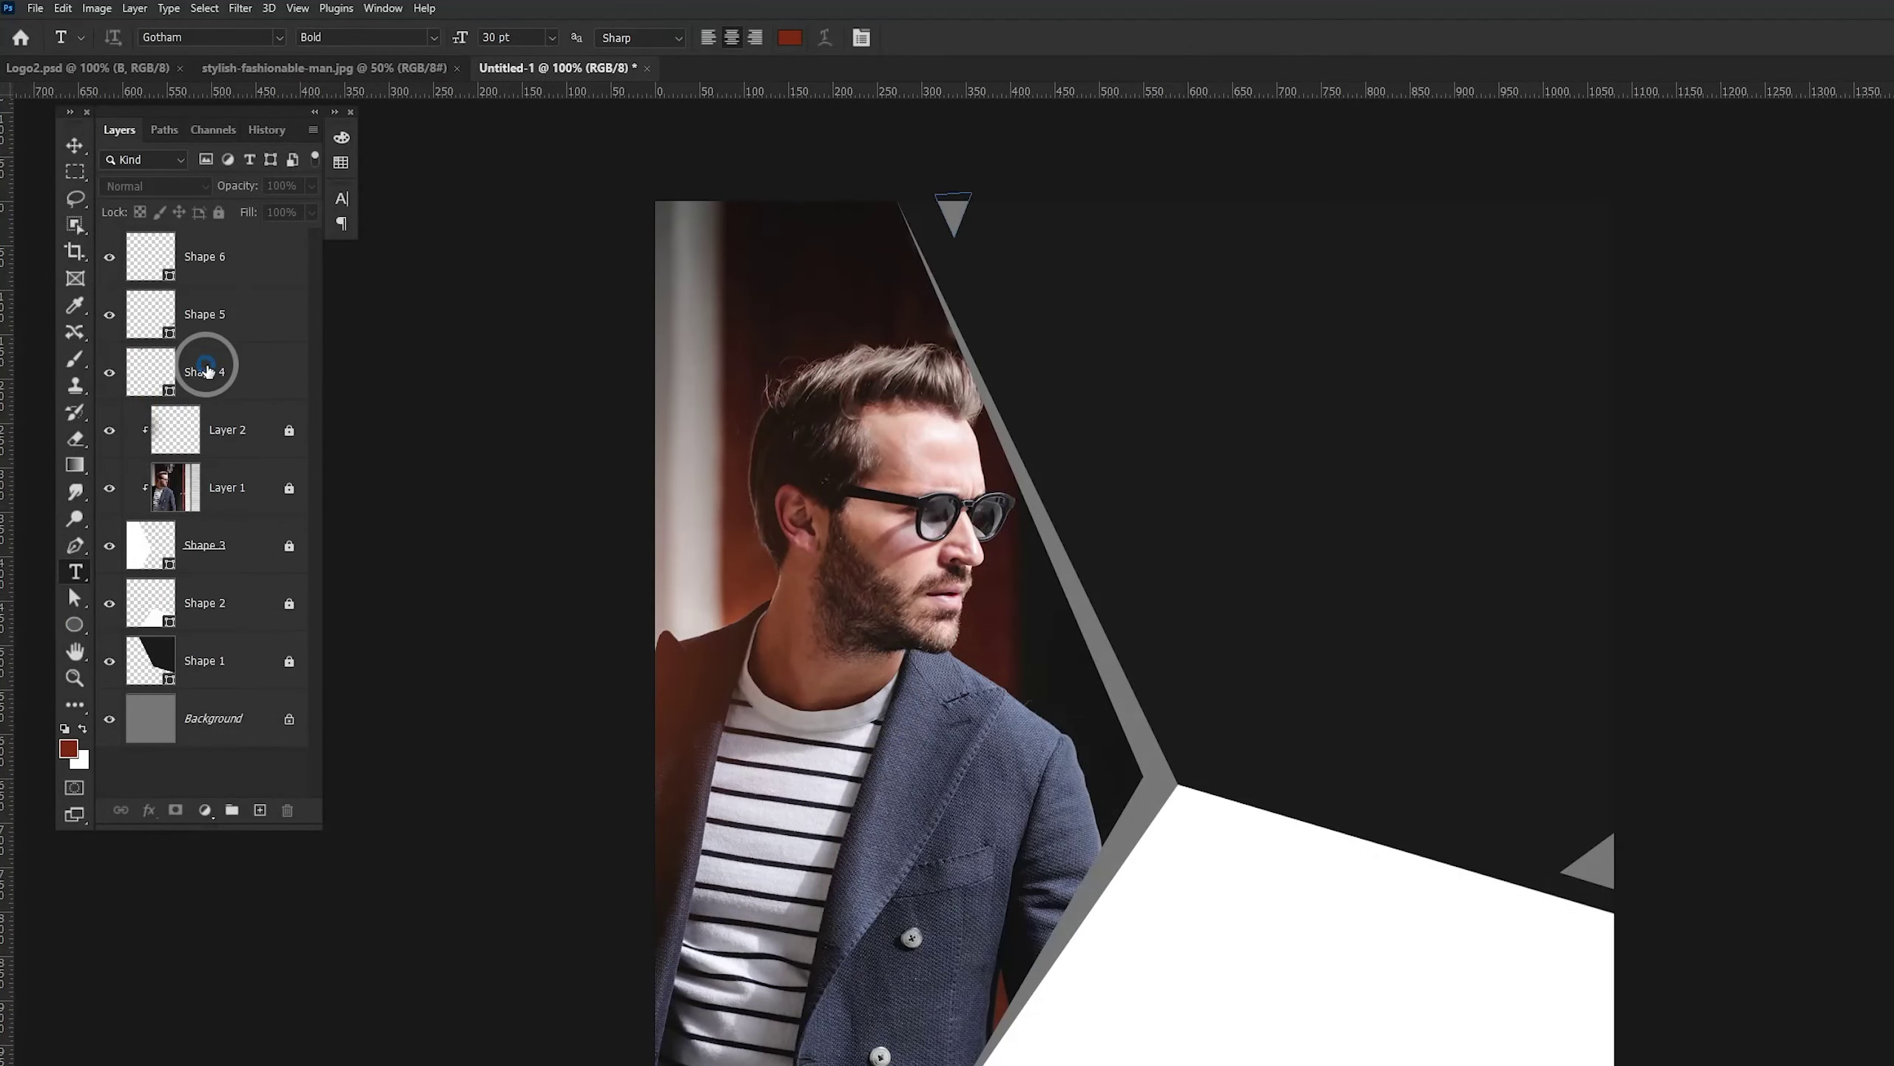
shift+click(201, 224)
key(ctrl+e)
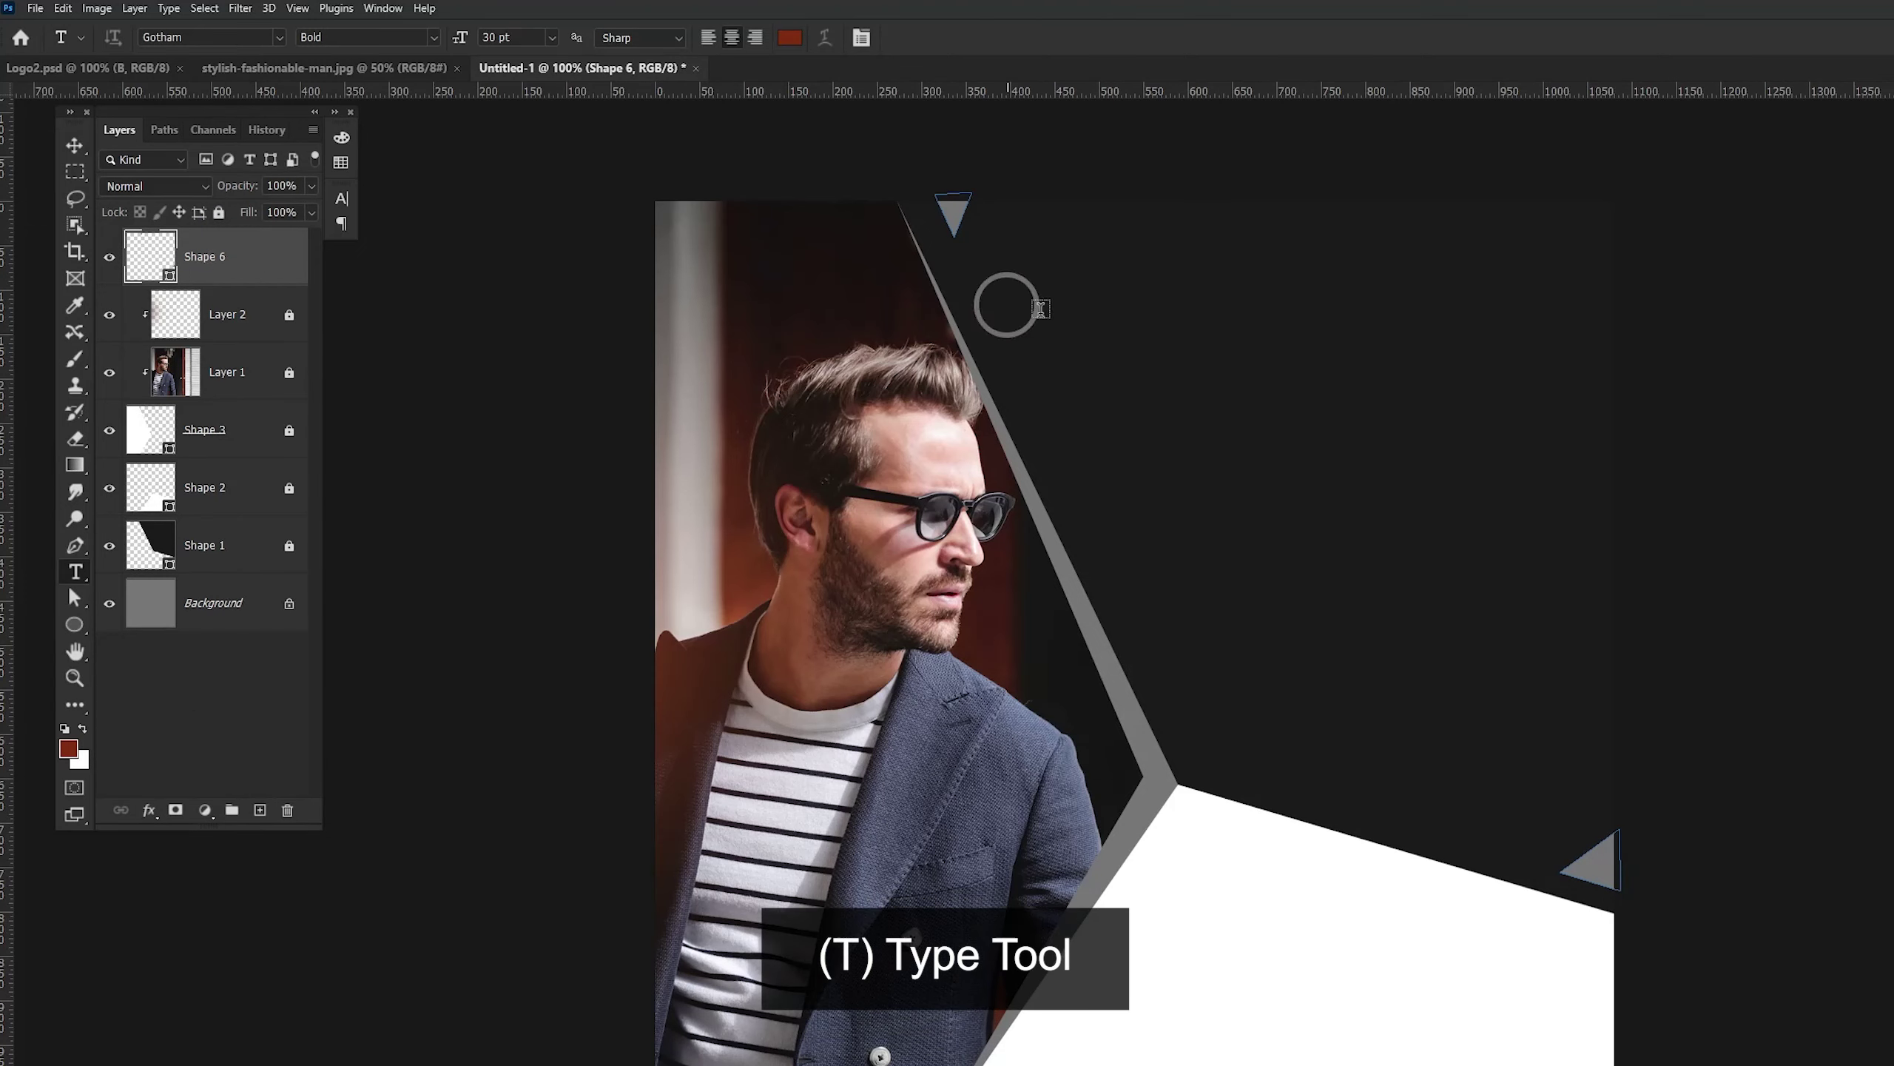
- Add red Gotham Bold 30 pt text reading BLACK FRIDAY, BIG SALE, SAVE UP TO 55% OFF
click(1224, 393)
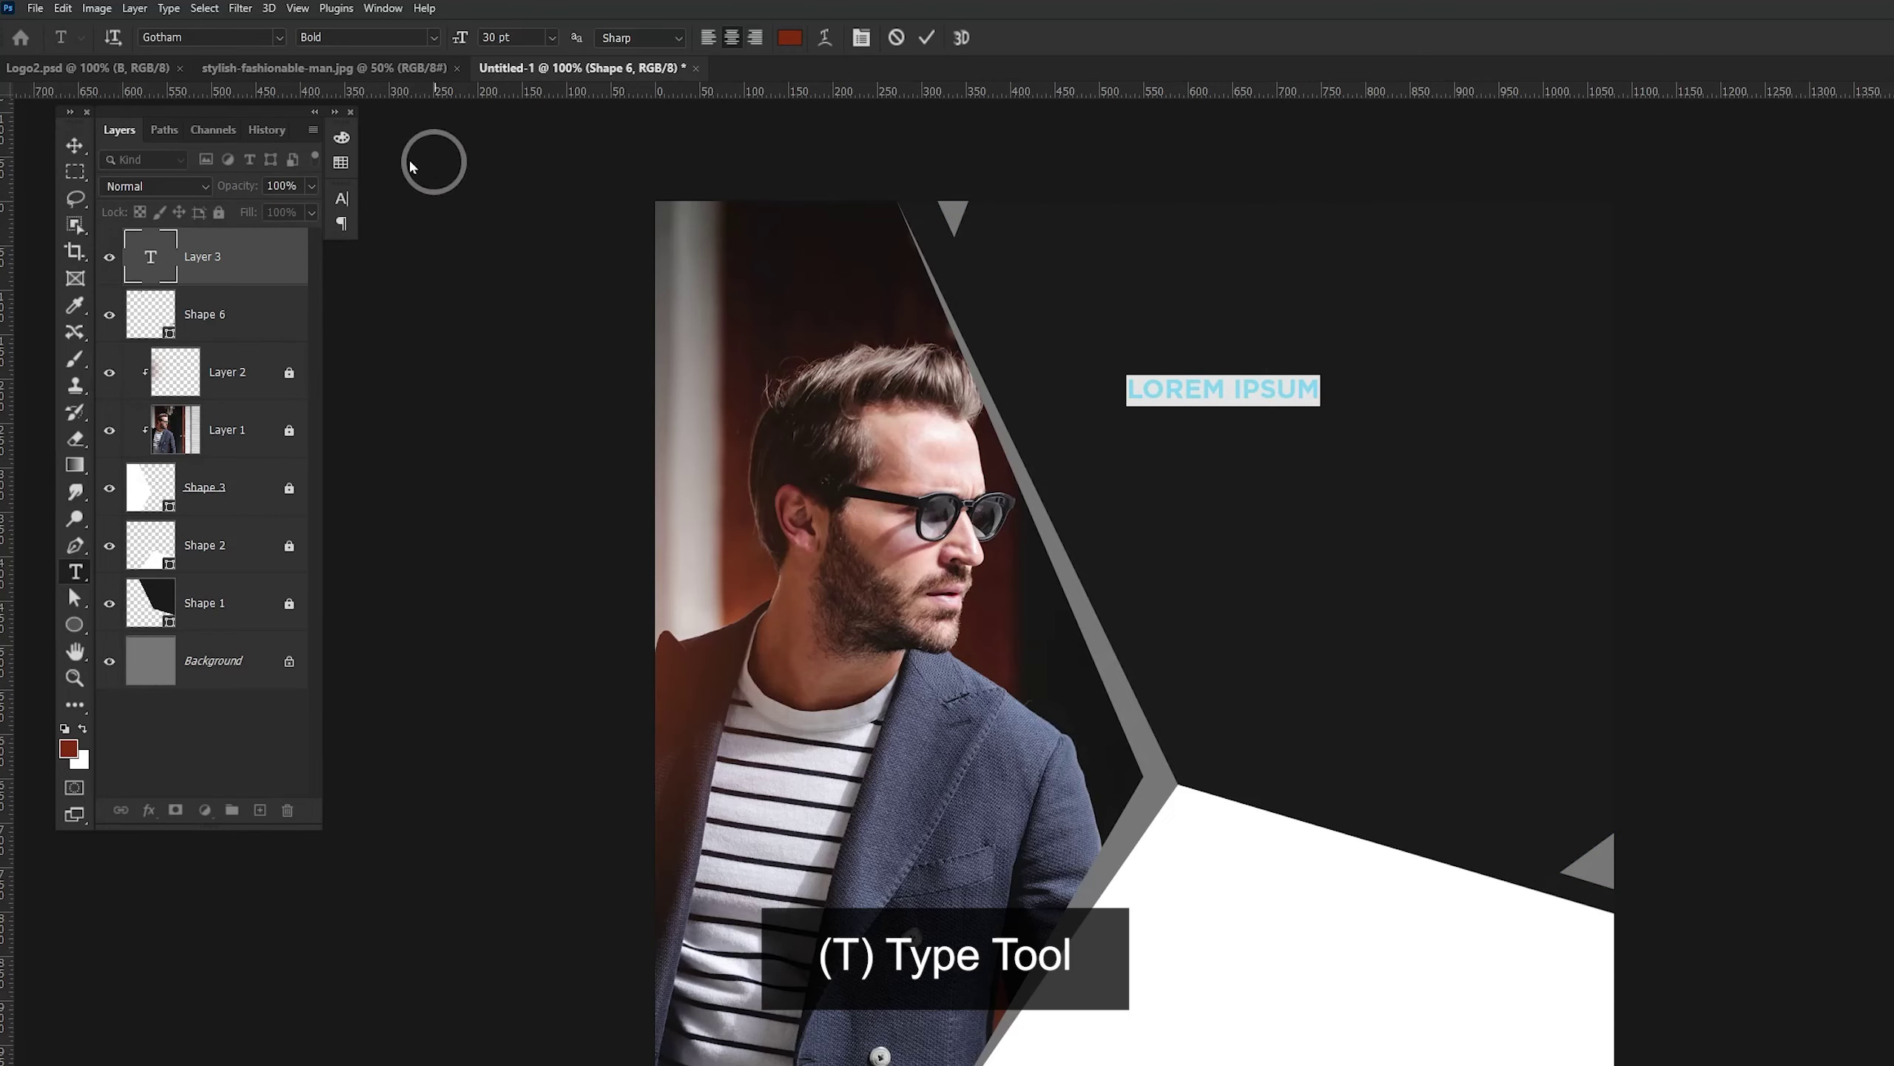
click(75, 146)
drag(1306, 401, 1347, 393)
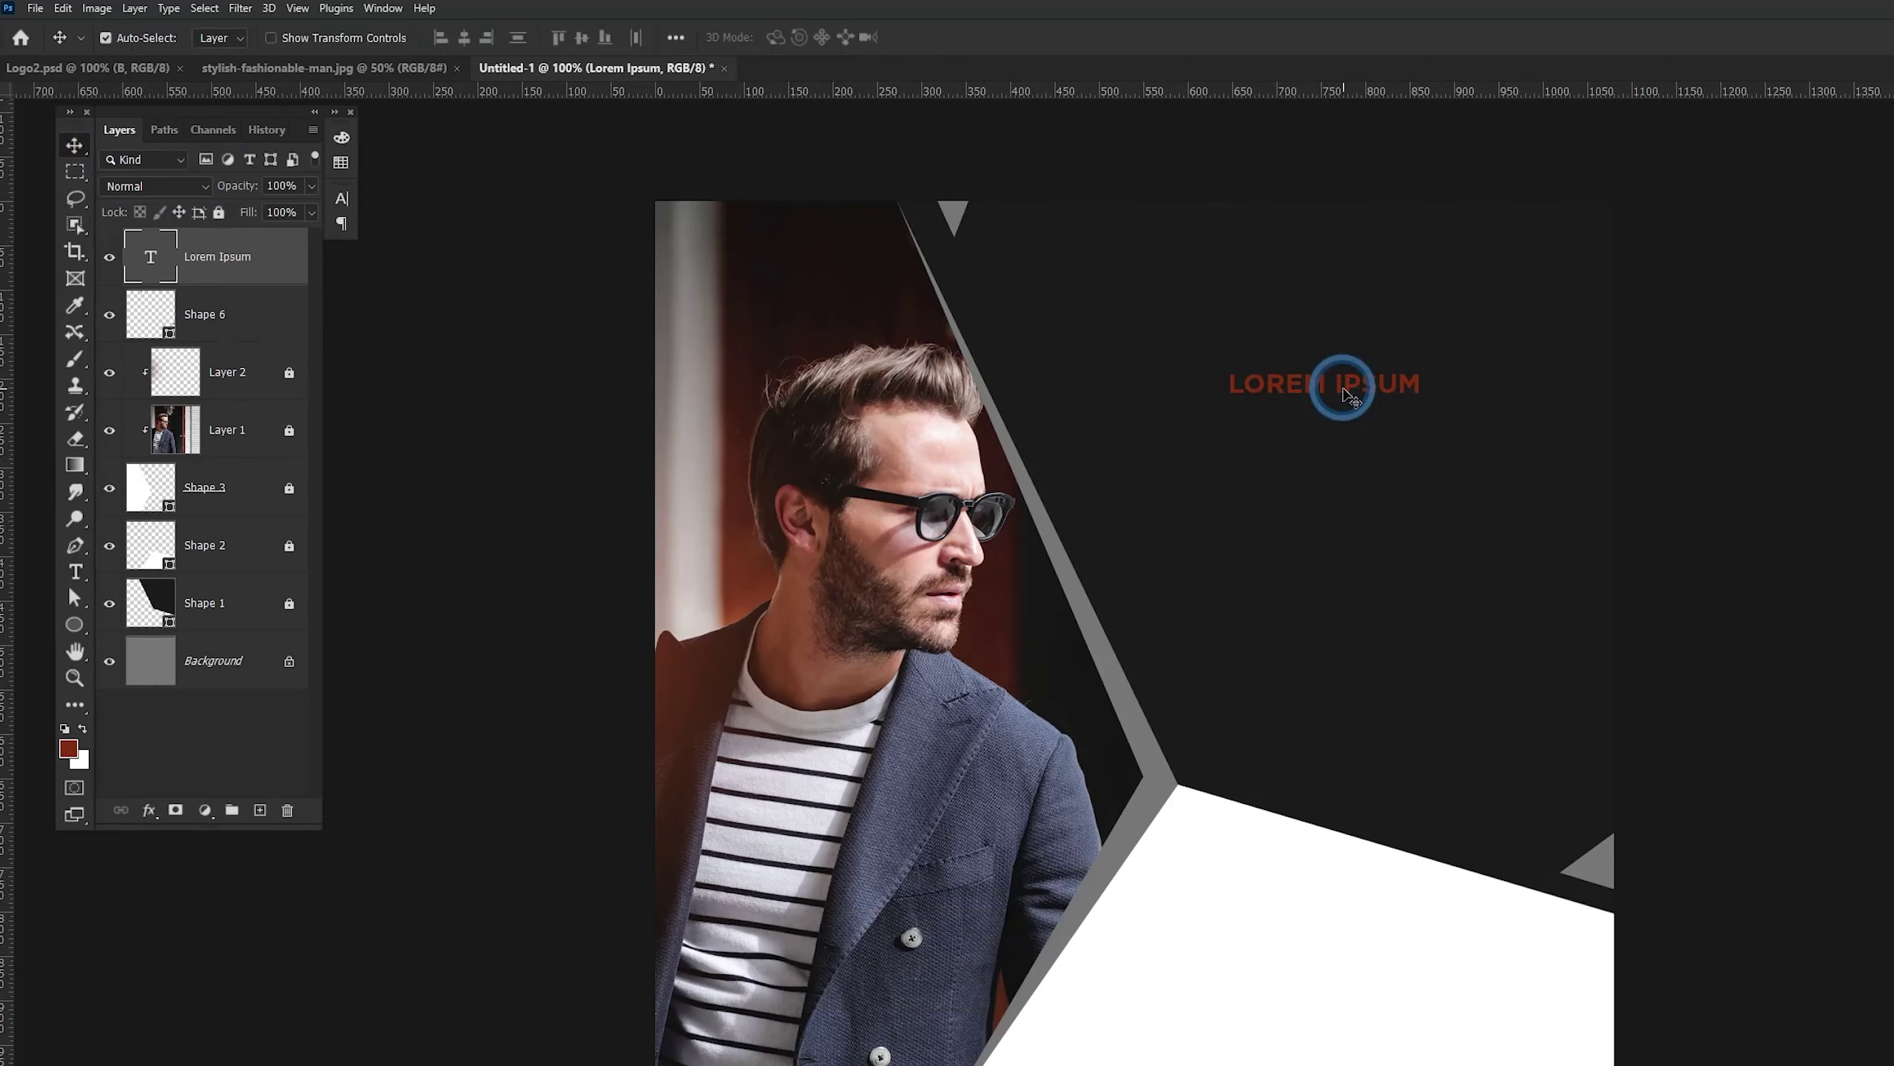
double_click(1350, 395)
text(BLACK FRIDAY)
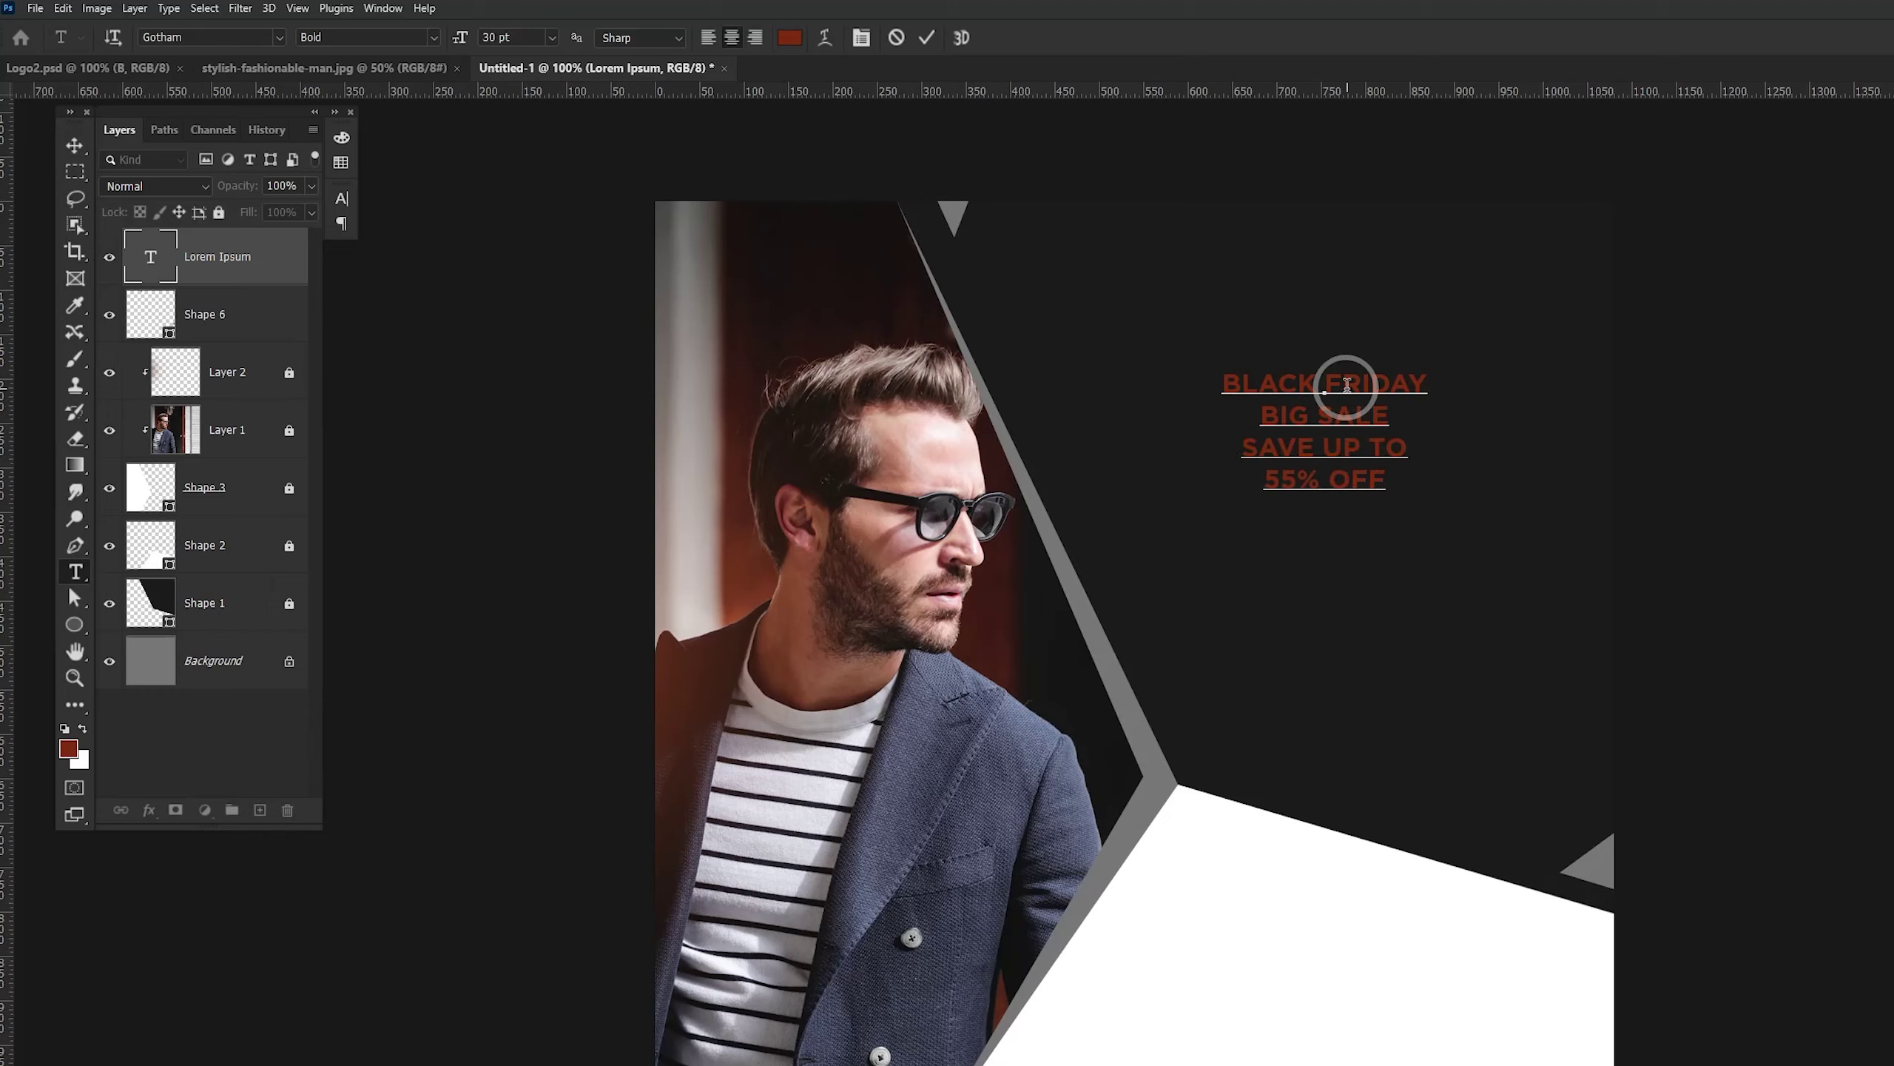
double_click(1346, 385)
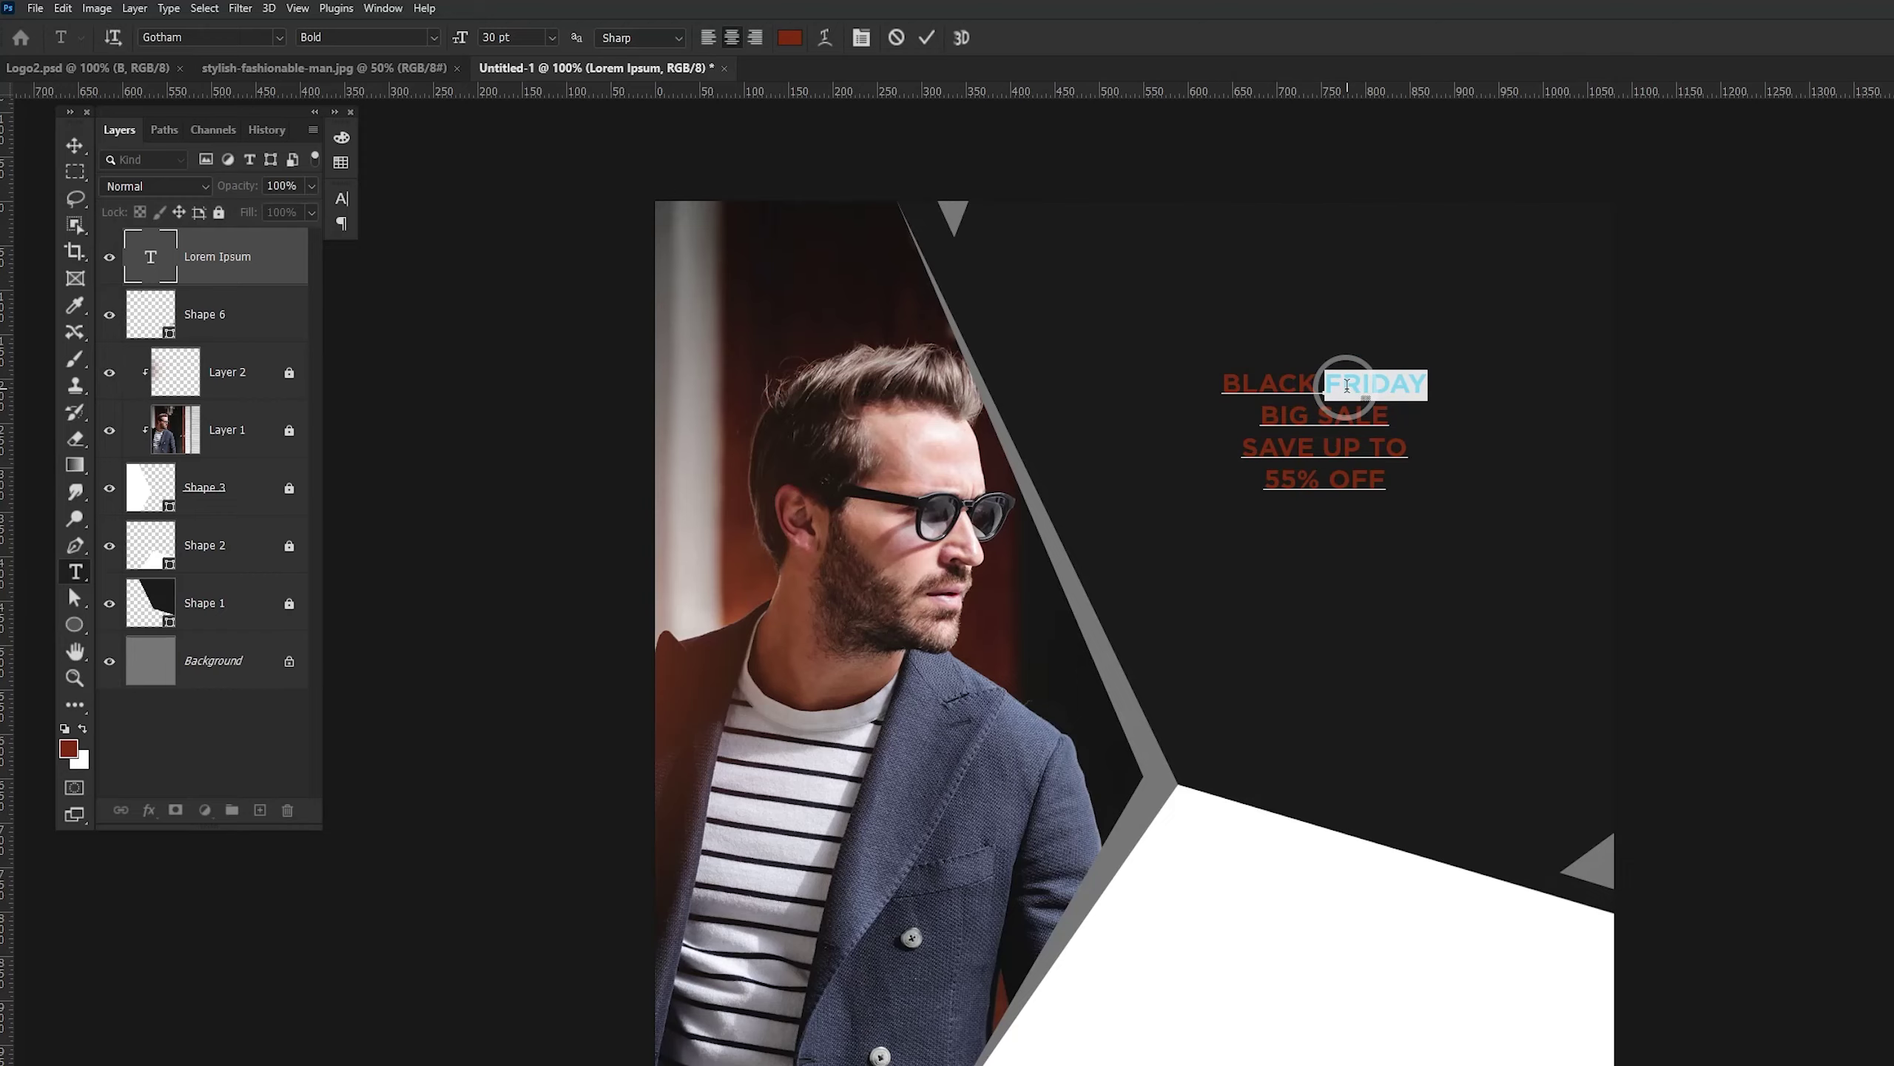
triple_click(1346, 384)
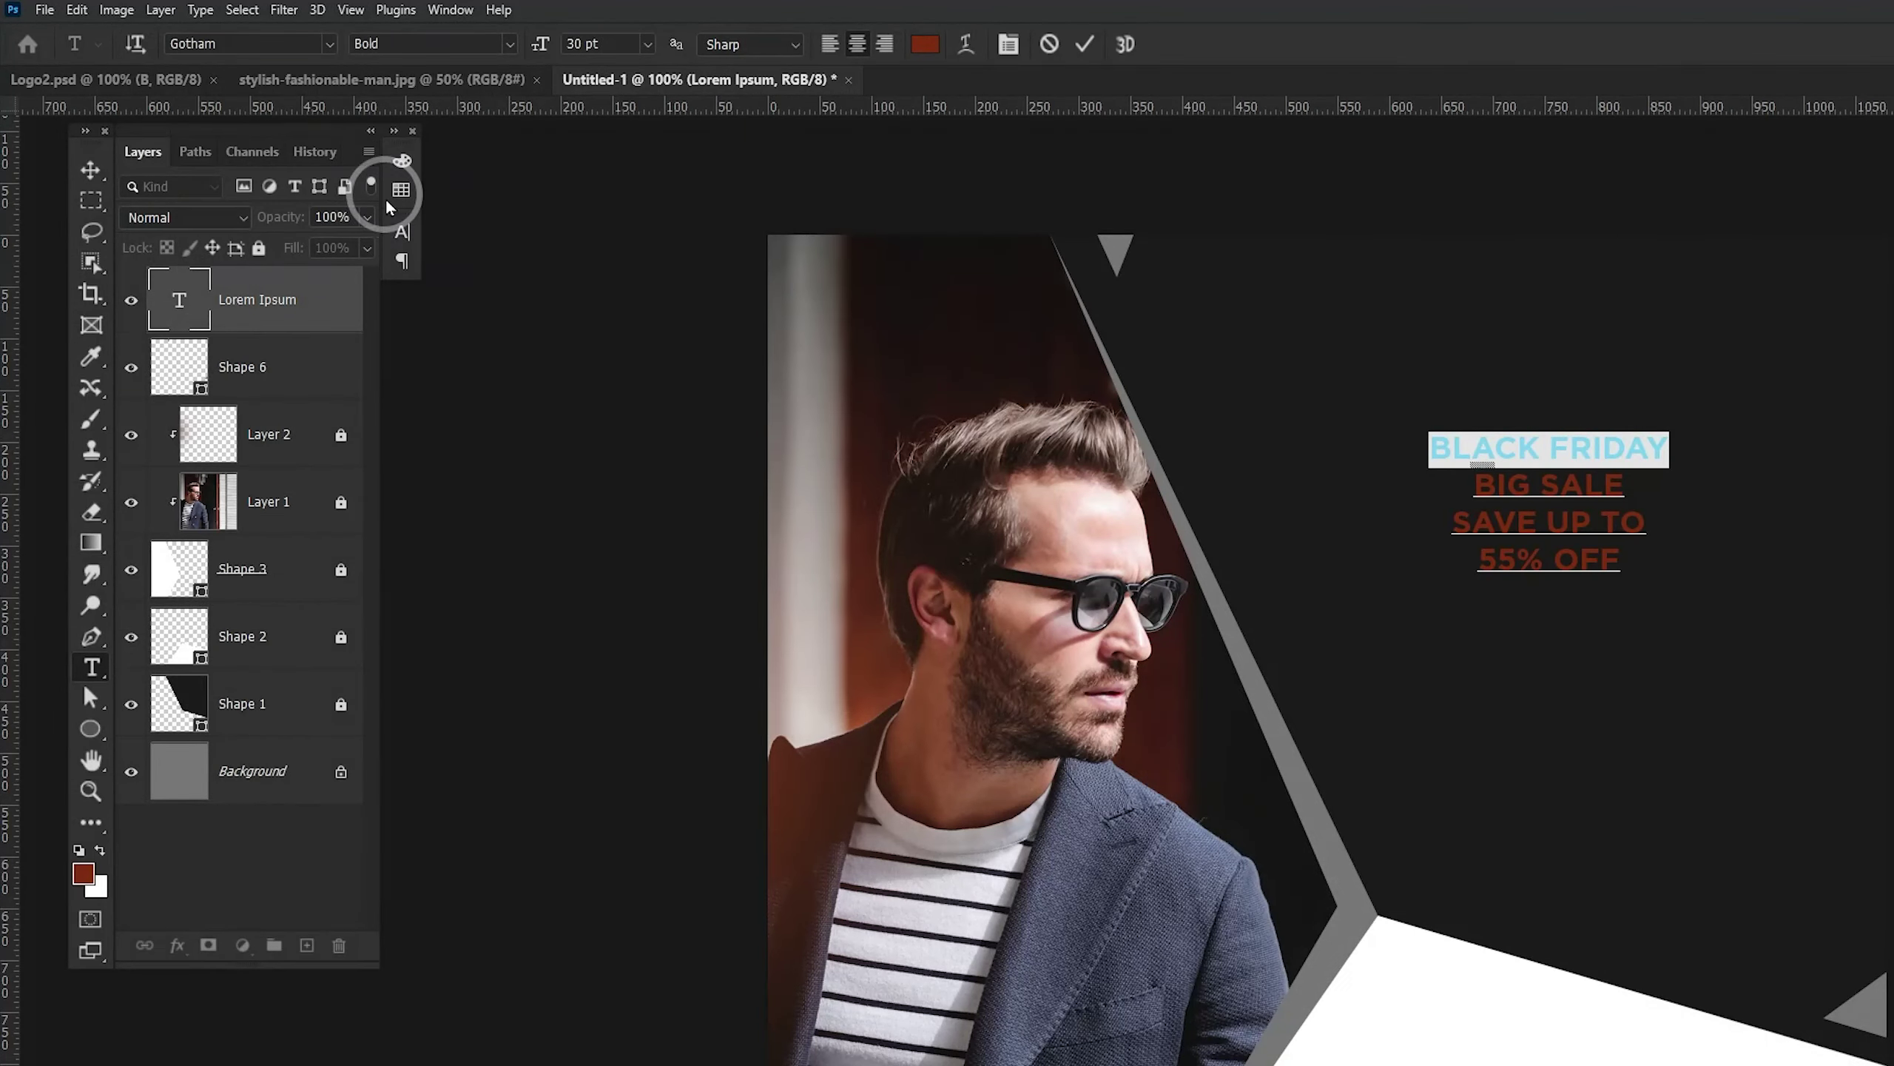
- Make the BLACK FRIDAY line white and enlarge it to 52 pt
click(401, 233)
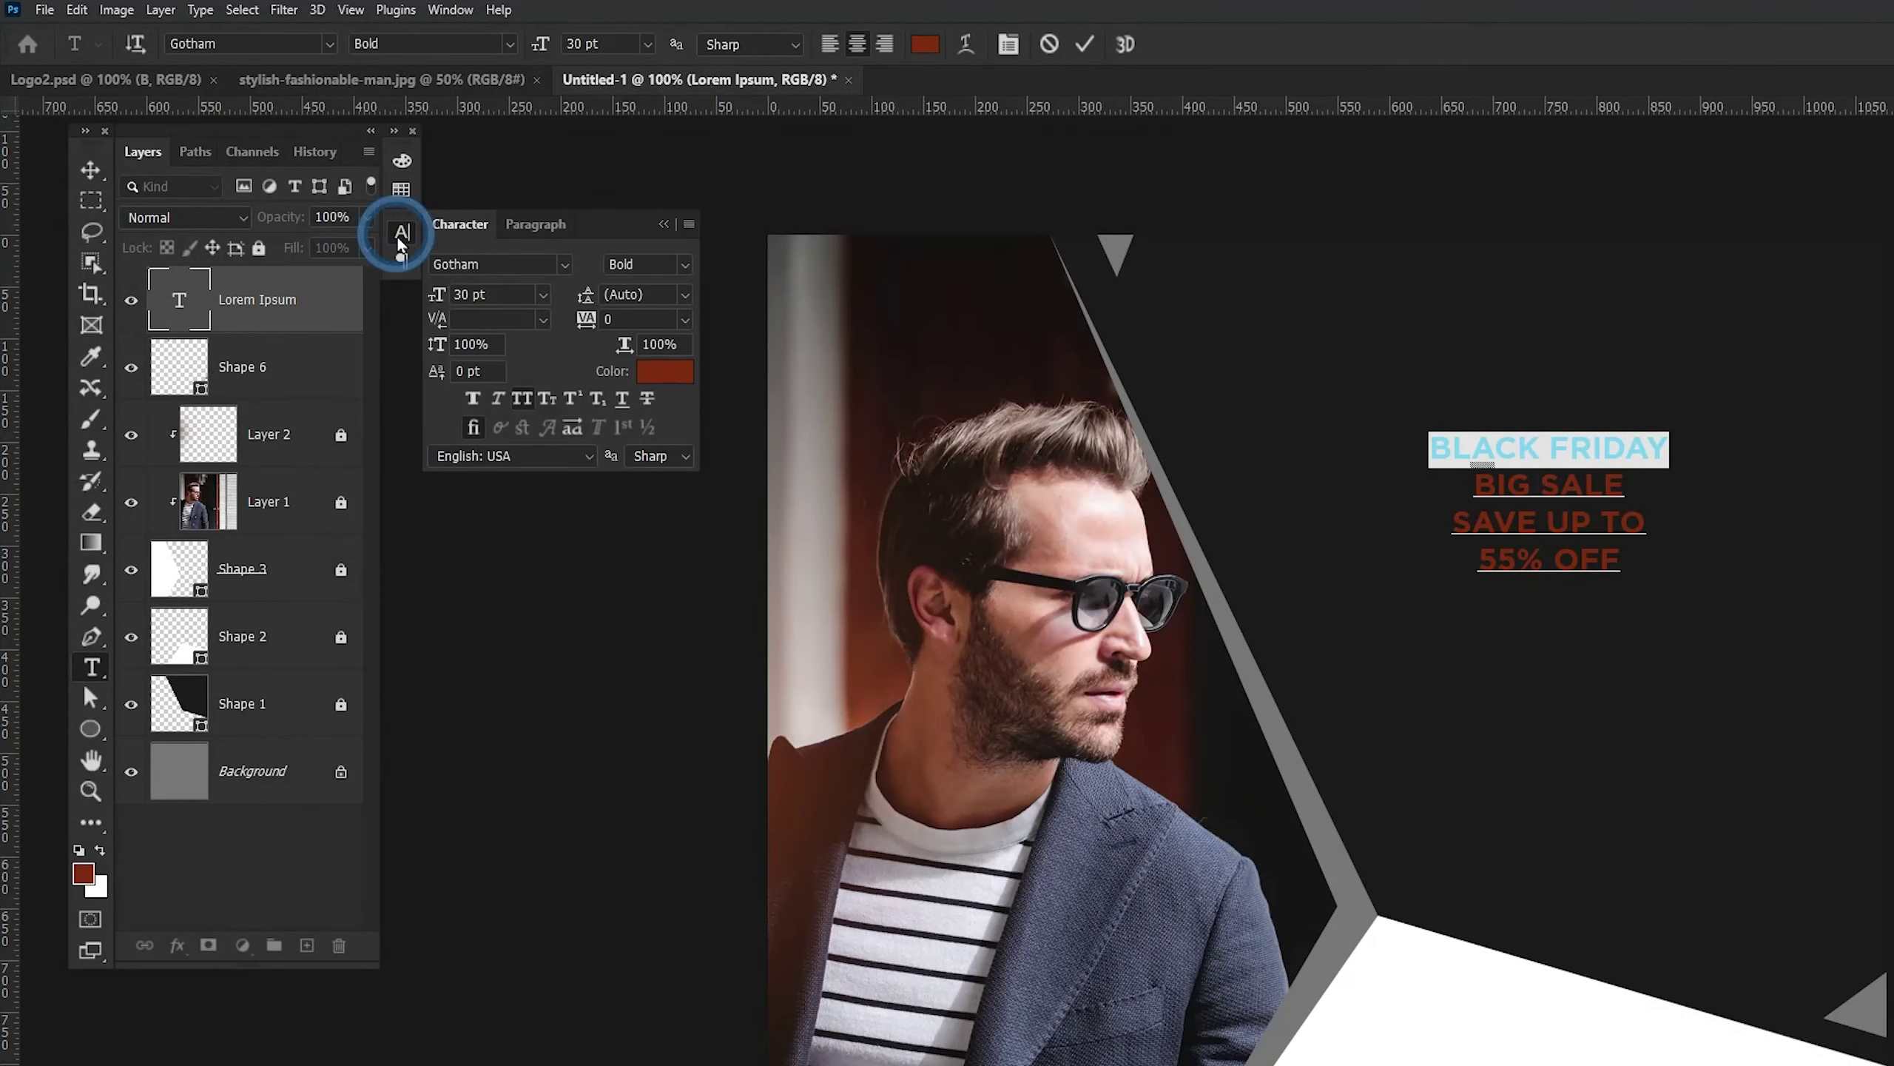
click(673, 373)
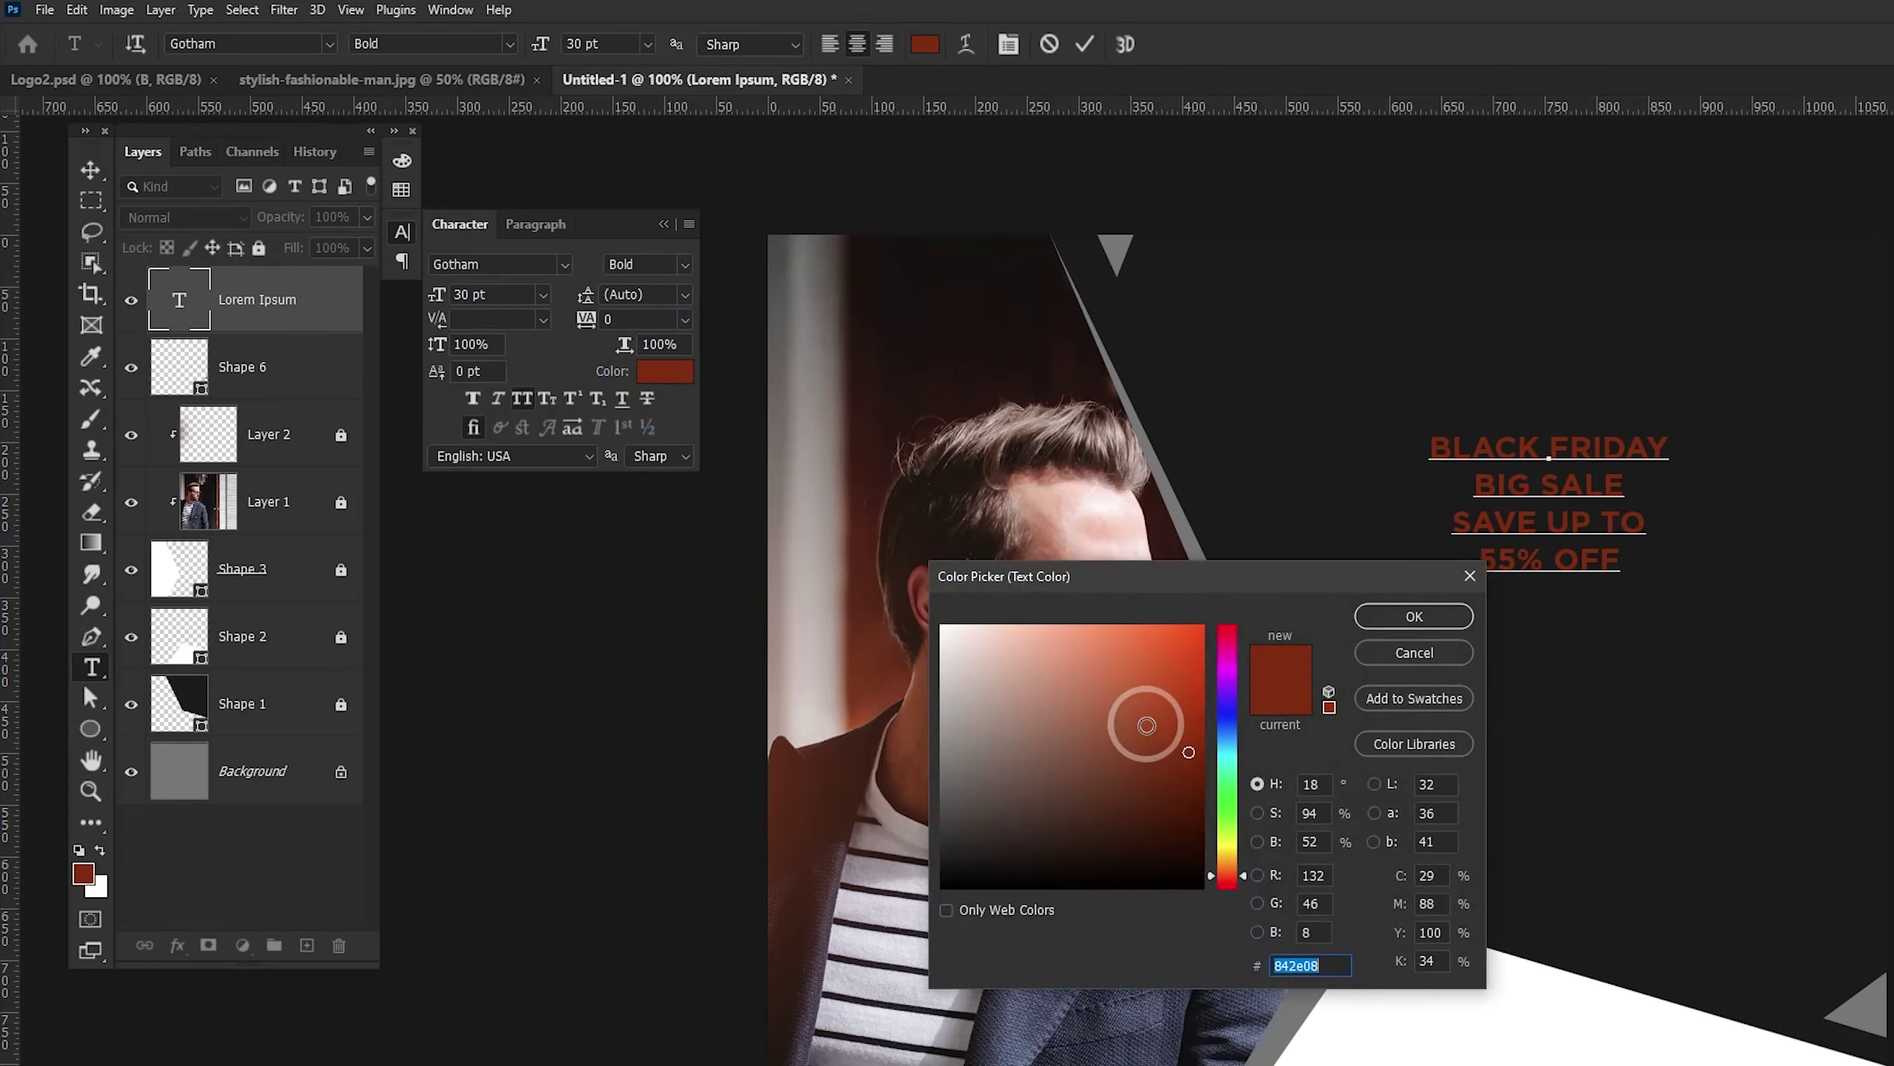
drag(1147, 724, 925, 620)
click(1388, 617)
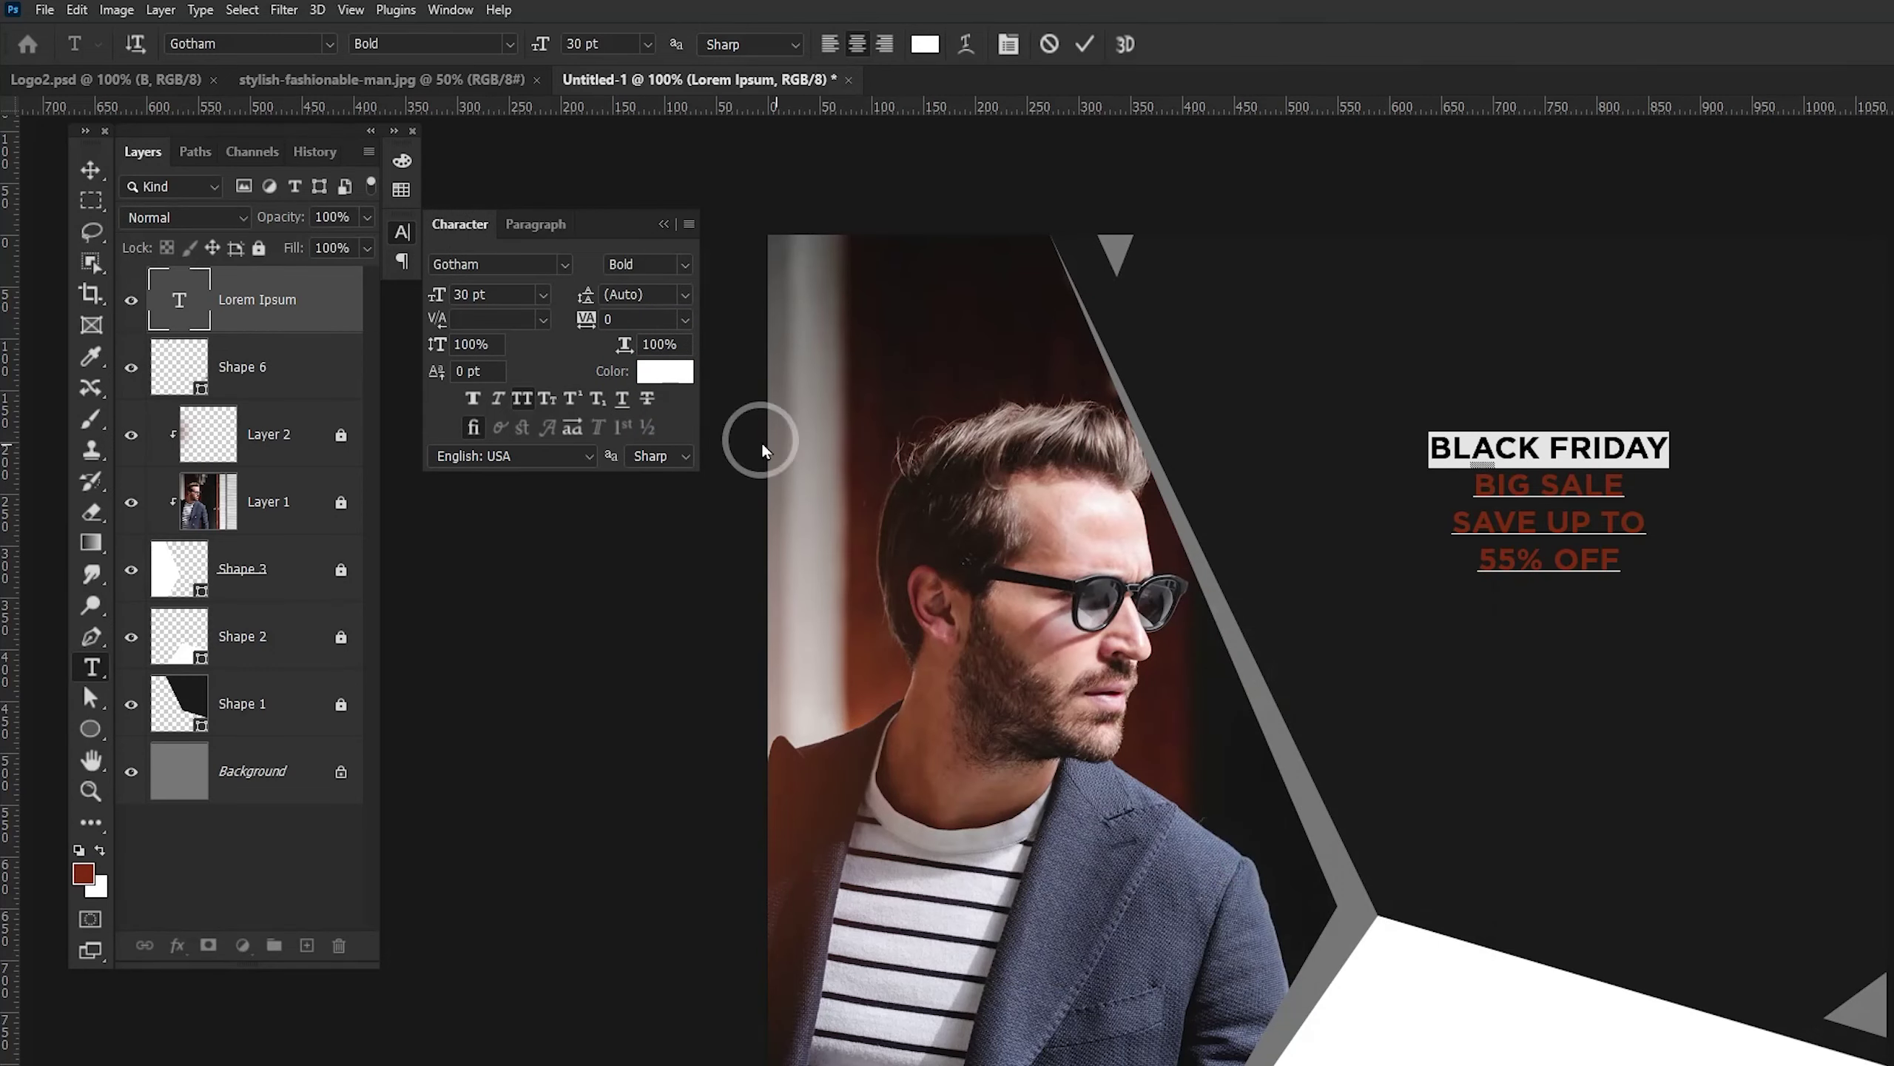
drag(439, 295, 458, 301)
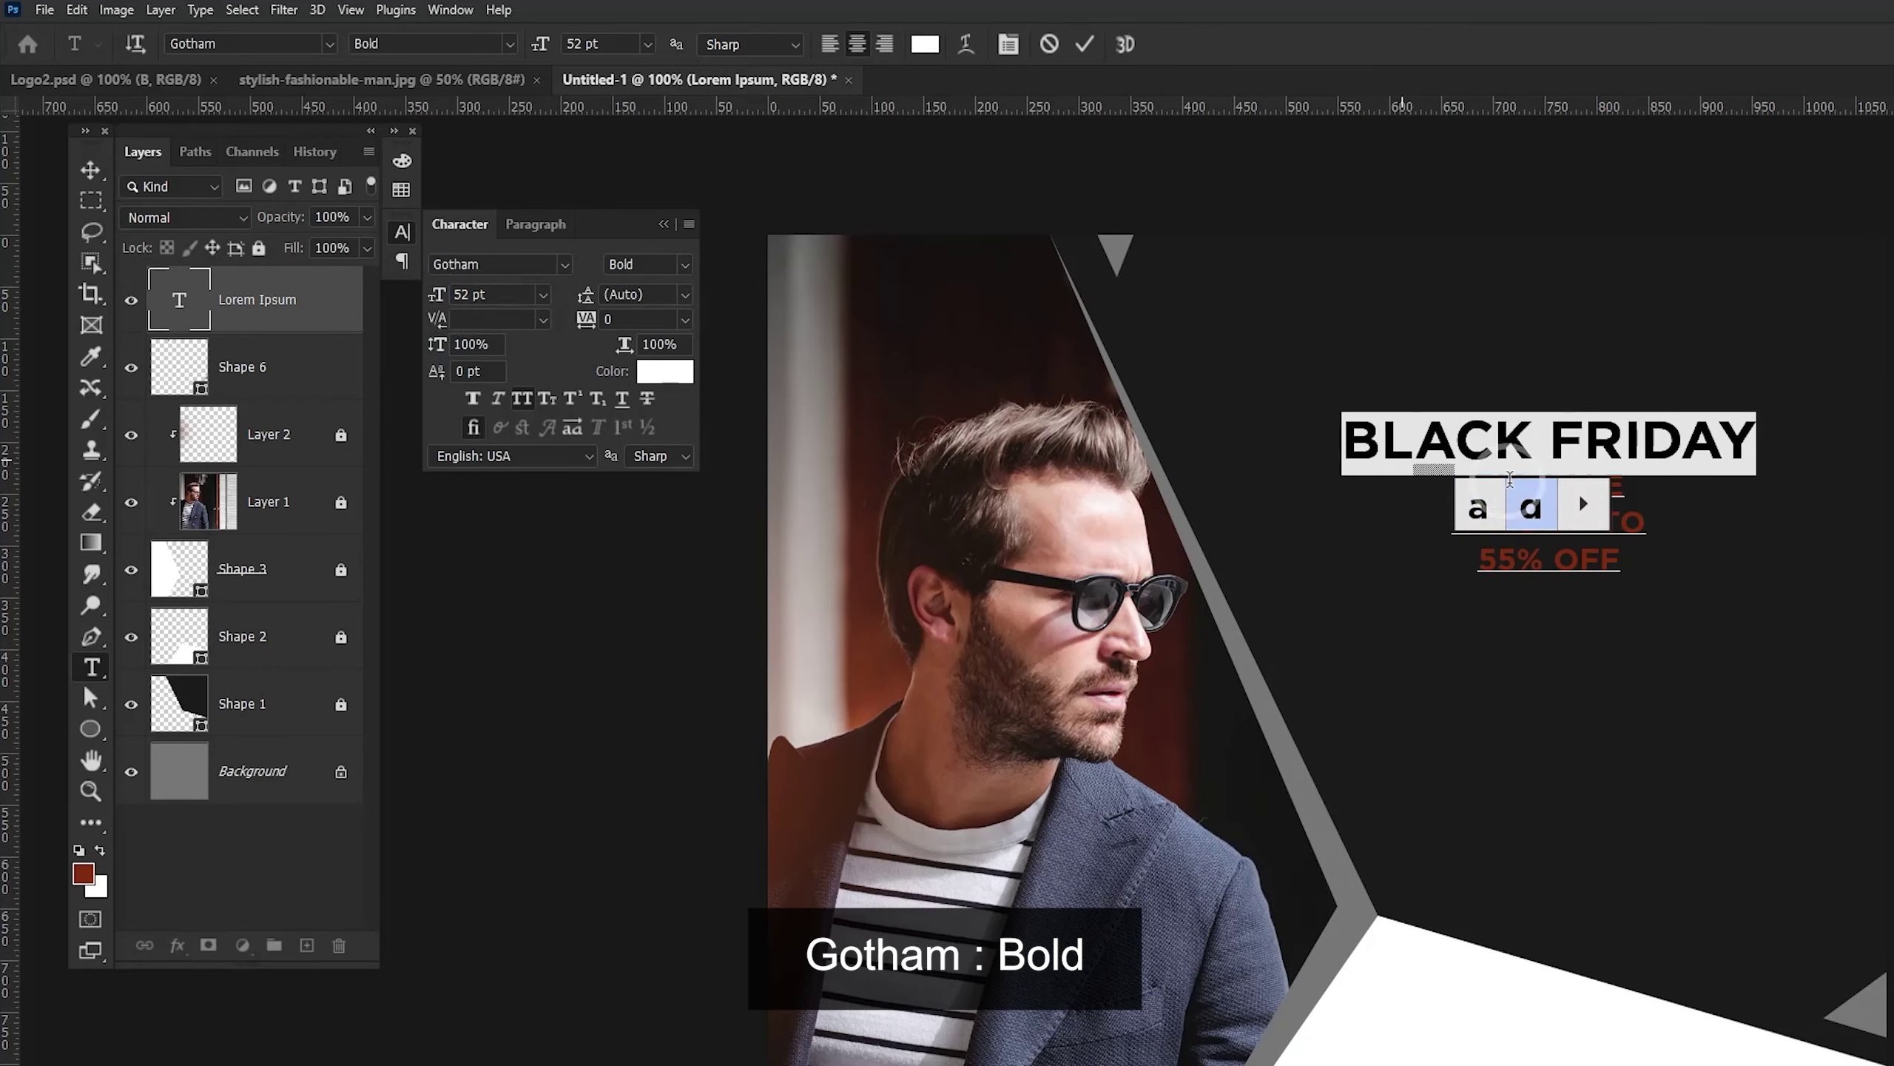
- Recolour the BIG SALE line orange #ED9907
click(1562, 490)
triple_click(1563, 489)
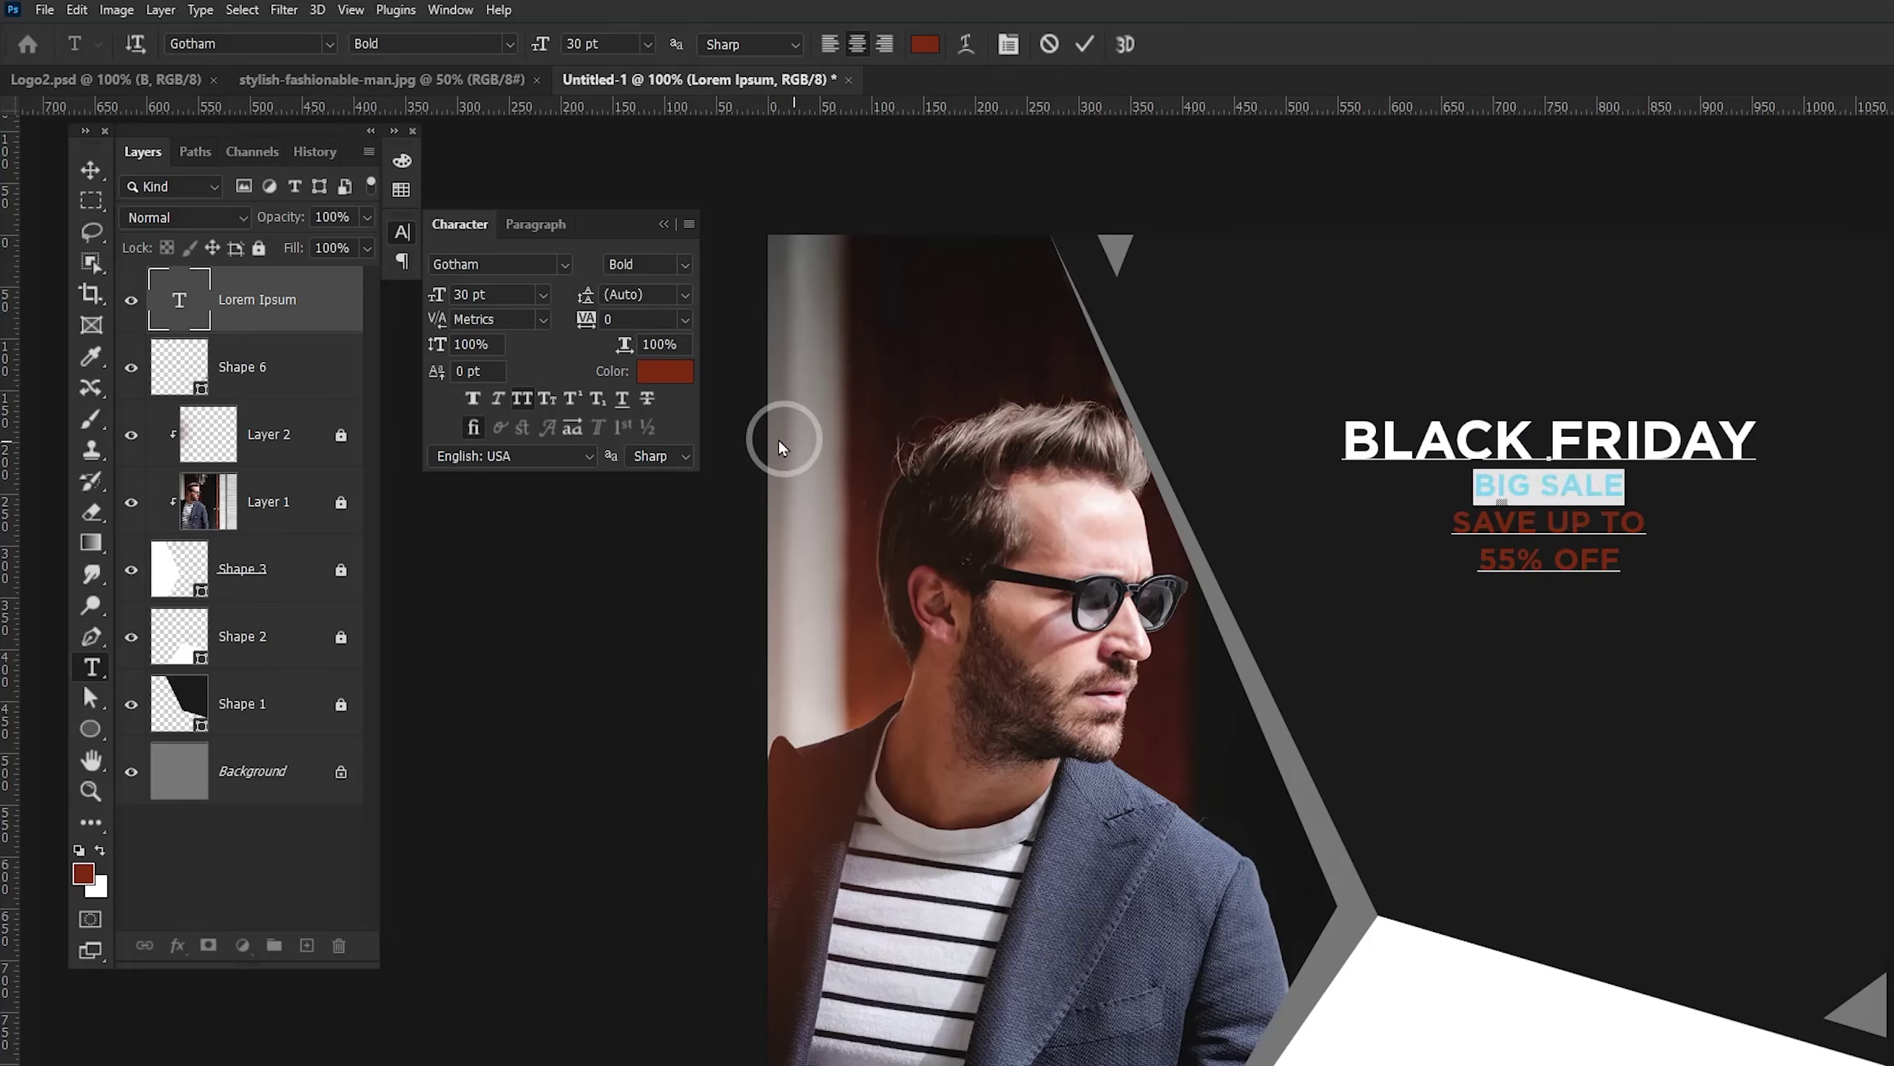
click(664, 371)
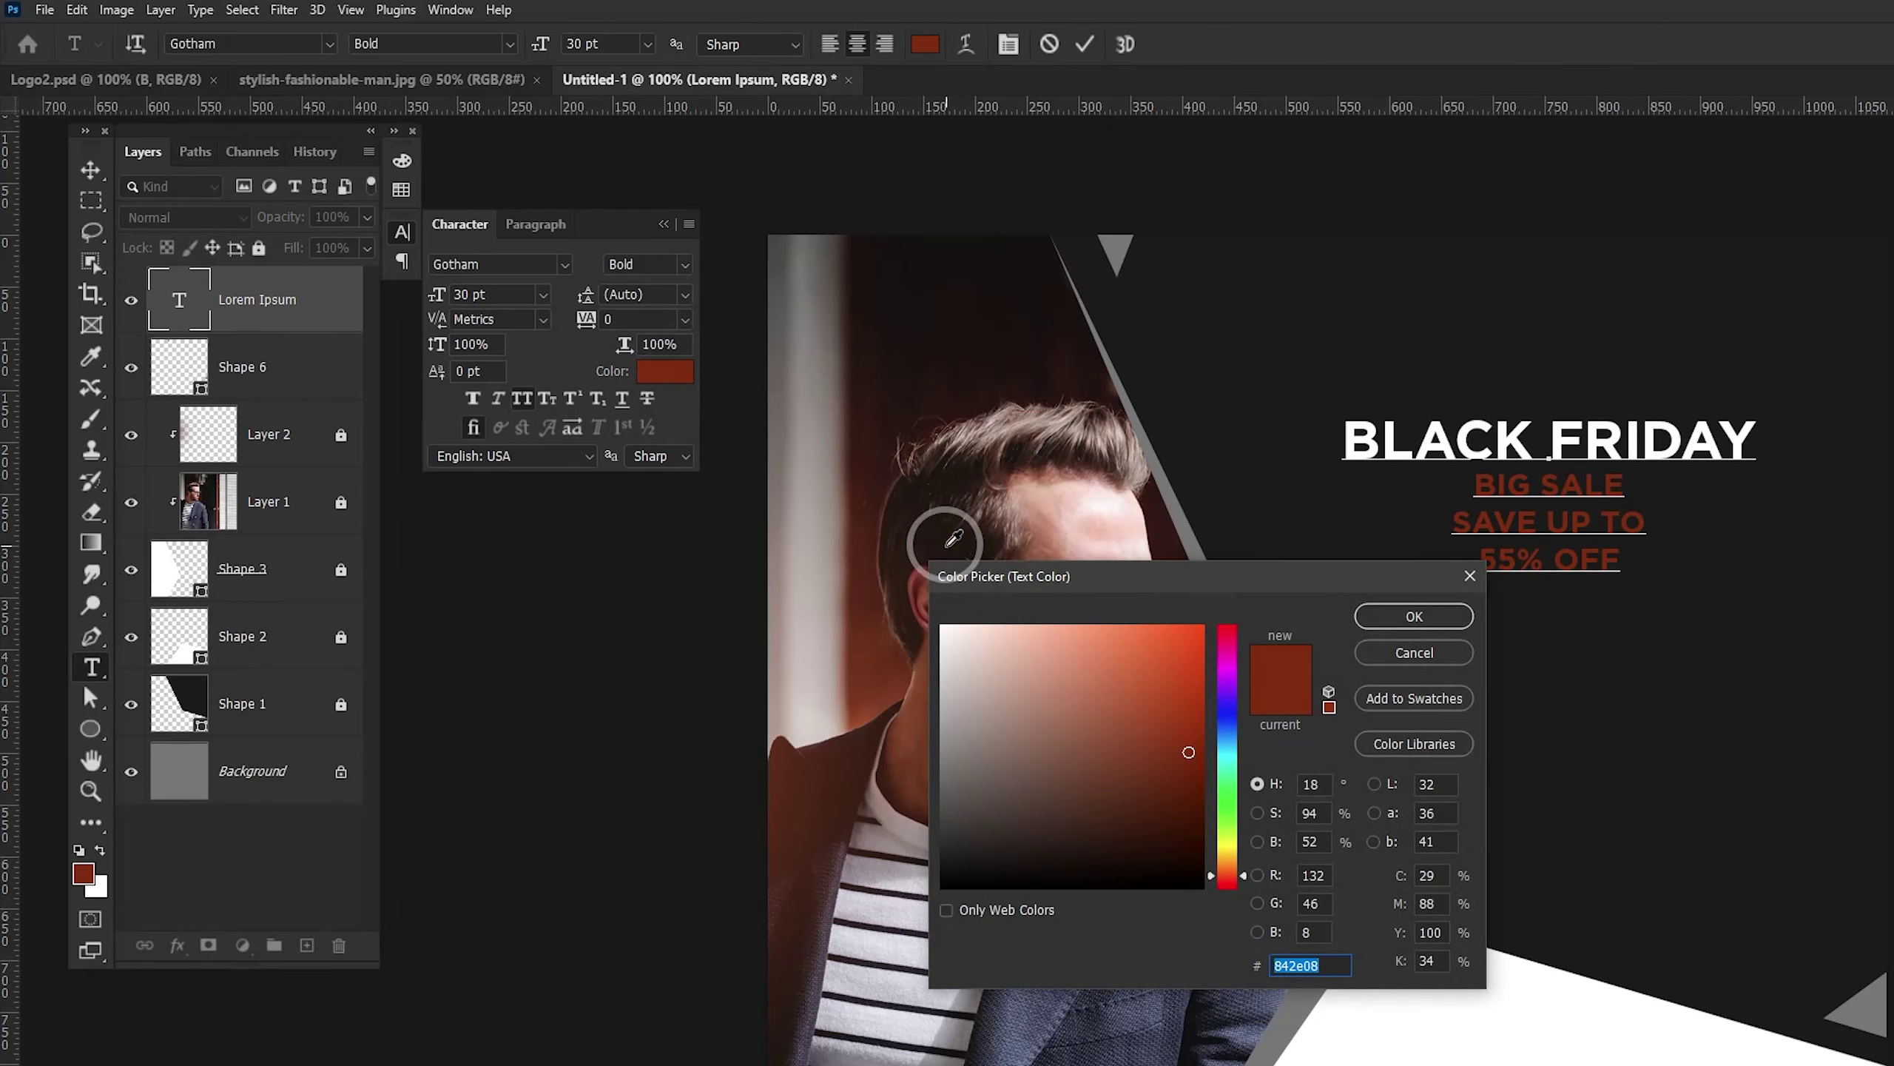
text(ed9)
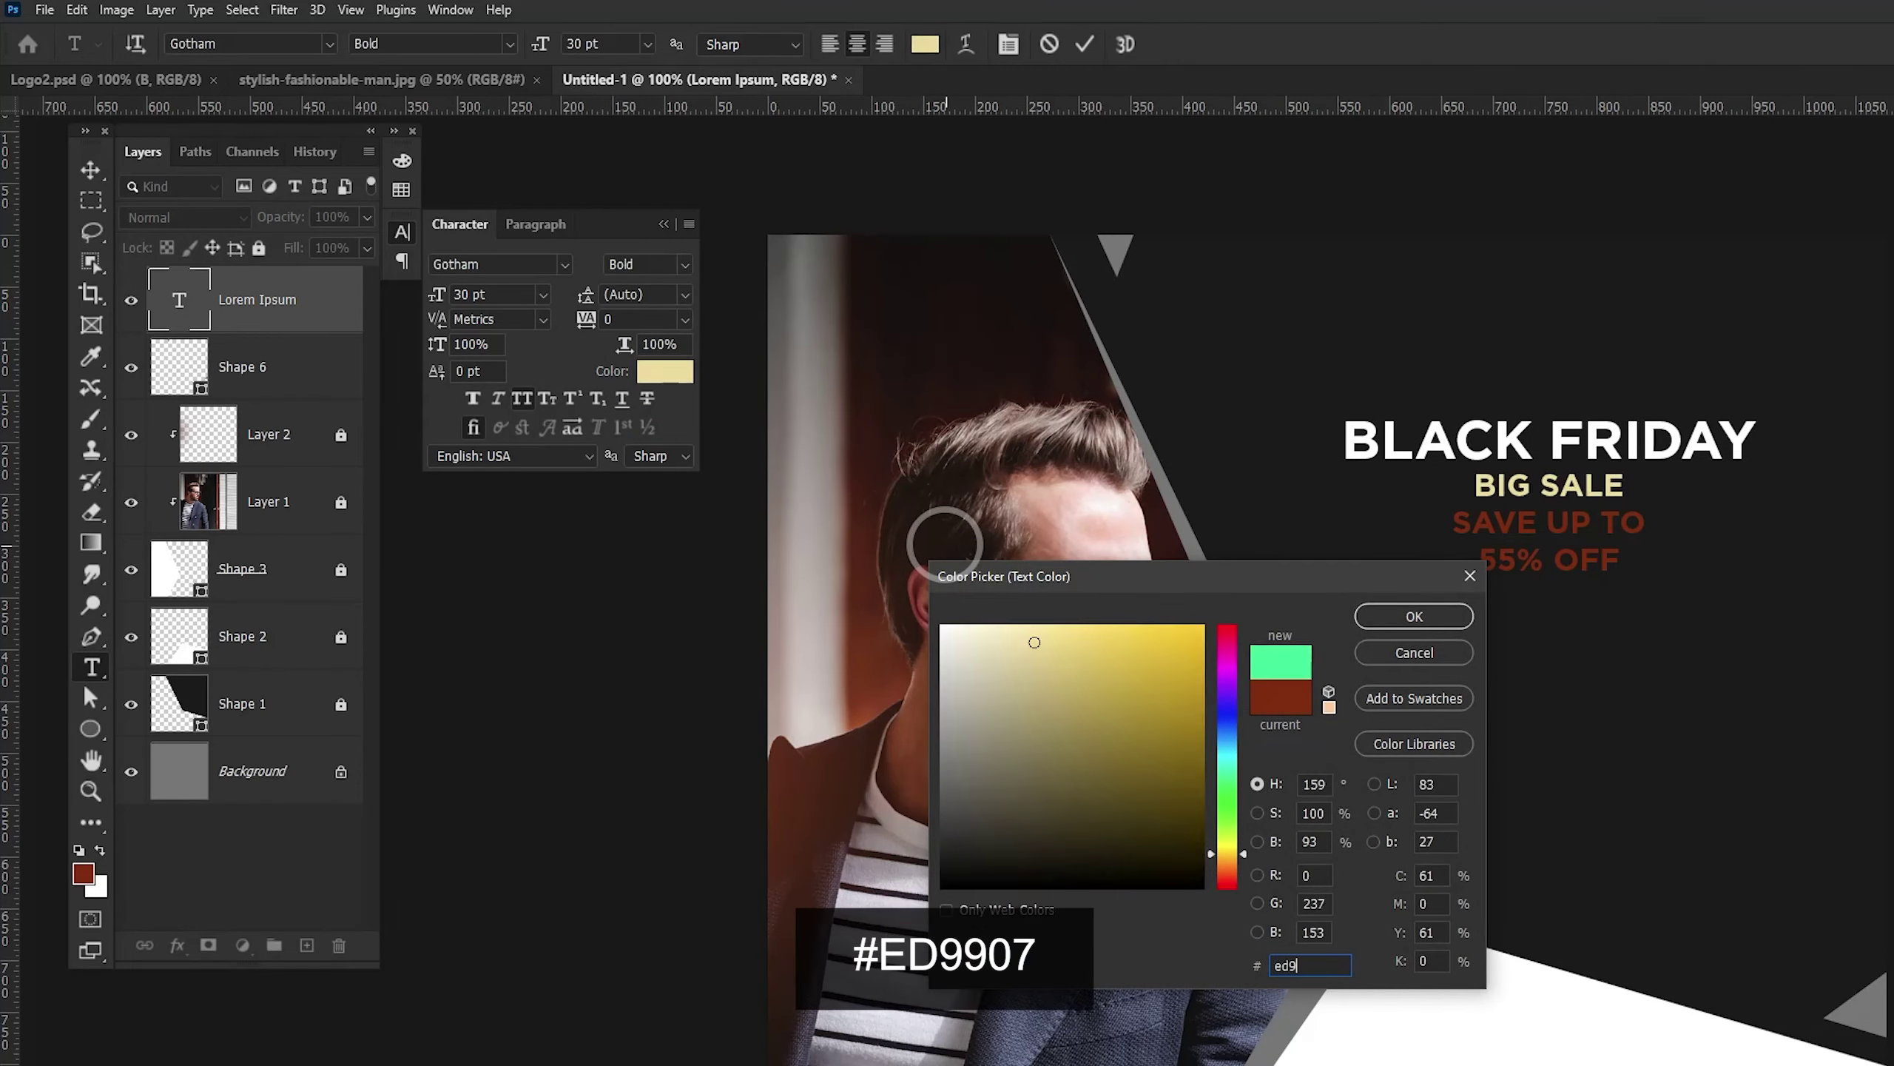
text(907)
click(1390, 612)
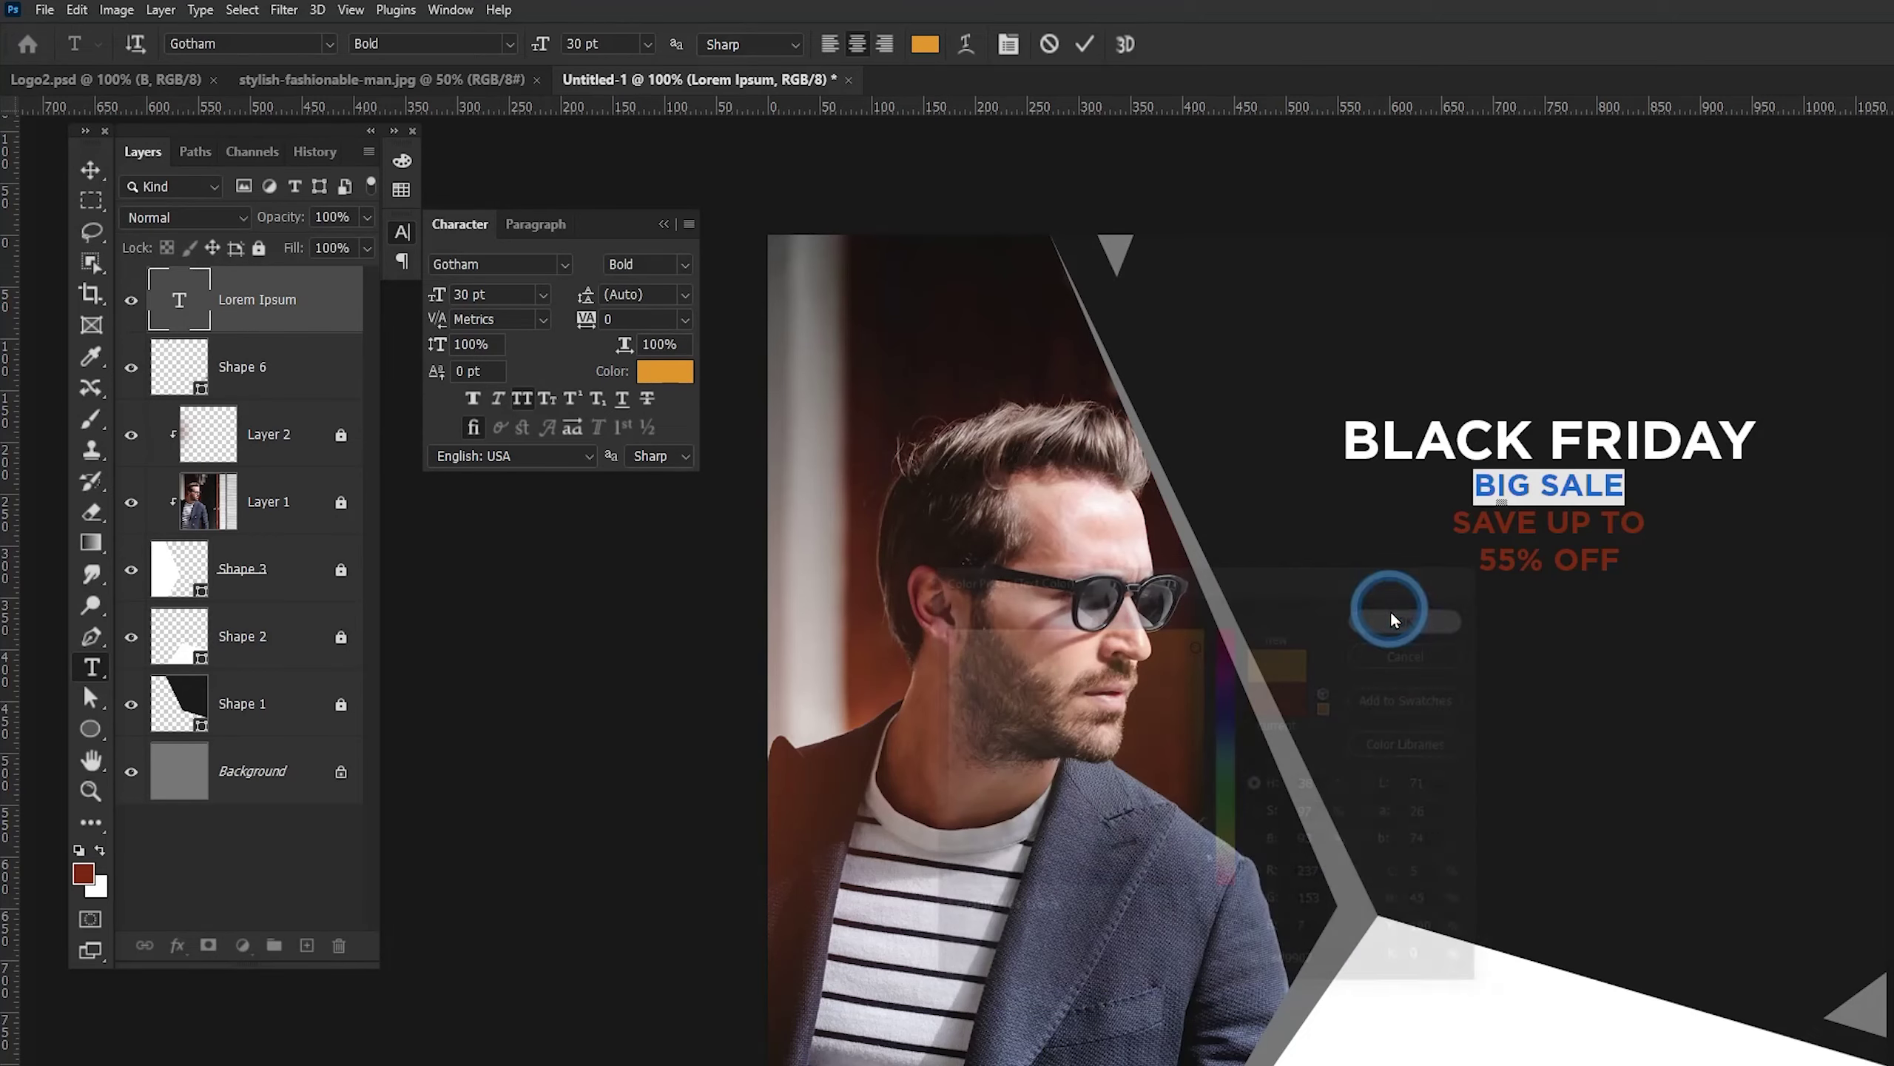
- Set BIG SALE in Bebas Kai and enlarge it to about 146 pt
text(beb)
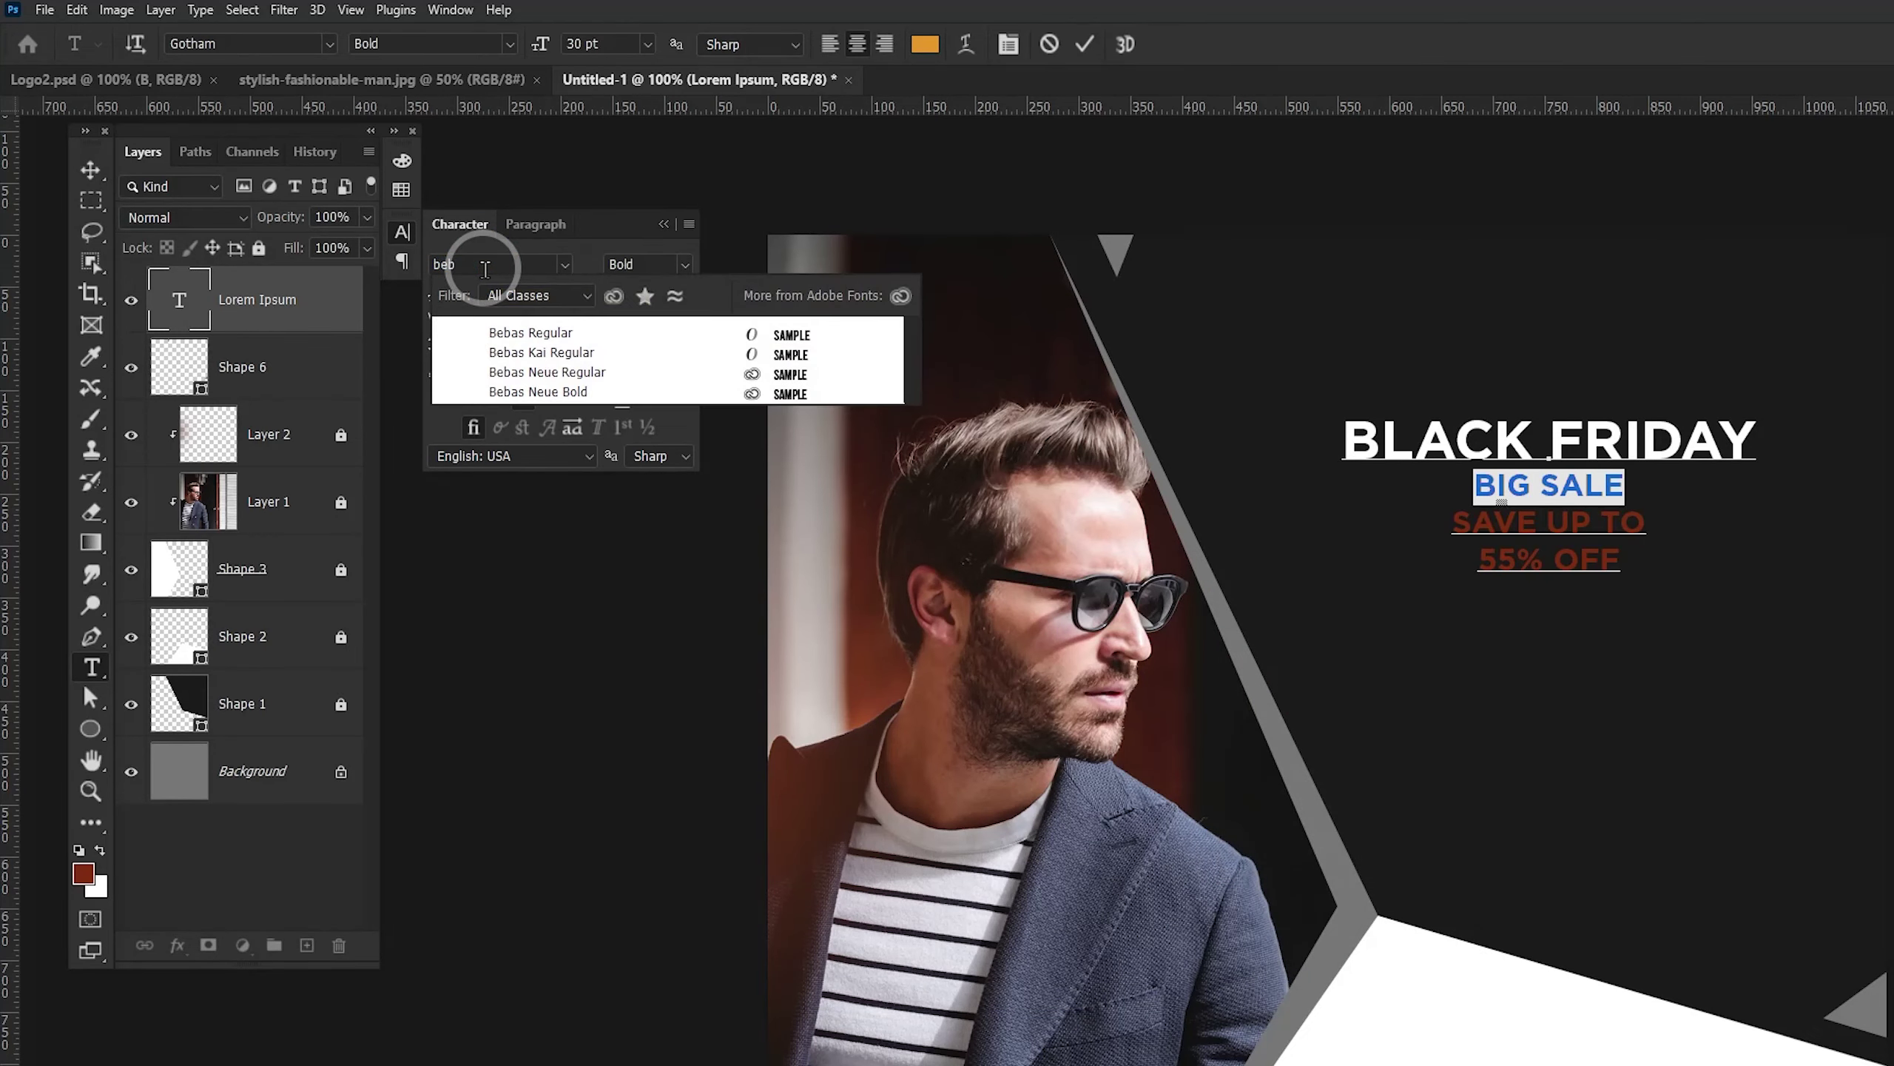
click(538, 334)
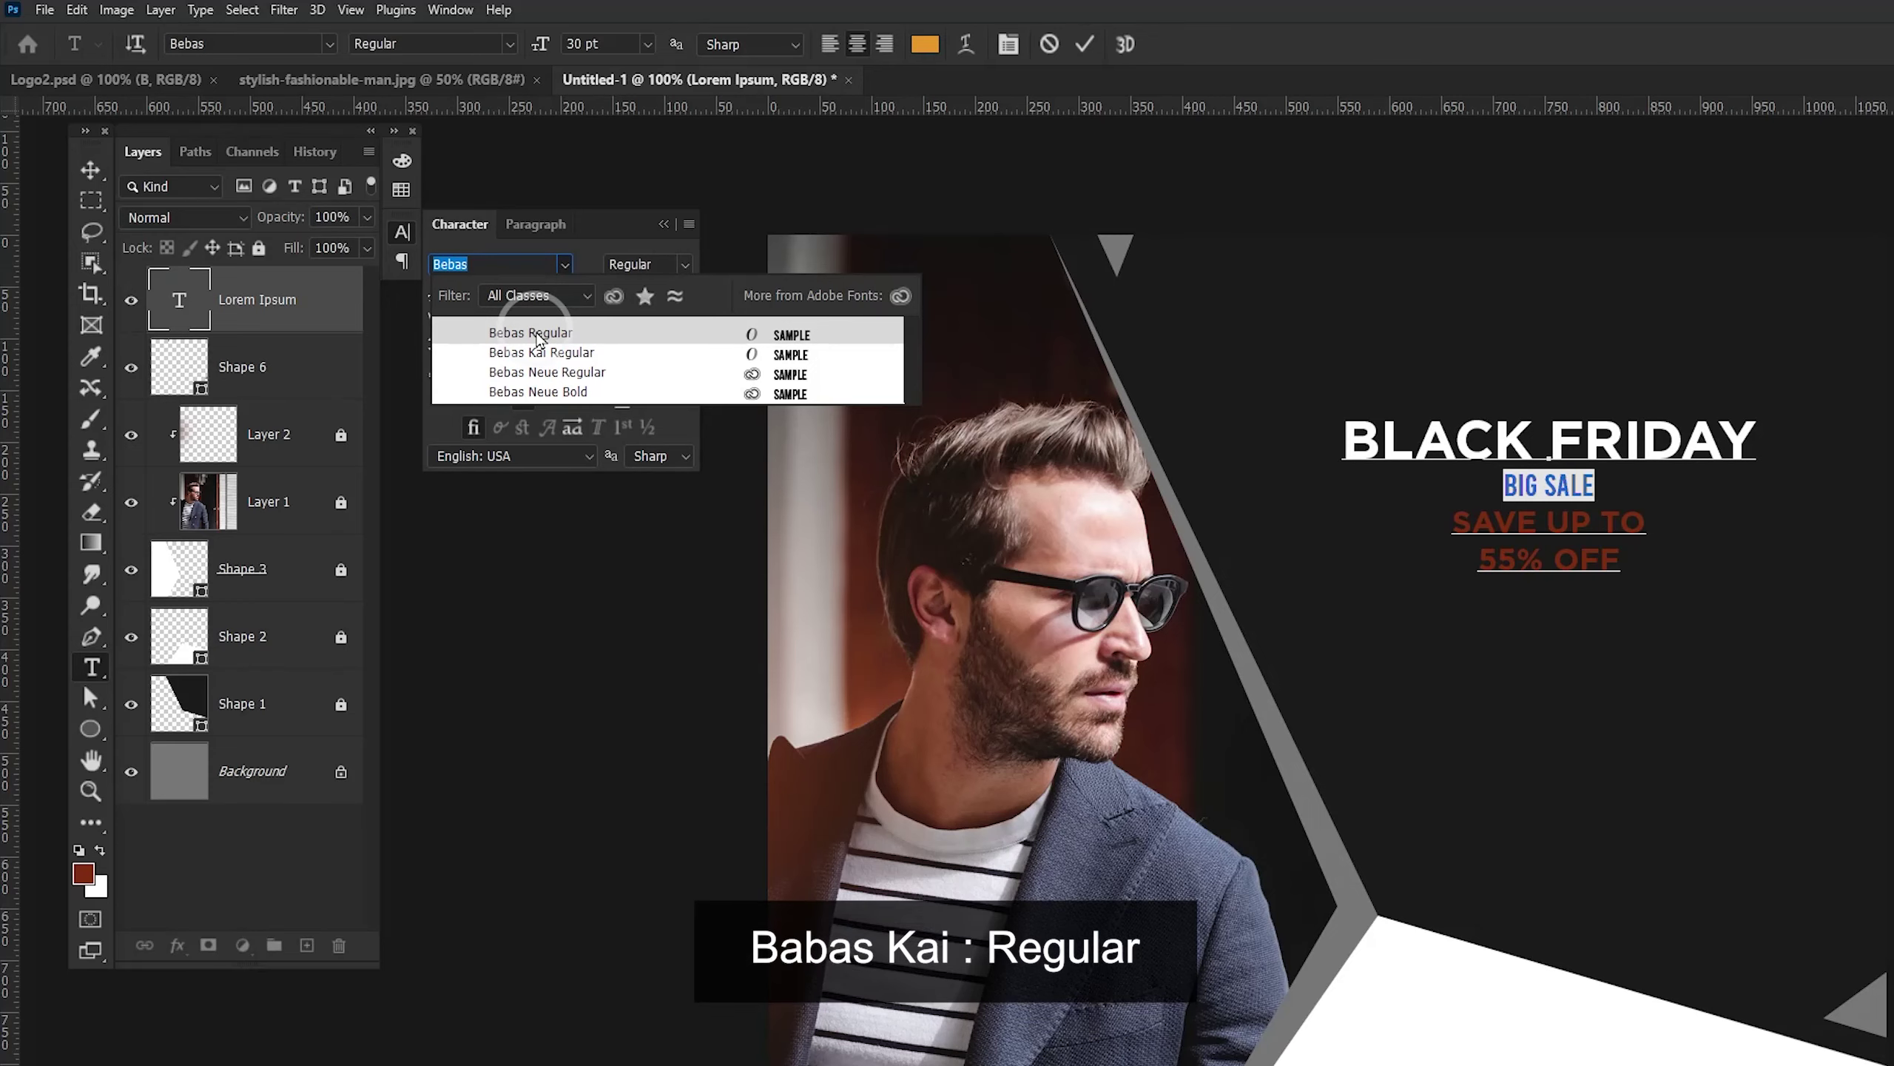
click(600, 355)
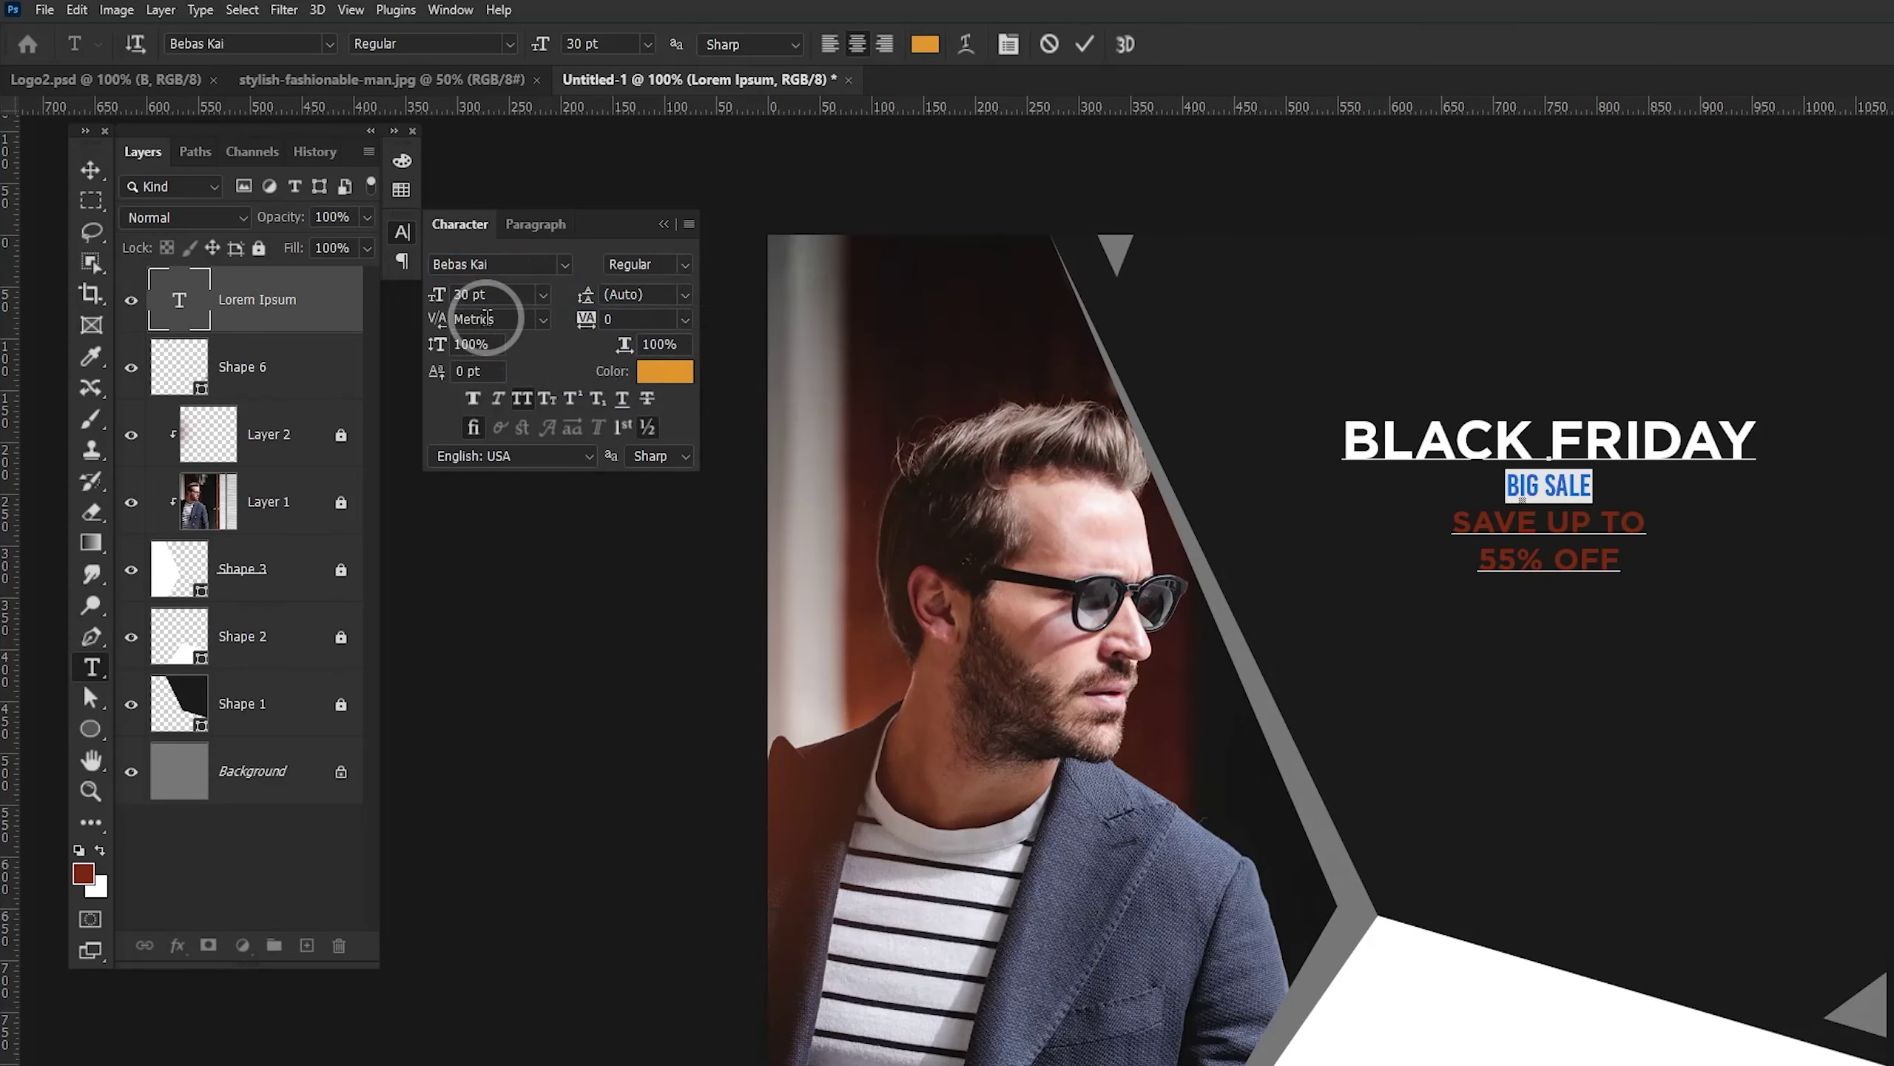
drag(436, 295, 556, 306)
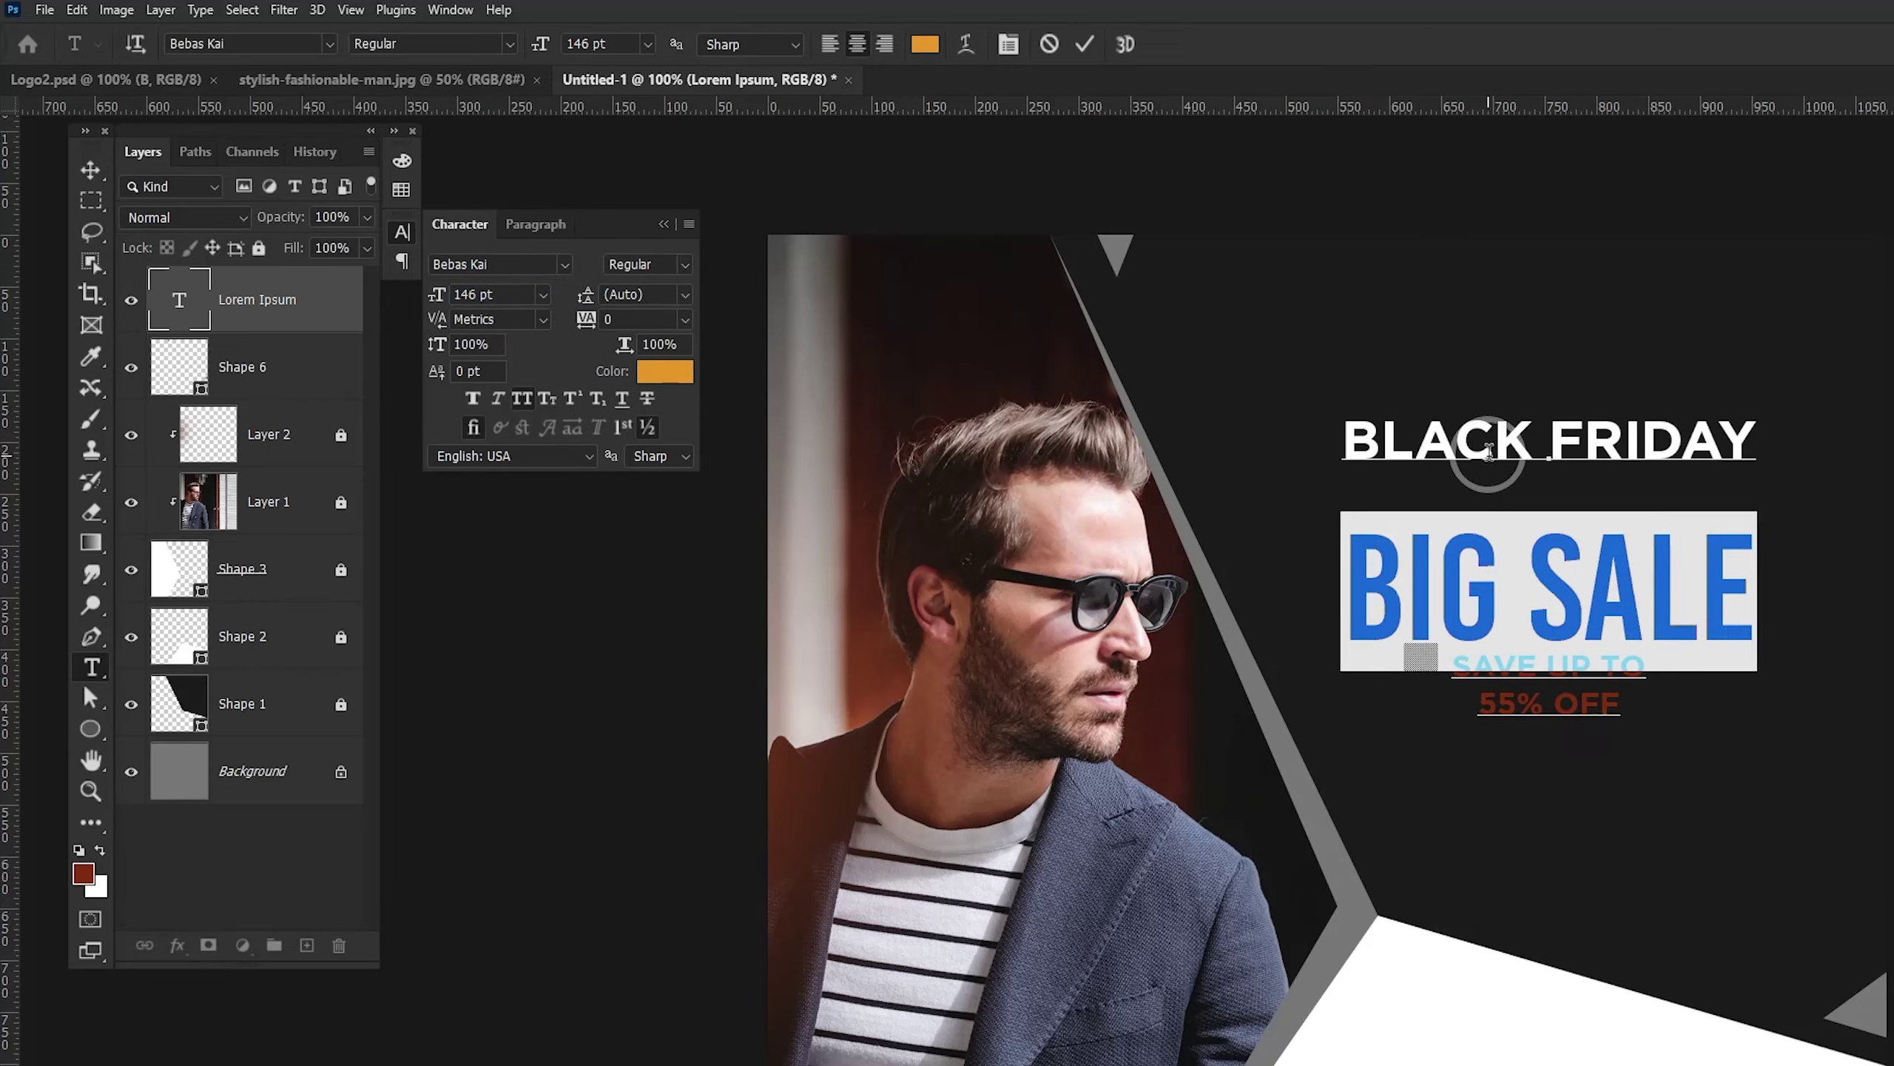
- Widen the line spacing across BLACK FRIDAY and BIG SALE to push BIG SALE lower
drag(1494, 446, 1771, 448)
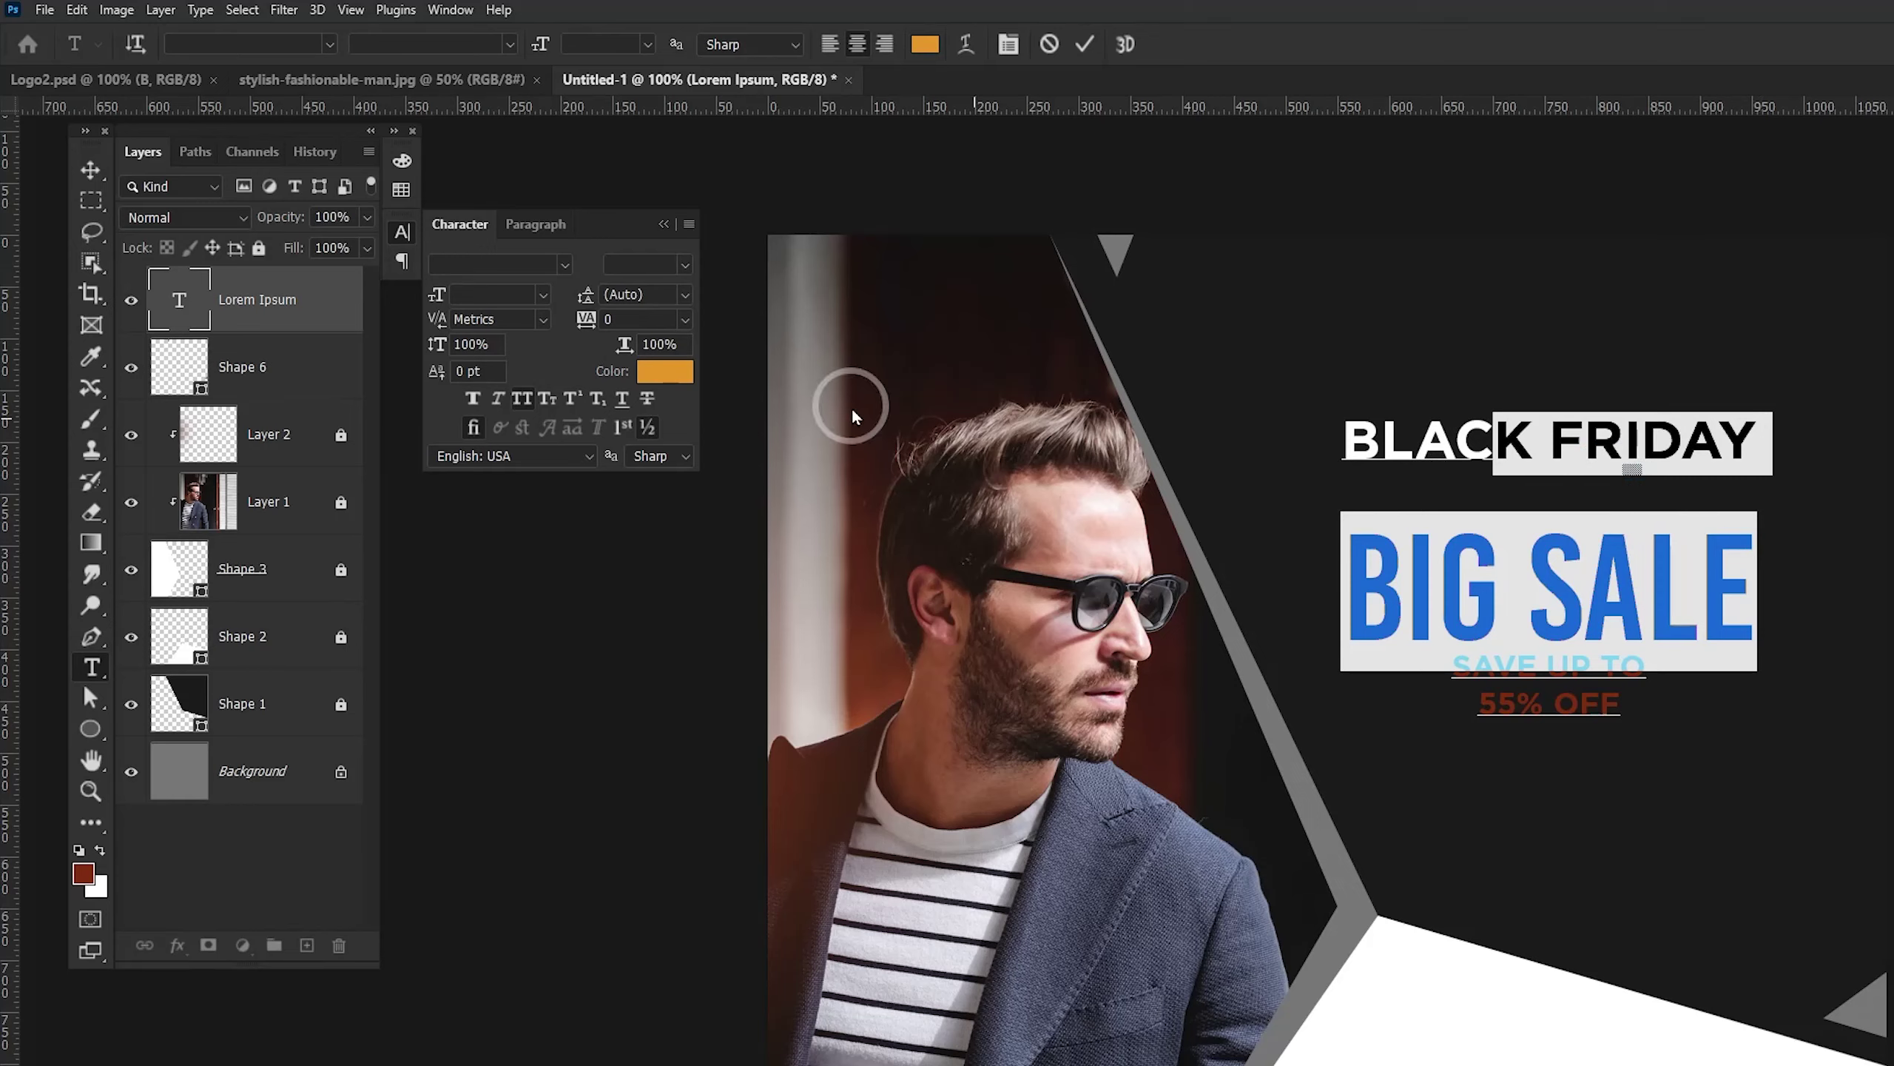
click(685, 295)
click(627, 543)
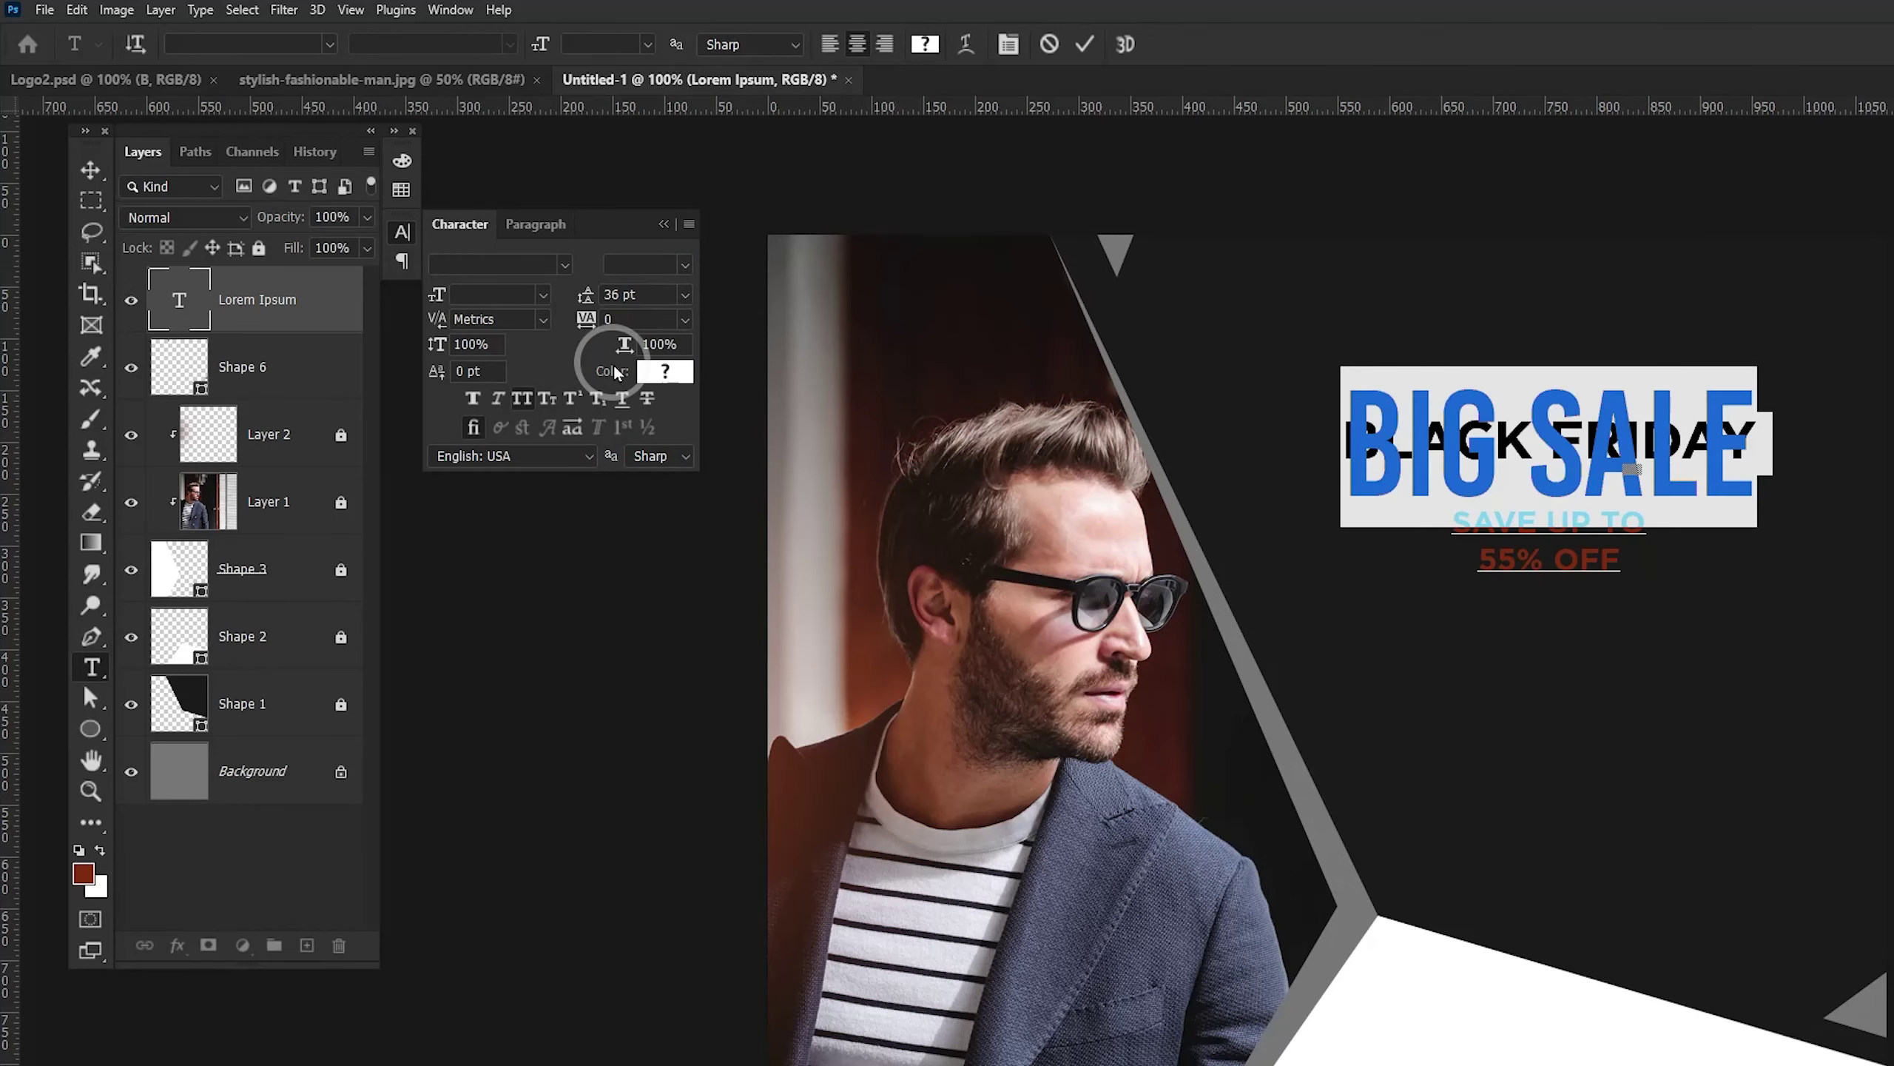
drag(586, 294, 671, 298)
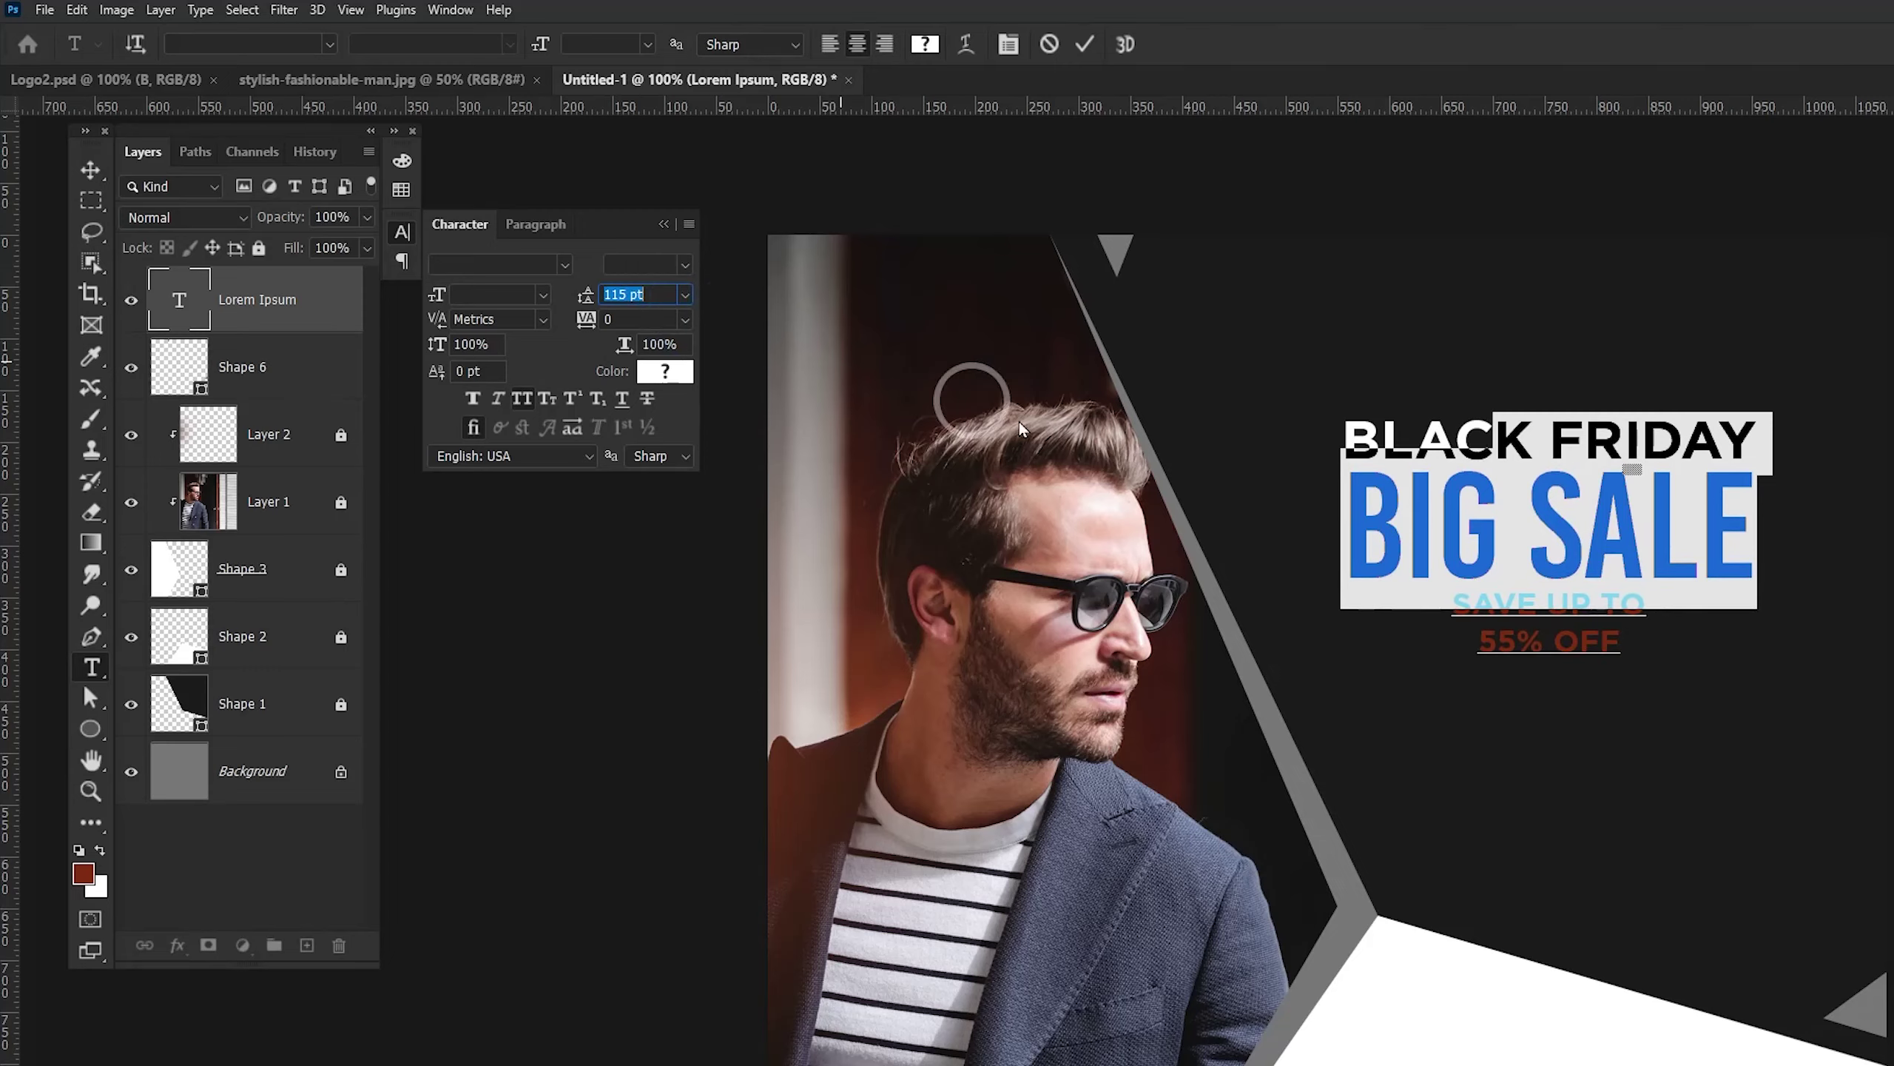
- Set BIG SALE to 148 pt with 119 pt leading
click(1550, 527)
triple_click(1549, 527)
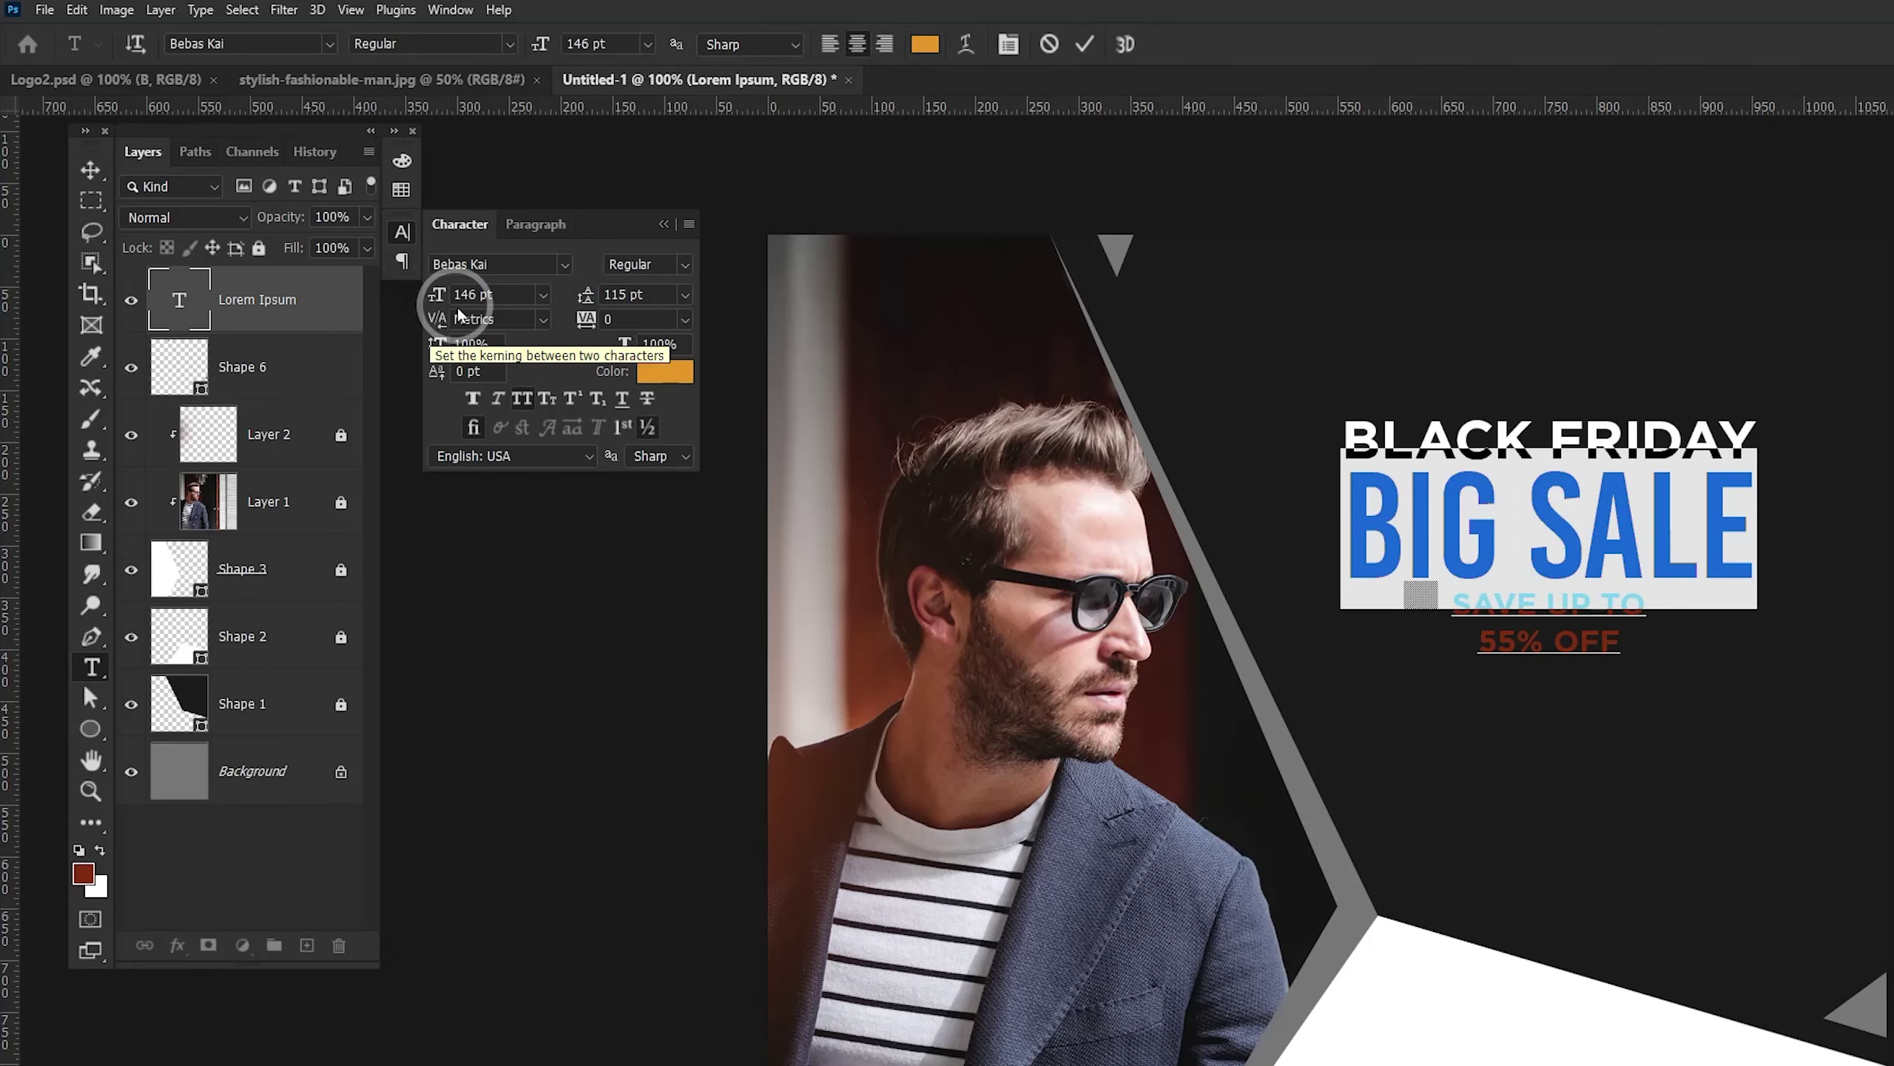
drag(441, 301, 448, 299)
drag(586, 294, 621, 296)
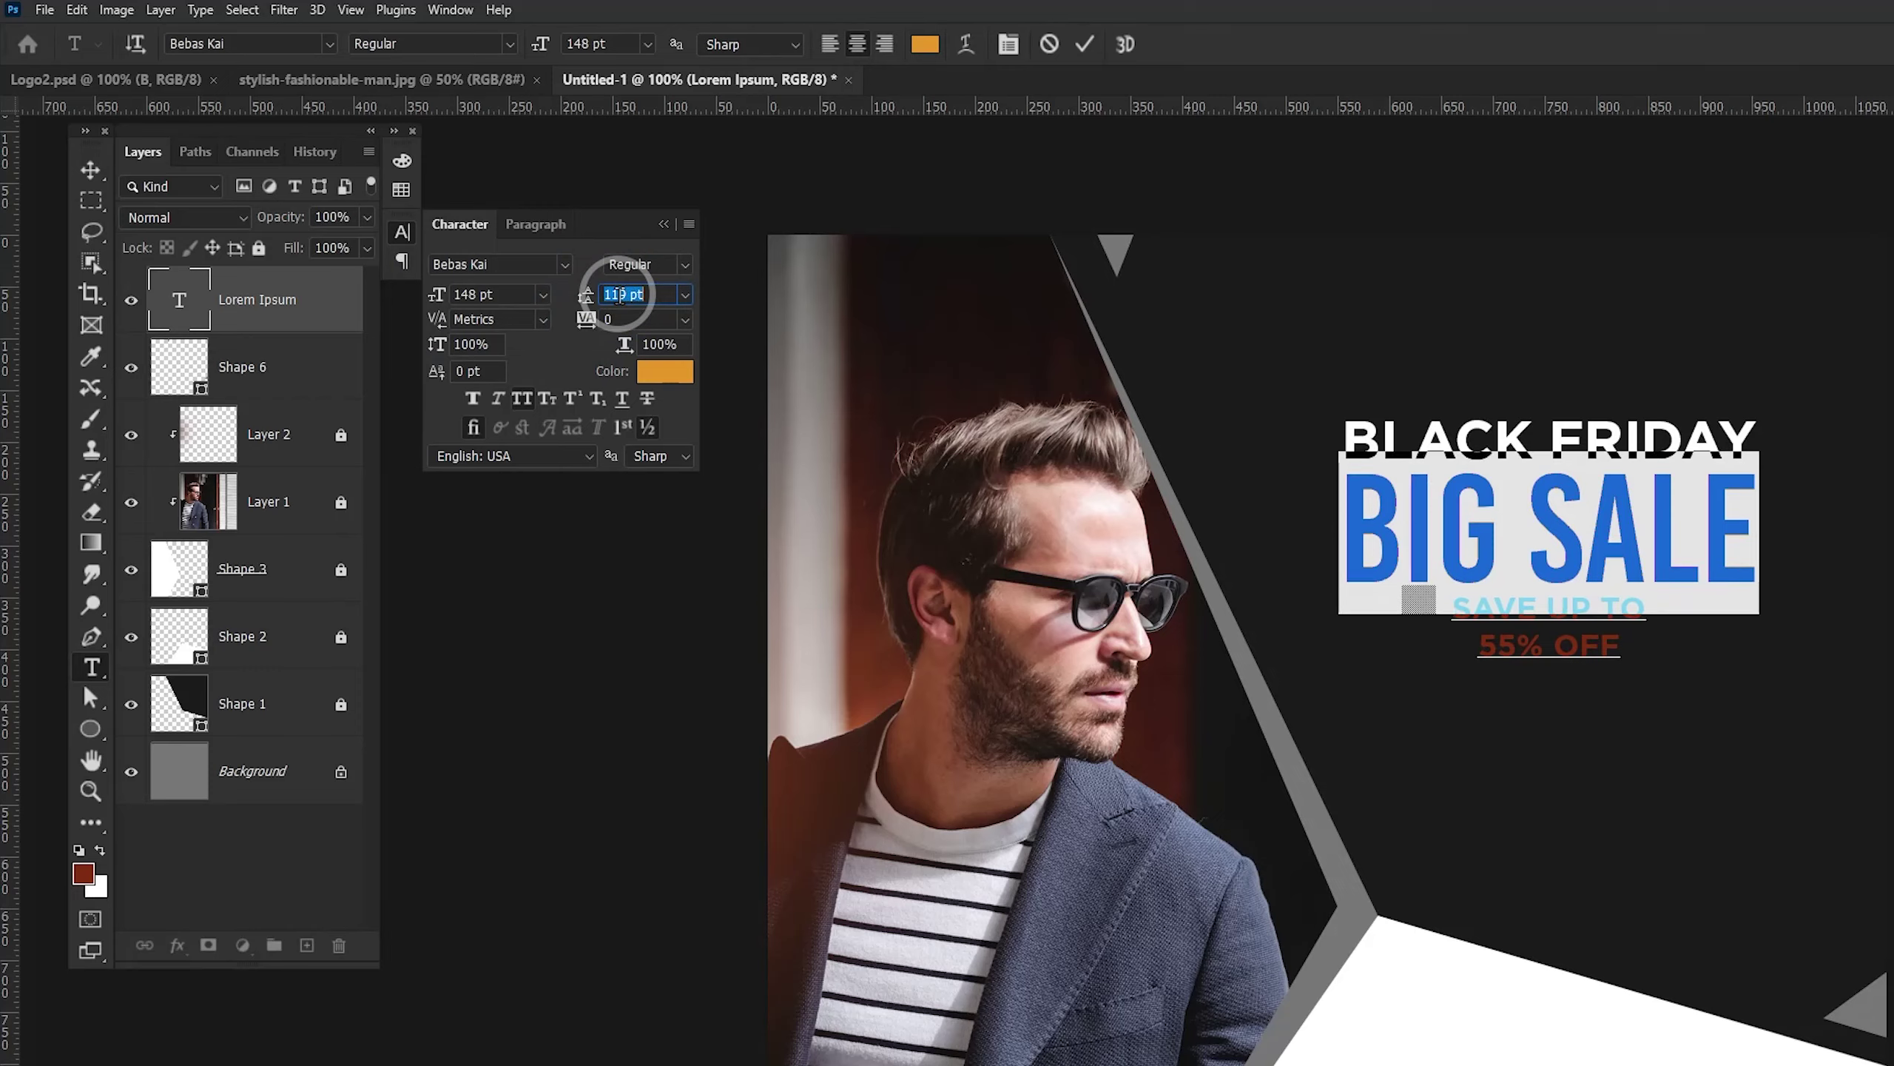
click(1525, 612)
- Make the SAVE UP TO line white in the Gotham Book weight
triple_click(1525, 612)
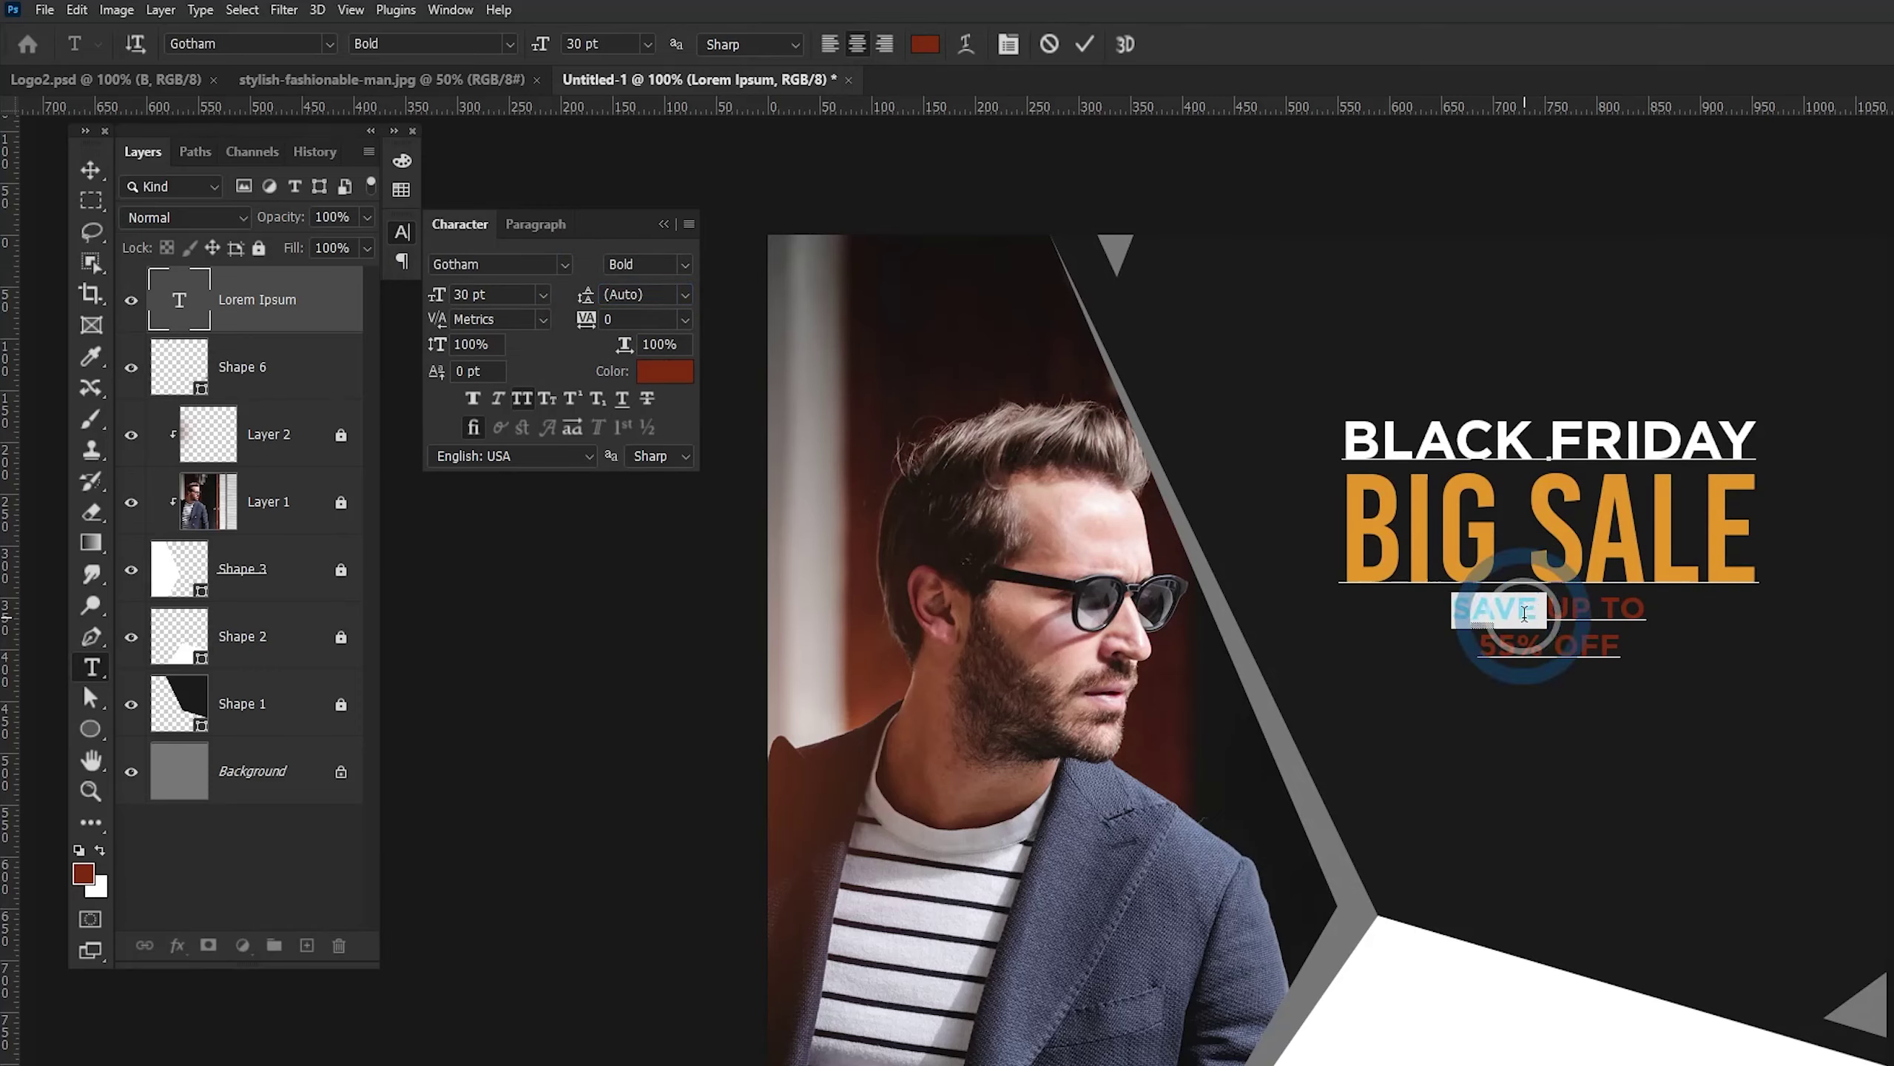
click(682, 264)
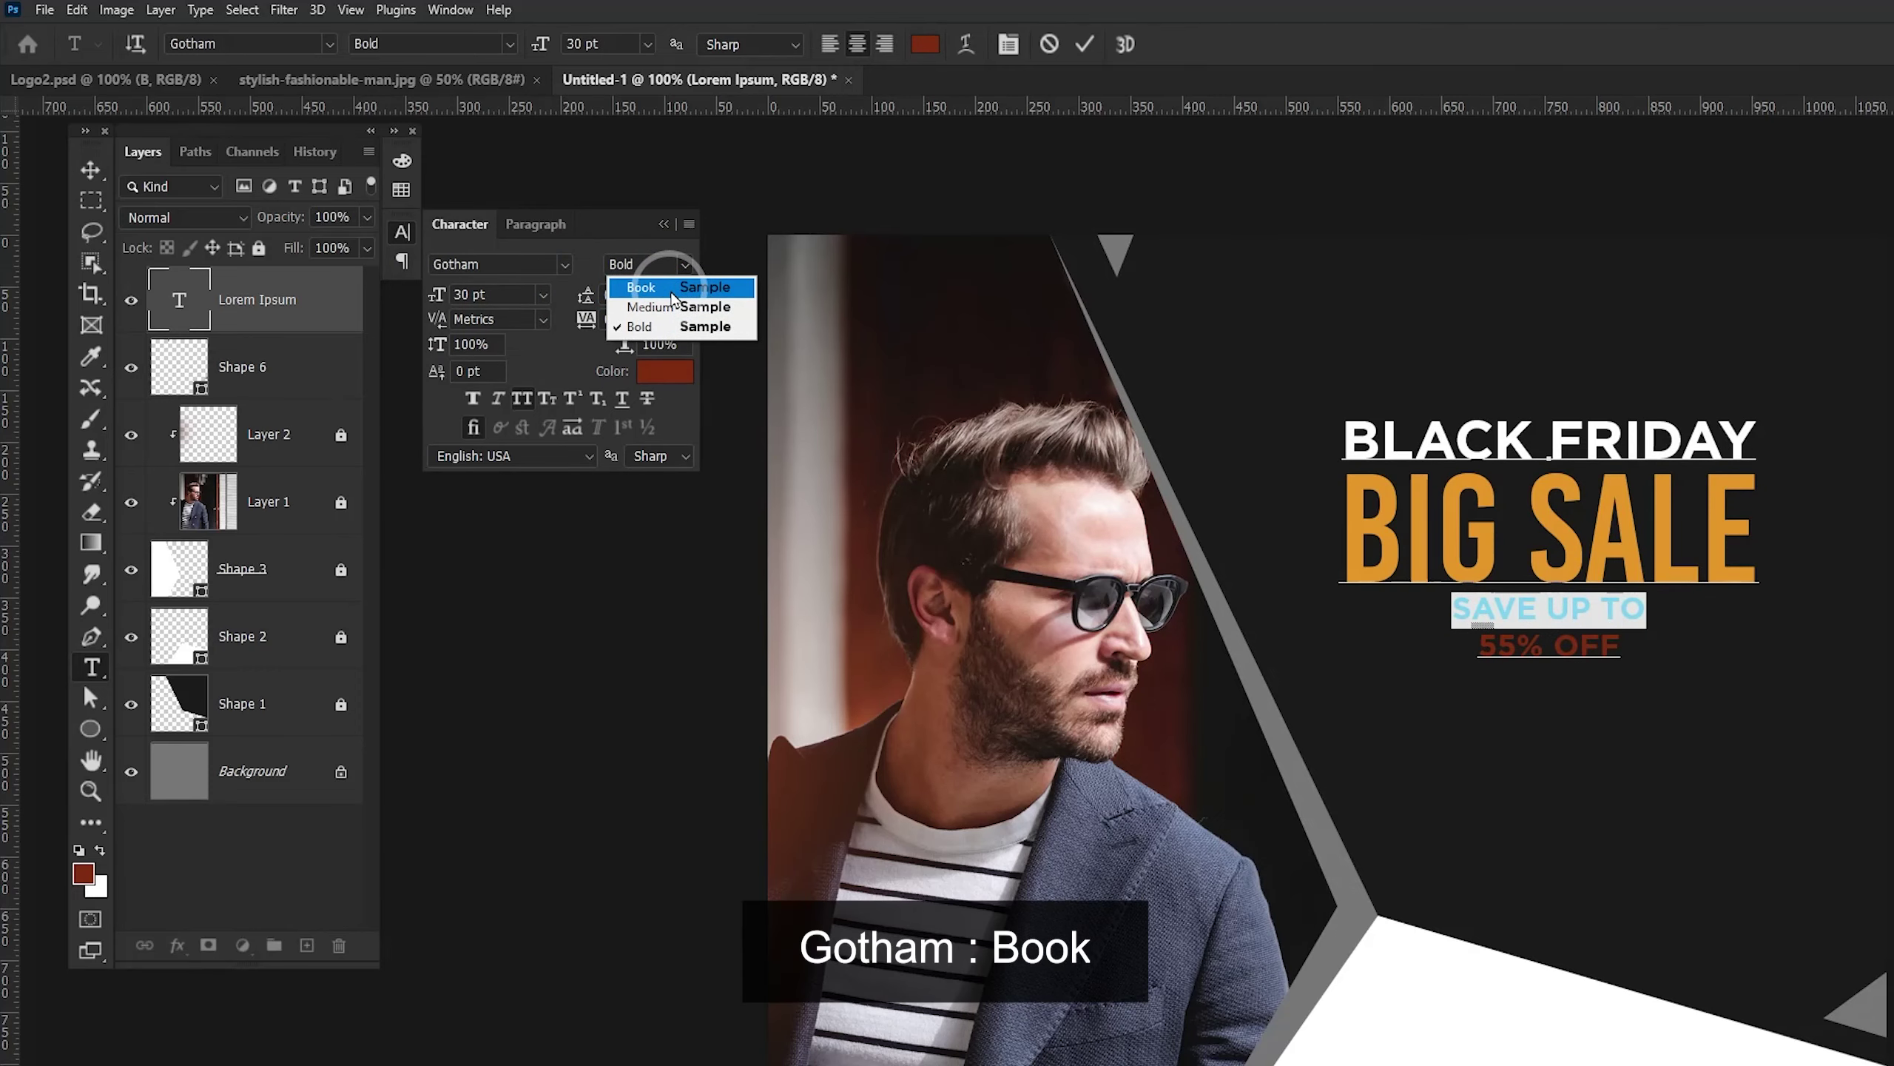
click(635, 283)
click(664, 371)
click(944, 628)
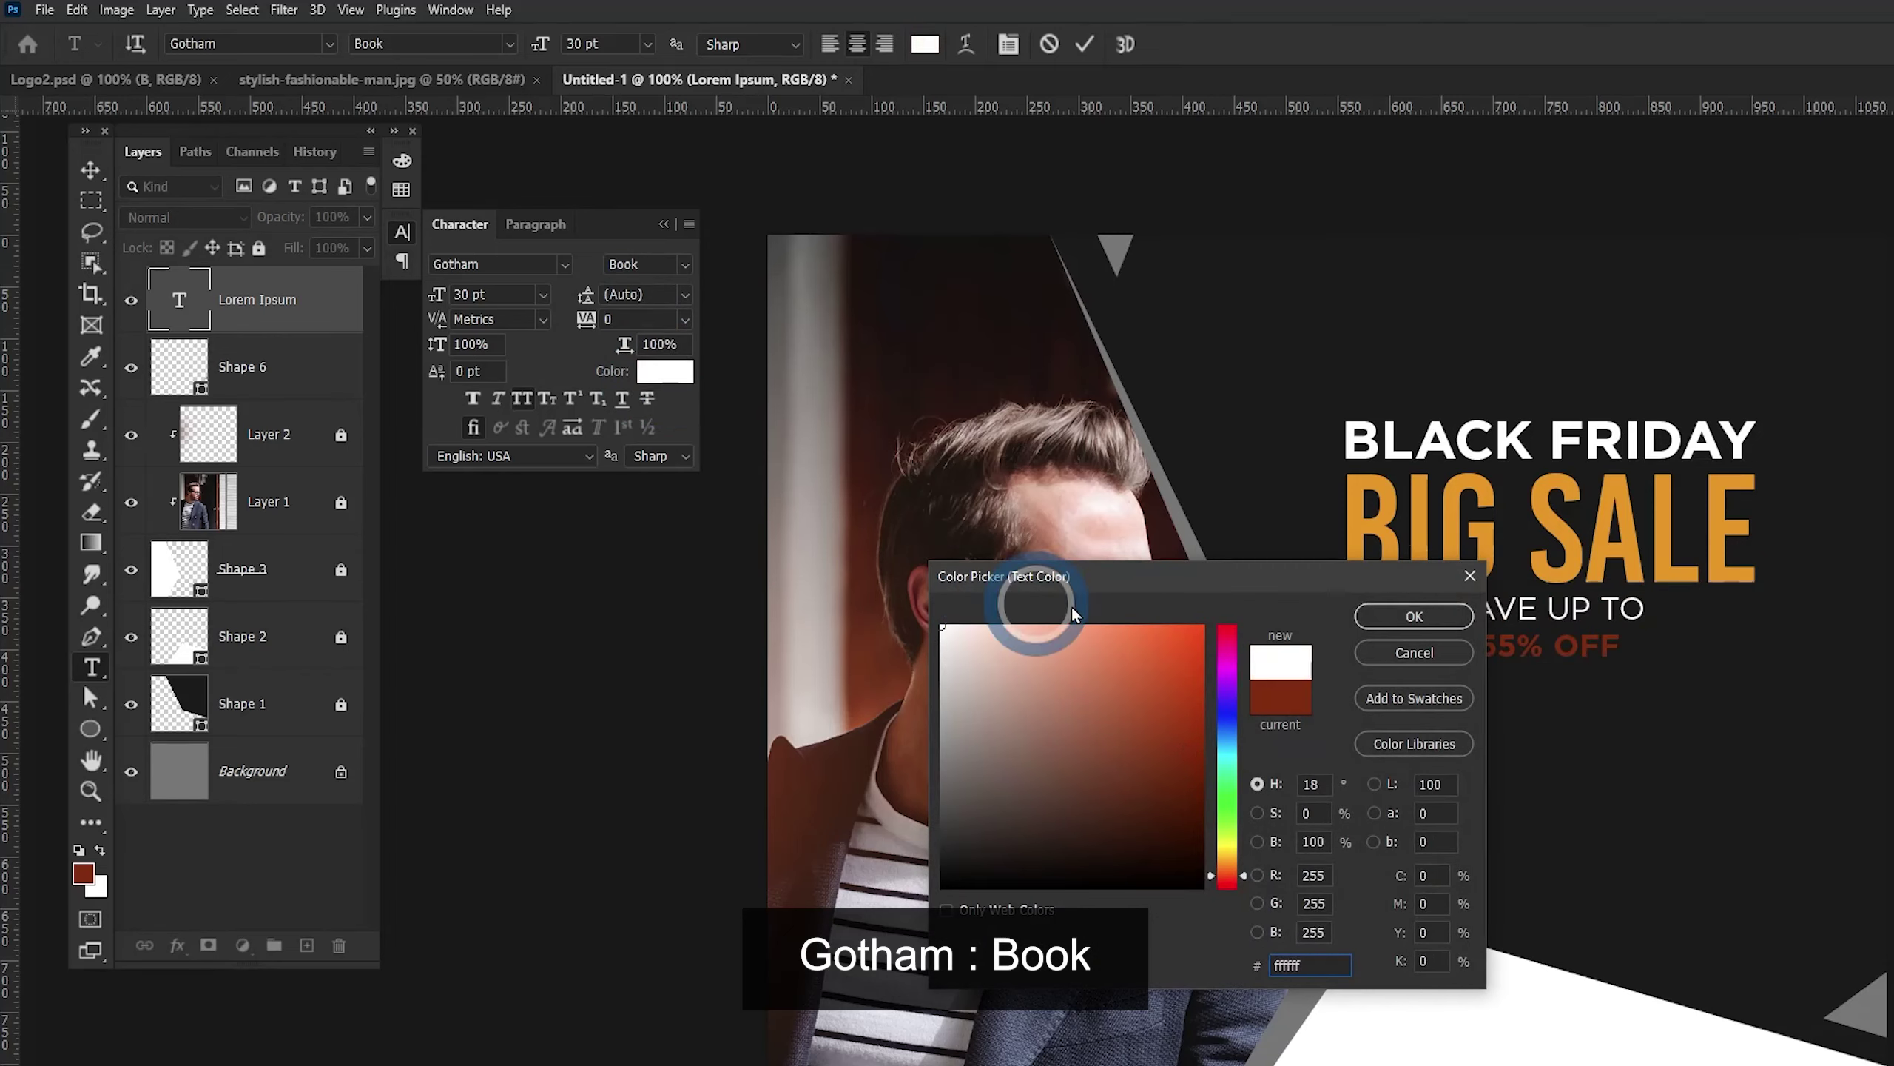
click(1414, 616)
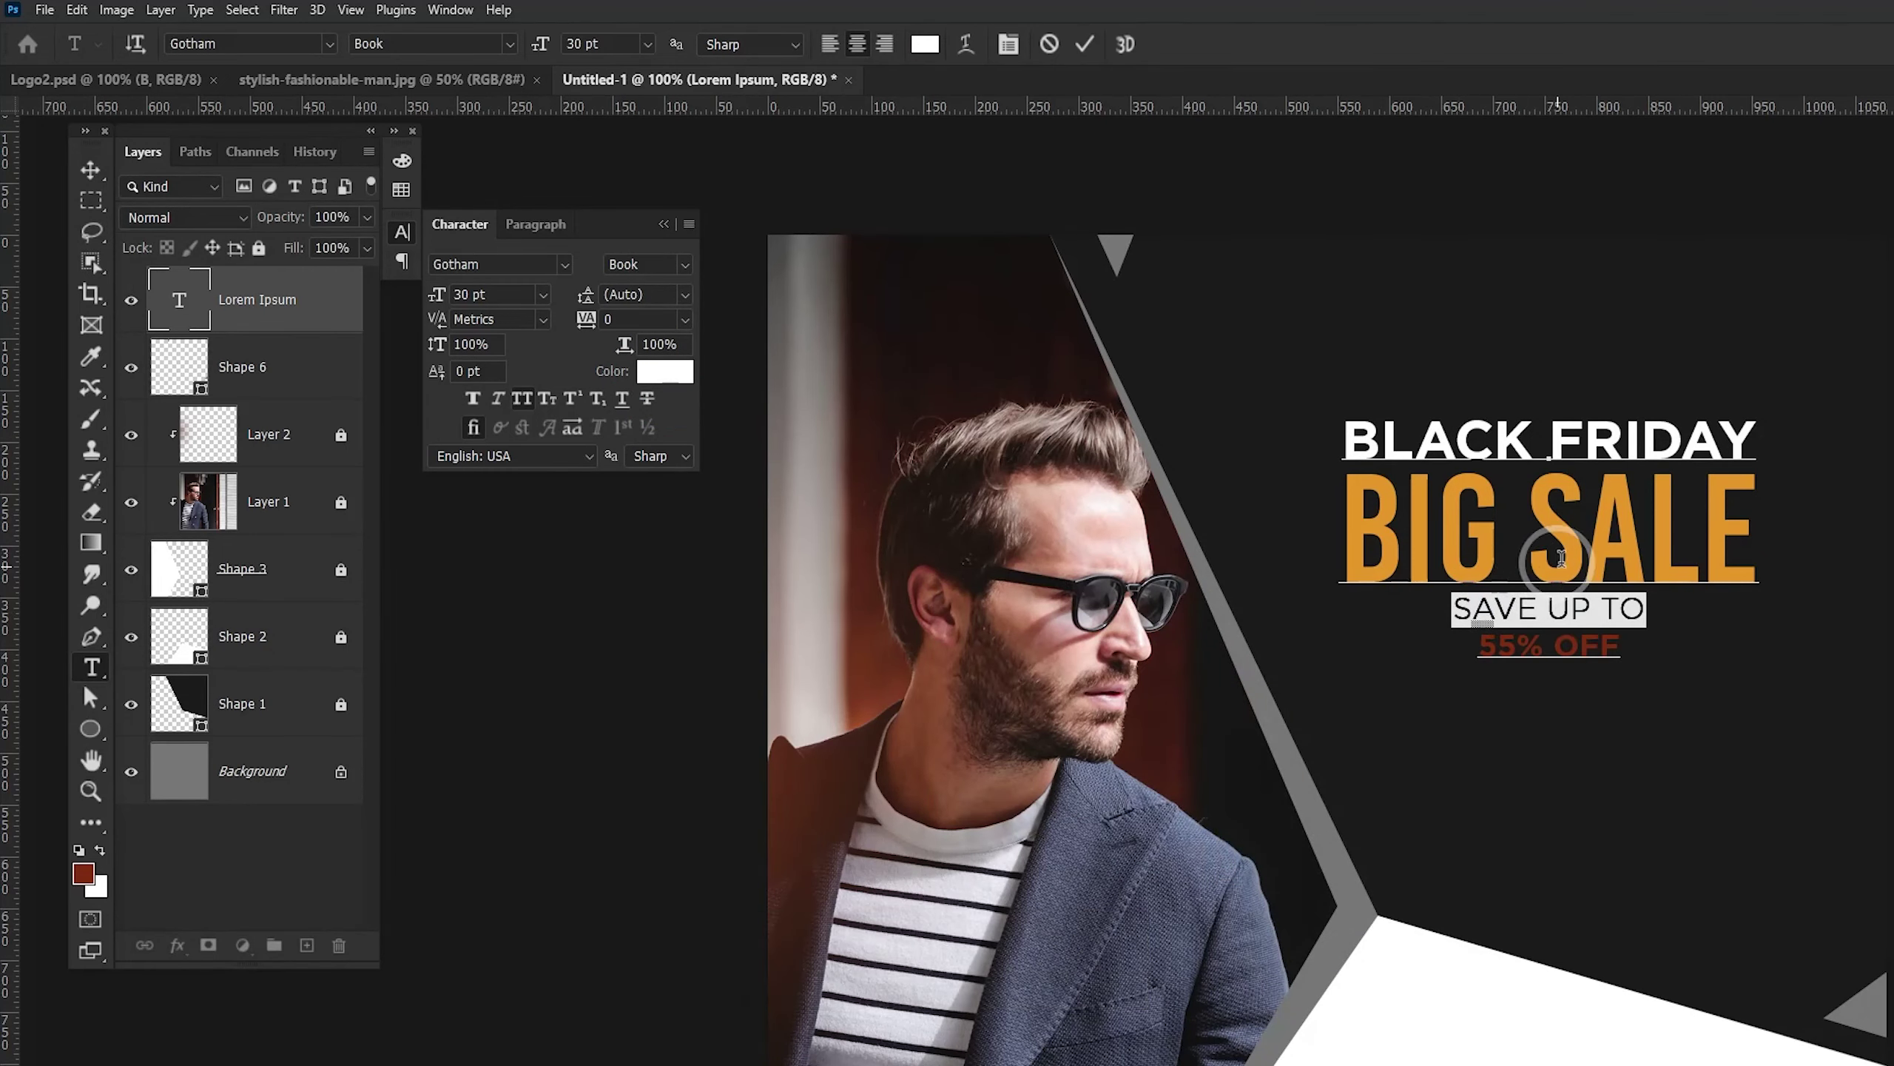
- Set the leading from SALE through SAVE UP TO to 50 pt
click(1544, 543)
drag(1543, 544, 1604, 608)
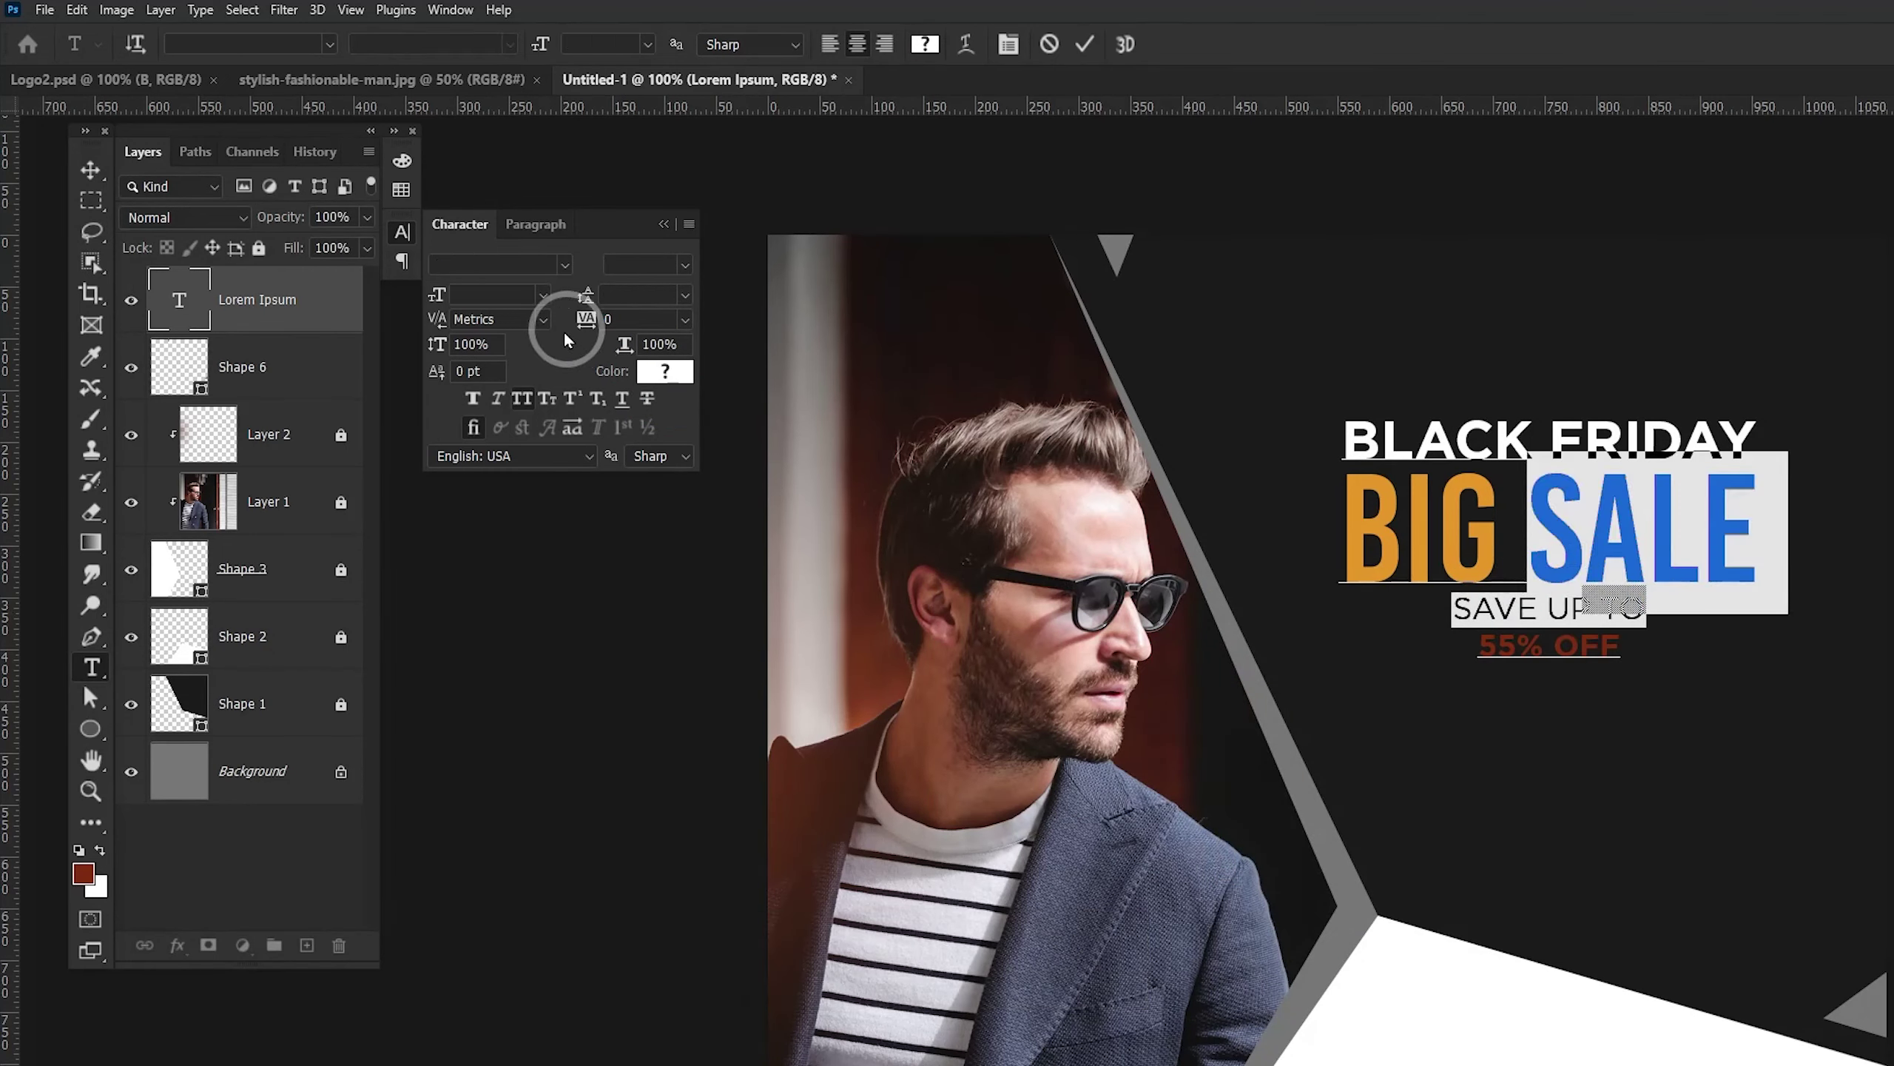
click(684, 294)
click(643, 599)
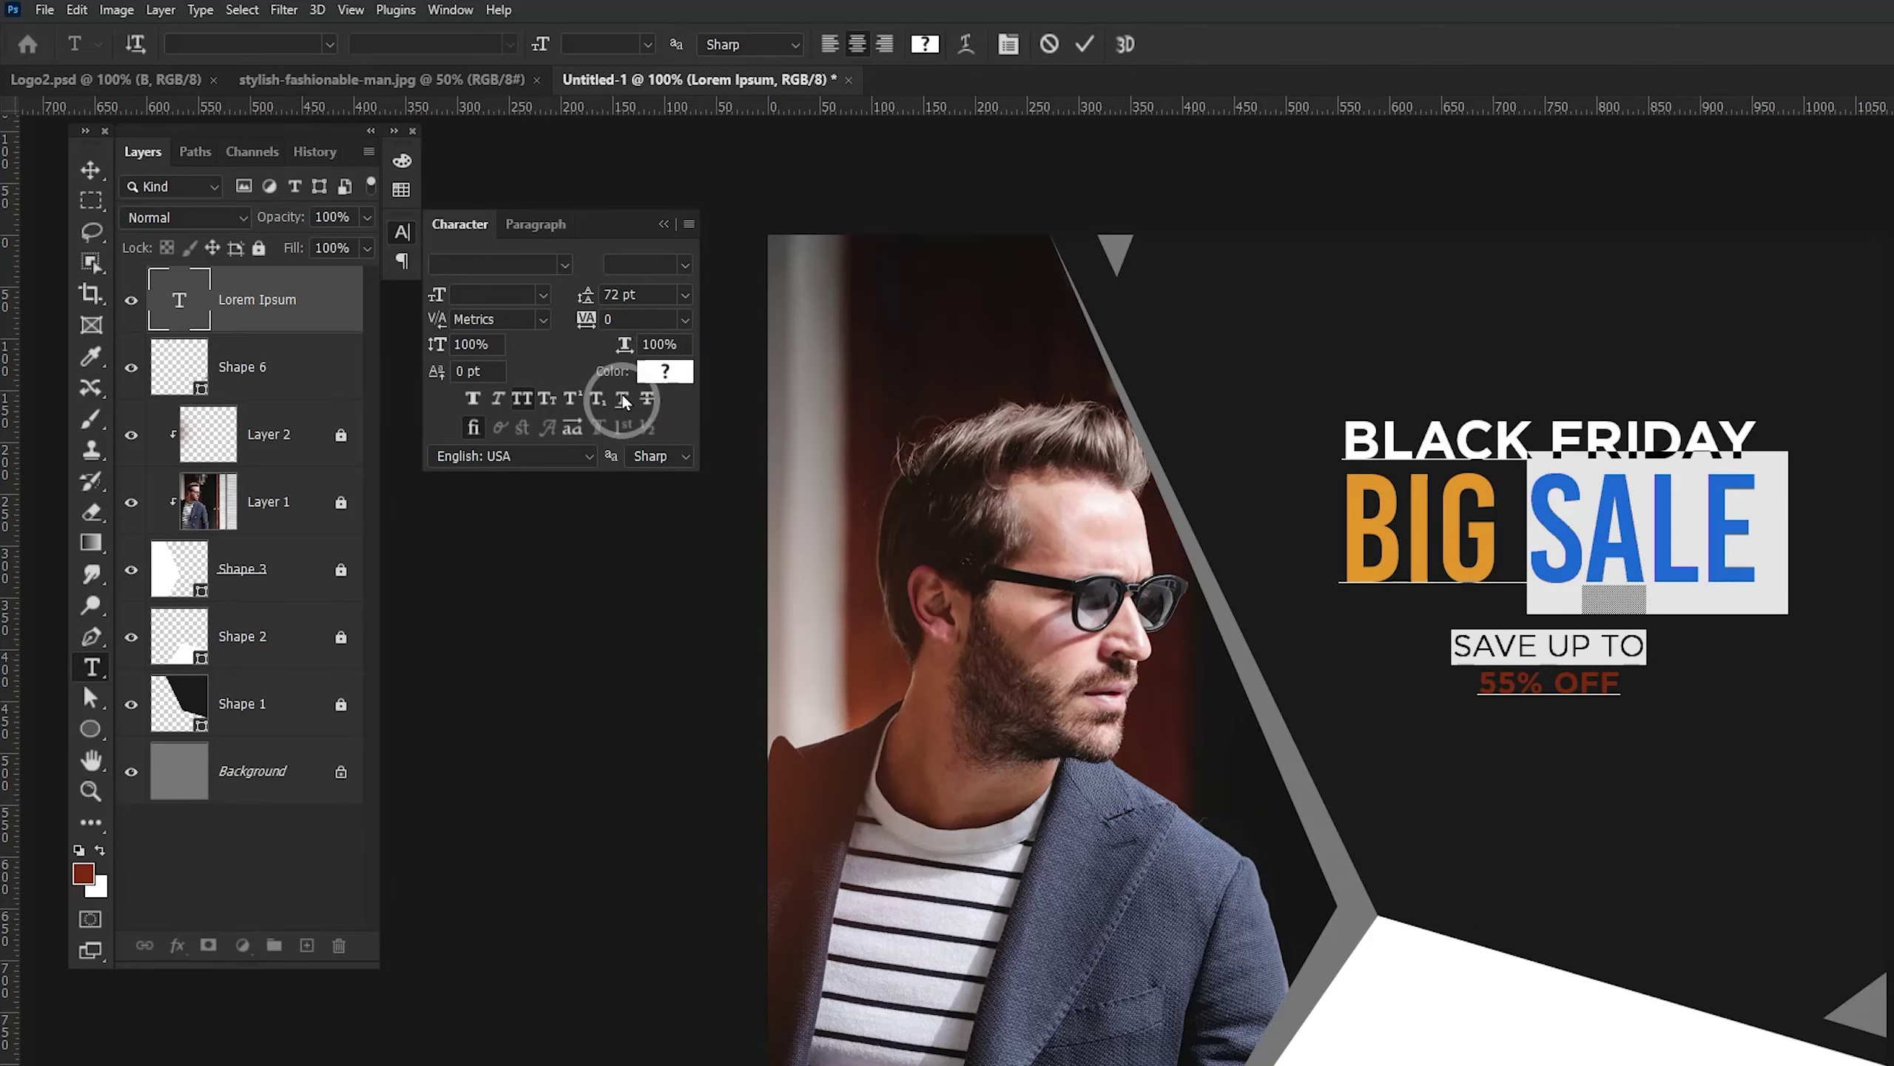
drag(586, 294, 567, 298)
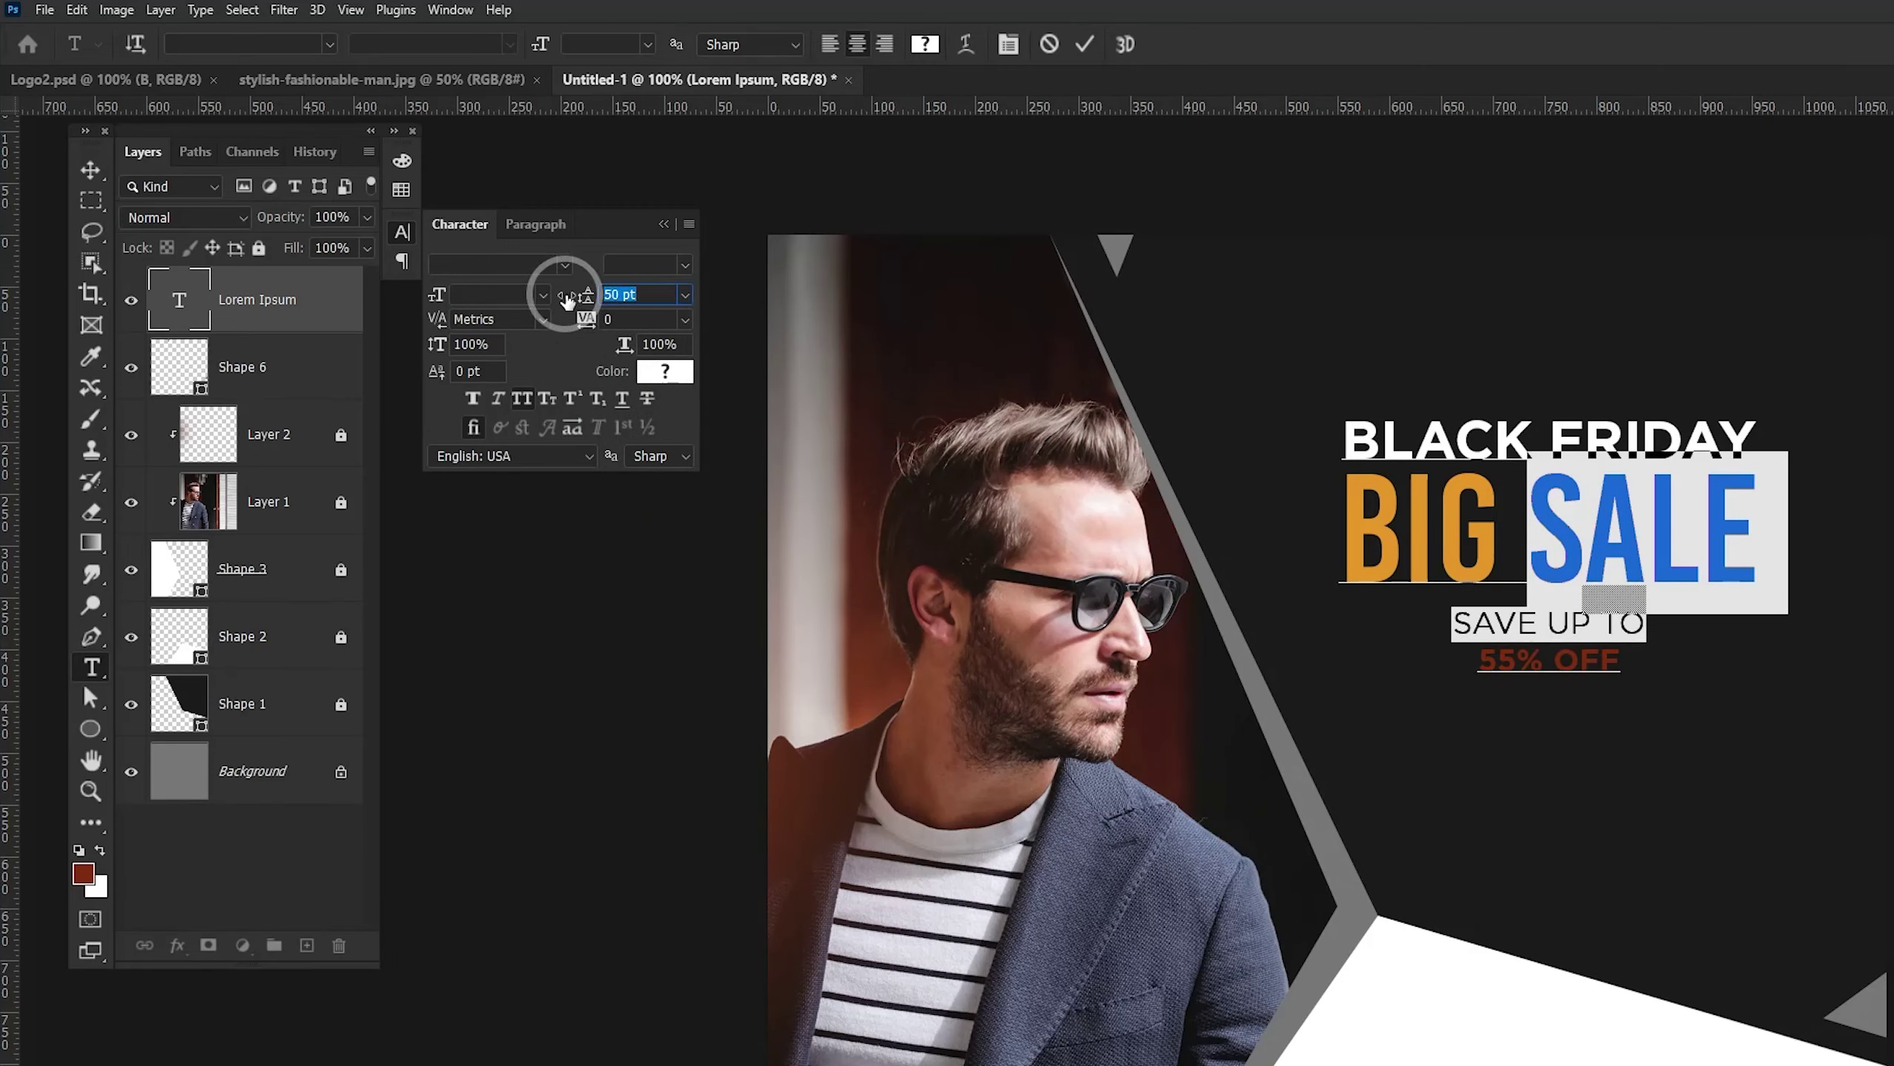
click(1591, 659)
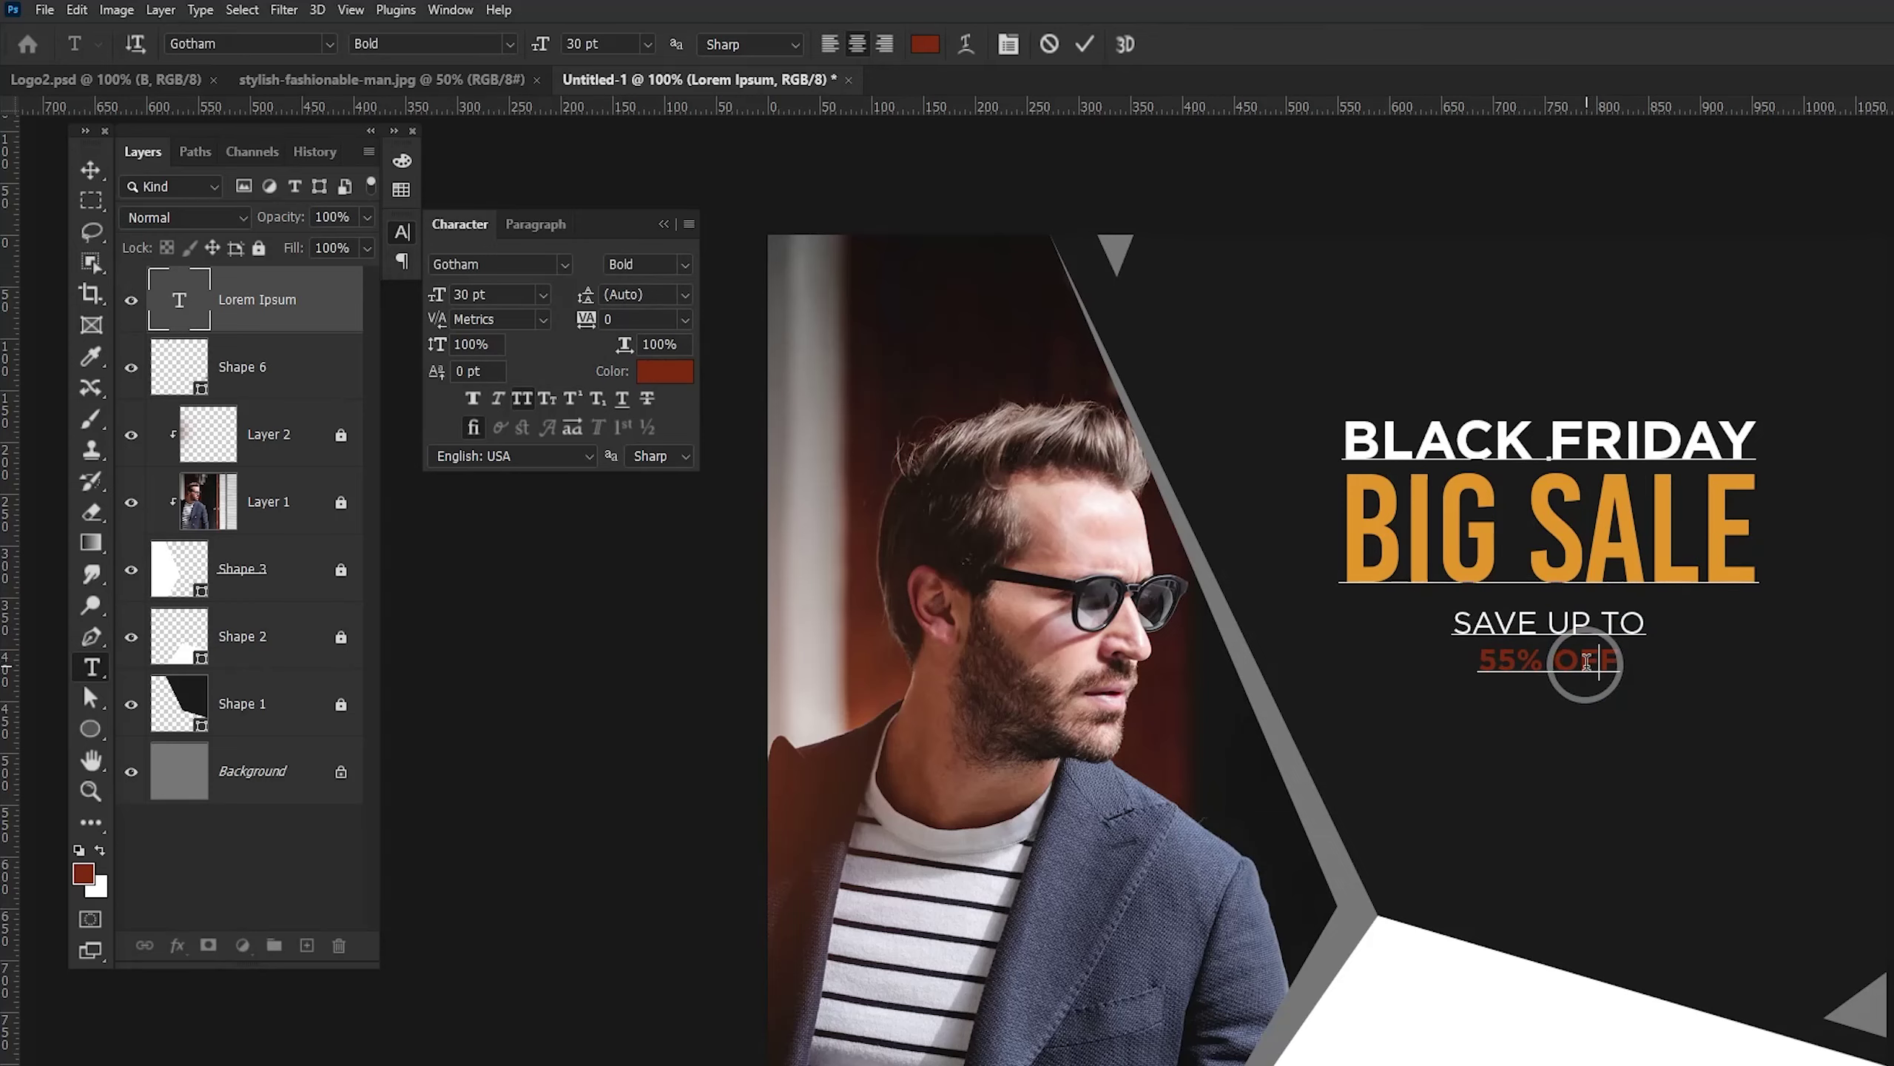
- Make the 55% OFF line white in the Gotham Medium weight
drag(1586, 662, 1473, 659)
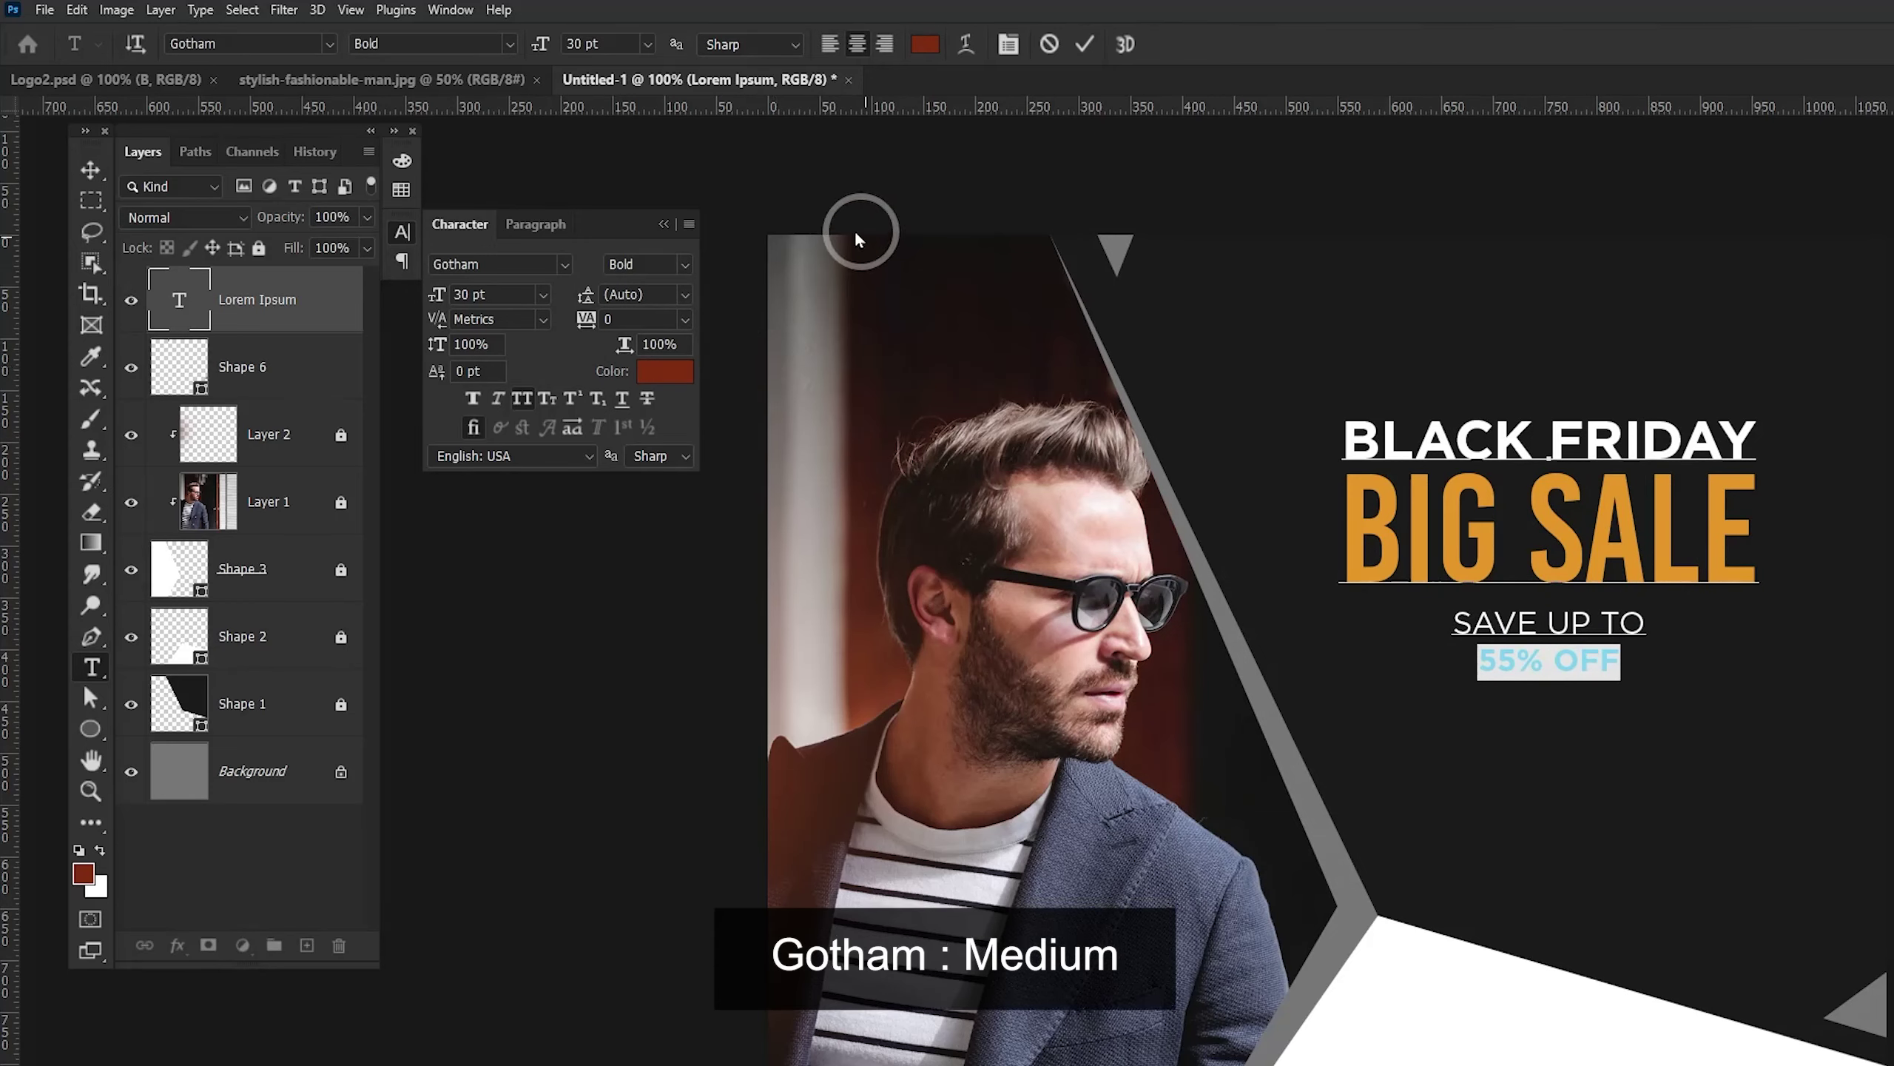
click(684, 264)
click(686, 306)
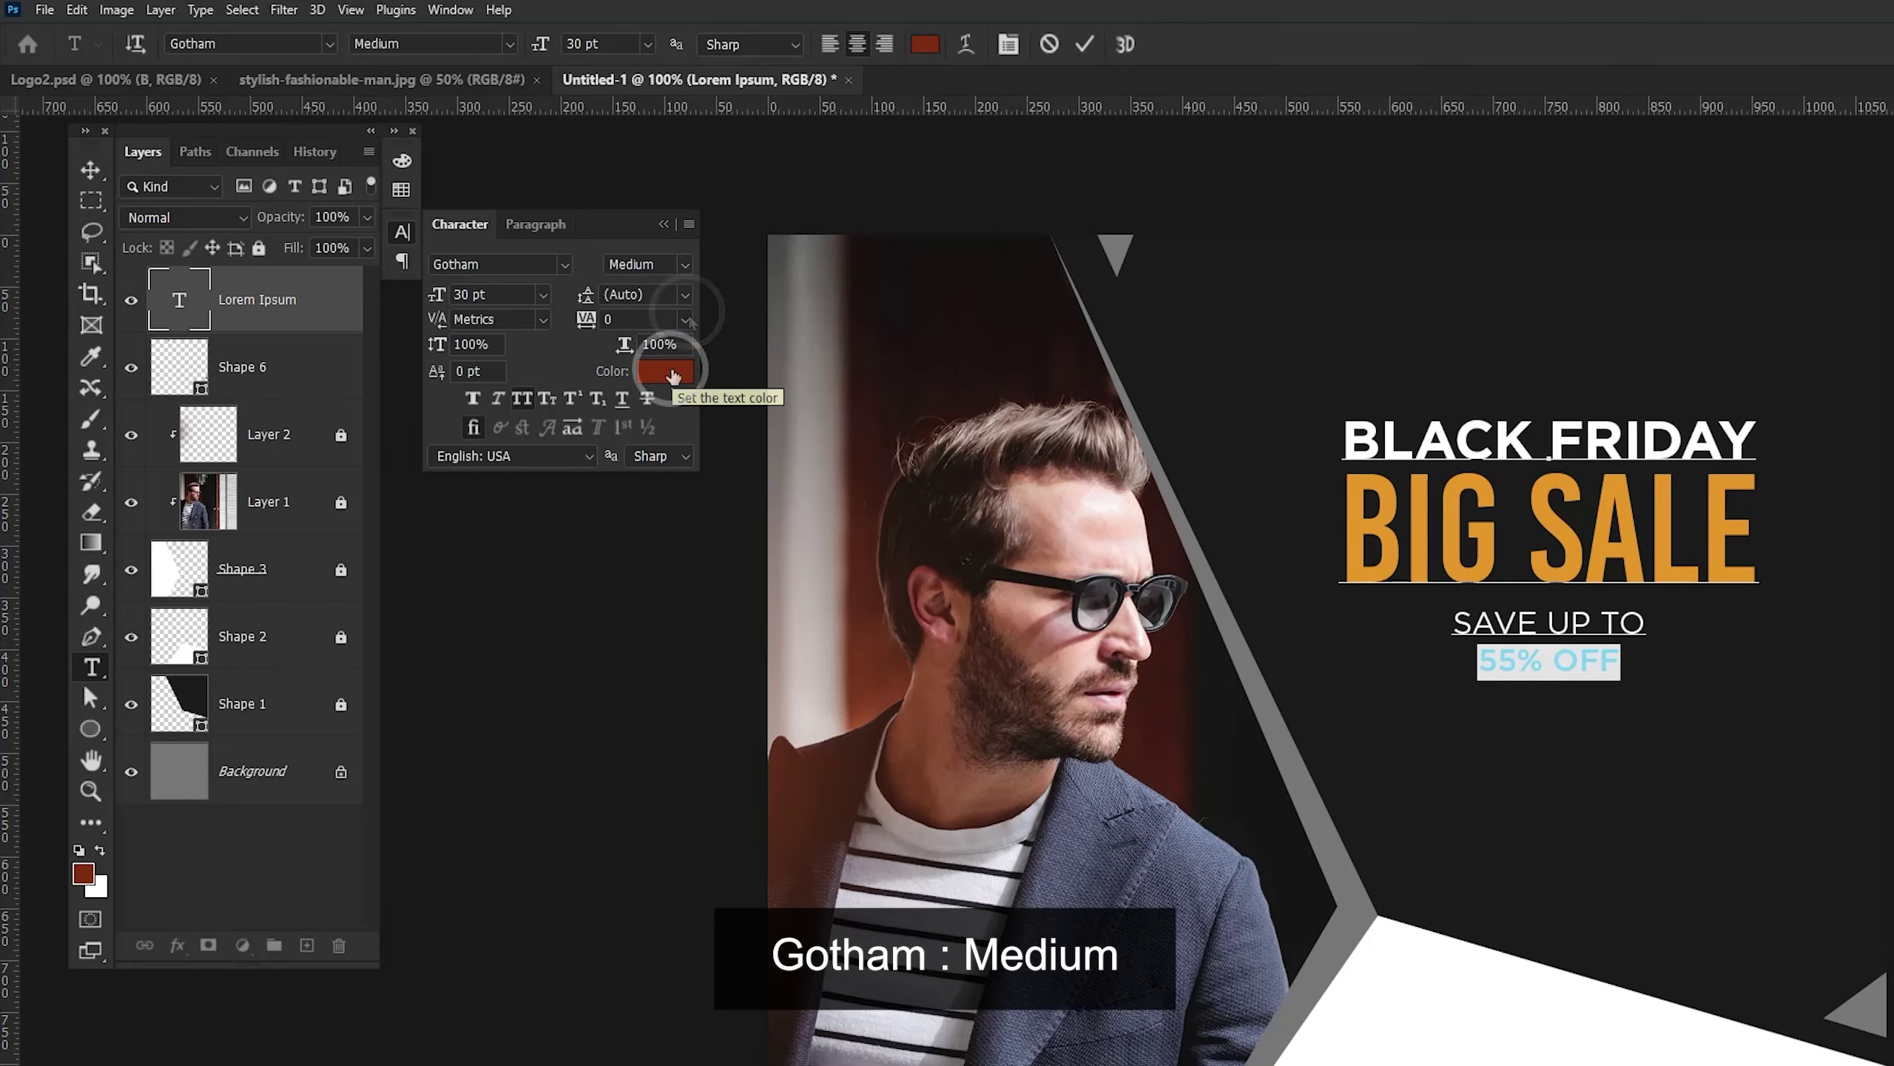
click(665, 371)
click(942, 625)
click(1388, 615)
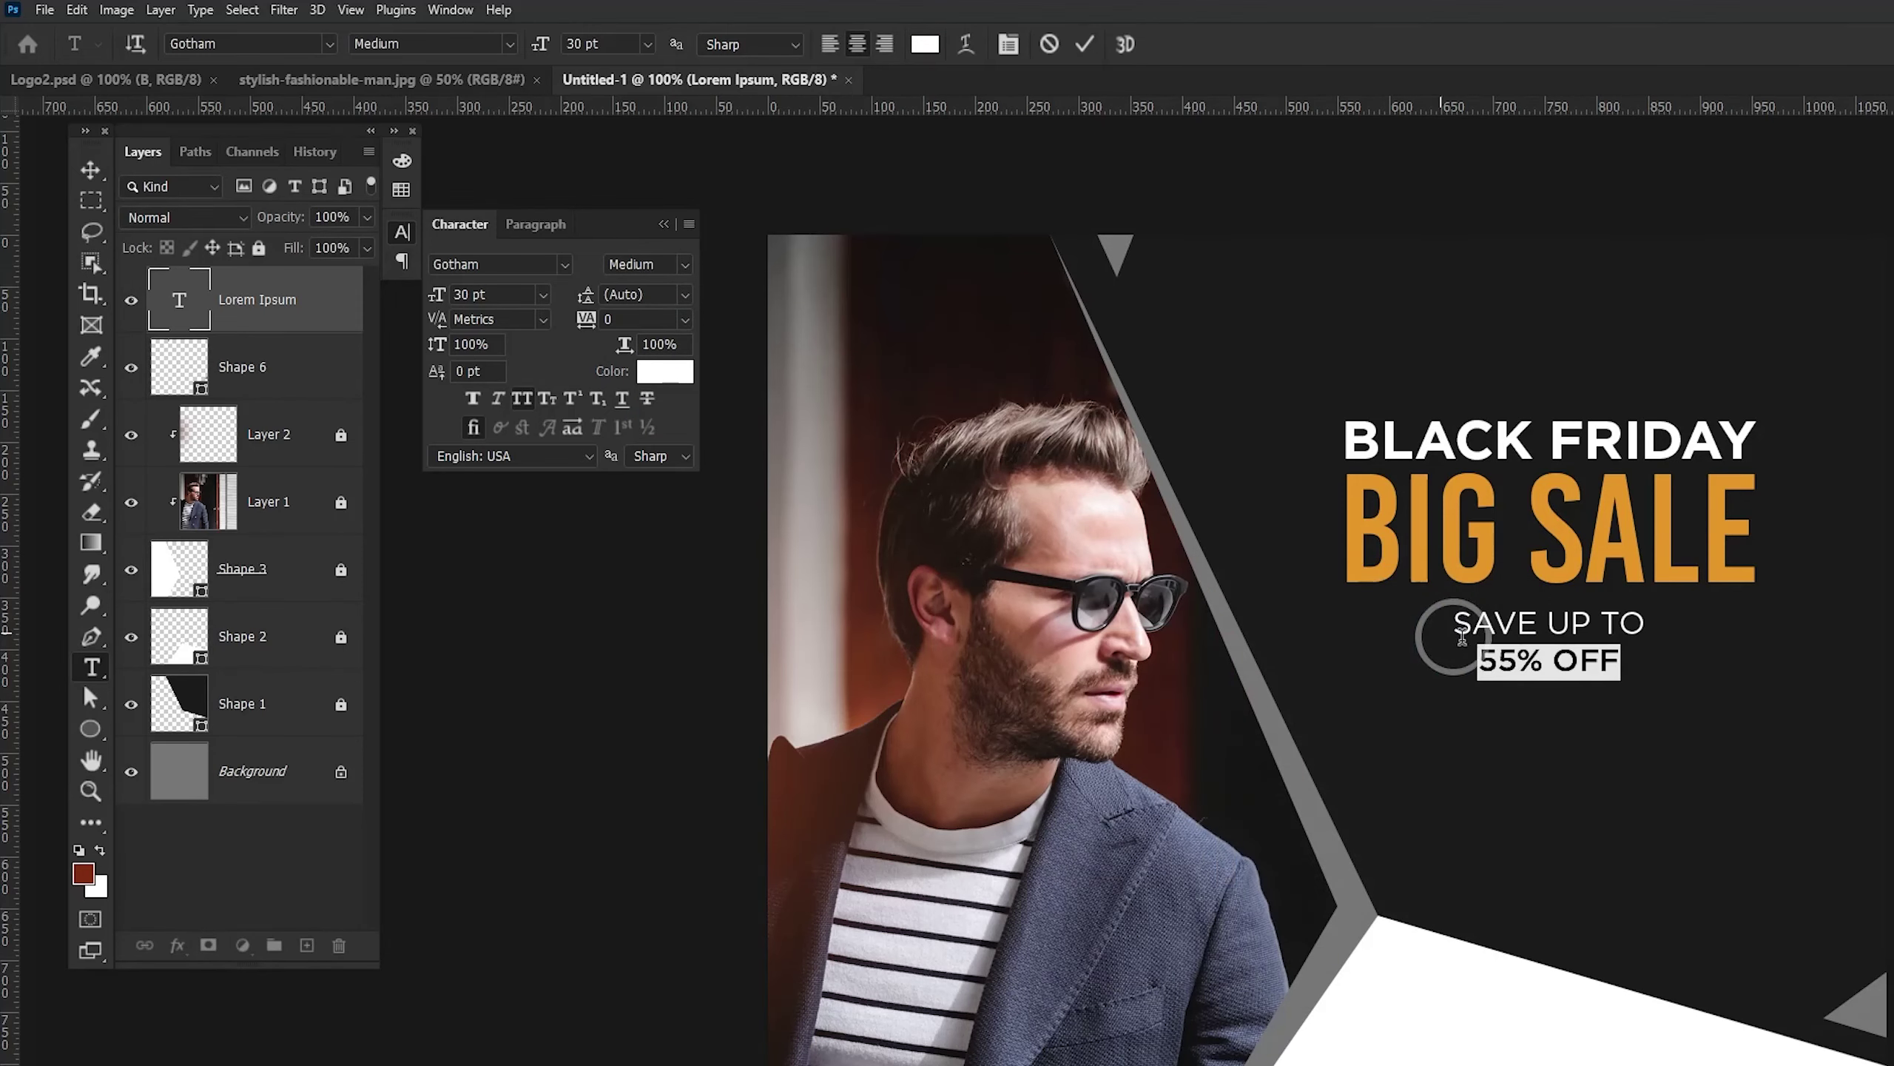
- Colour 55% with the orange sampled from BIG SALE
drag(1543, 661, 1476, 662)
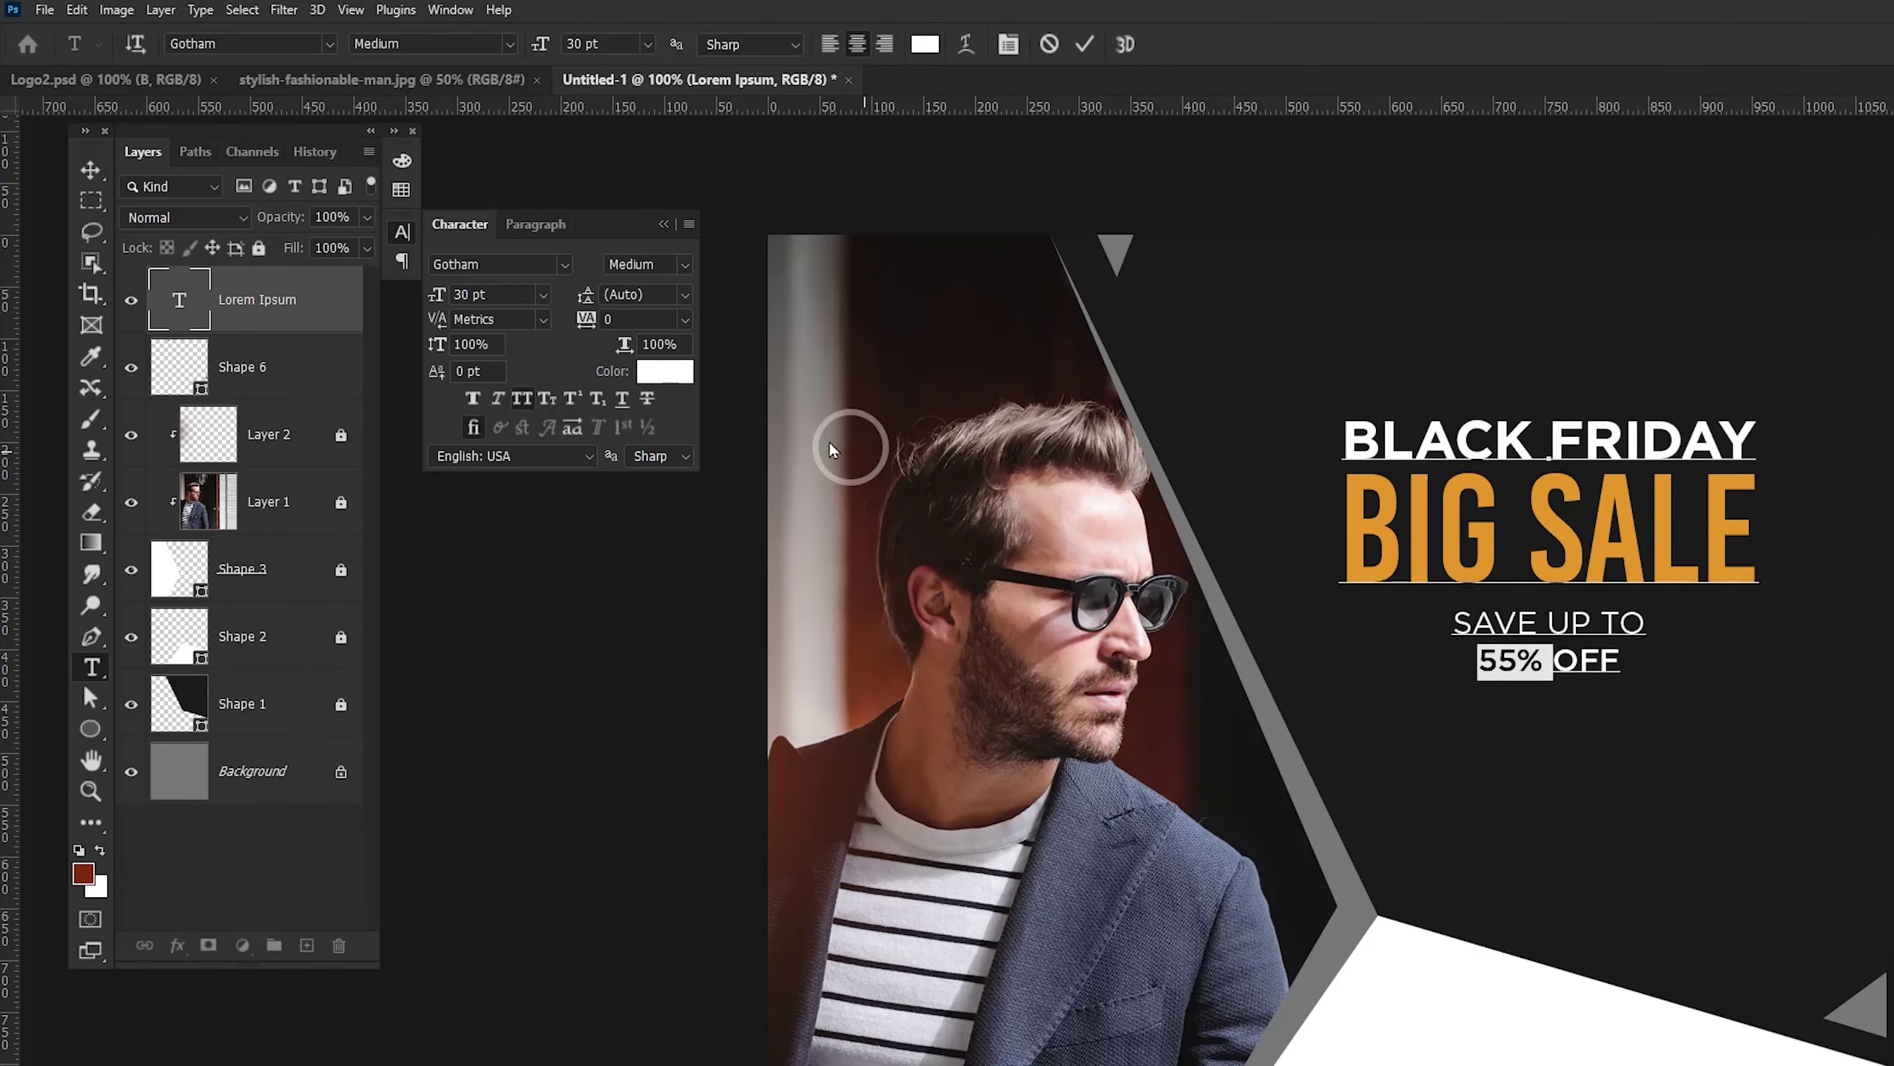
click(687, 377)
click(1473, 533)
click(1389, 617)
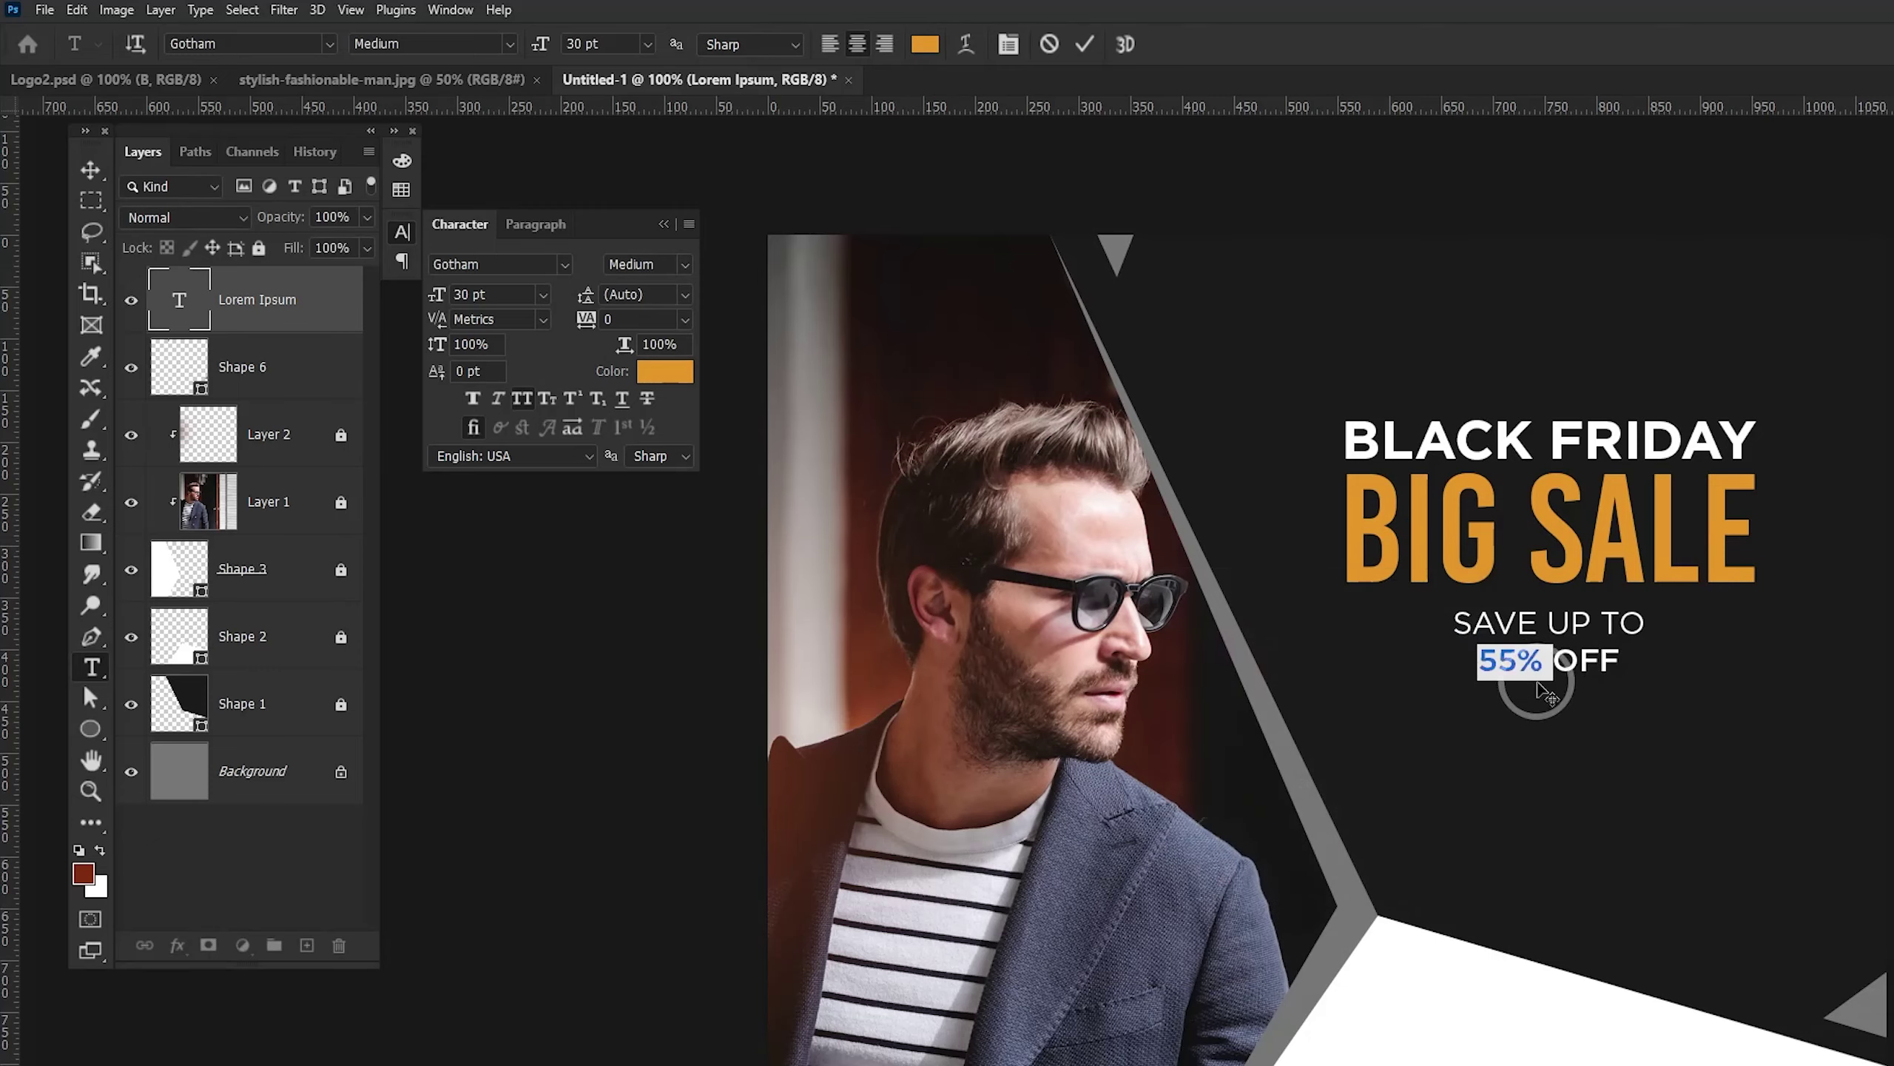
- Enlarge 55% OFF to 87 pt with tighter leading and nudge the text block right and down
triple_click(1529, 667)
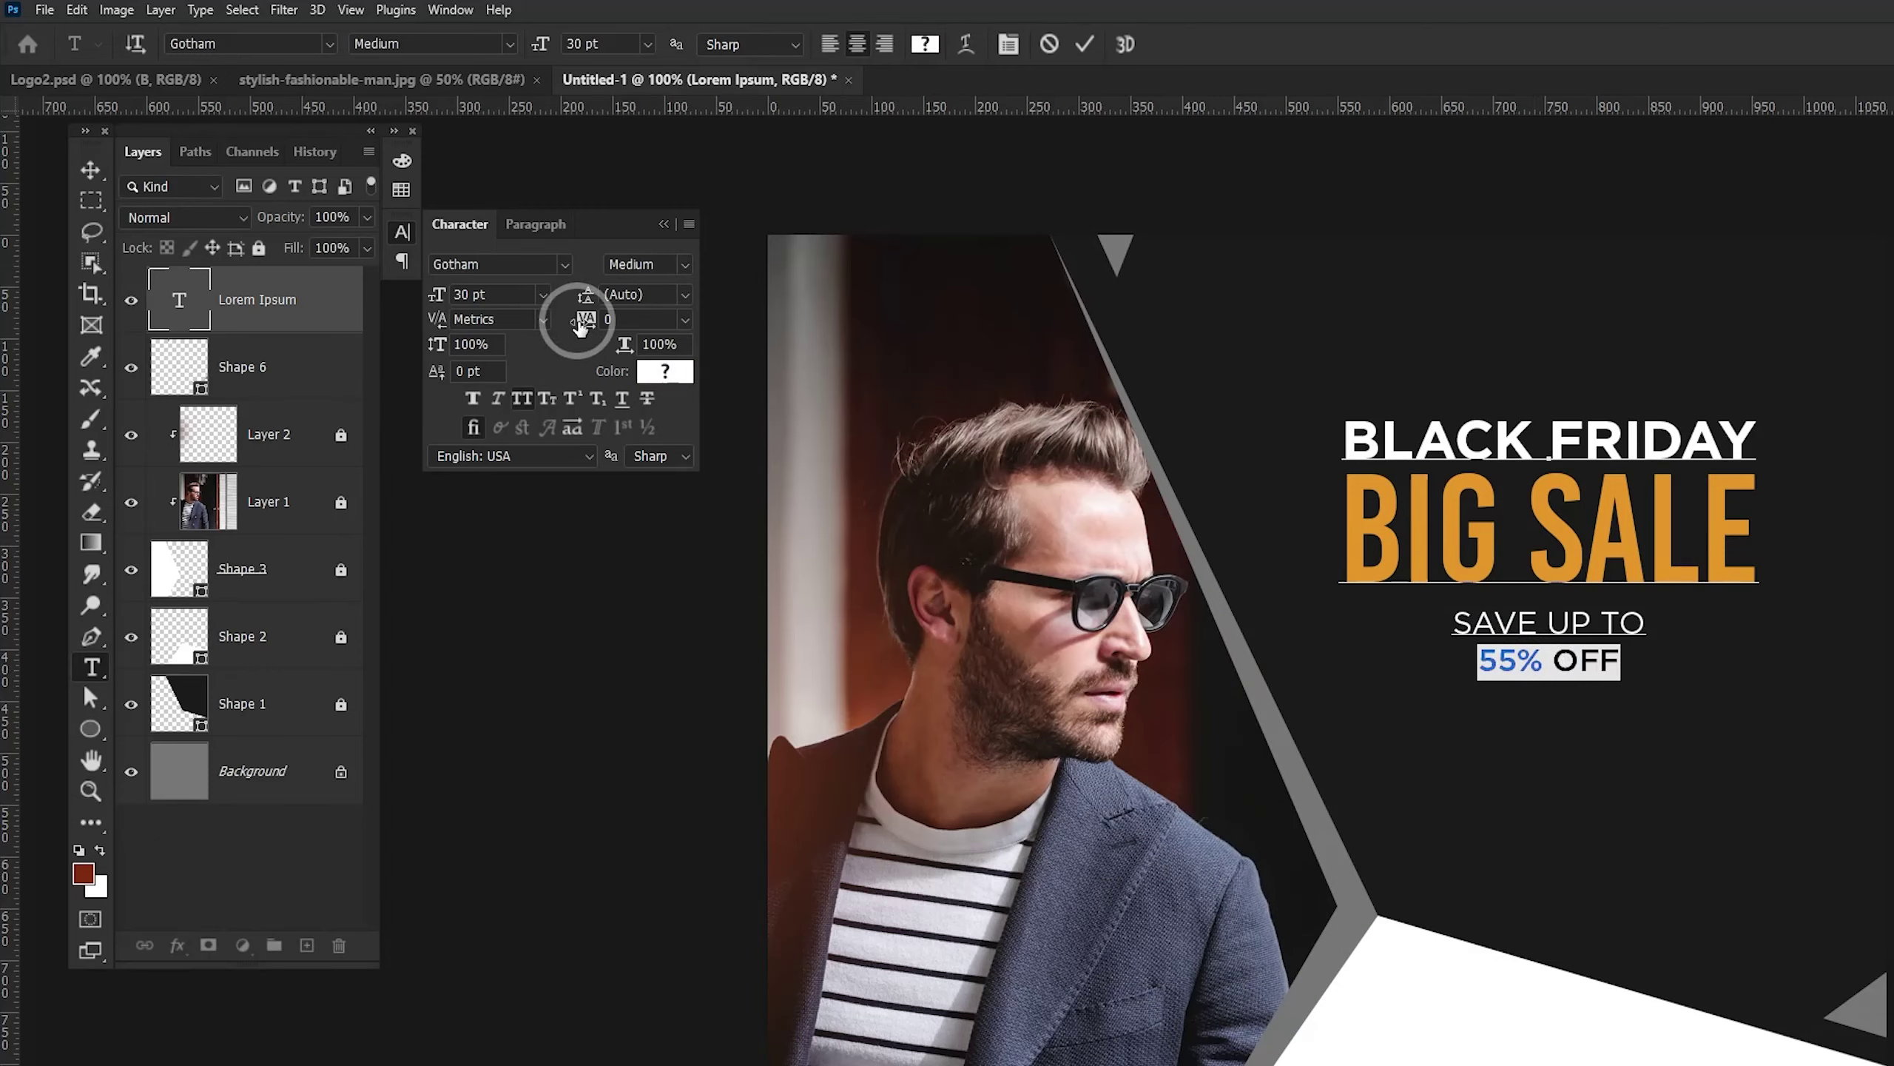
drag(438, 298, 620, 297)
click(685, 294)
click(634, 543)
text(84)
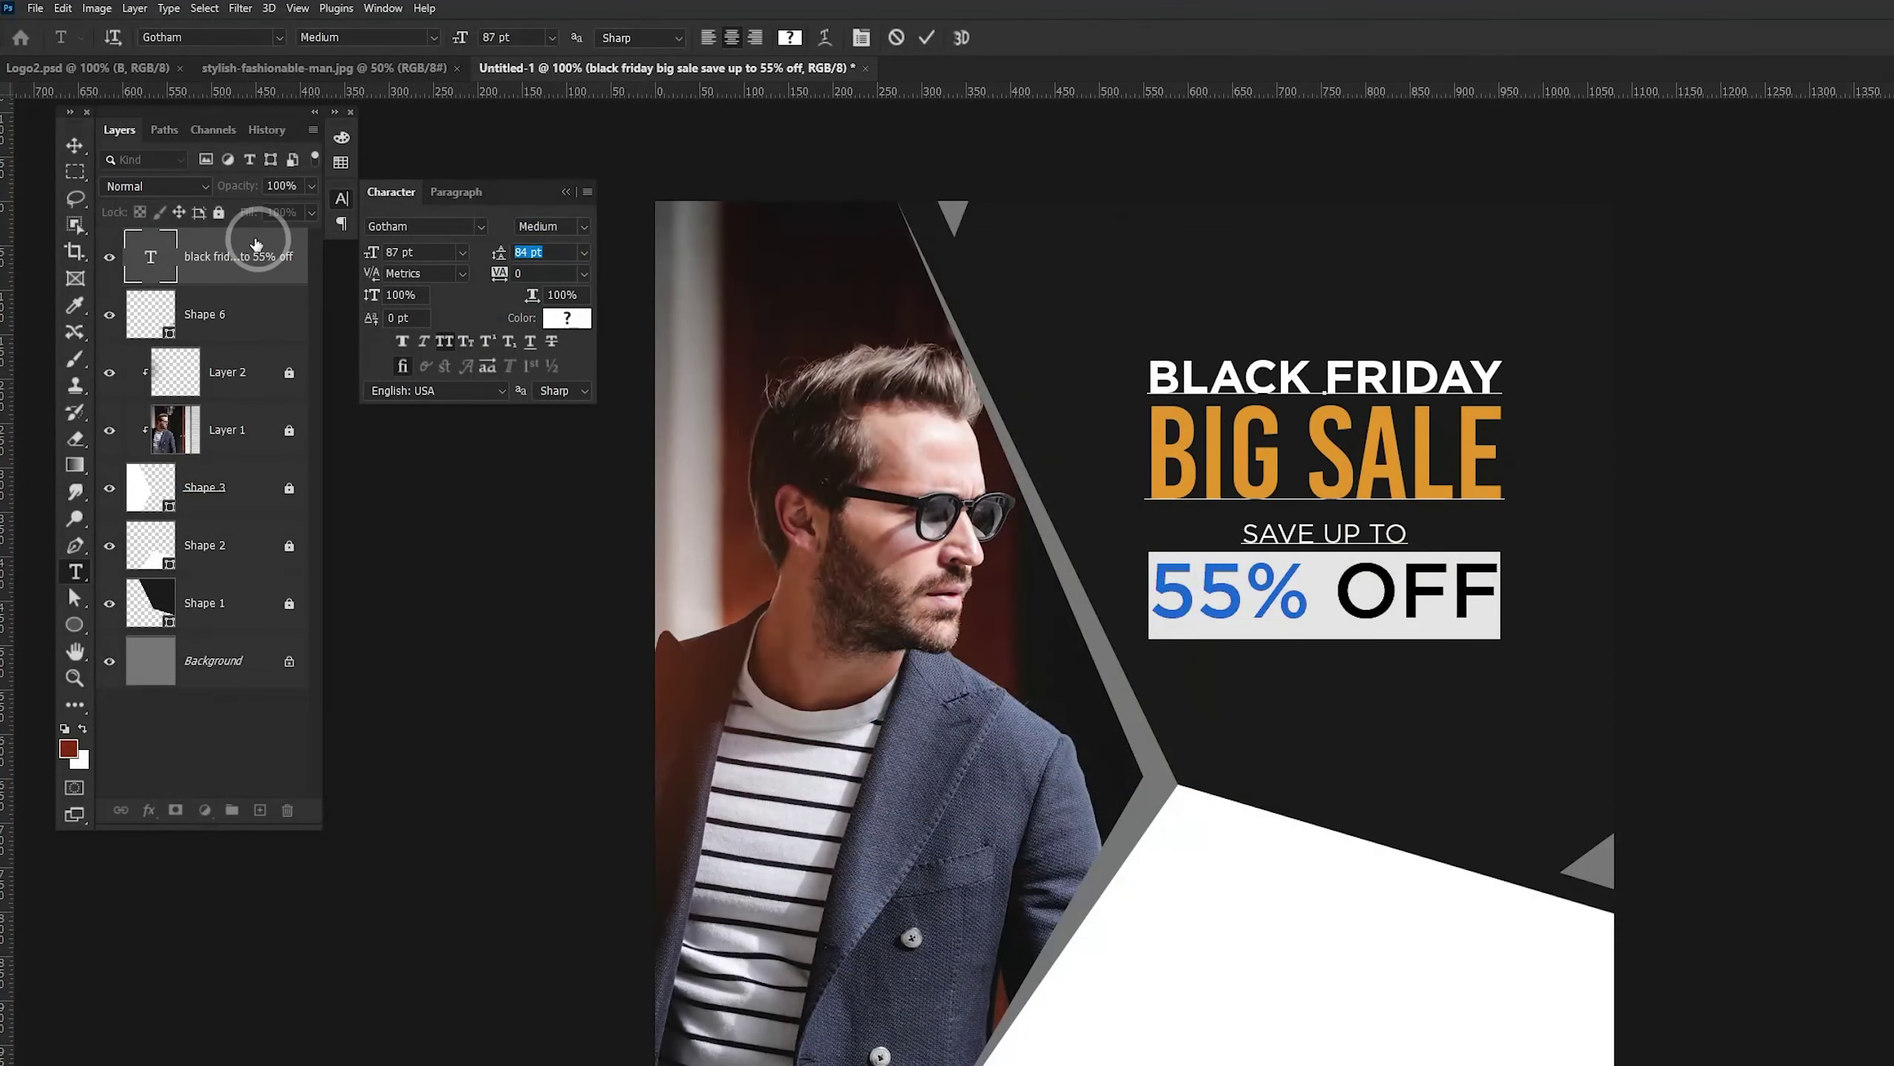
click(77, 150)
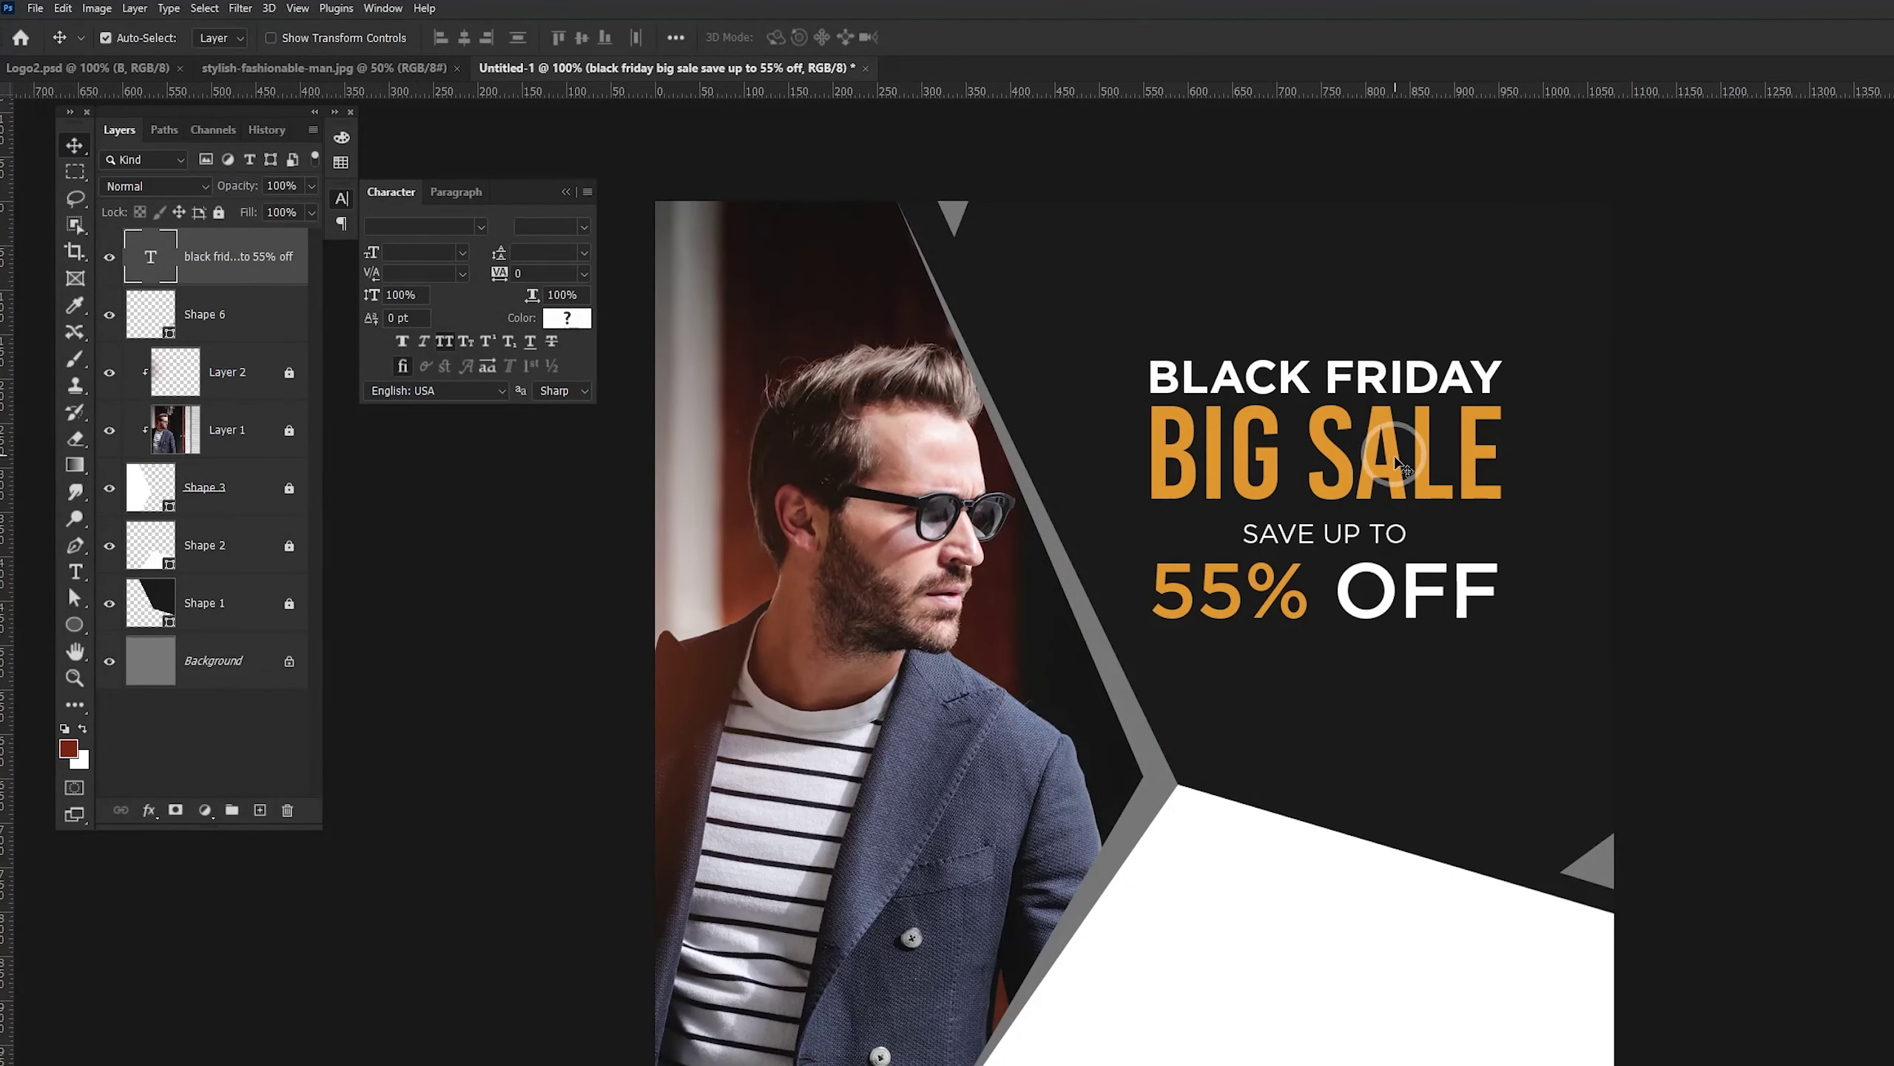
drag(1366, 479, 1402, 516)
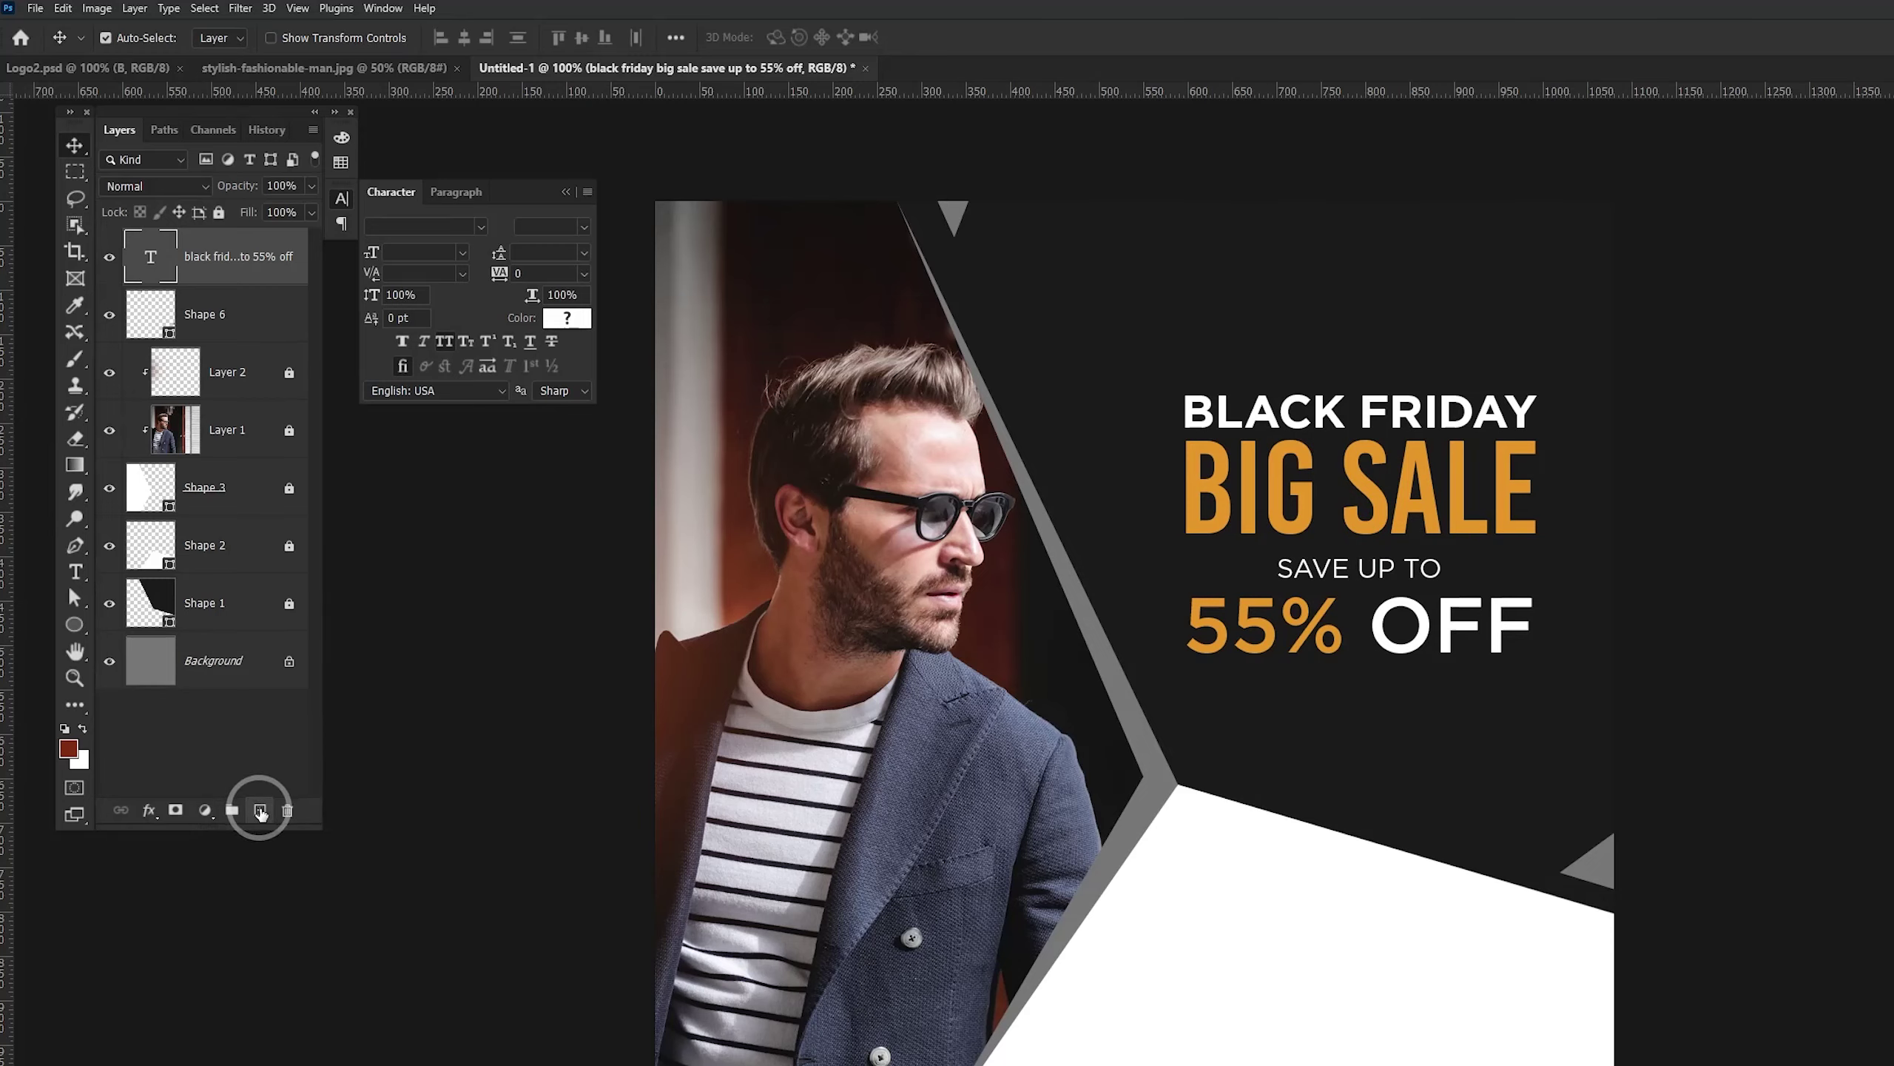
- Draw a thin white rectangle line to the right of SAVE UP TO
click(260, 812)
right_click(75, 625)
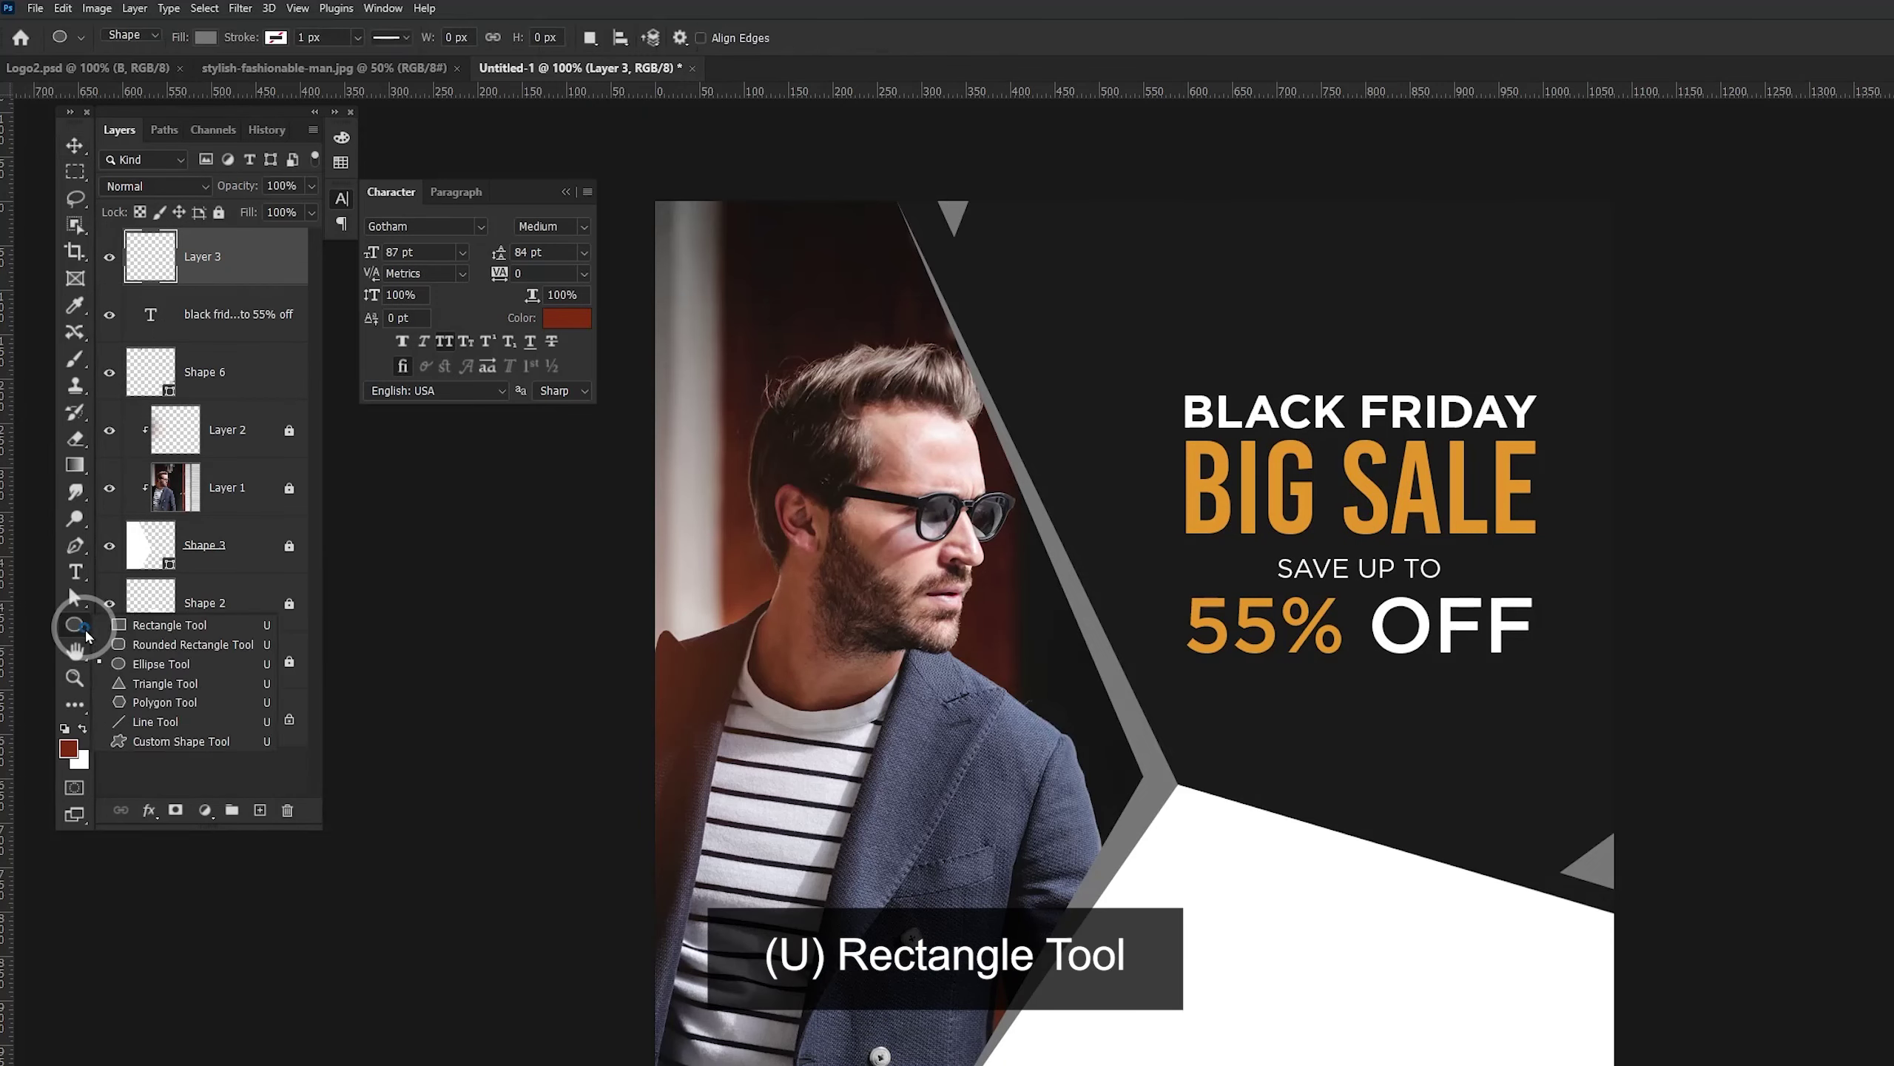
click(139, 626)
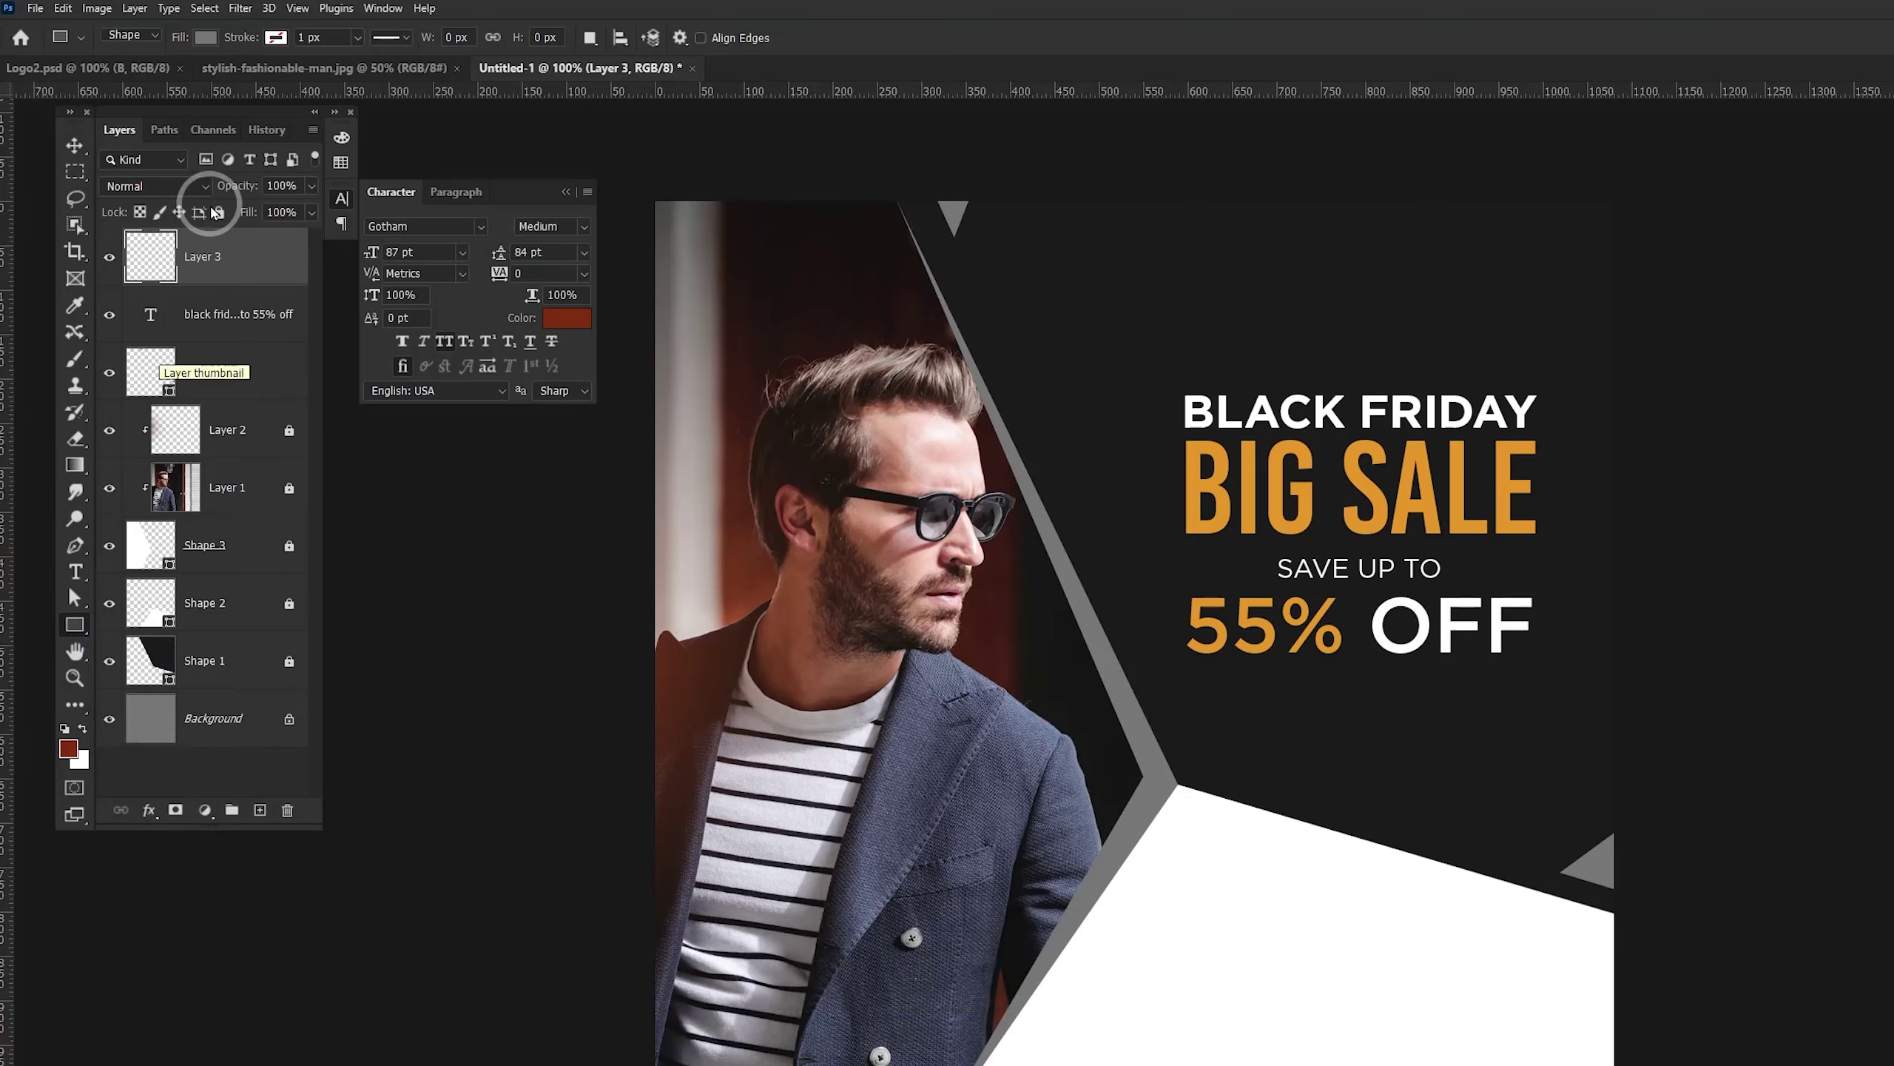
click(210, 42)
click(208, 38)
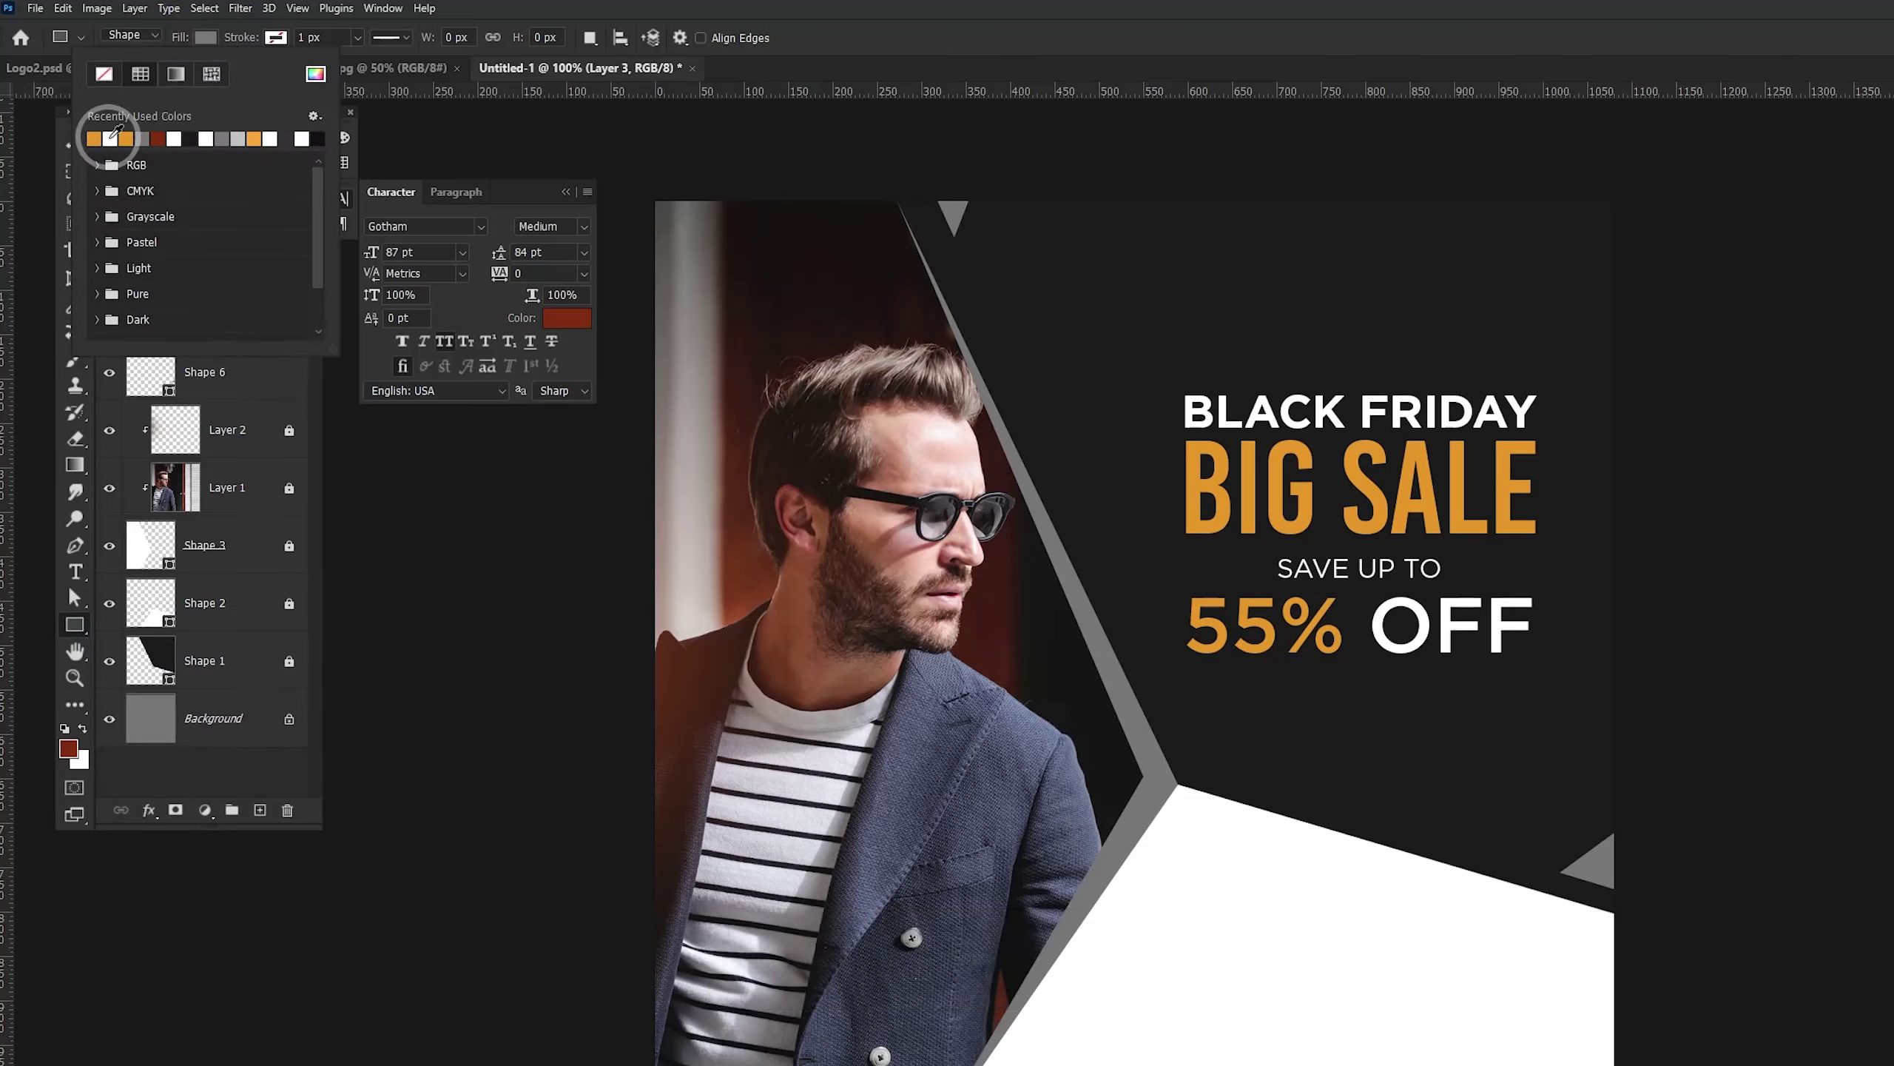
click(111, 137)
click(1458, 563)
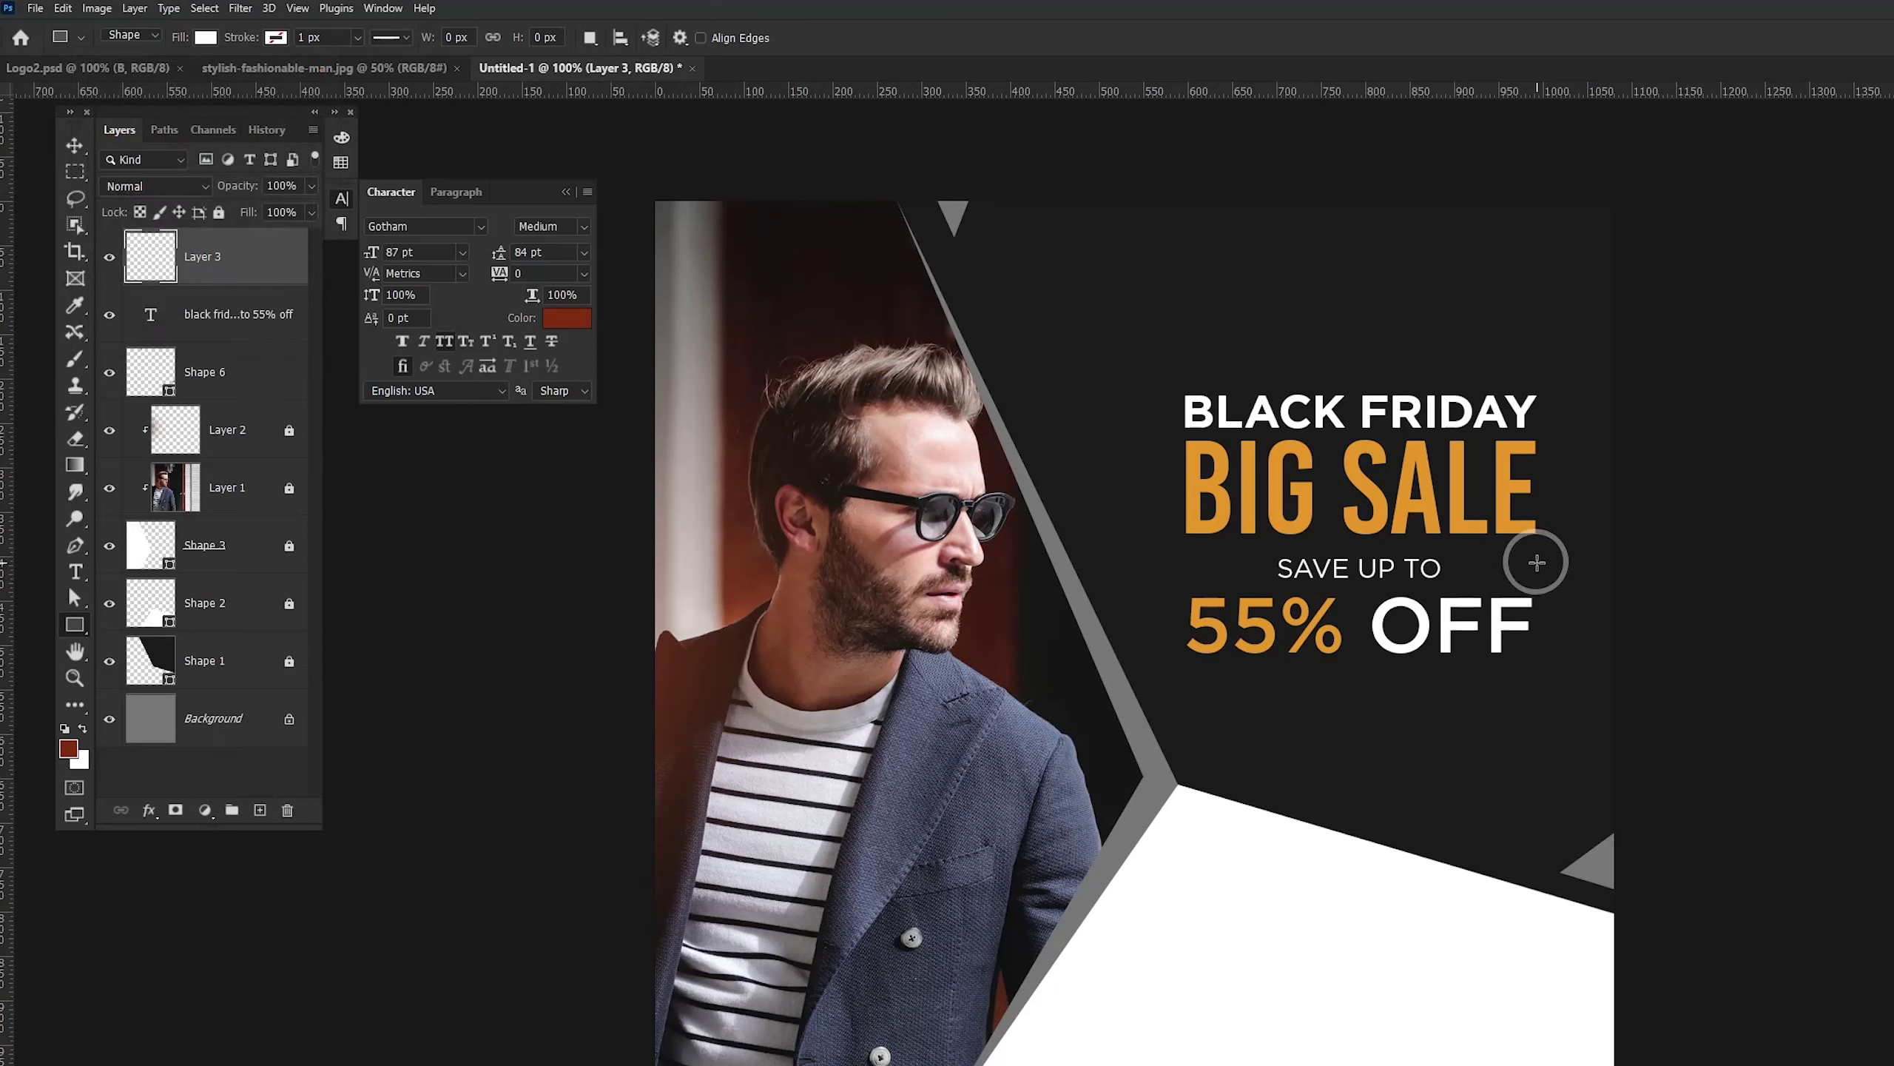
drag(1536, 563, 1472, 572)
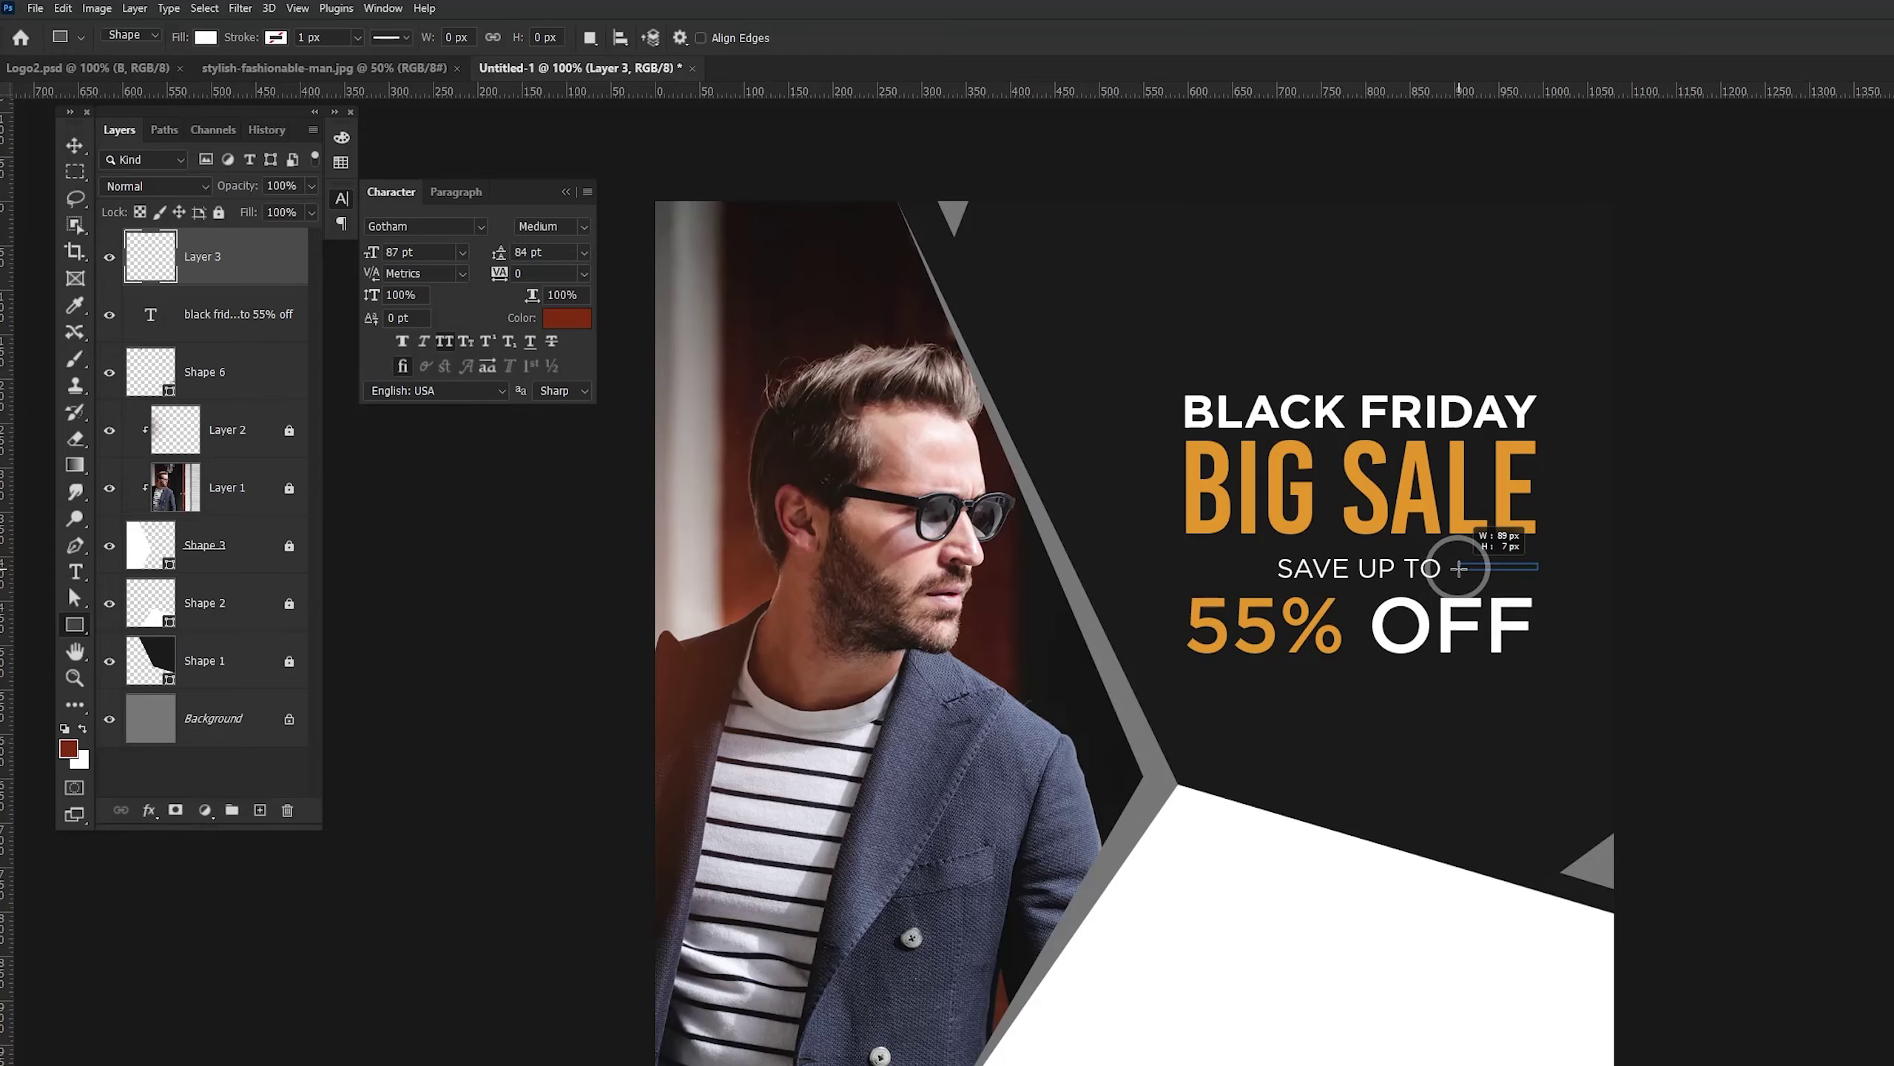
drag(1458, 568, 1458, 569)
- Copy the line to the left of SAVE UP TO, merge both, and centre them with the text
key(v)
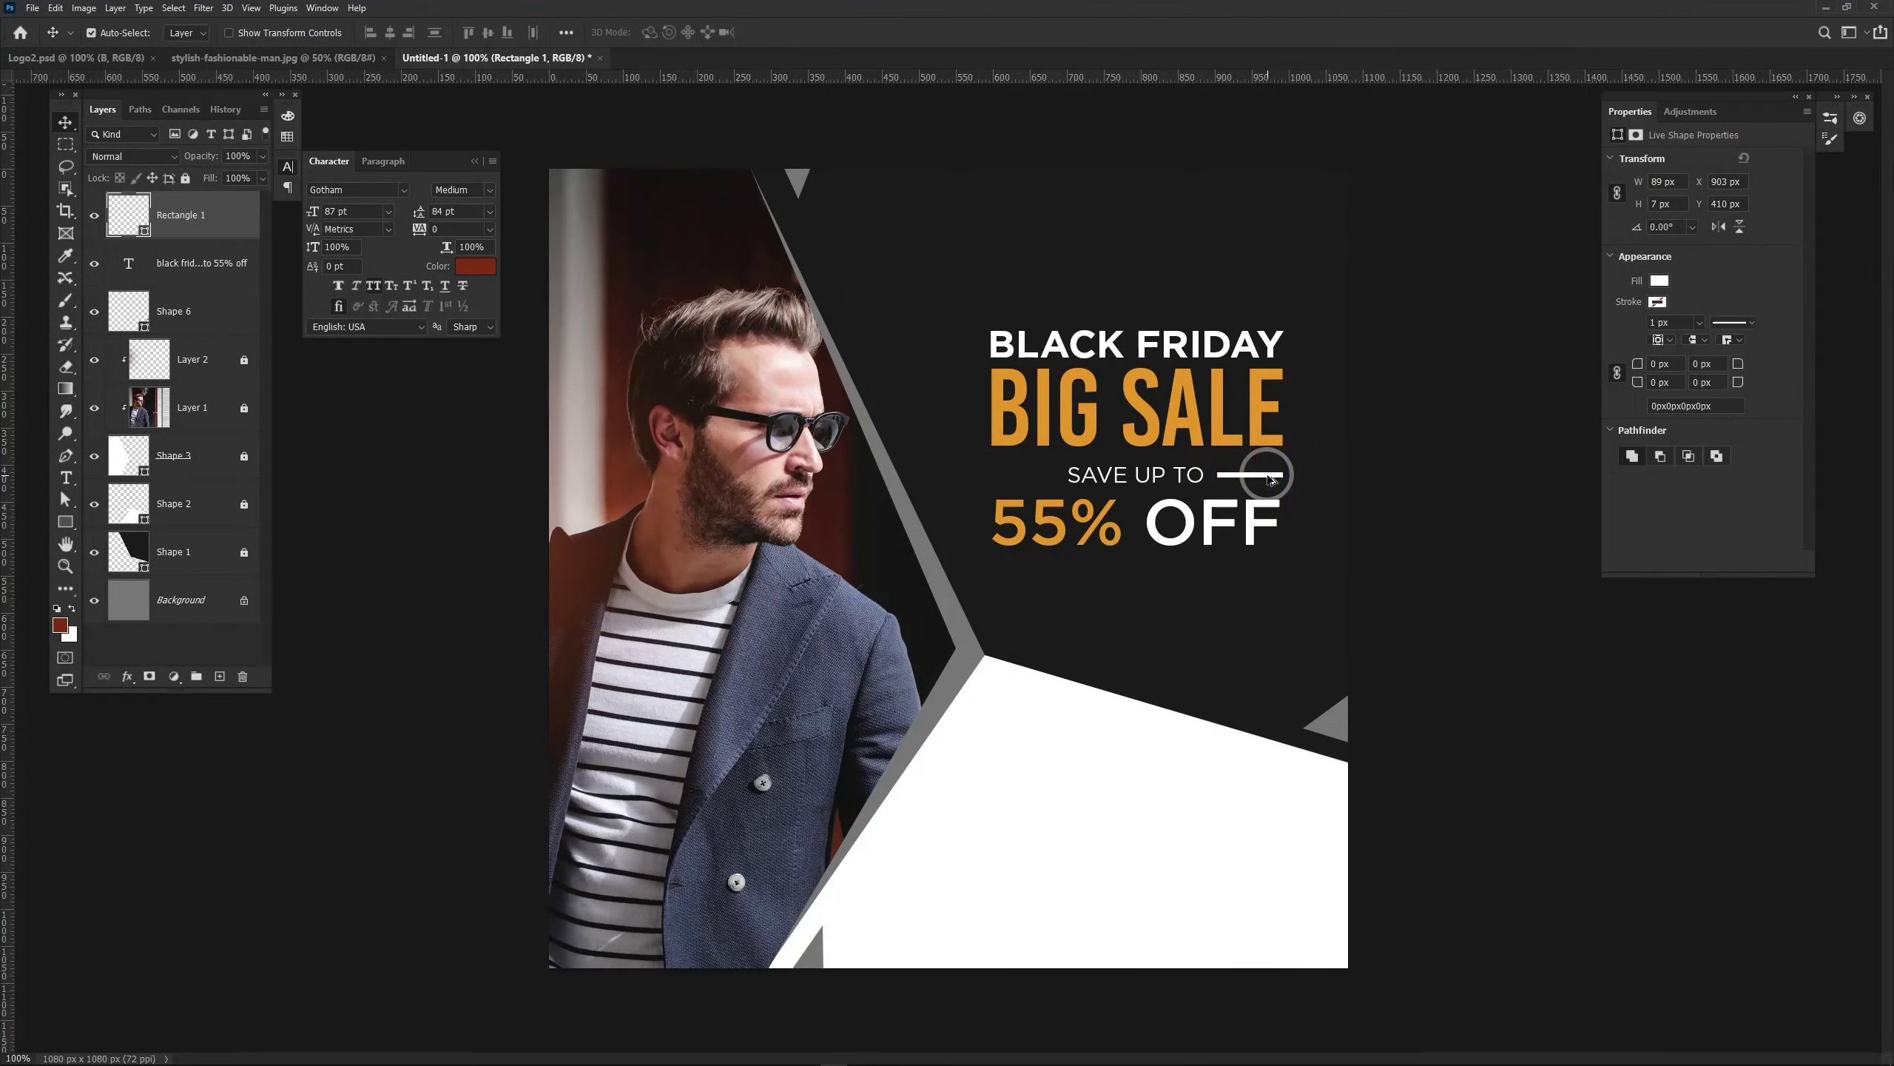
drag(1271, 474, 1044, 484)
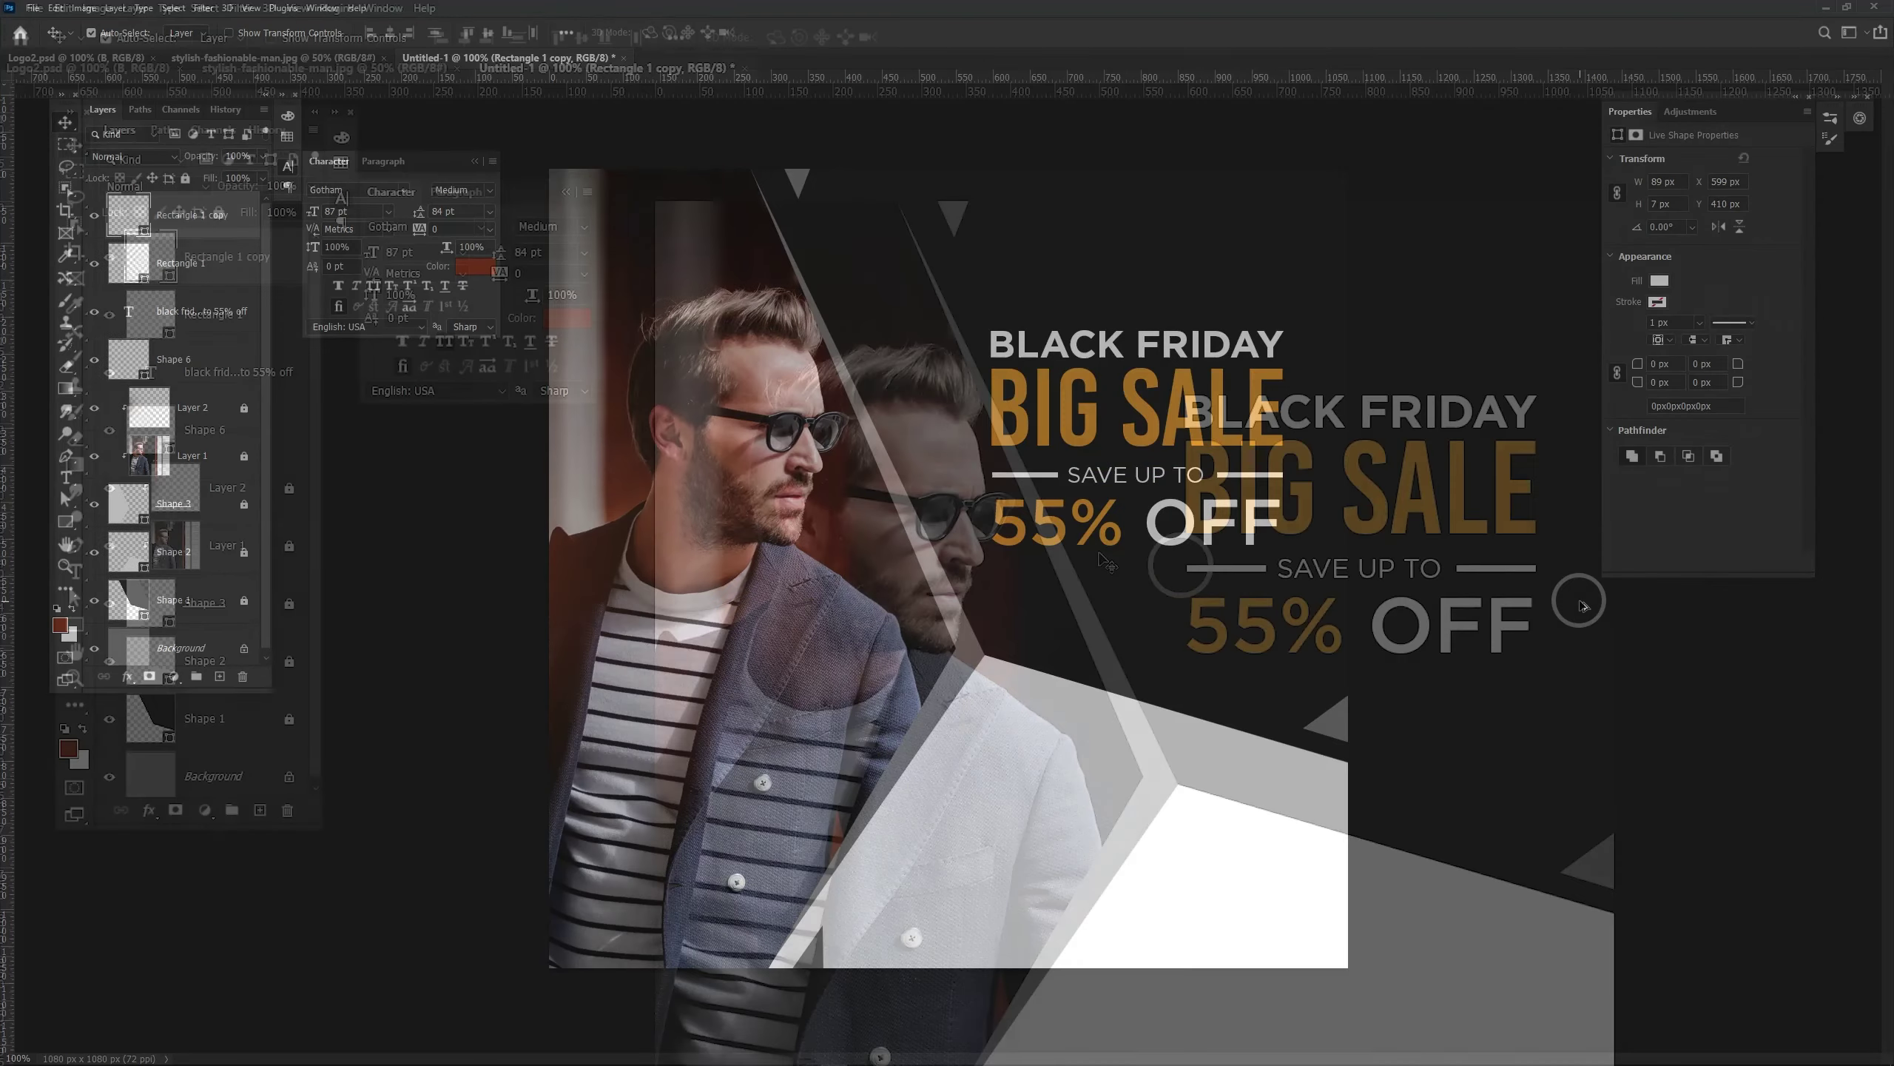
shift+click(253, 322)
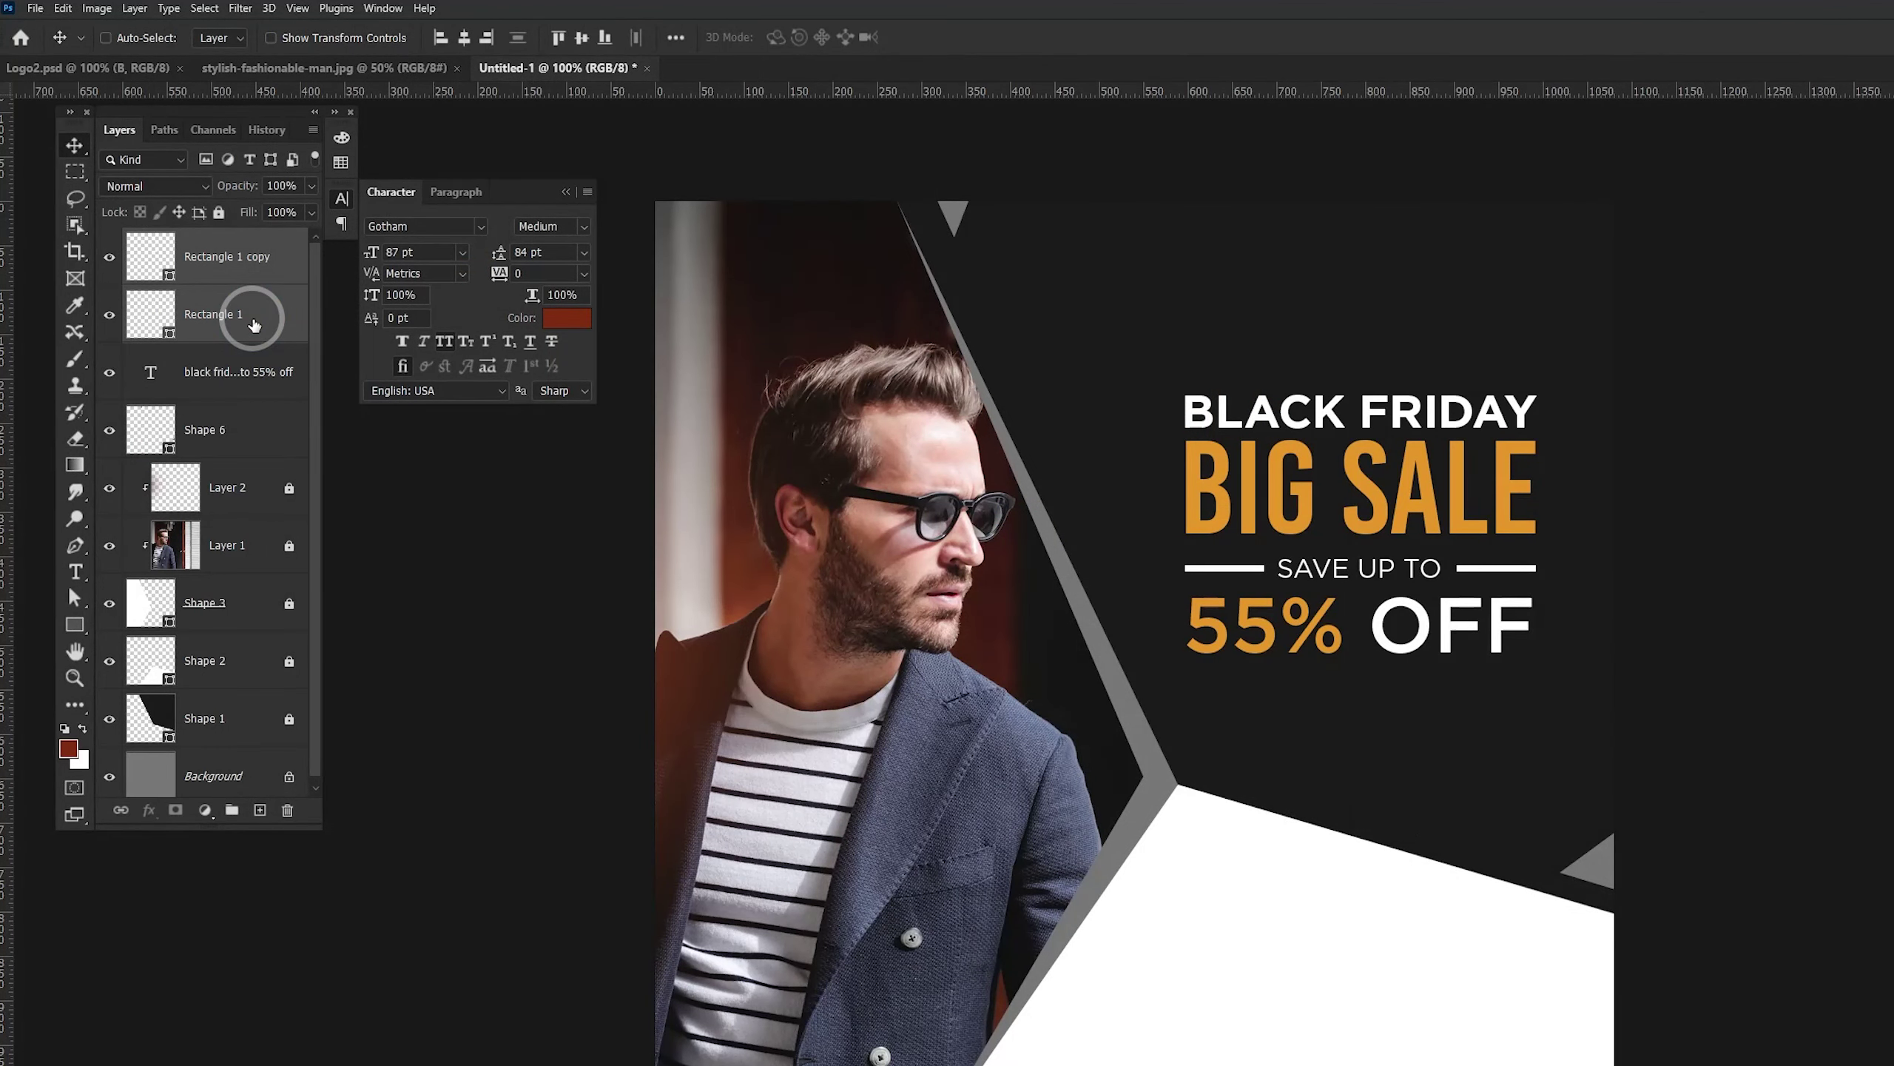
key(ctrl+e)
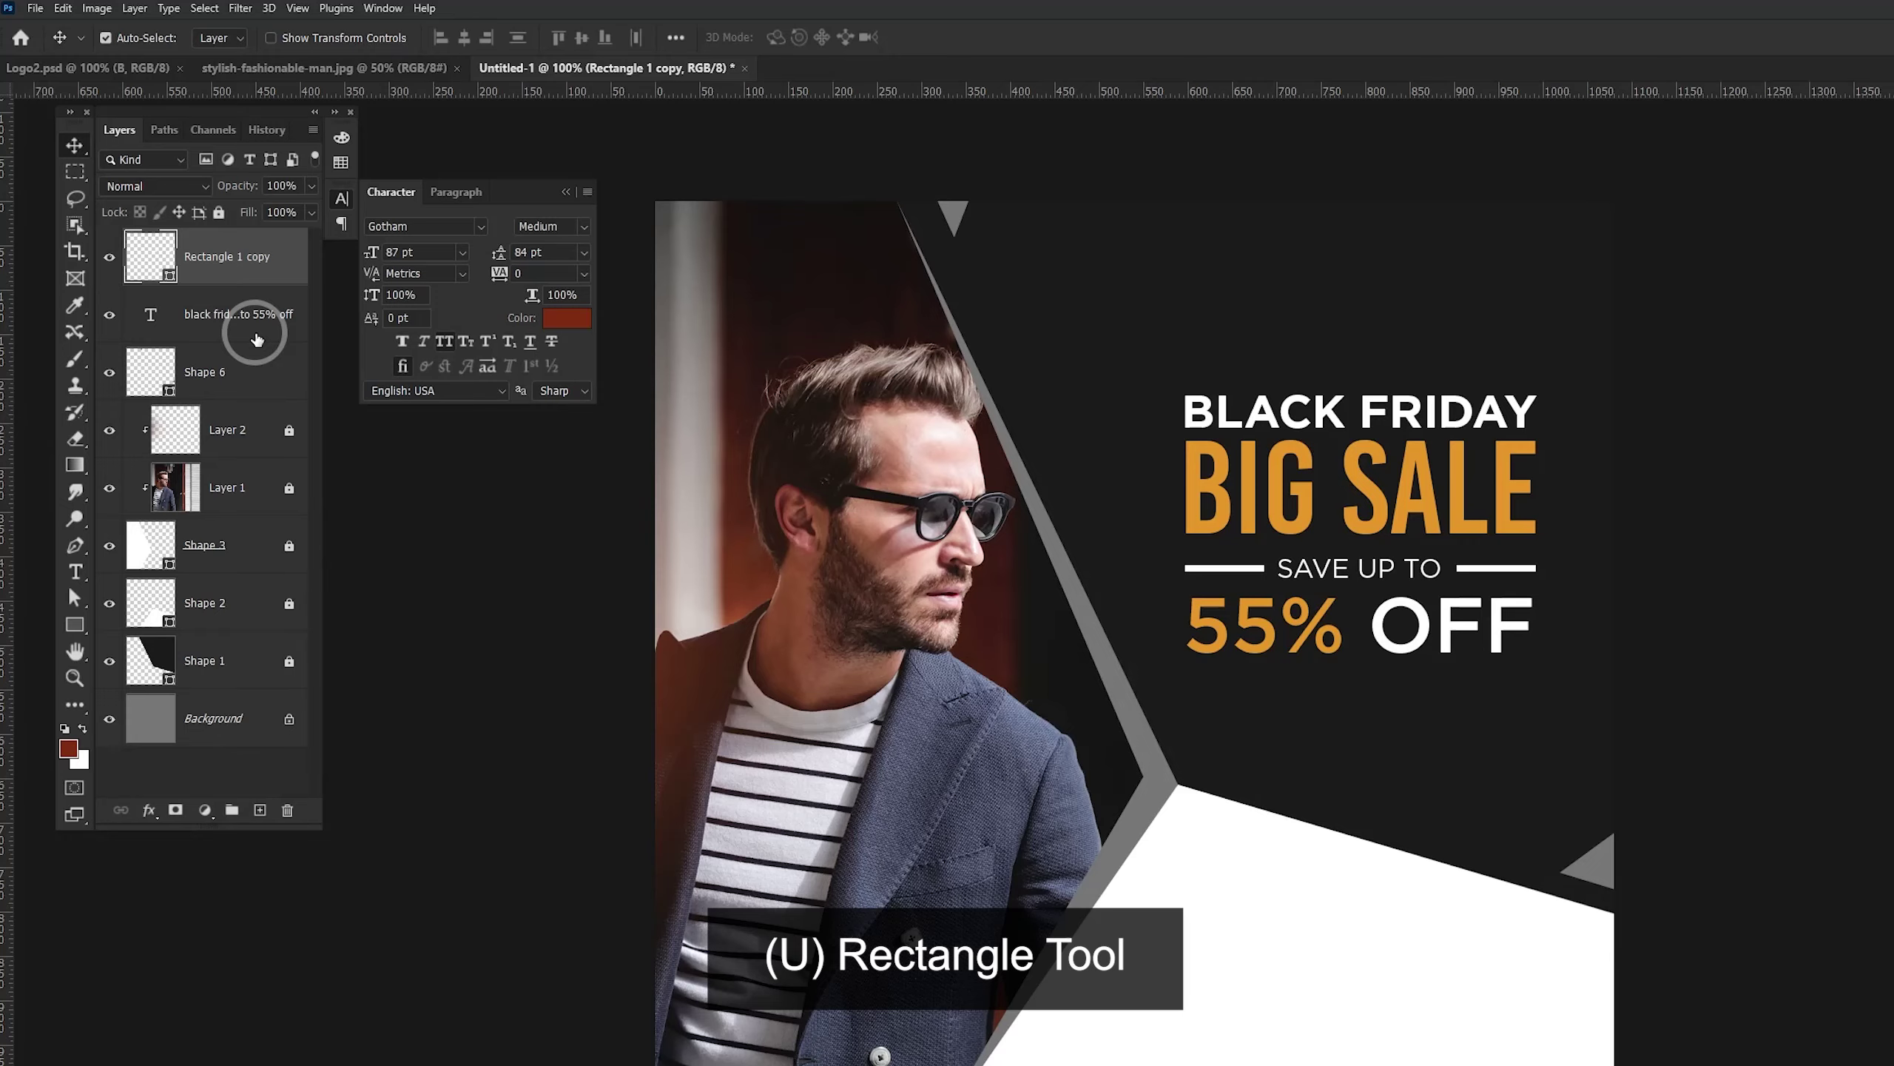
shift+click(257, 340)
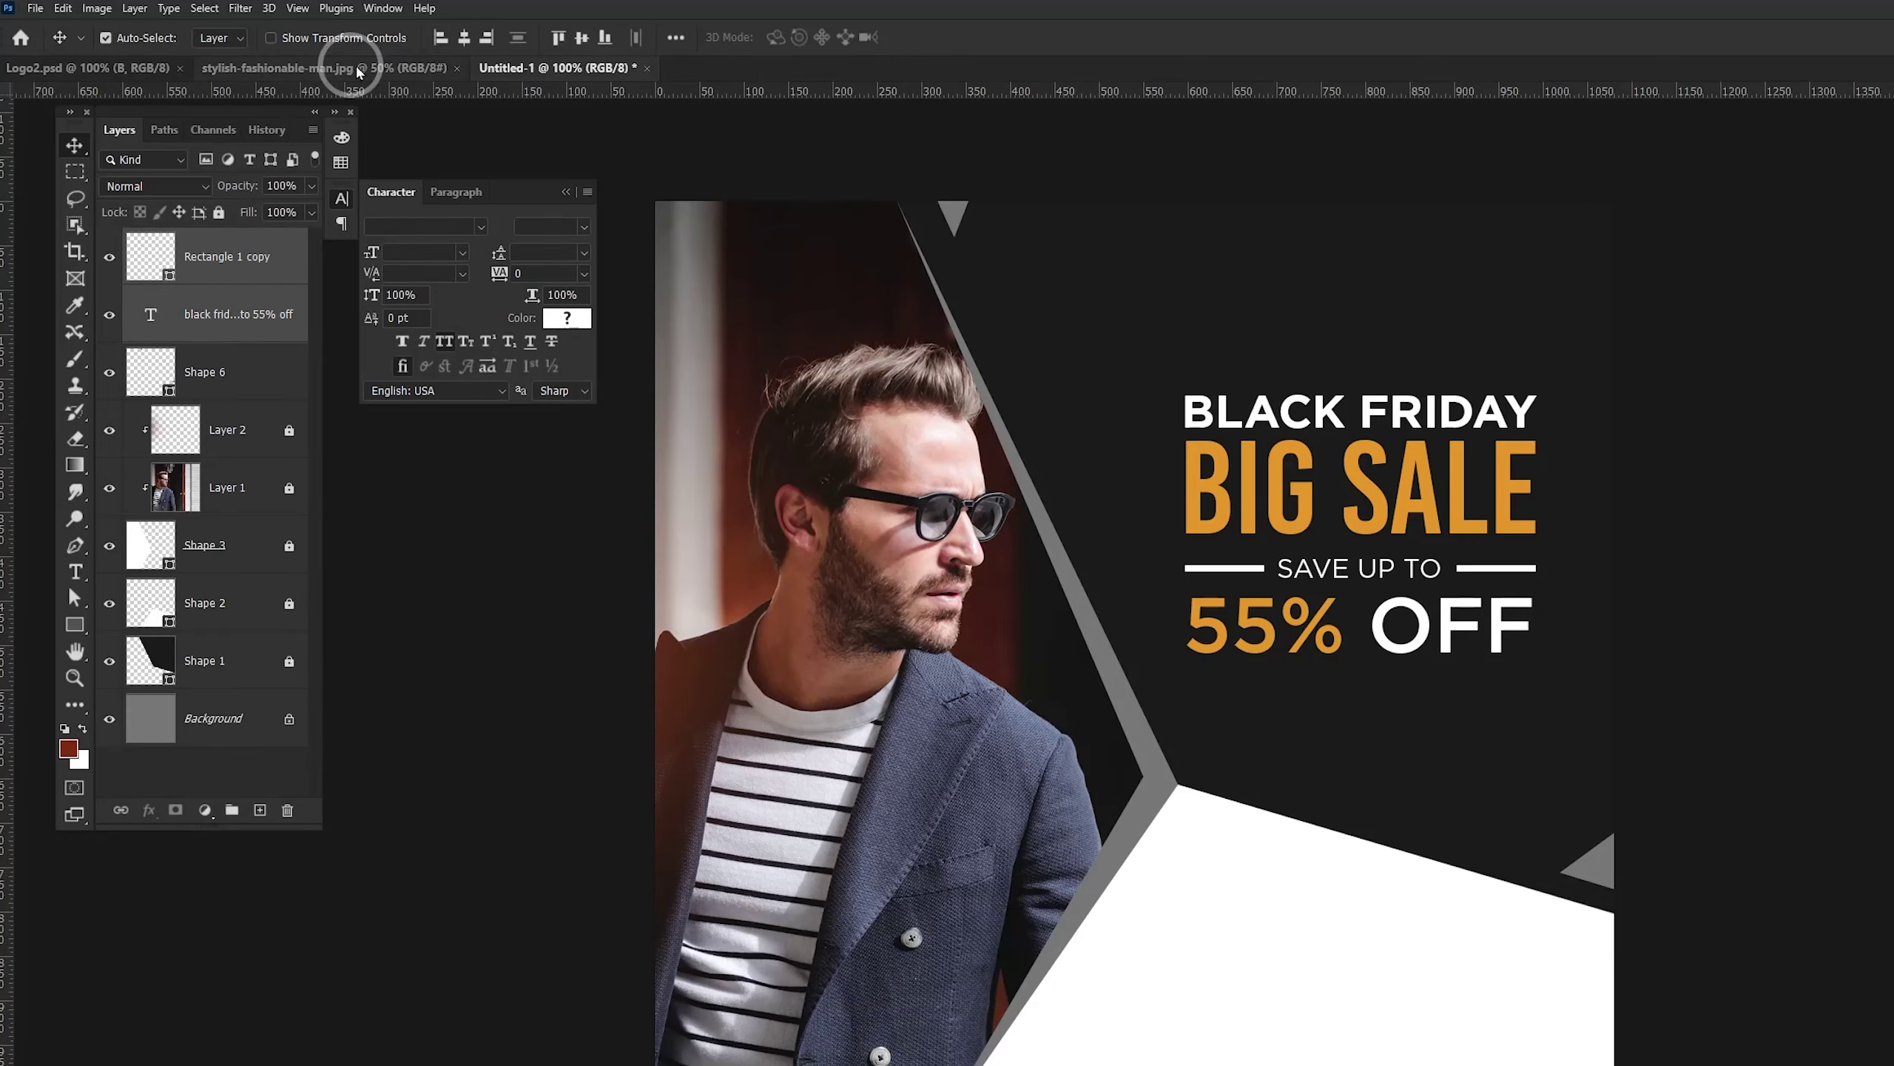
click(464, 38)
click(257, 257)
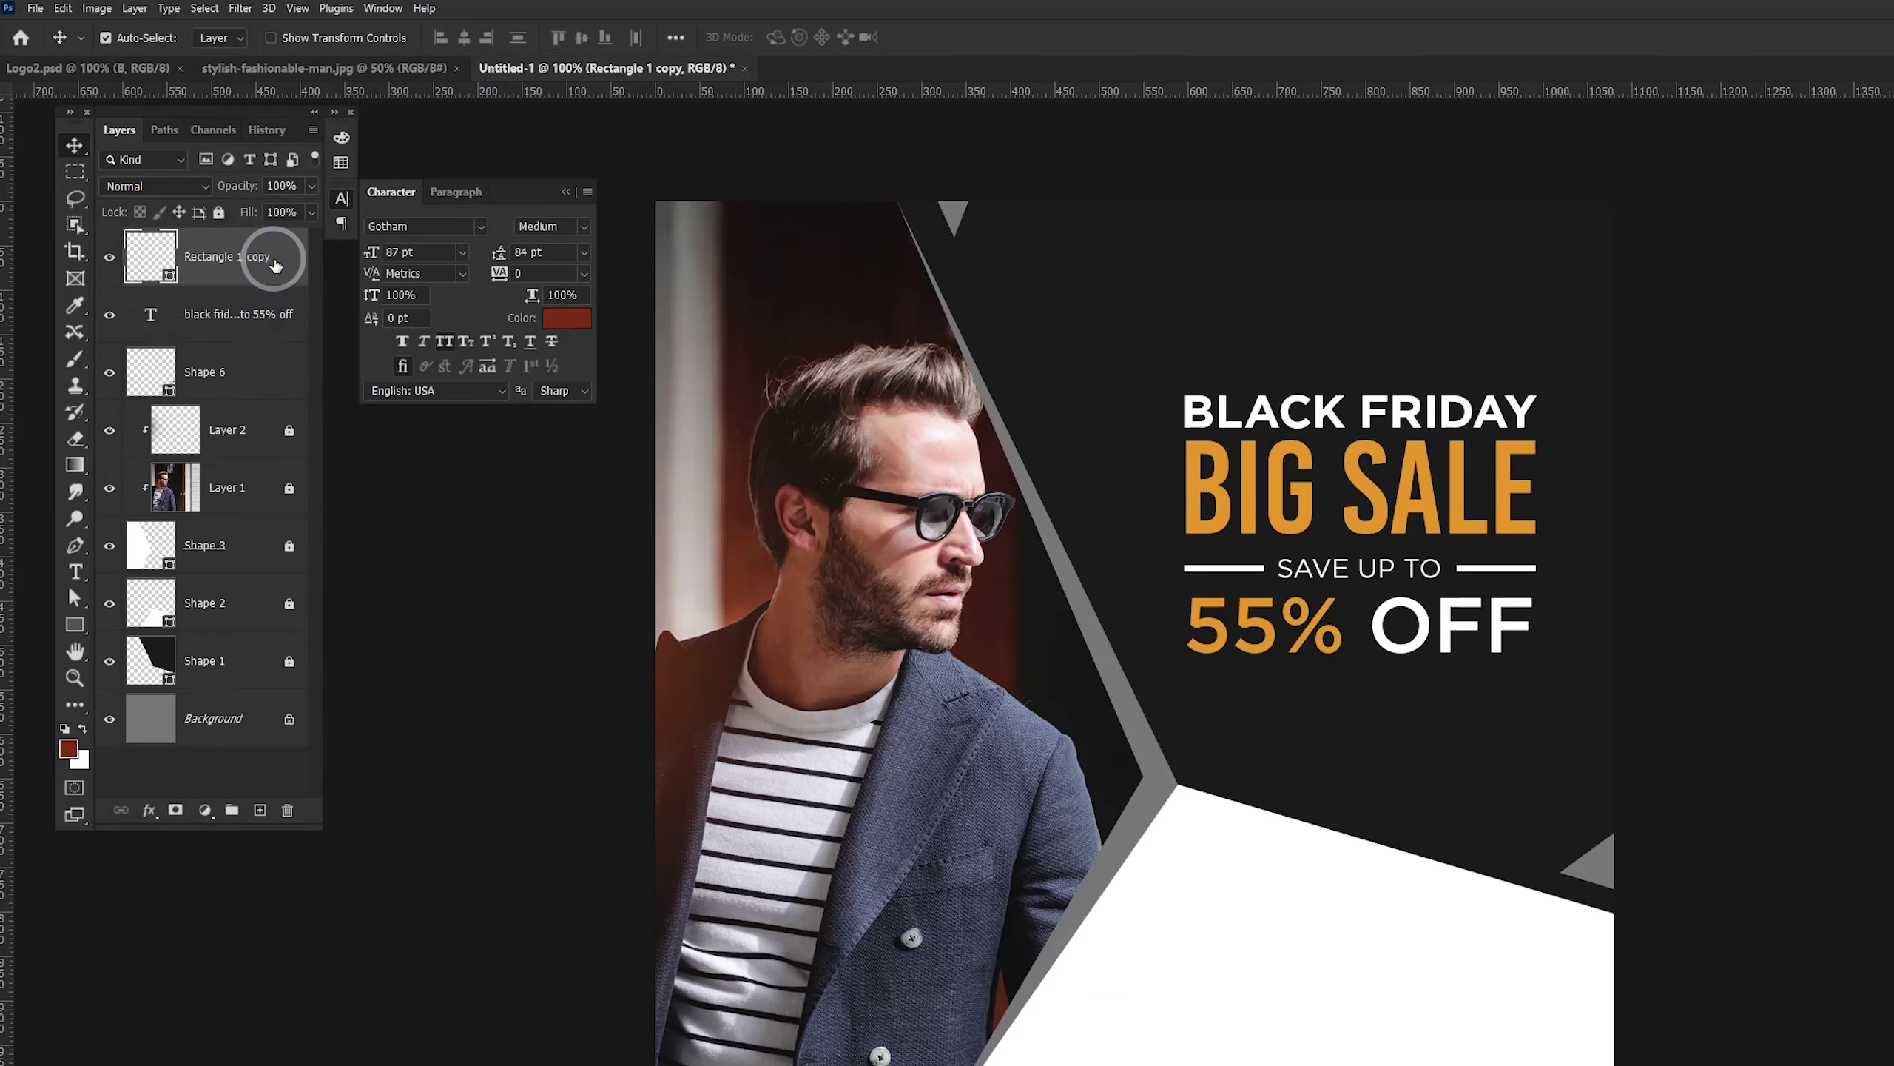
- Bring the logo from Logo2.psd into the poster, scaled to about 70%, above BLACK FRIDAY
click(267, 66)
click(115, 66)
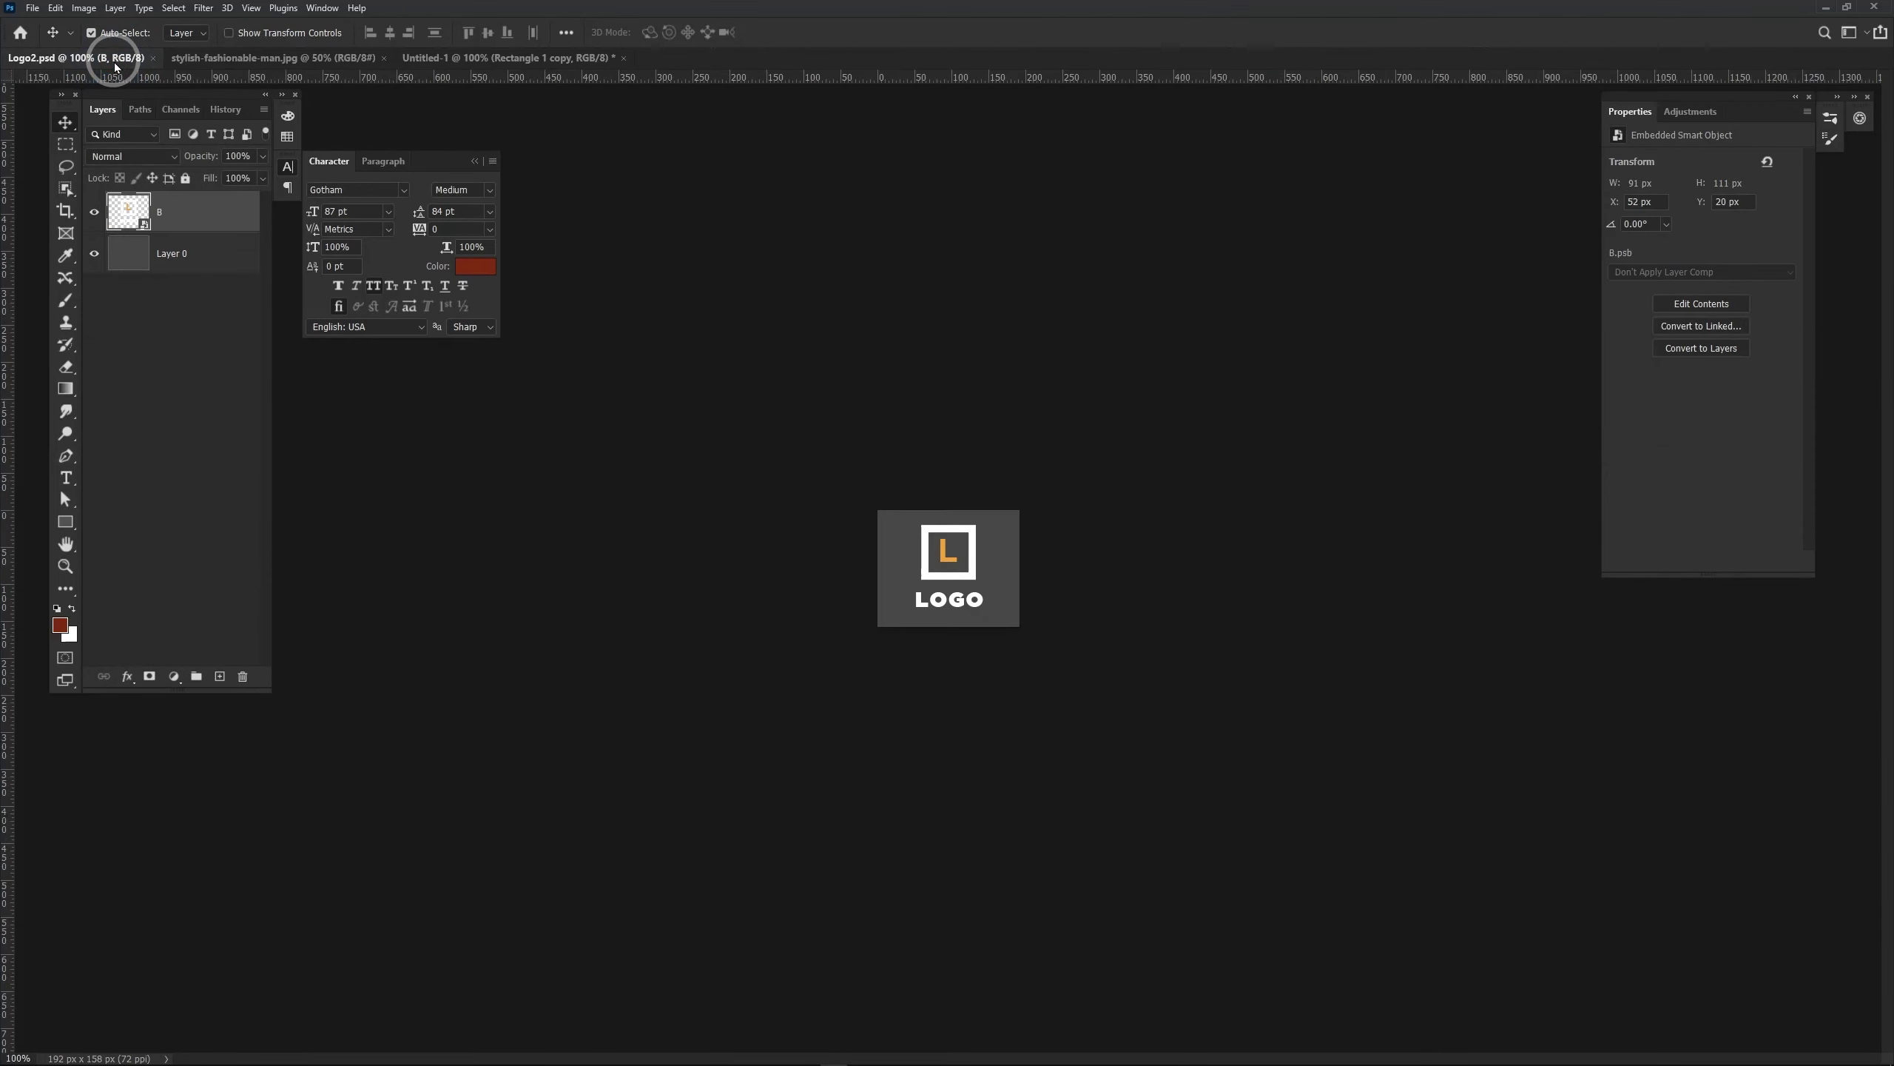
drag(957, 590, 1121, 244)
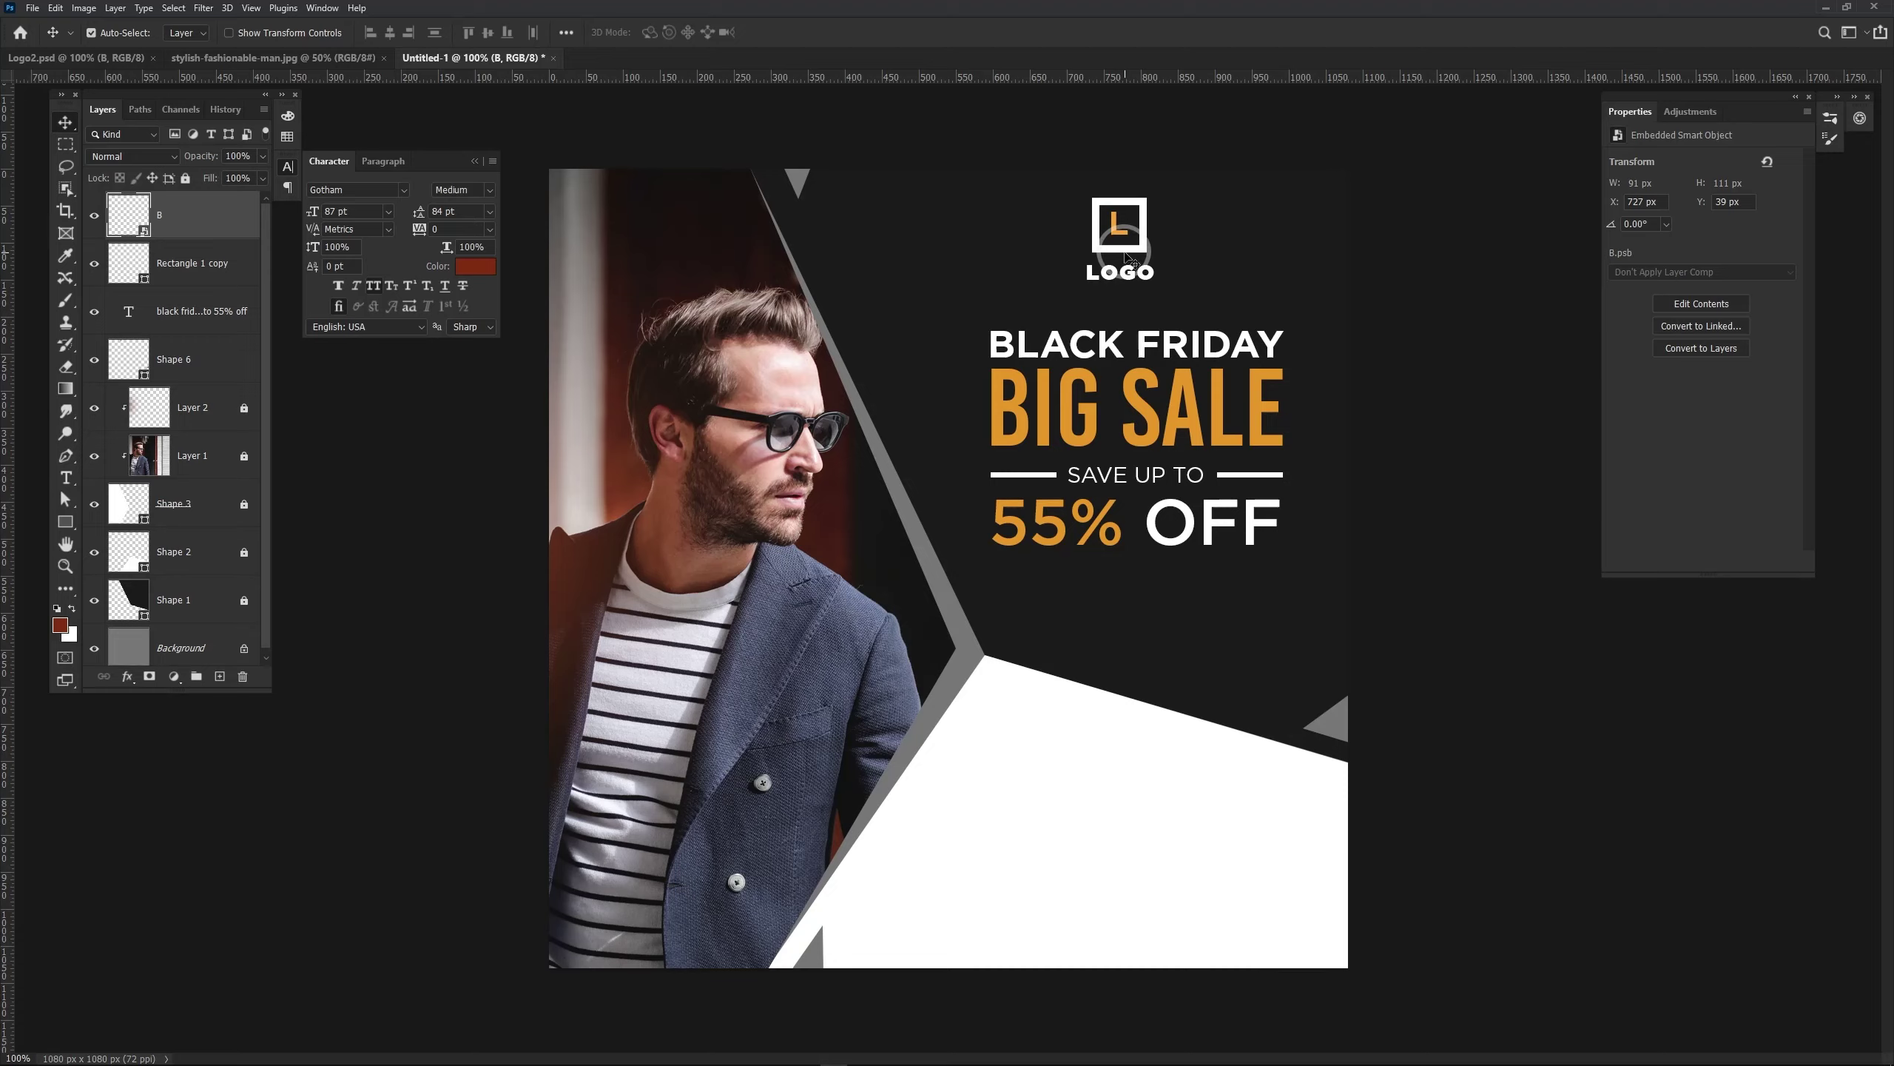
key(ctrl+t)
mouse_move(1155, 199)
mouse_down()
mouse_move(1134, 223)
mouse_move(1144, 260)
mouse_up()
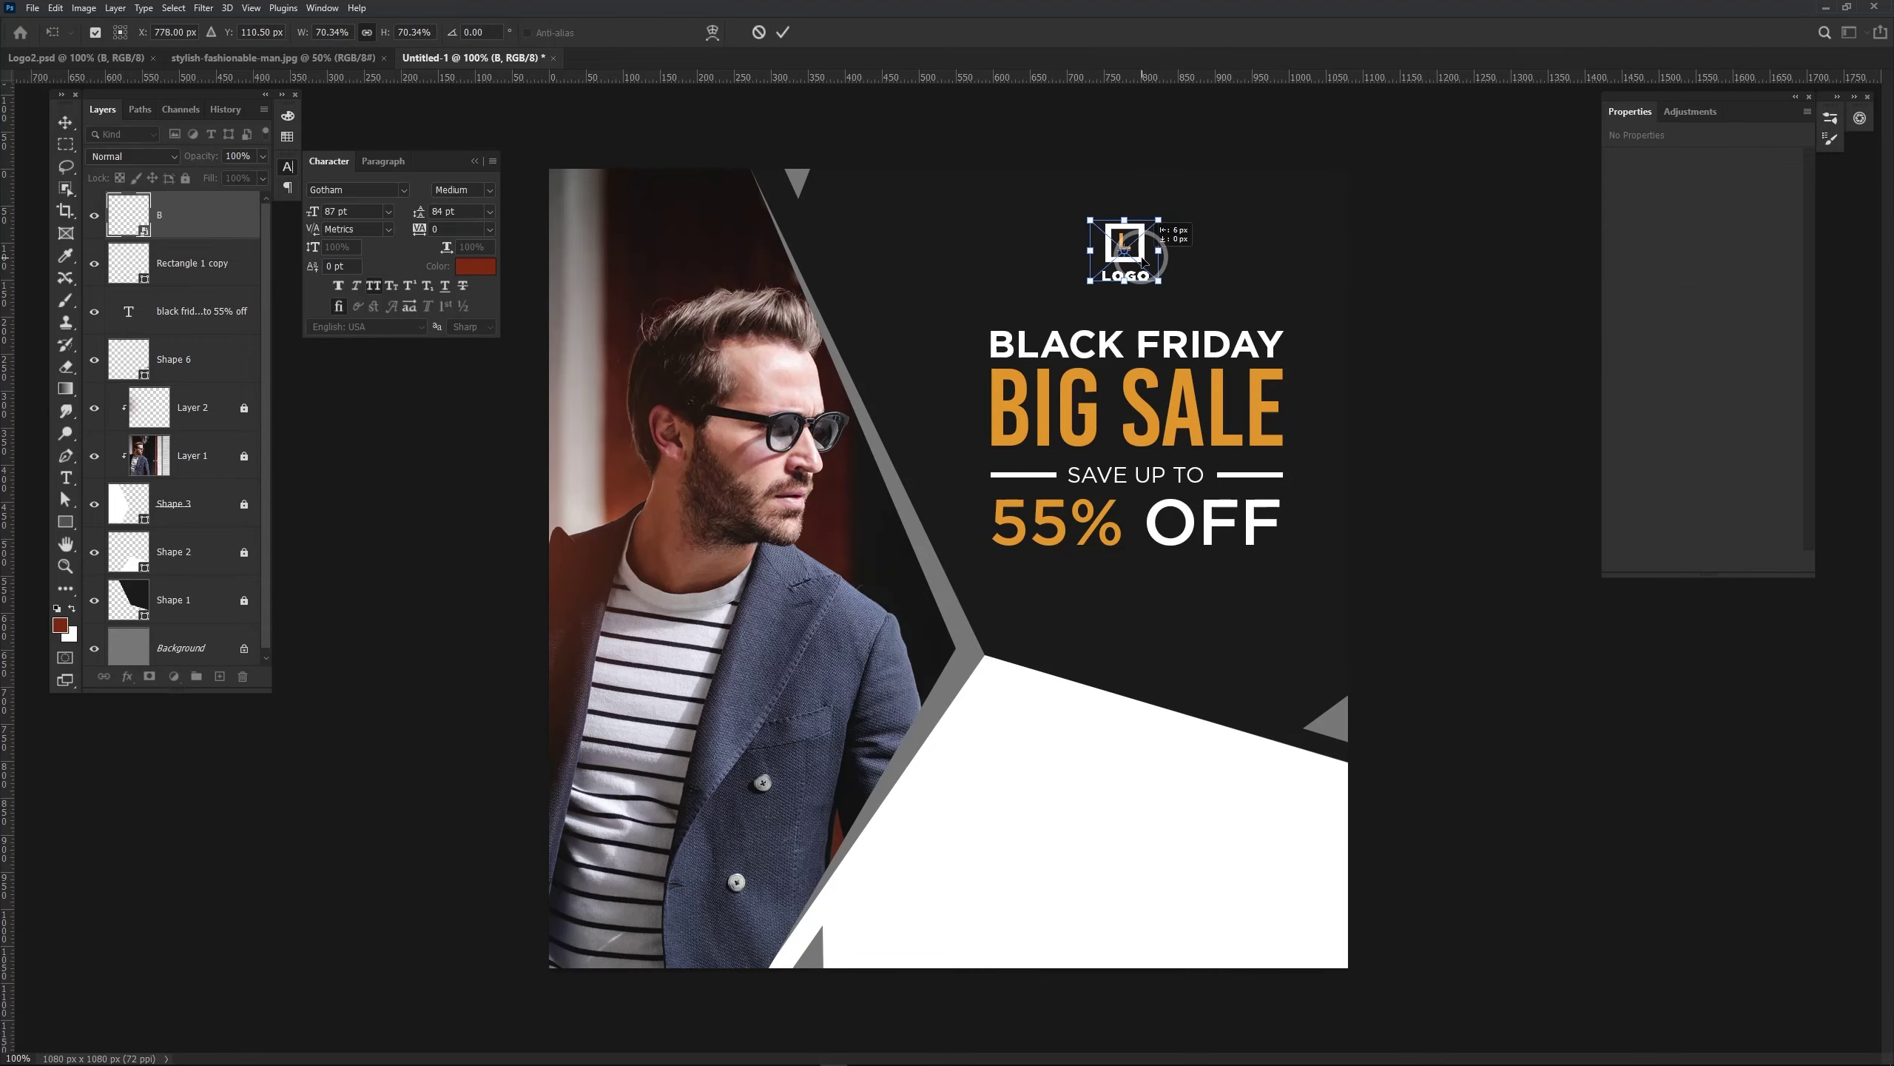
key(Return)
shift+click(220, 320)
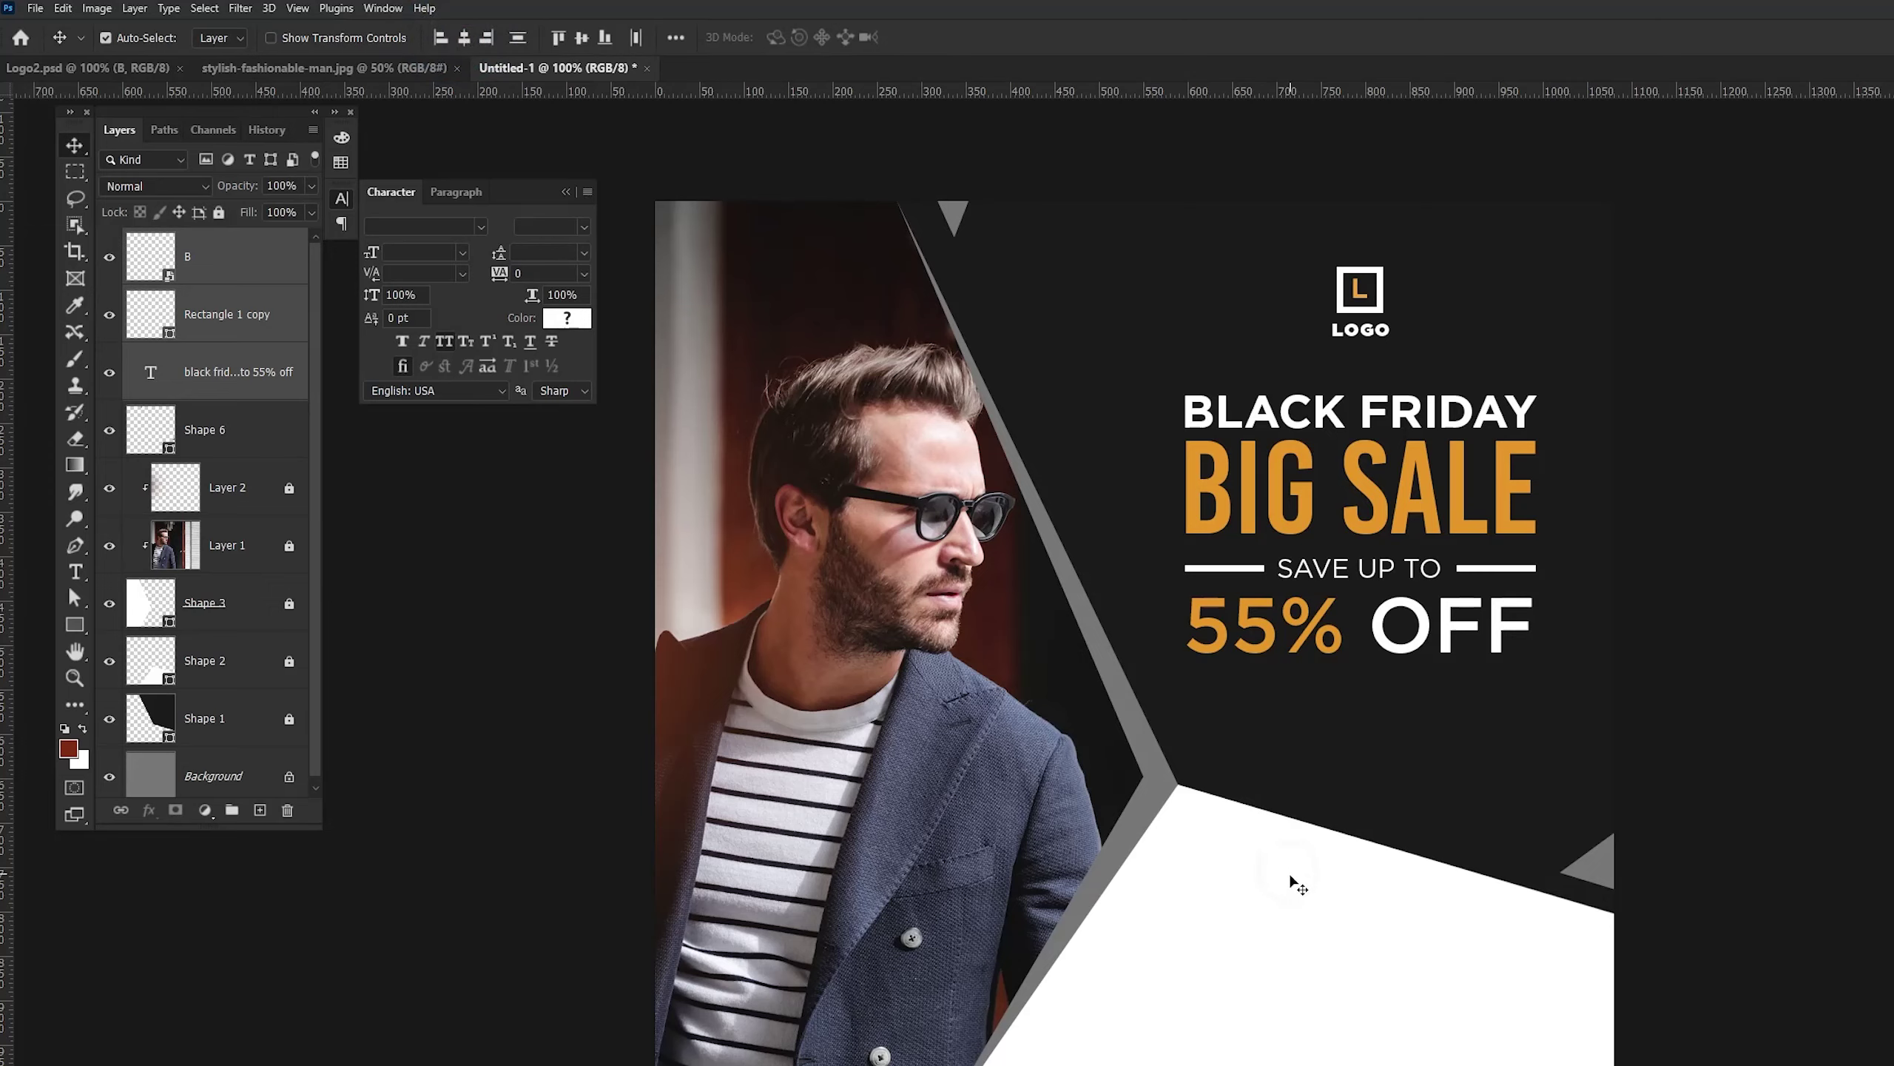
- Draw a 268 × 78 px orange rectangle in the white area below the sale text
click(1346, 948)
key(u)
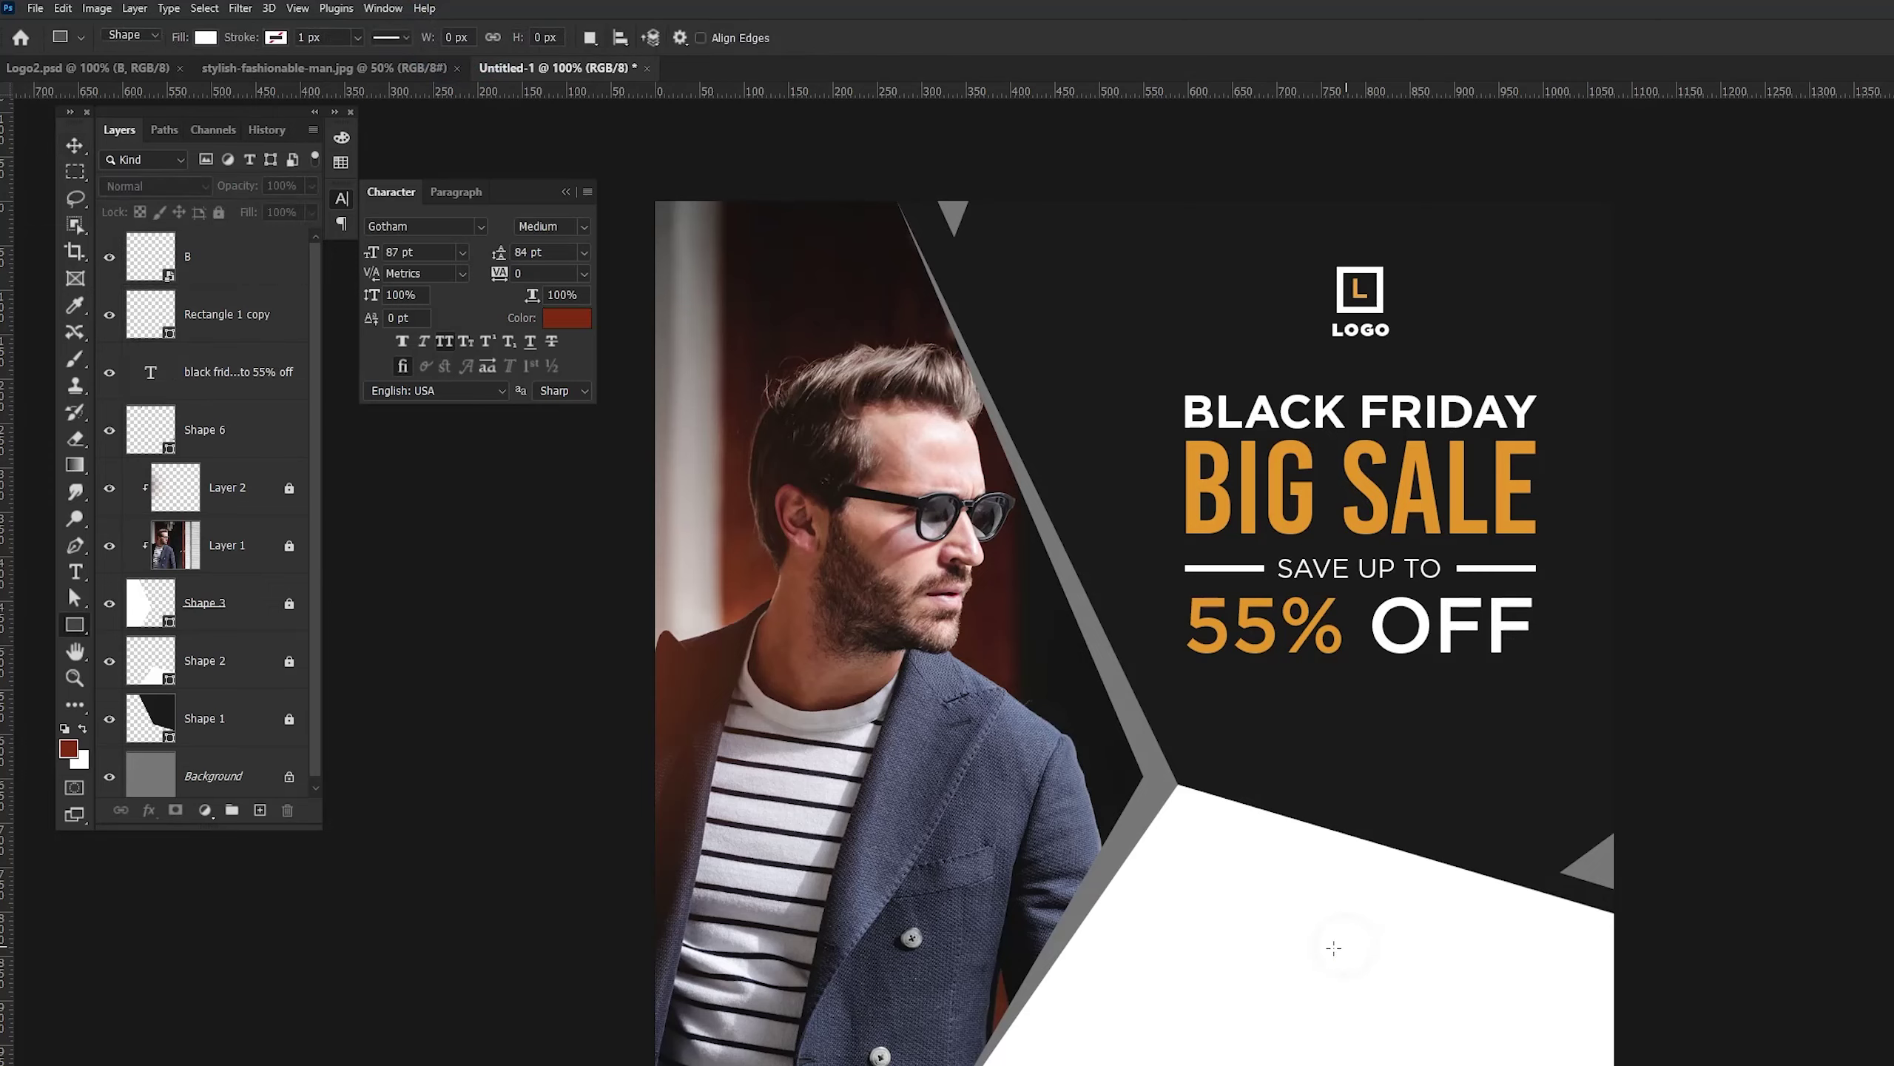
click(205, 37)
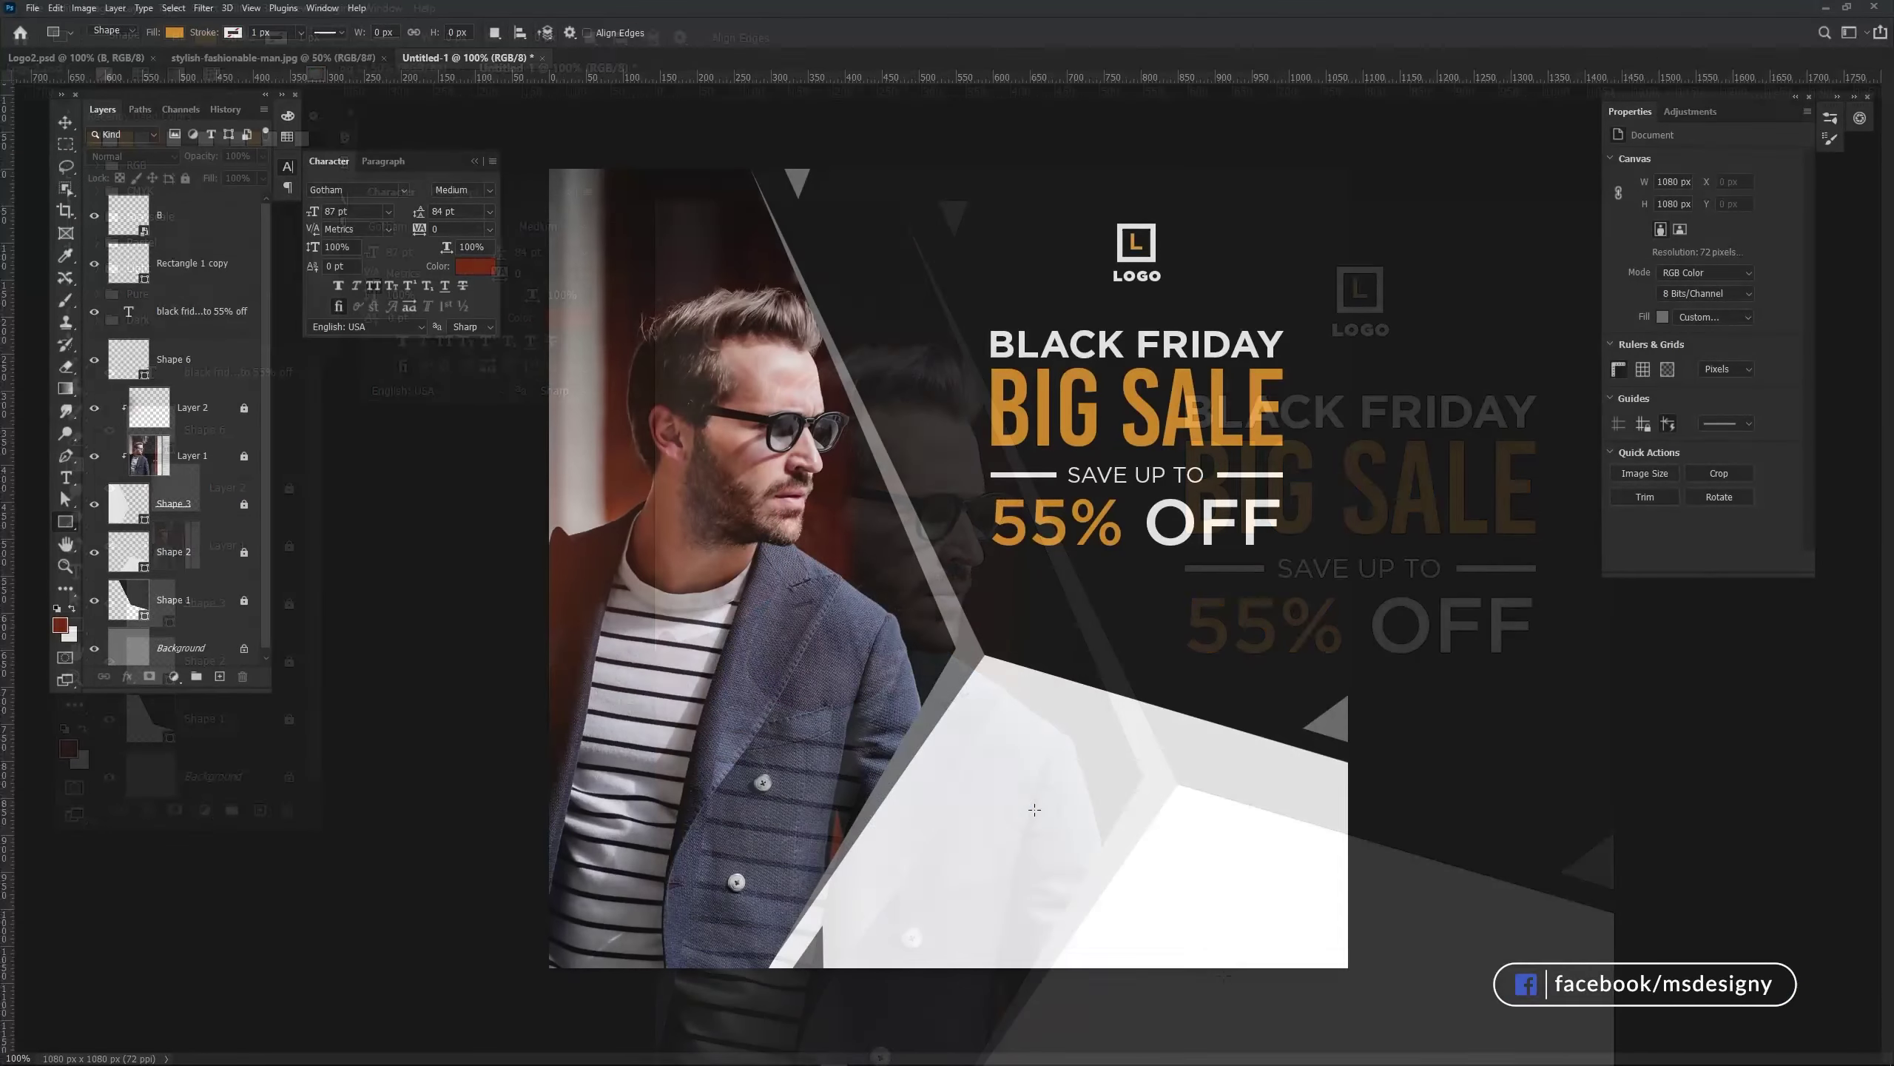
drag(1034, 809, 1195, 869)
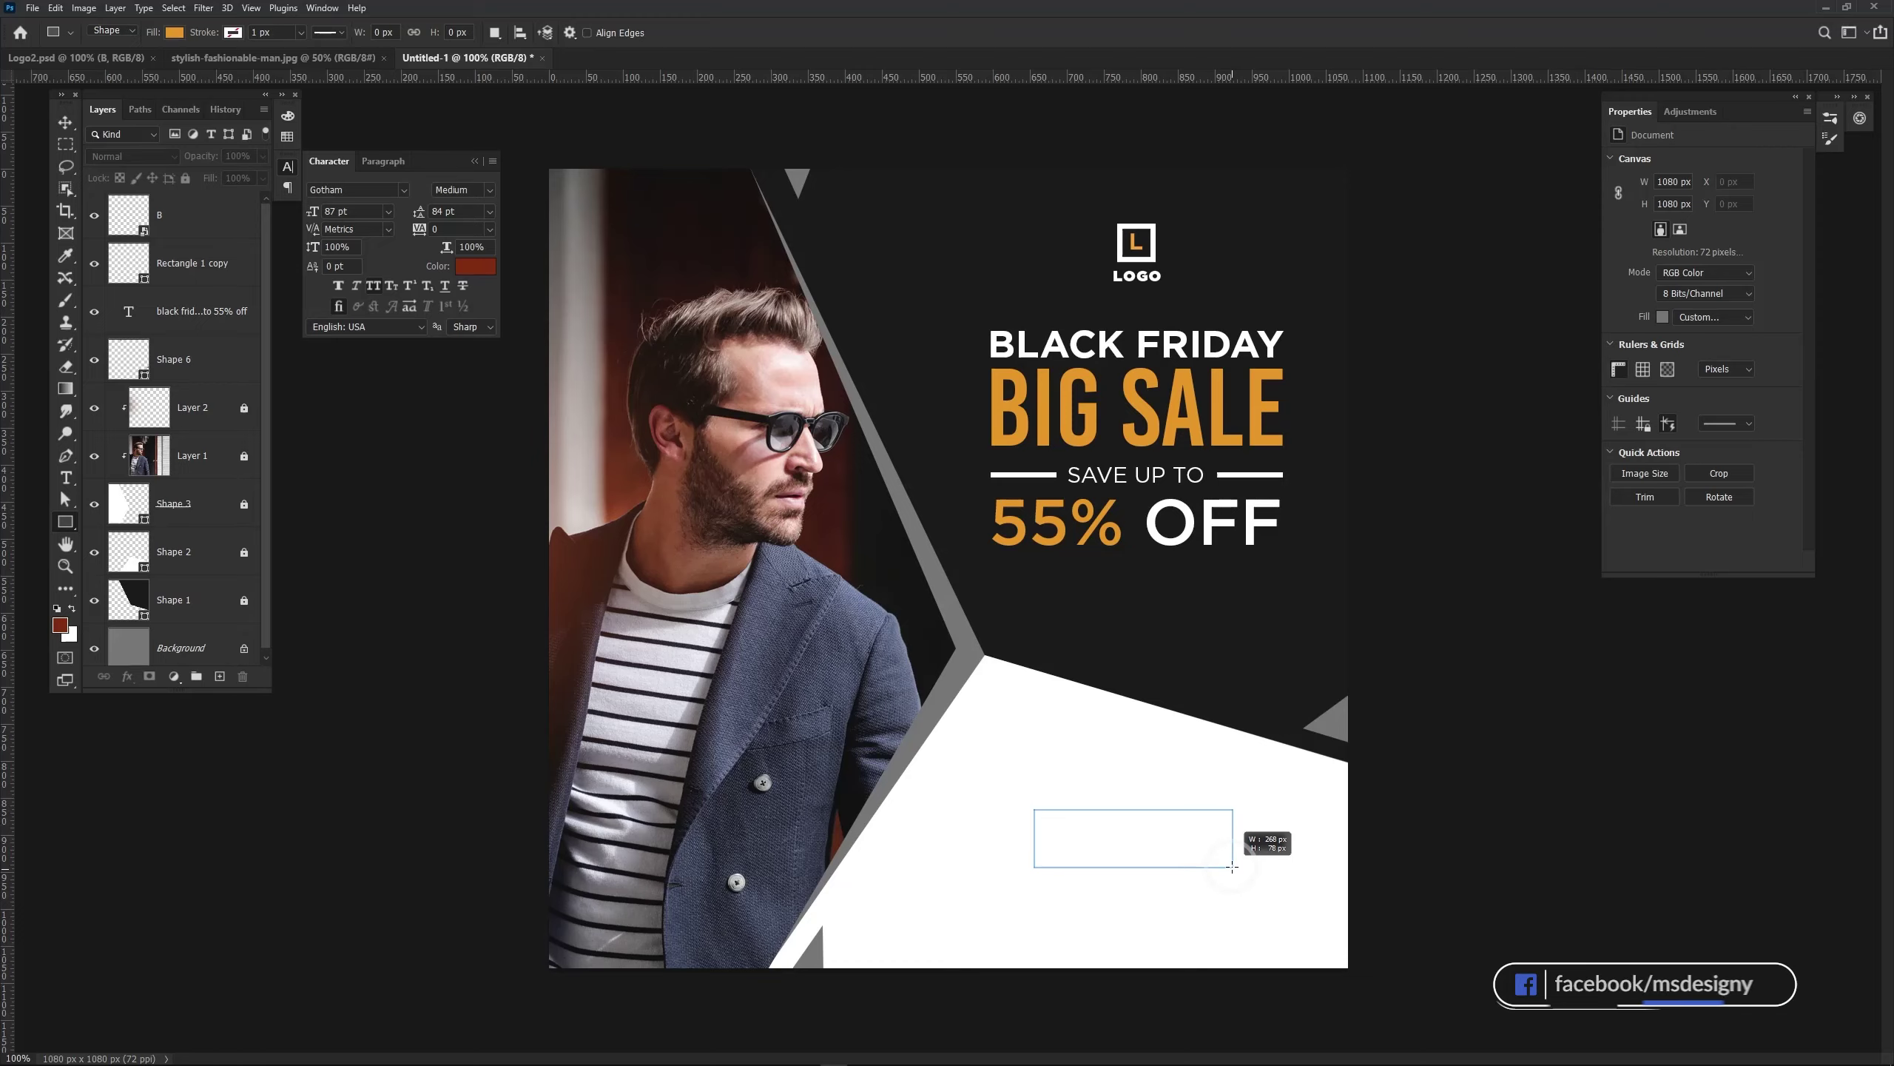
mouse_move(1233, 868)
mouse_down()
mouse_move(1165, 825)
mouse_move(1210, 776)
mouse_up()
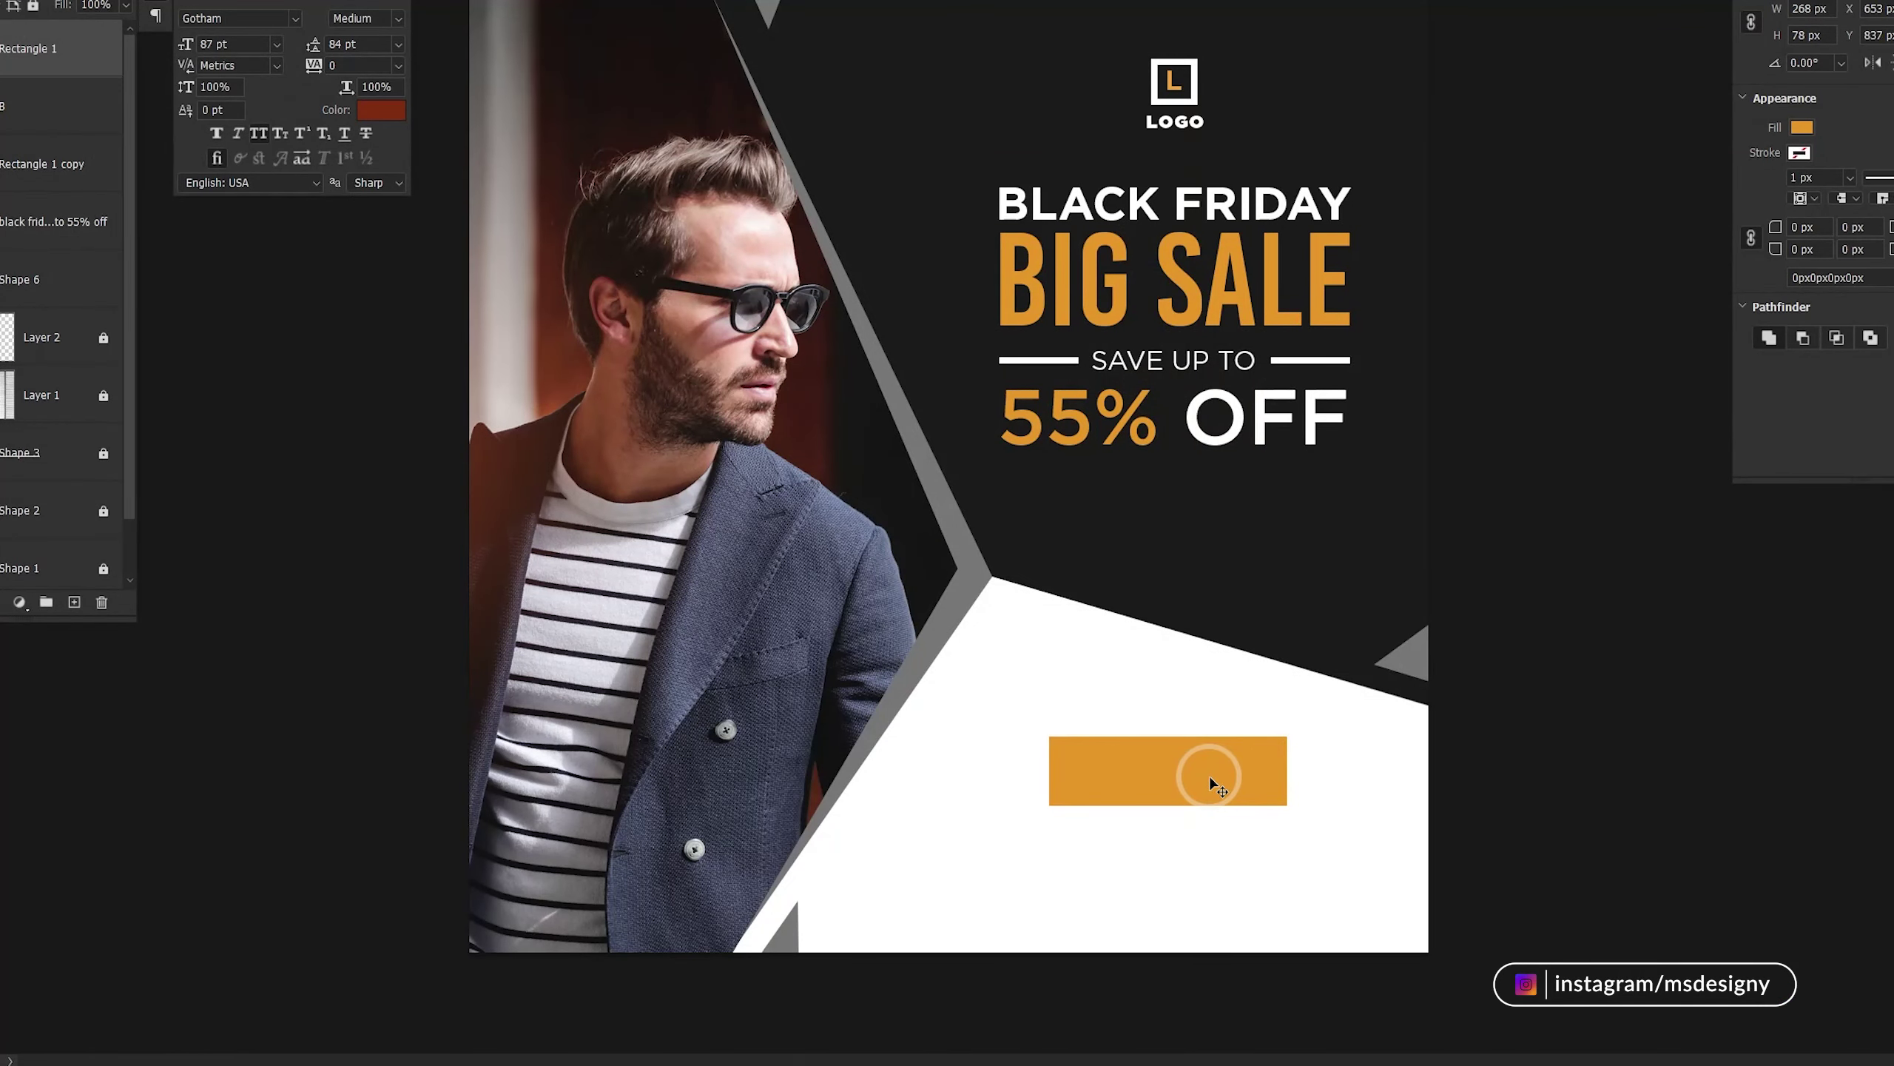
click(1143, 773)
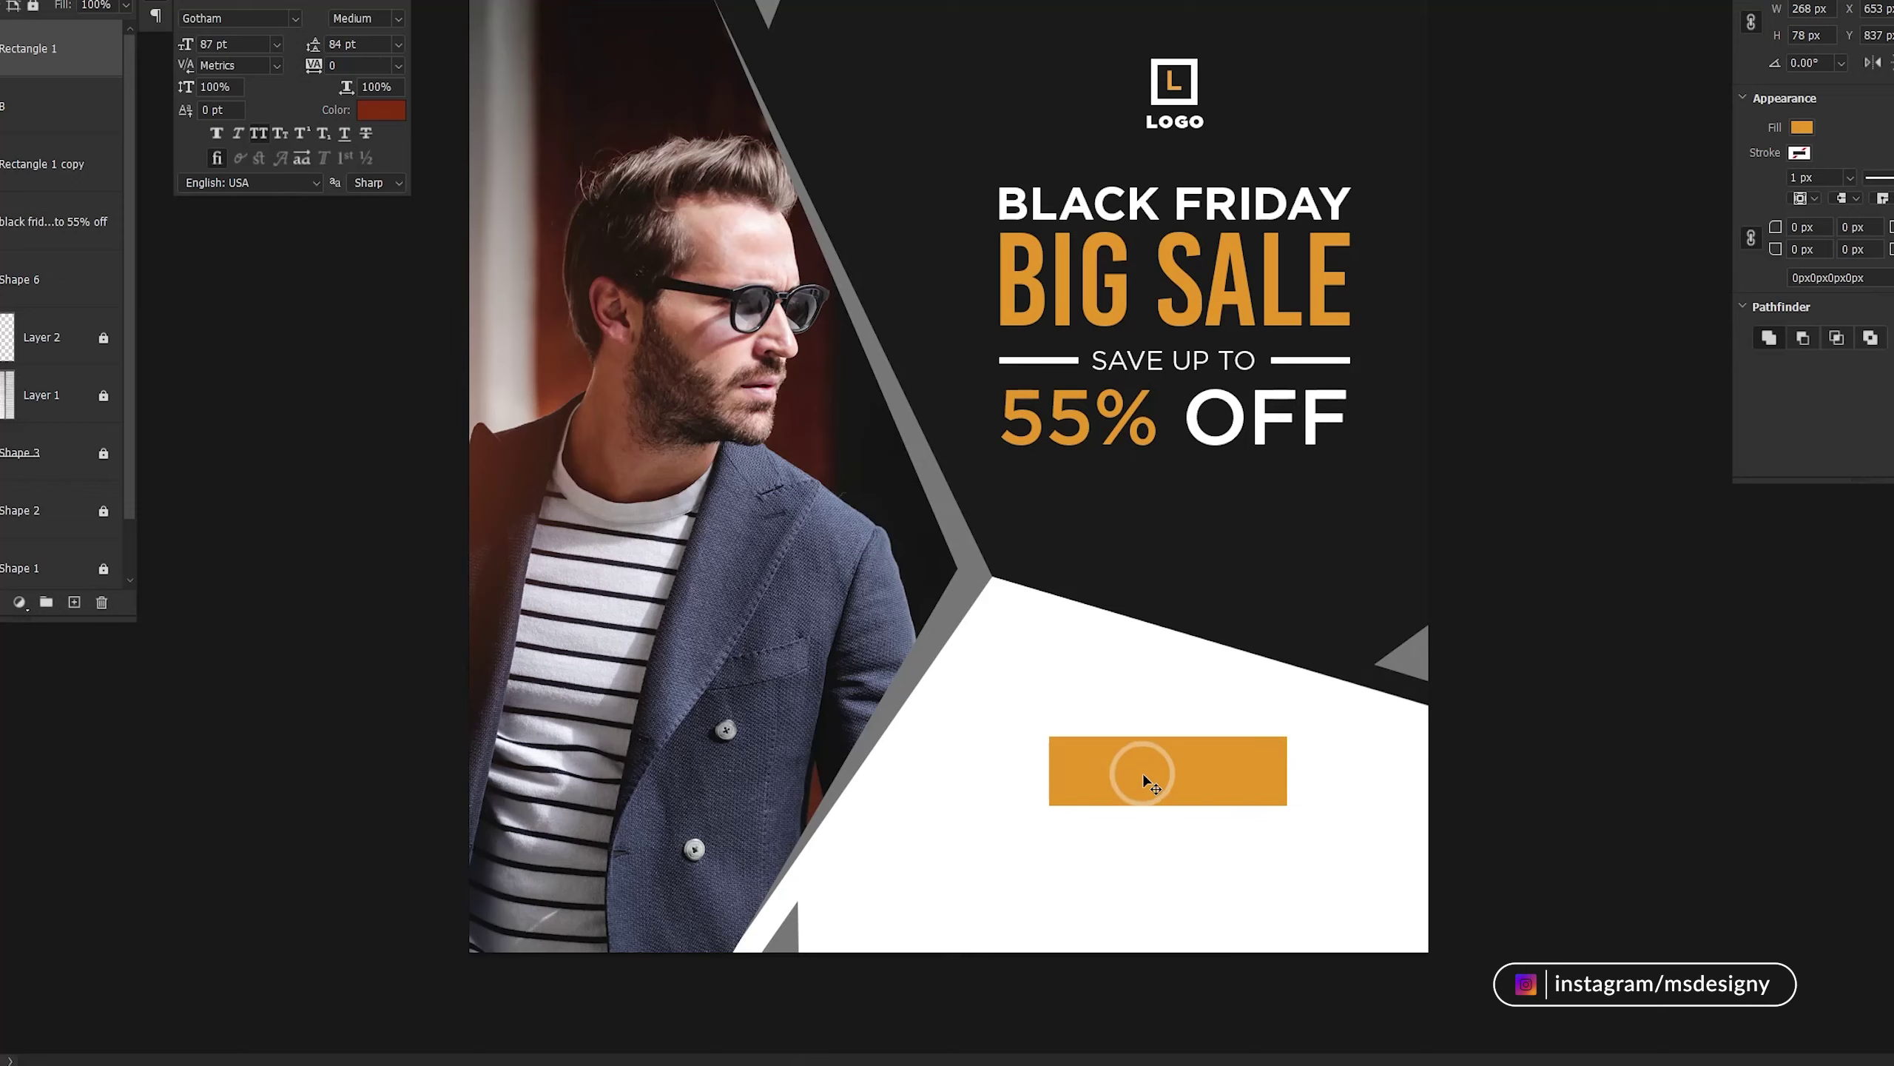
- Add SHOP NOW text in white at 31 pt
click(1114, 676)
text(SHOP )
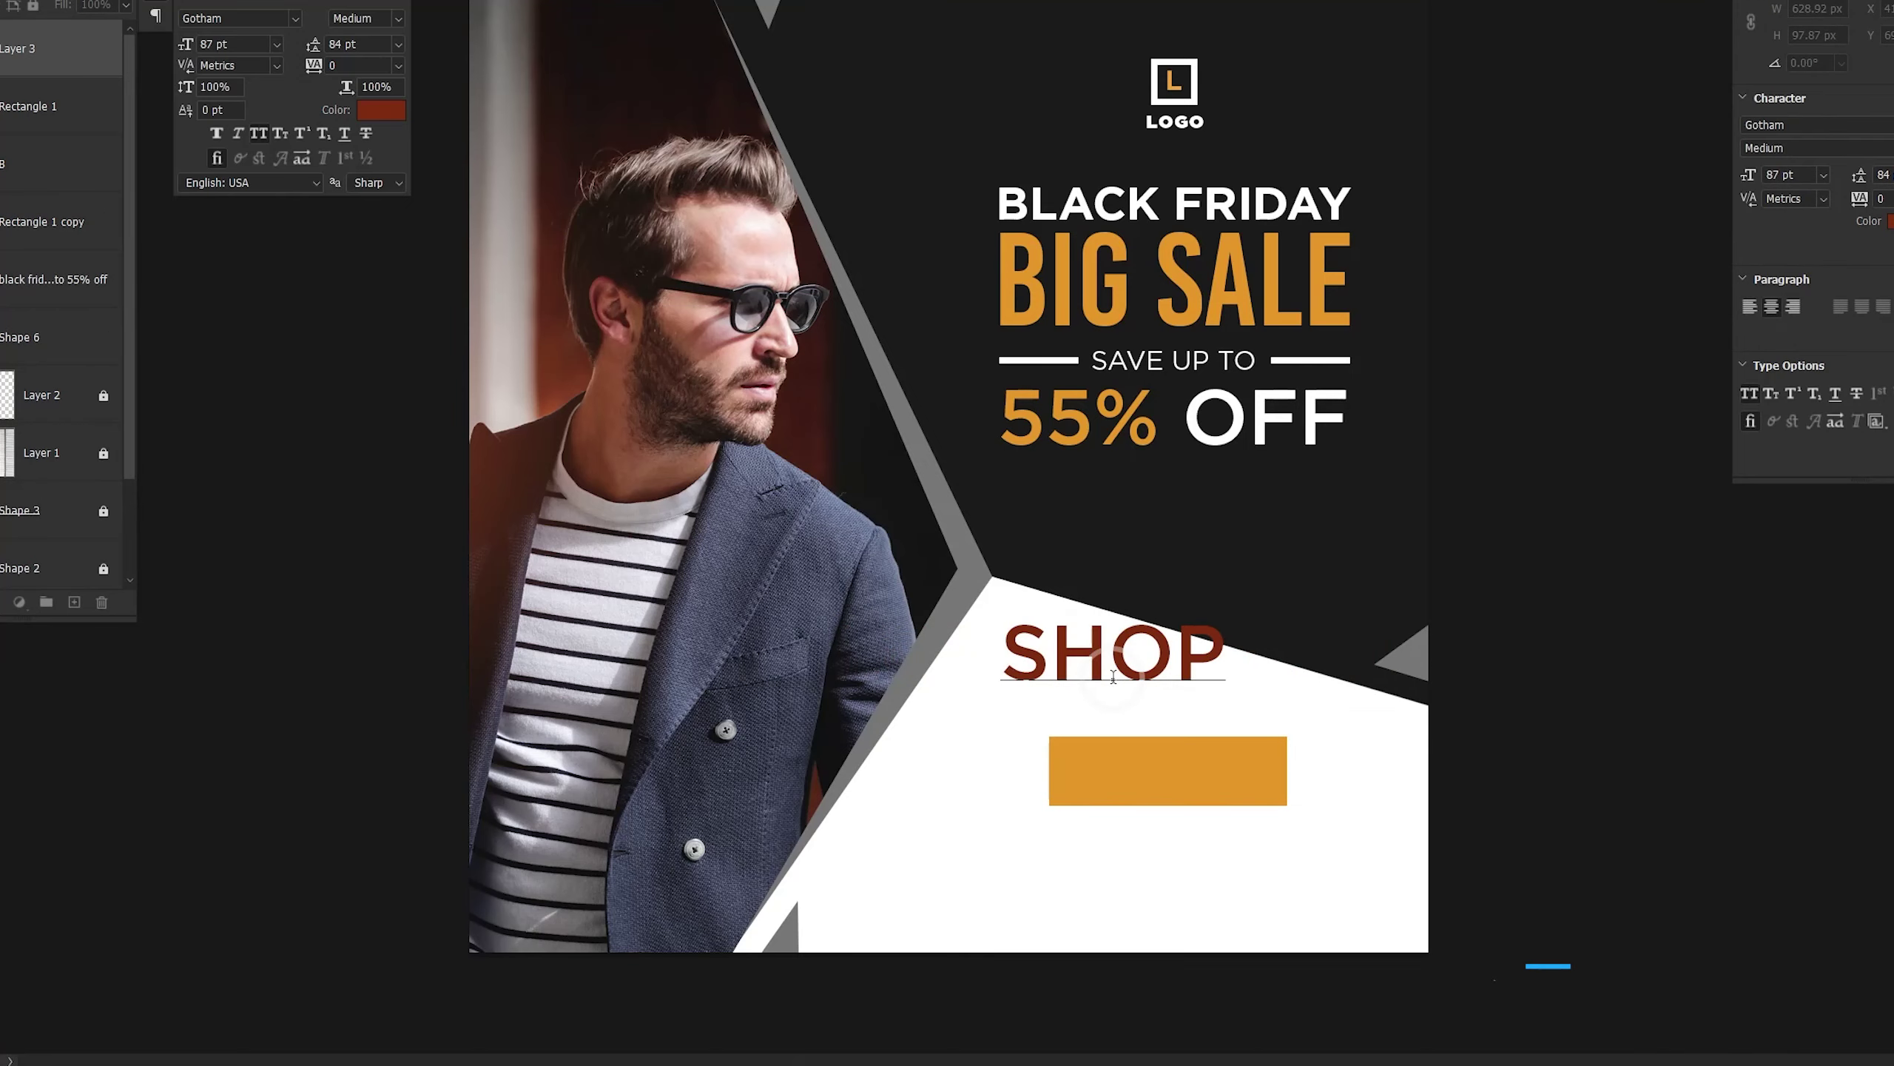
text(NOW)
triple_click(1114, 677)
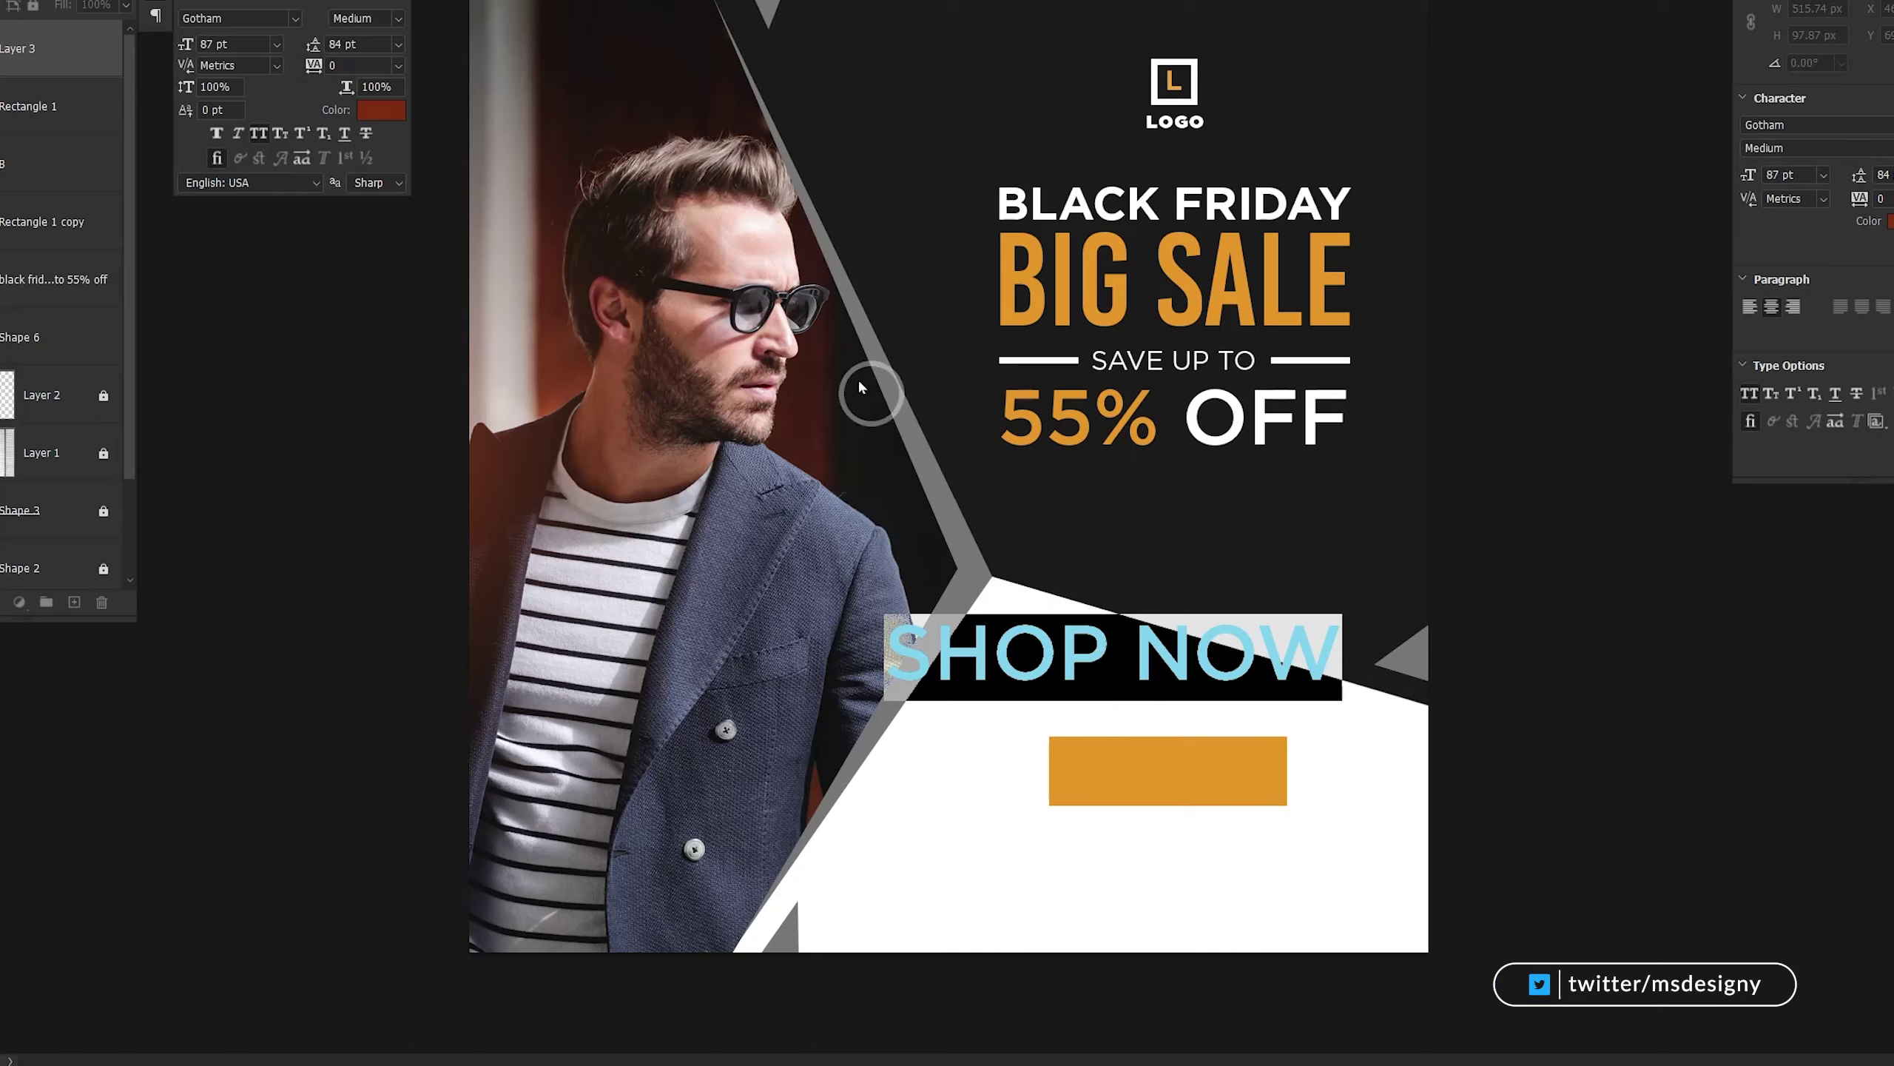
text(34)
key(Return)
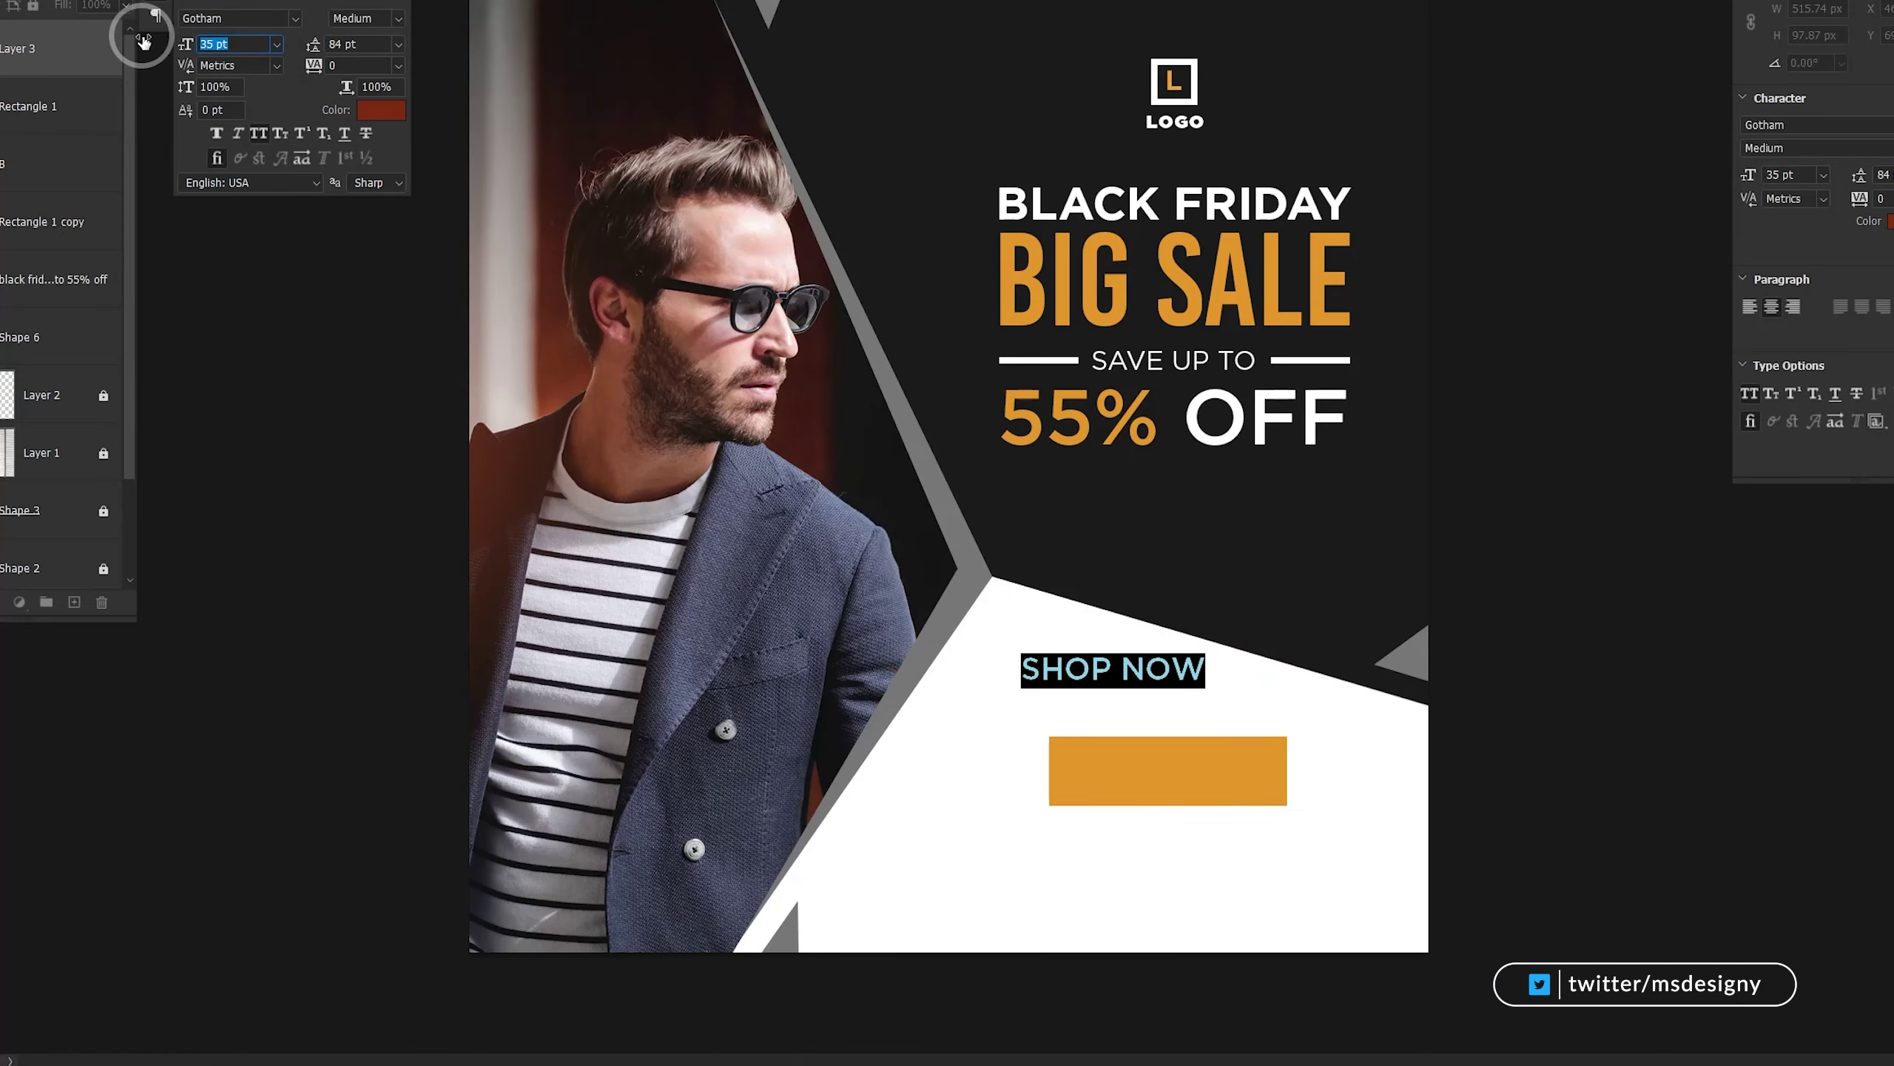
key(Down)
key(Down)
key(Down)
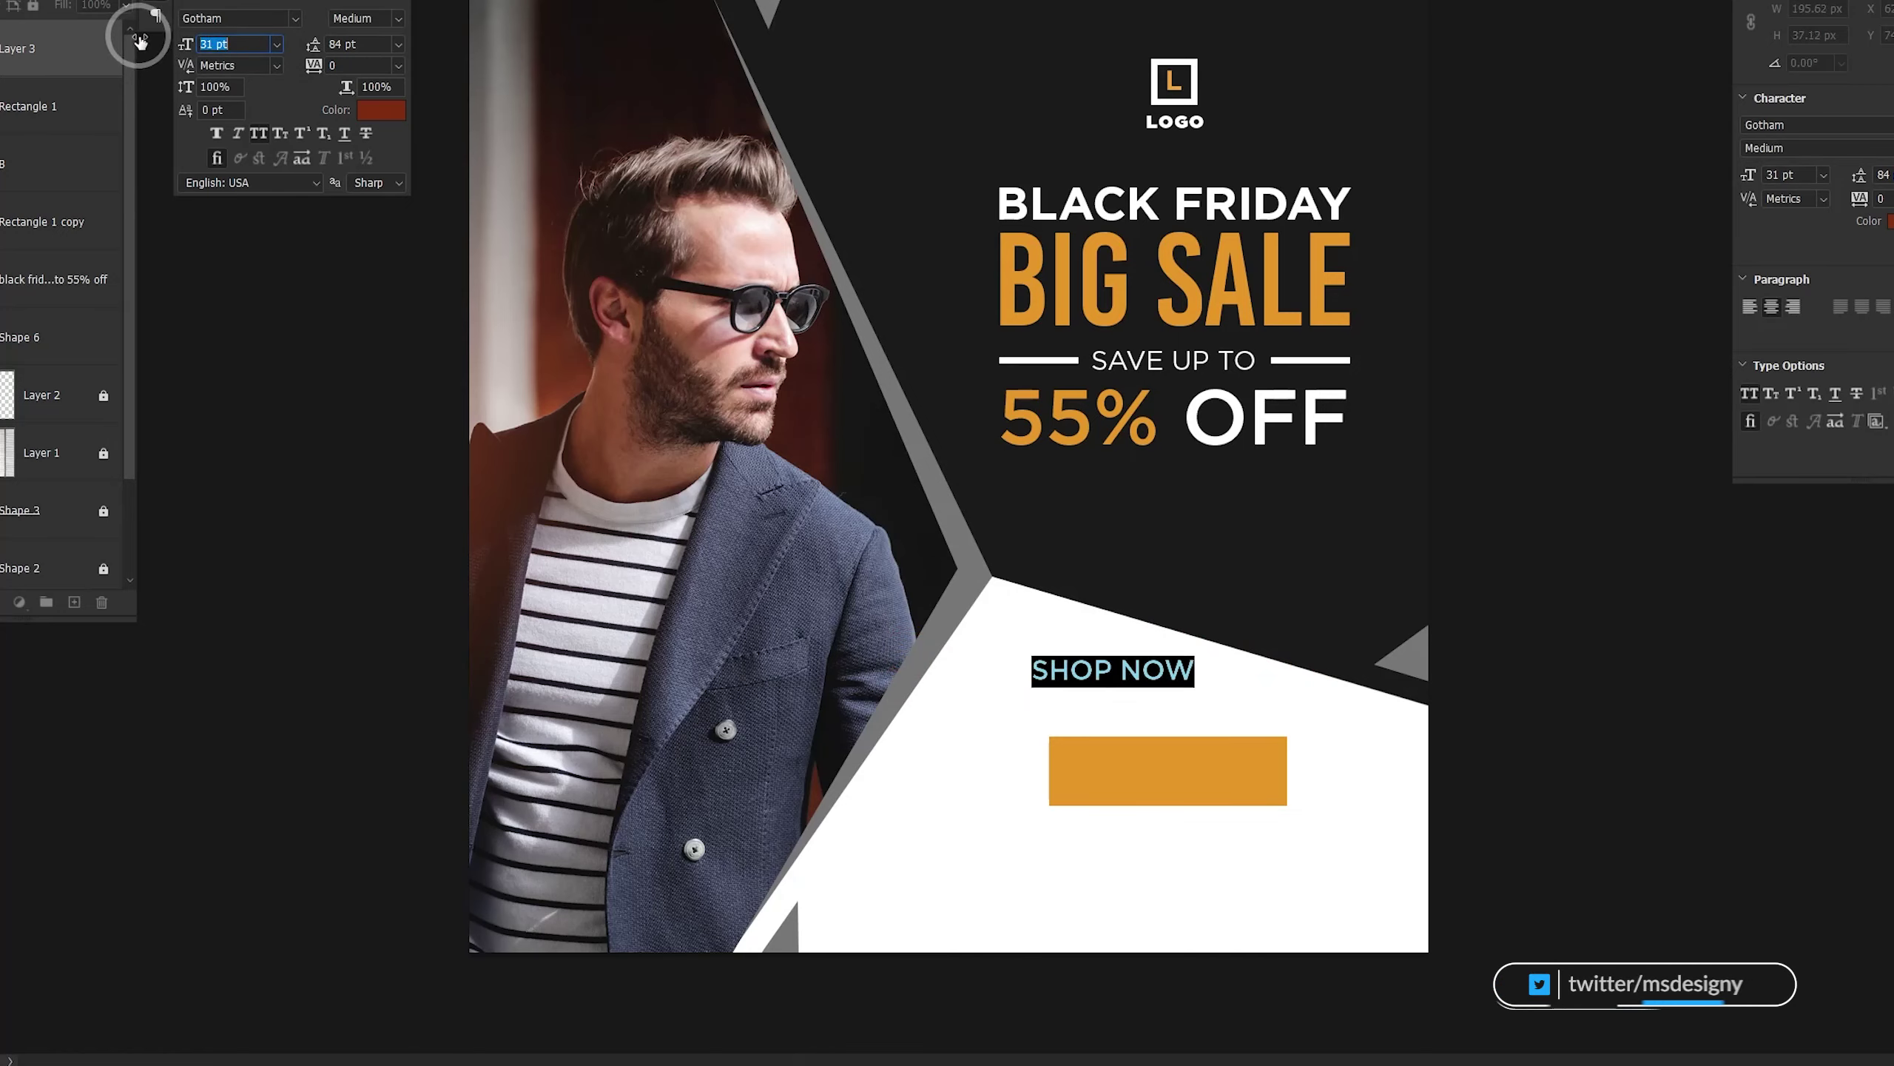
click(381, 110)
click(648, 340)
text(ffffff)
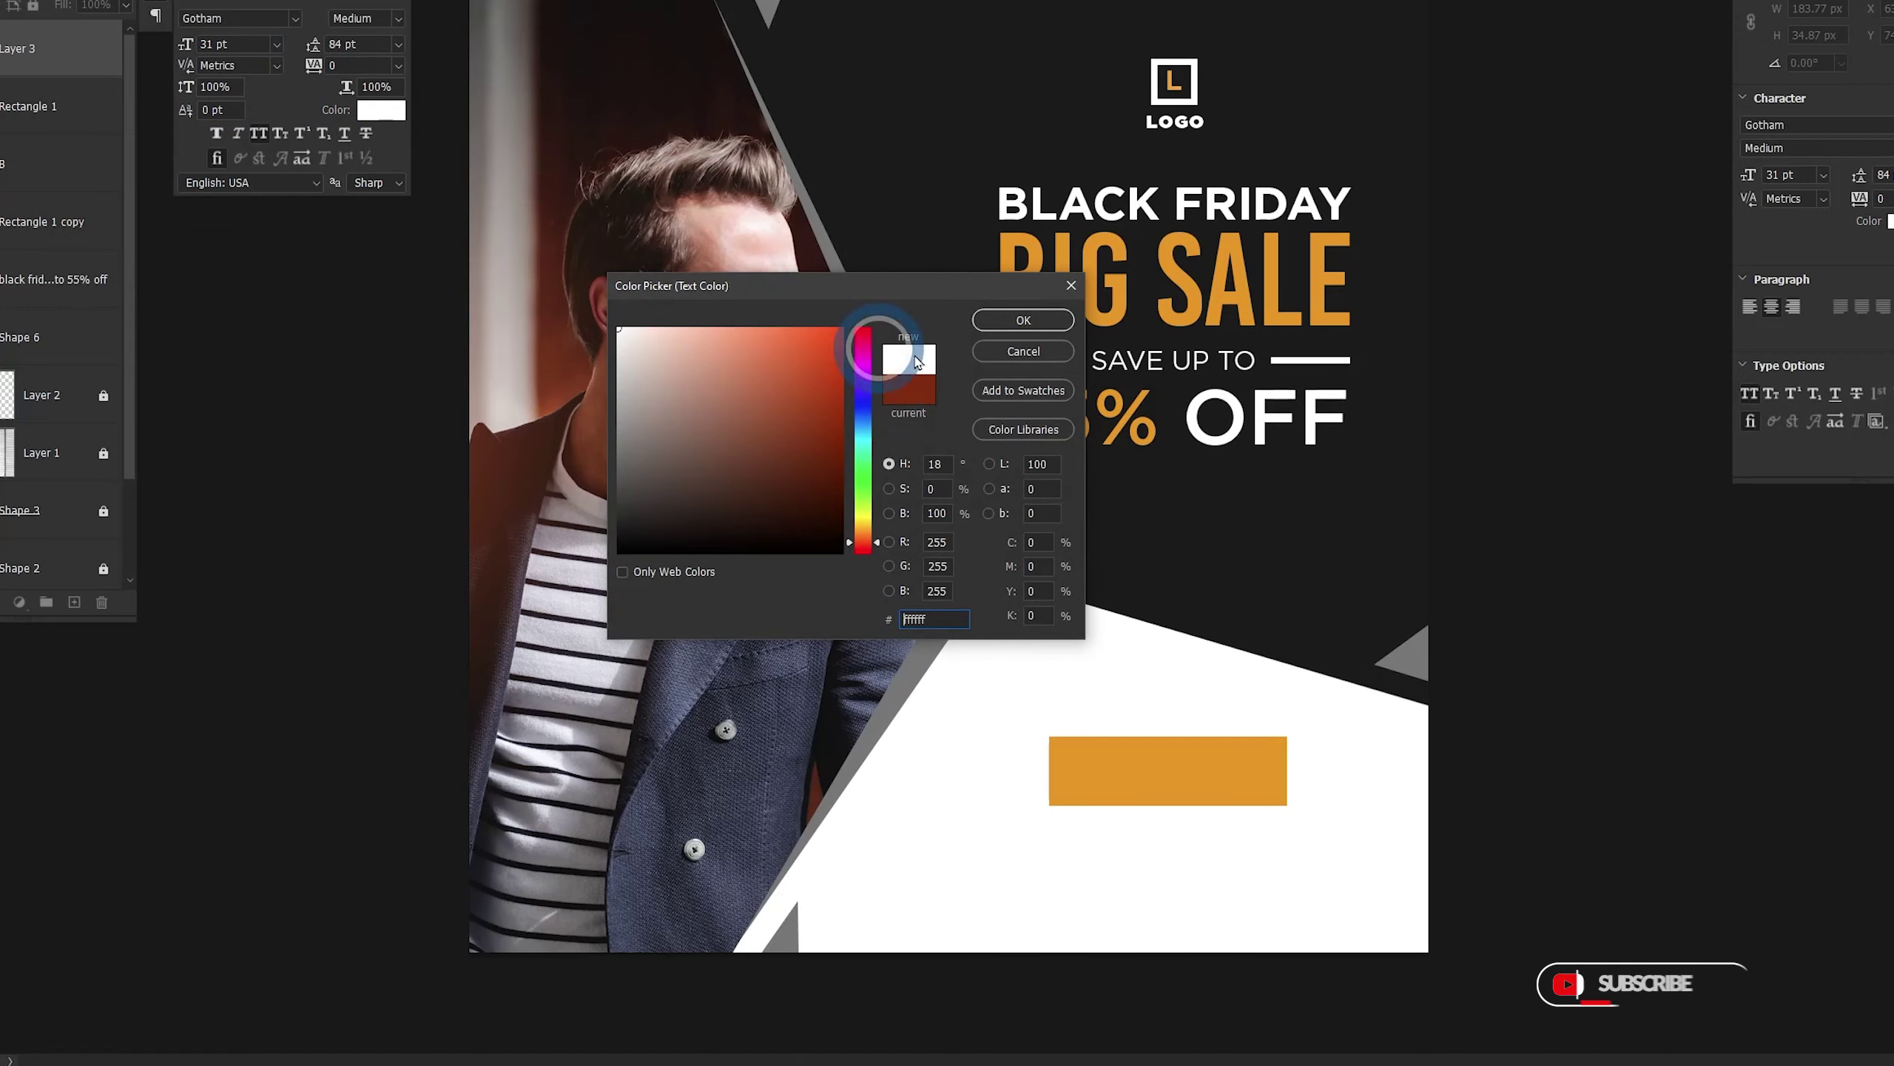
click(1023, 320)
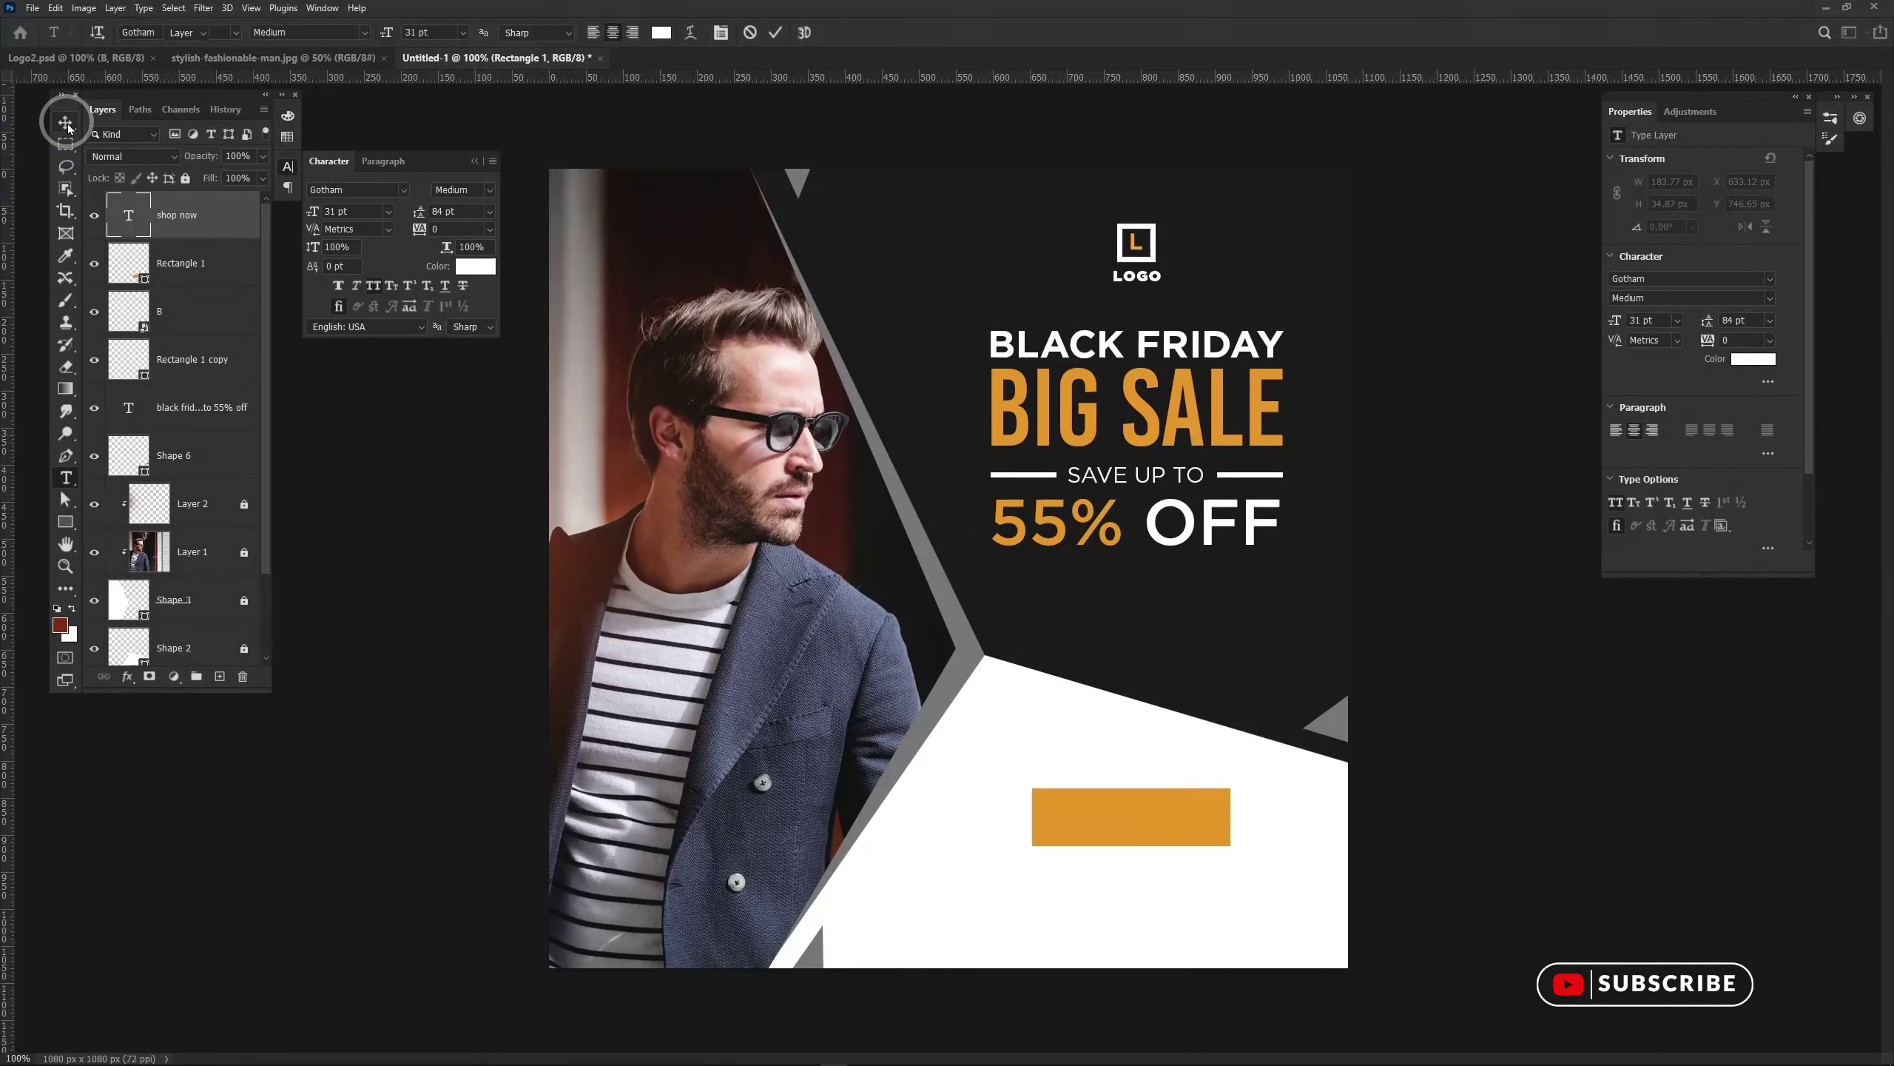
- Move SHOP NOW onto the orange button rectangle
drag(1129, 754, 1142, 821)
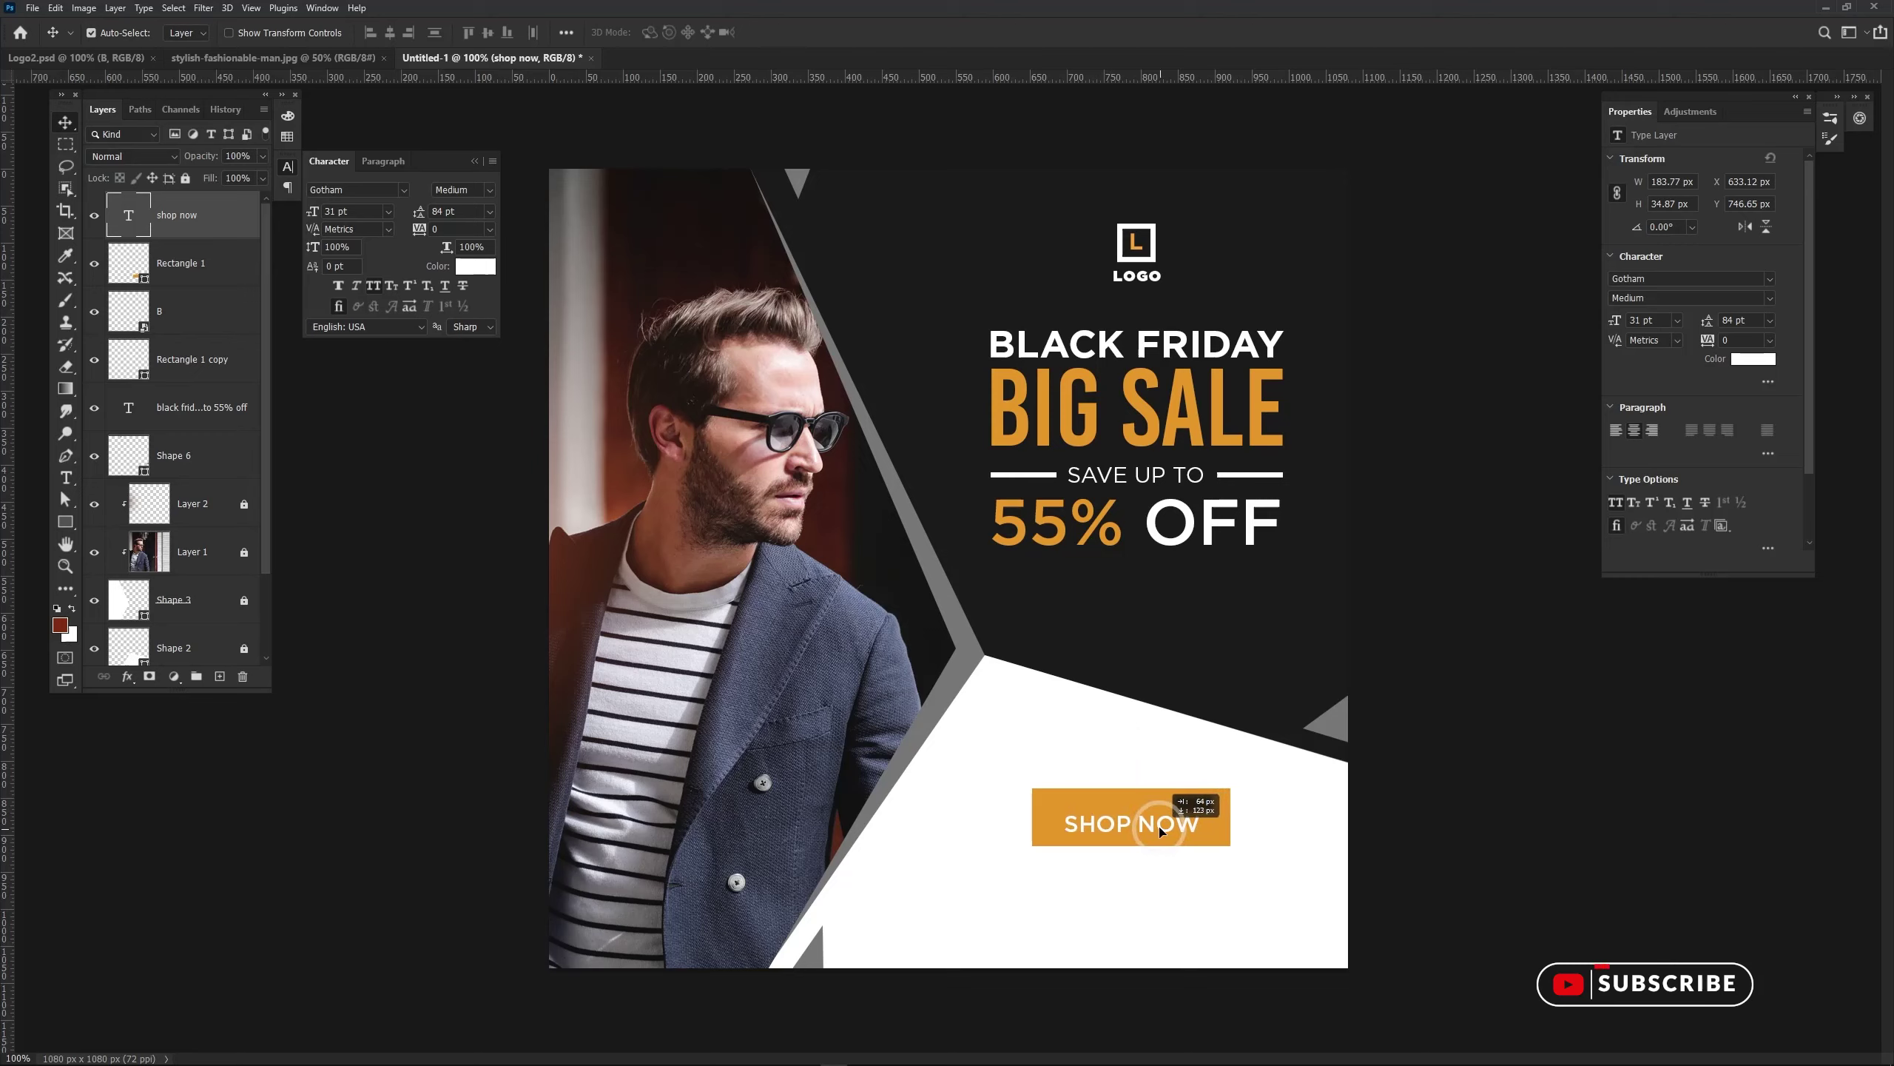
click(1206, 833)
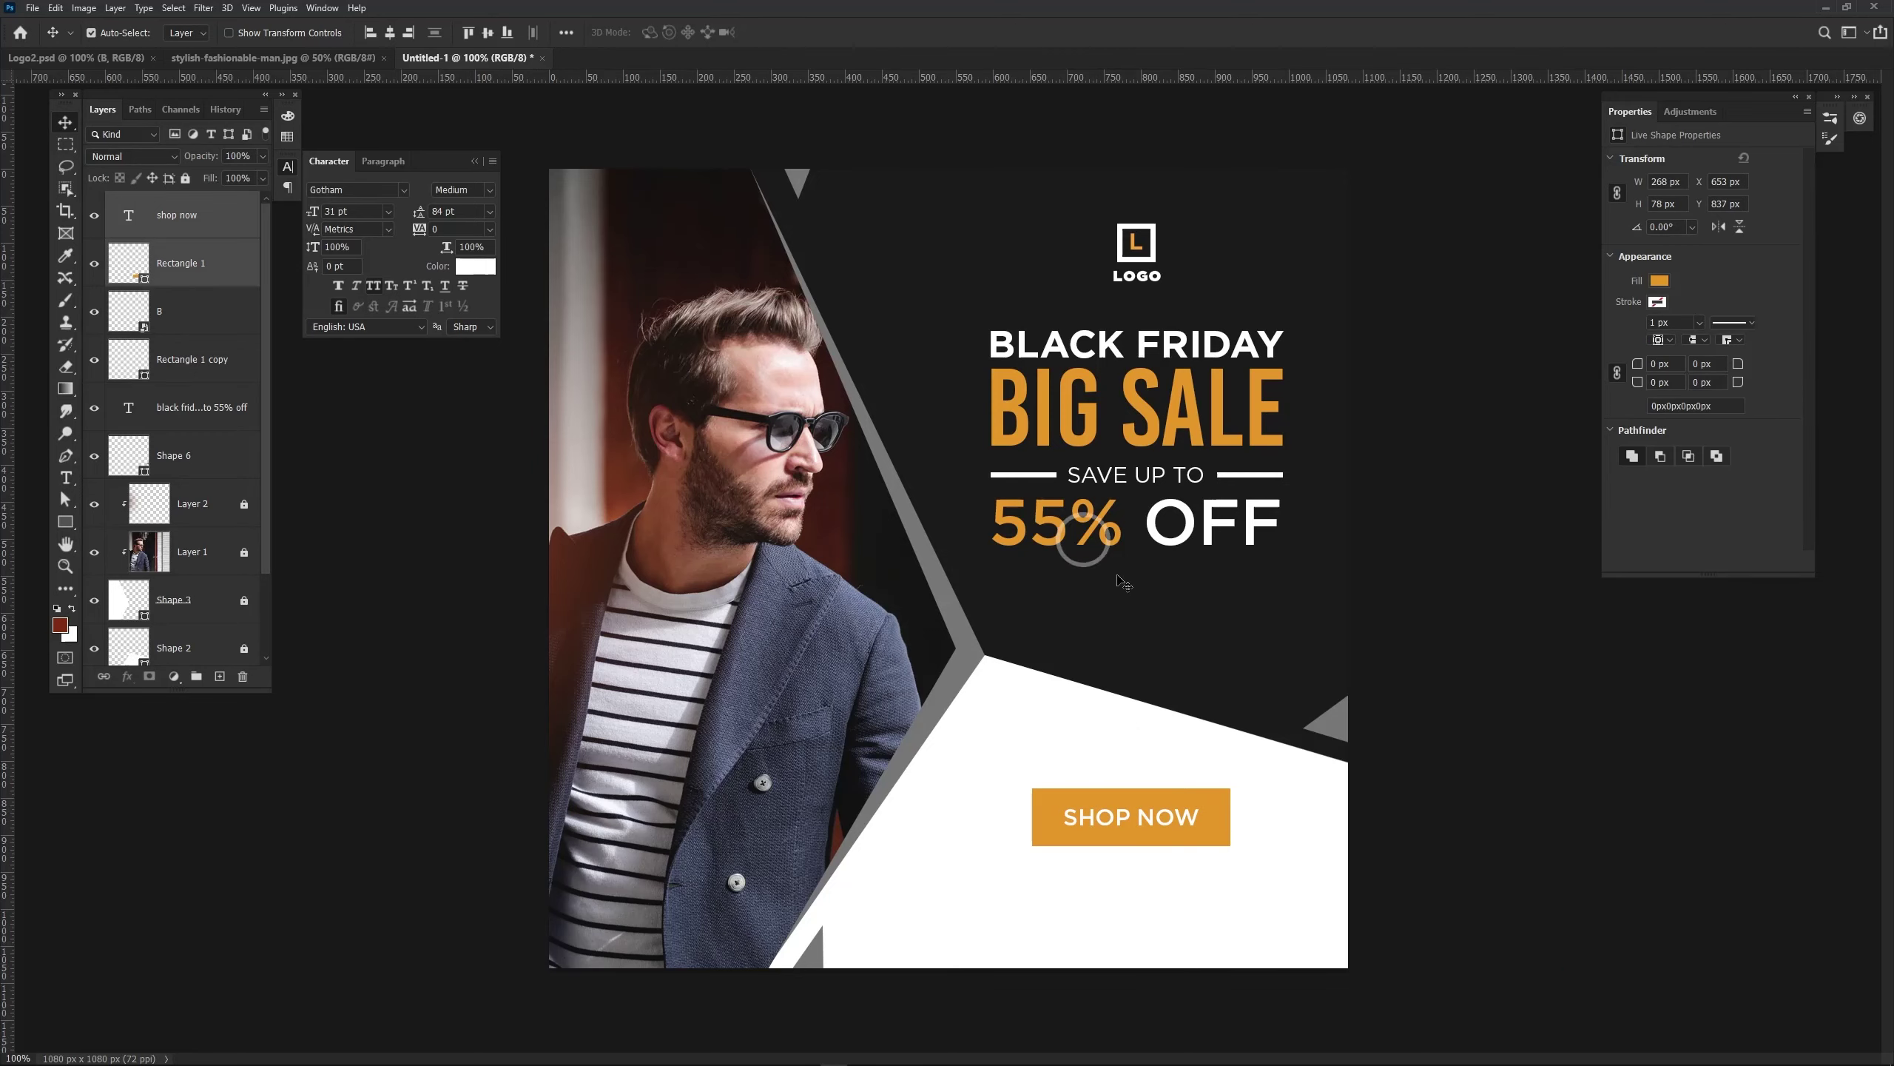
click(1438, 822)
- Duplicate the SHOP NOW text below the button and colour the copy #262626
click(1173, 823)
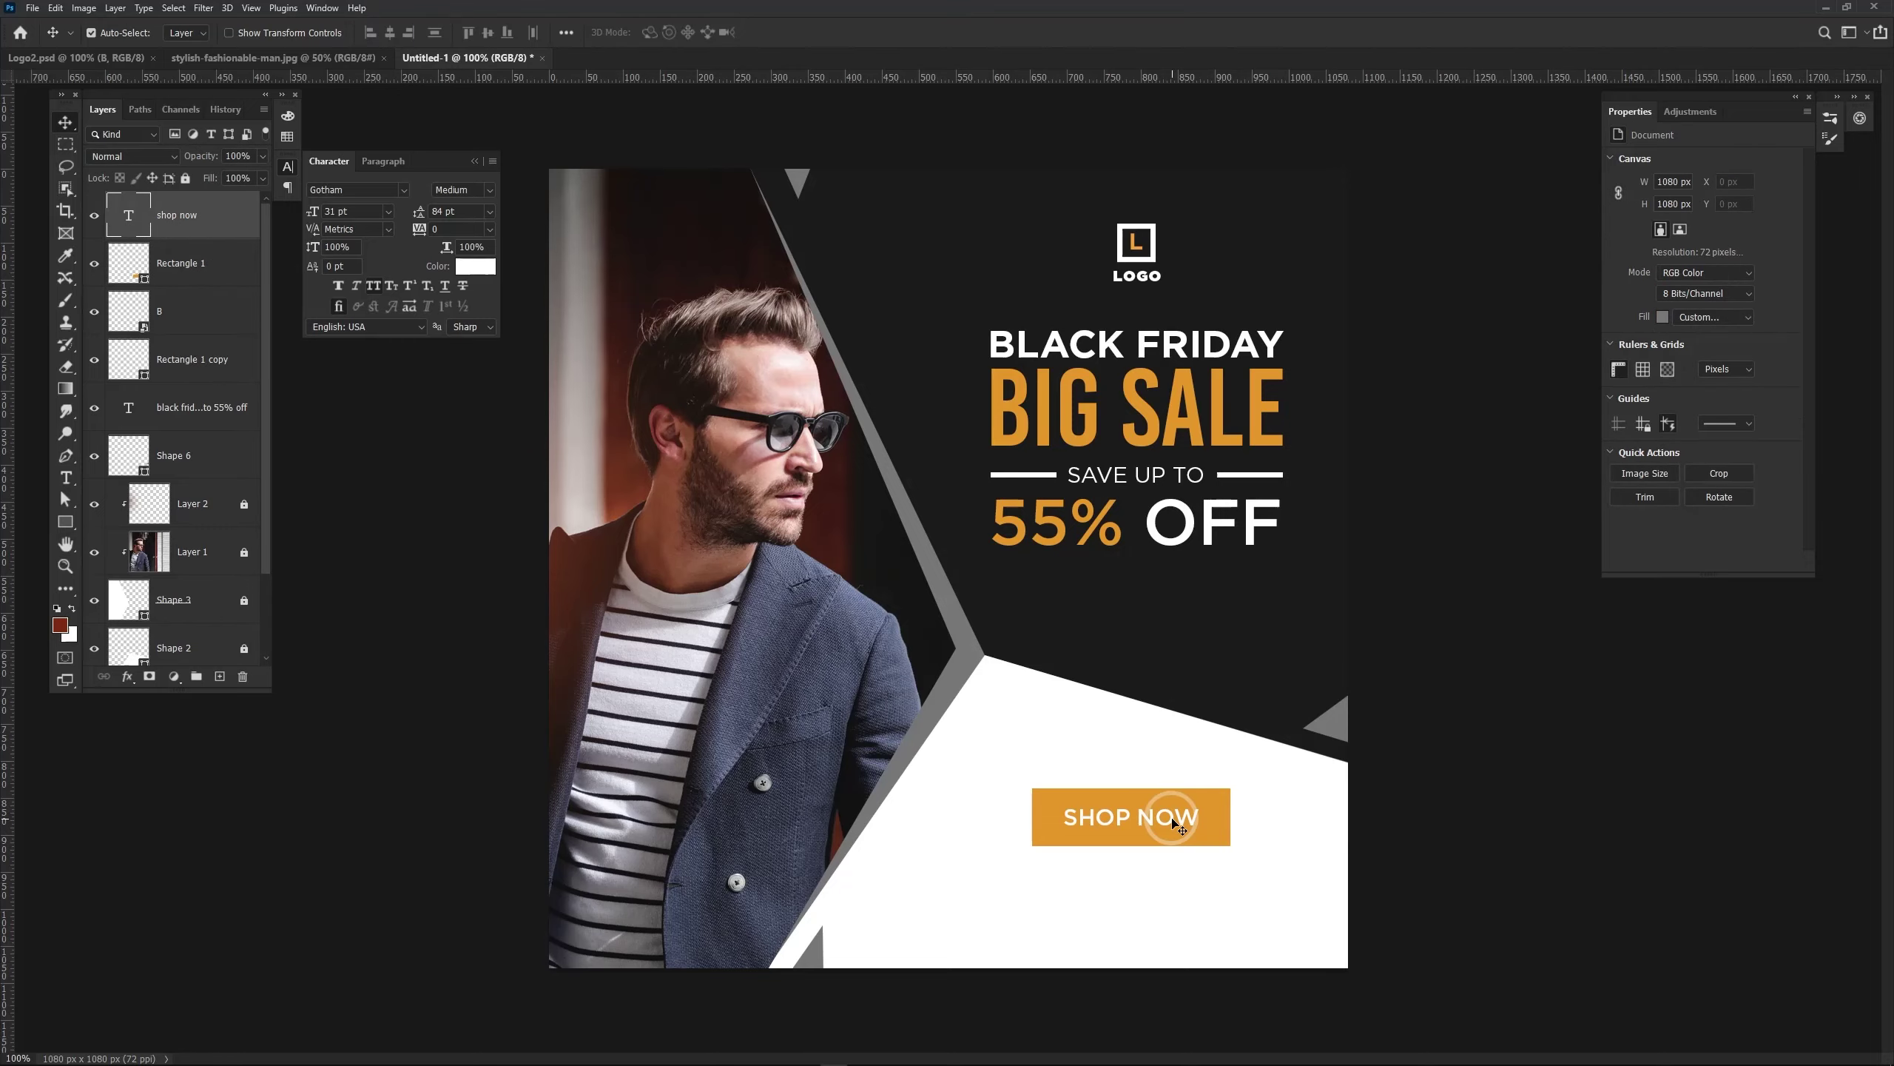
key(ctrl+plus)
mouse_move(1170, 858)
mouse_down()
mouse_move(1104, 349)
mouse_move(968, 363)
mouse_up()
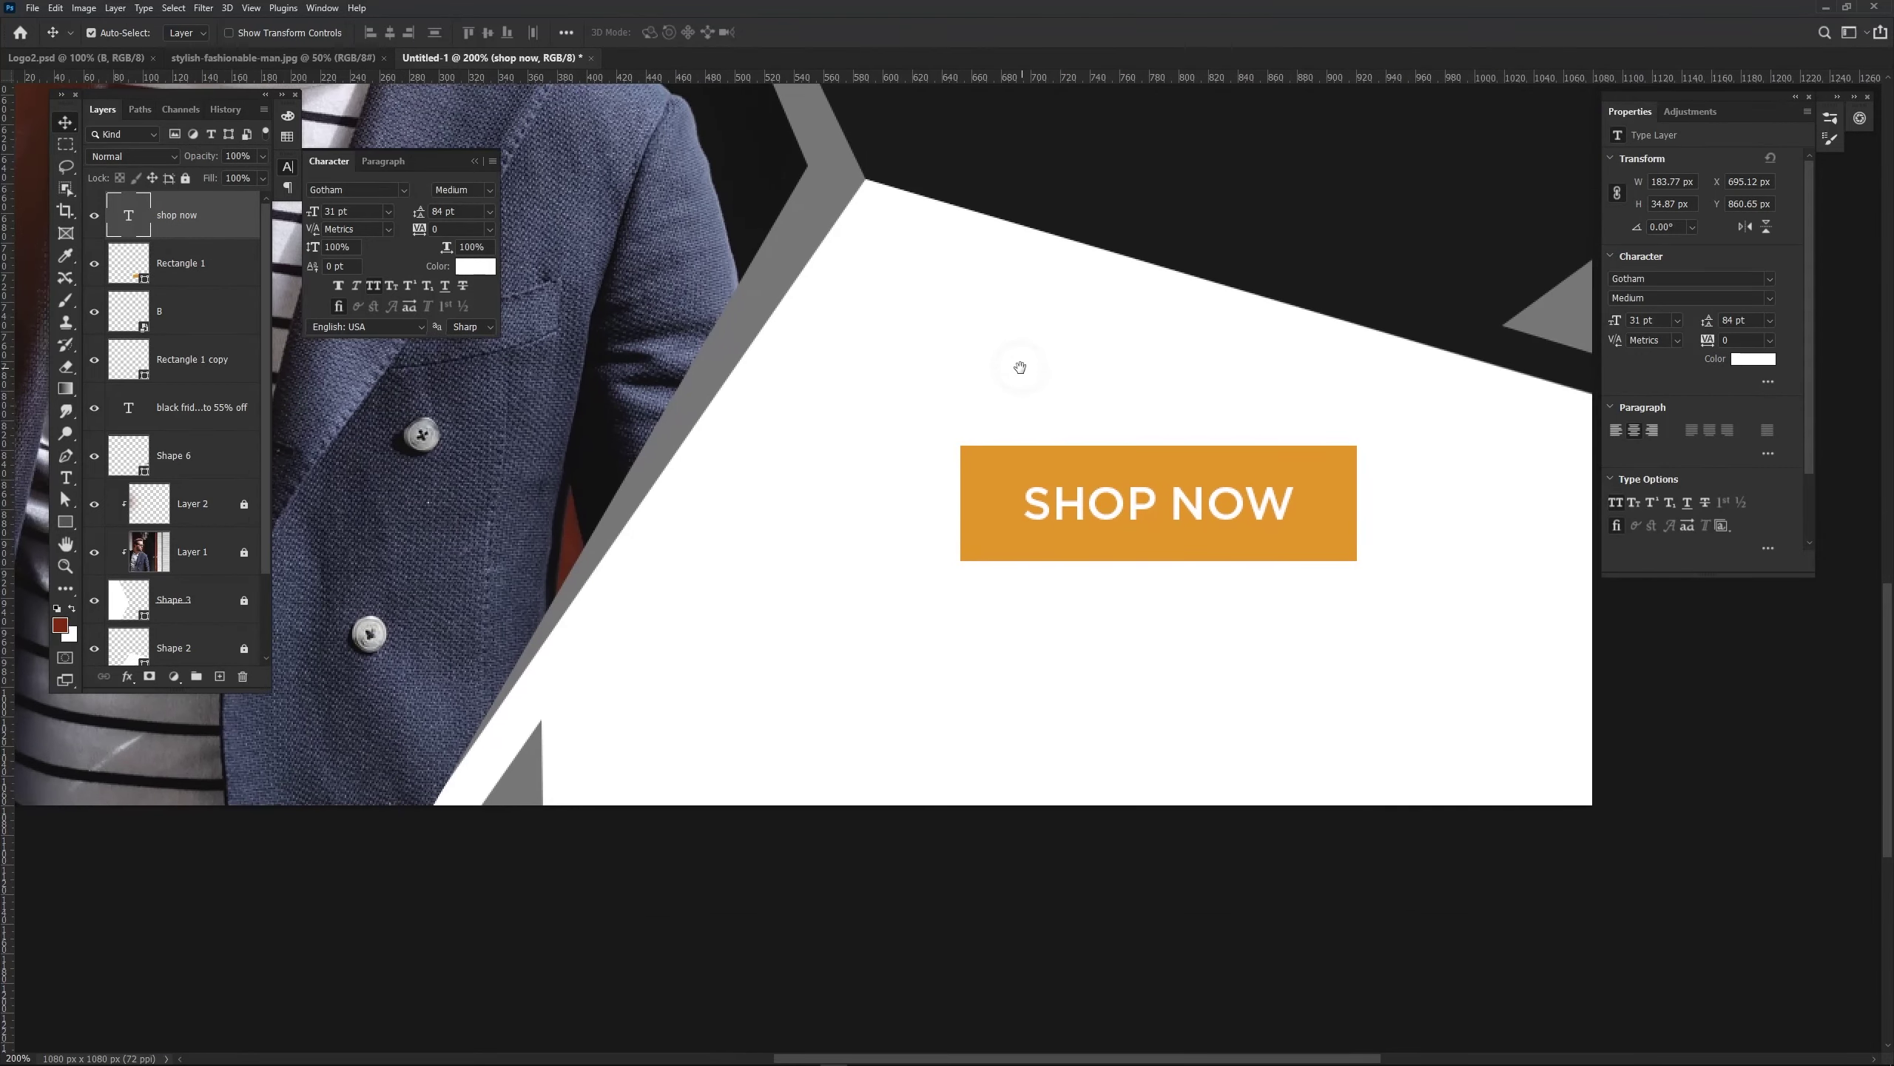
drag(1072, 515, 1072, 703)
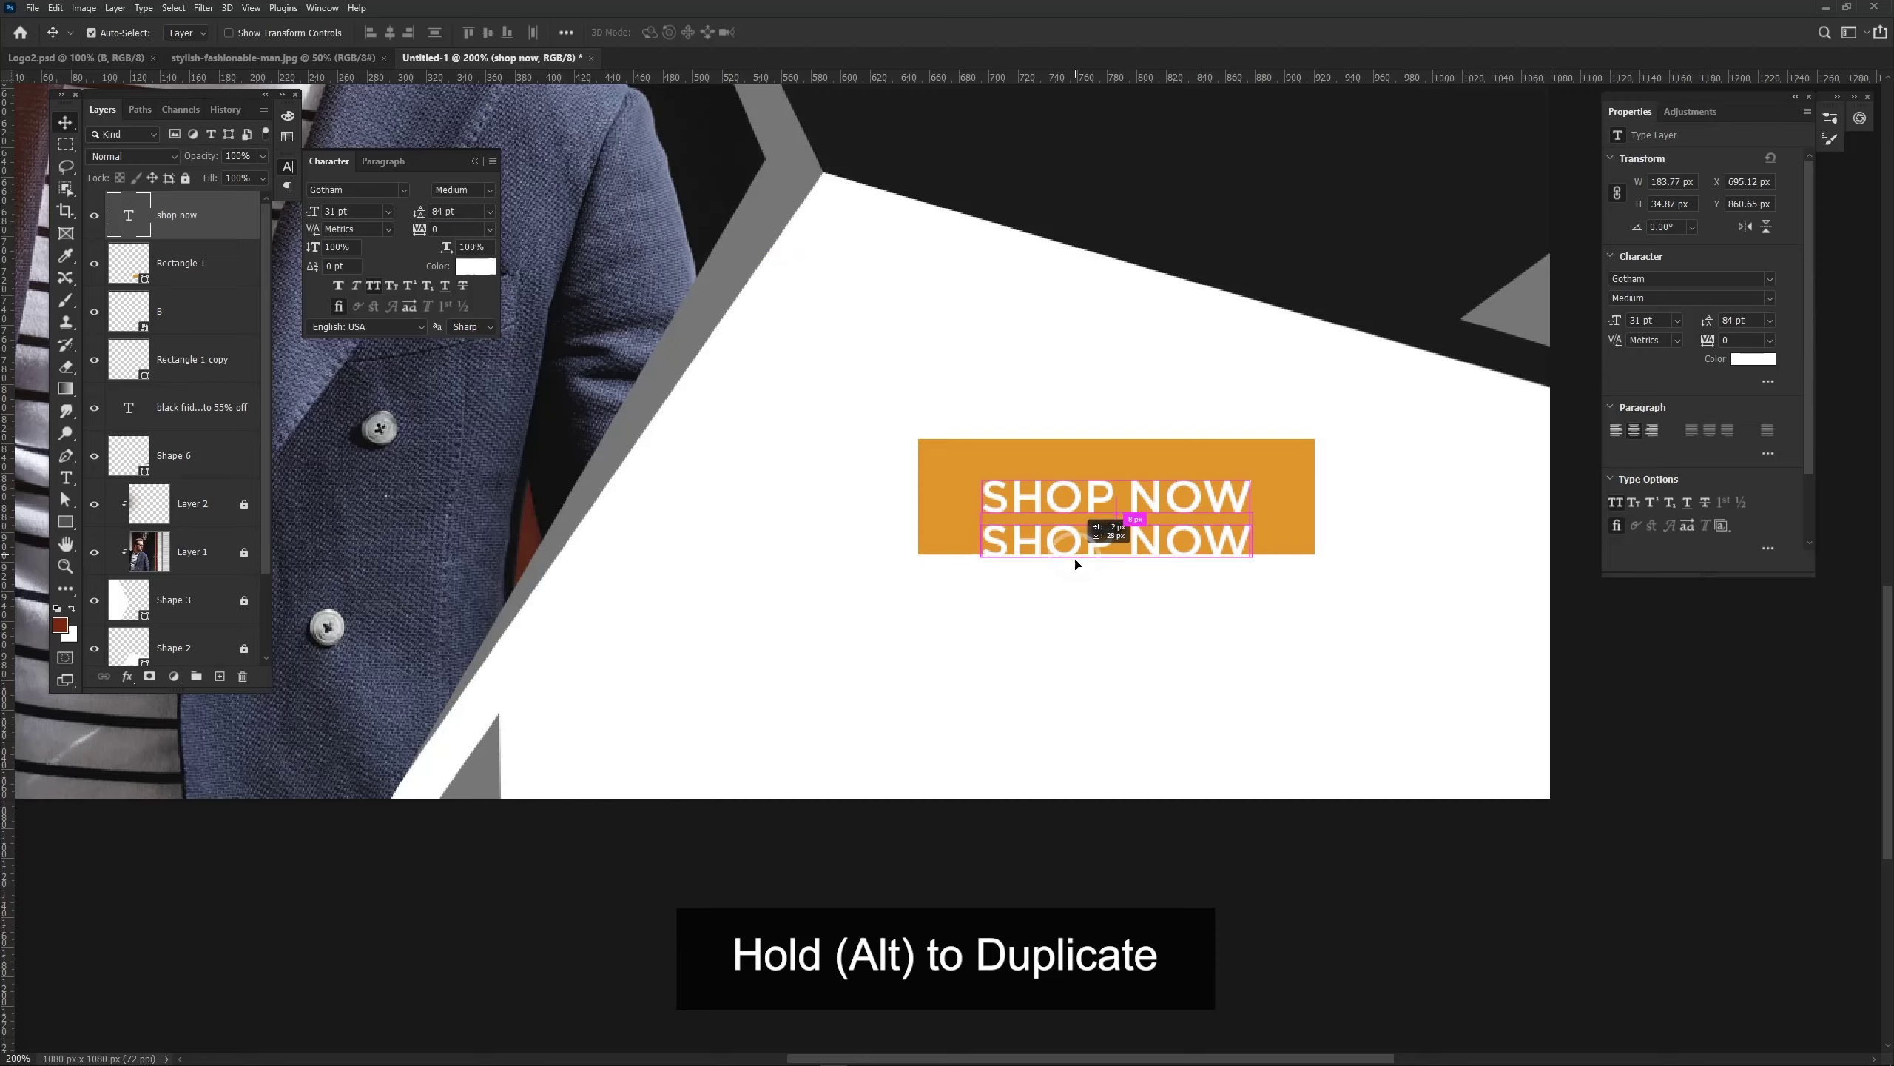
click(476, 266)
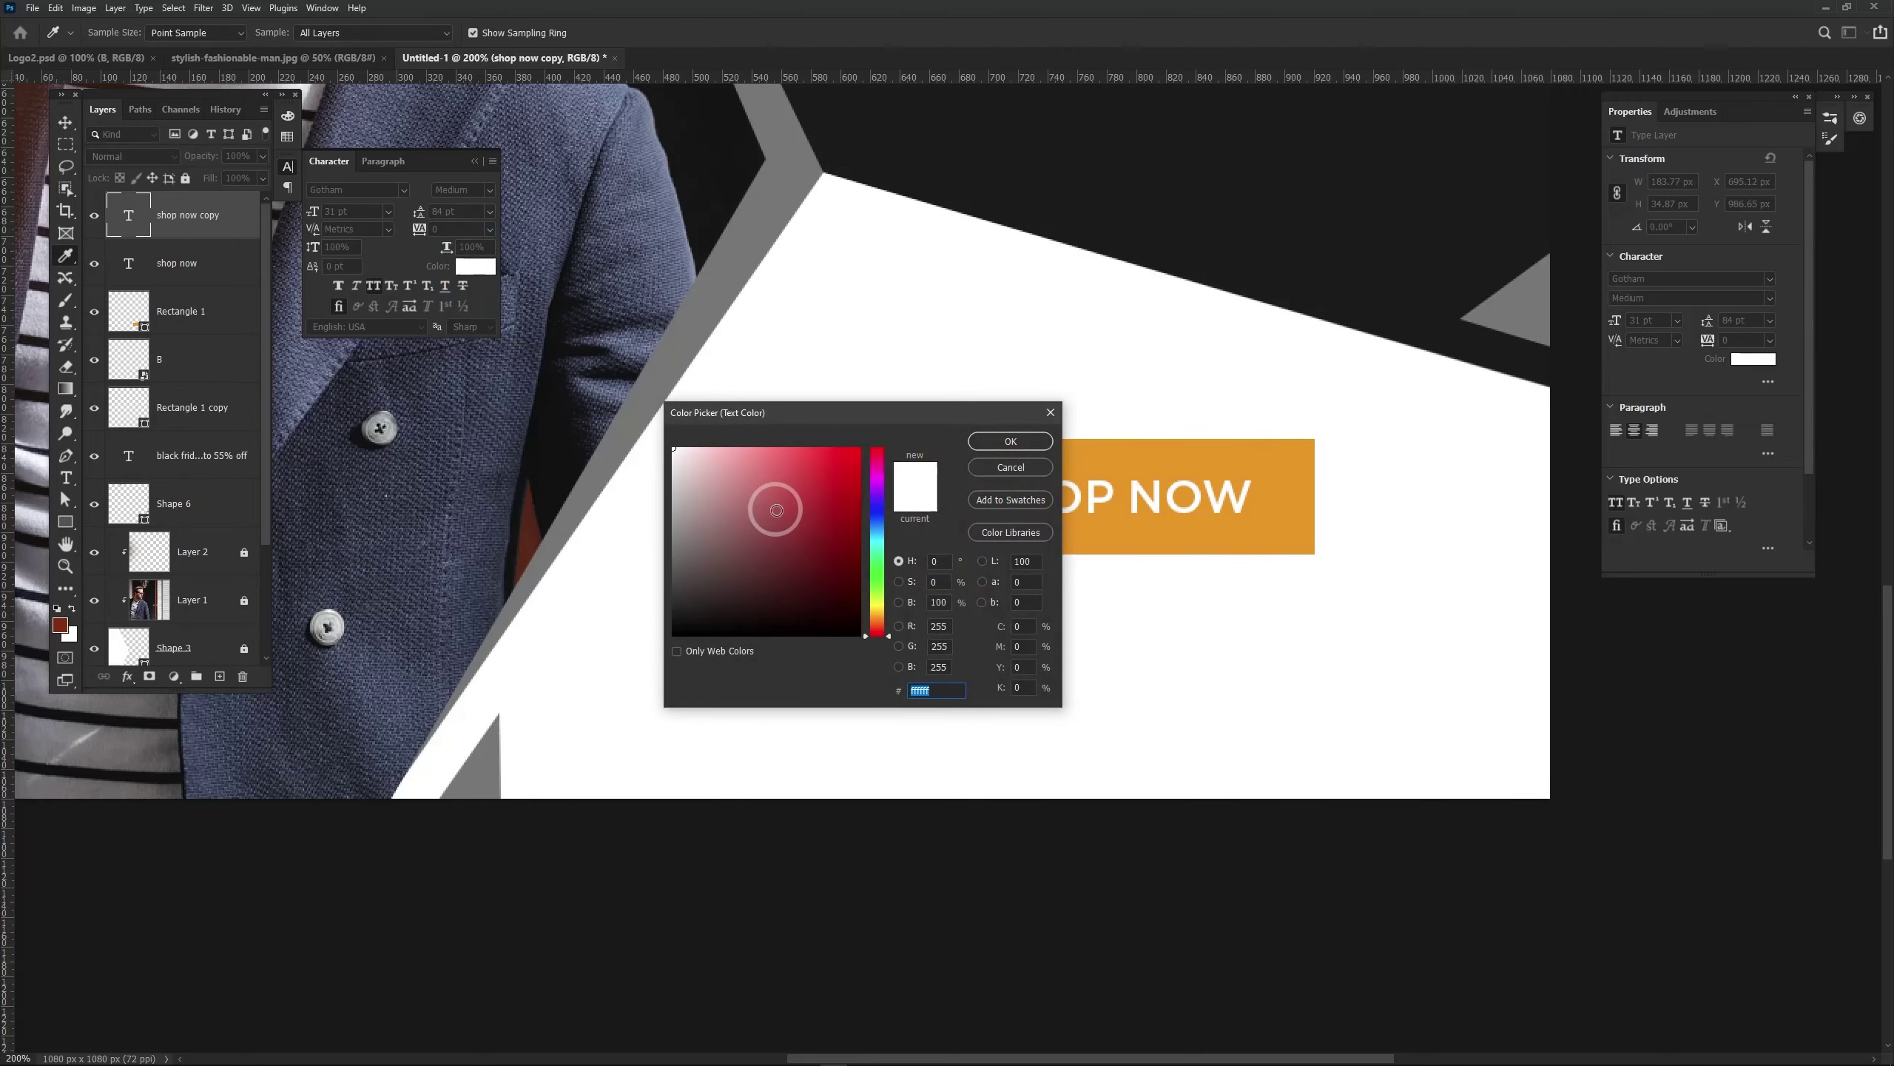
text(2626)
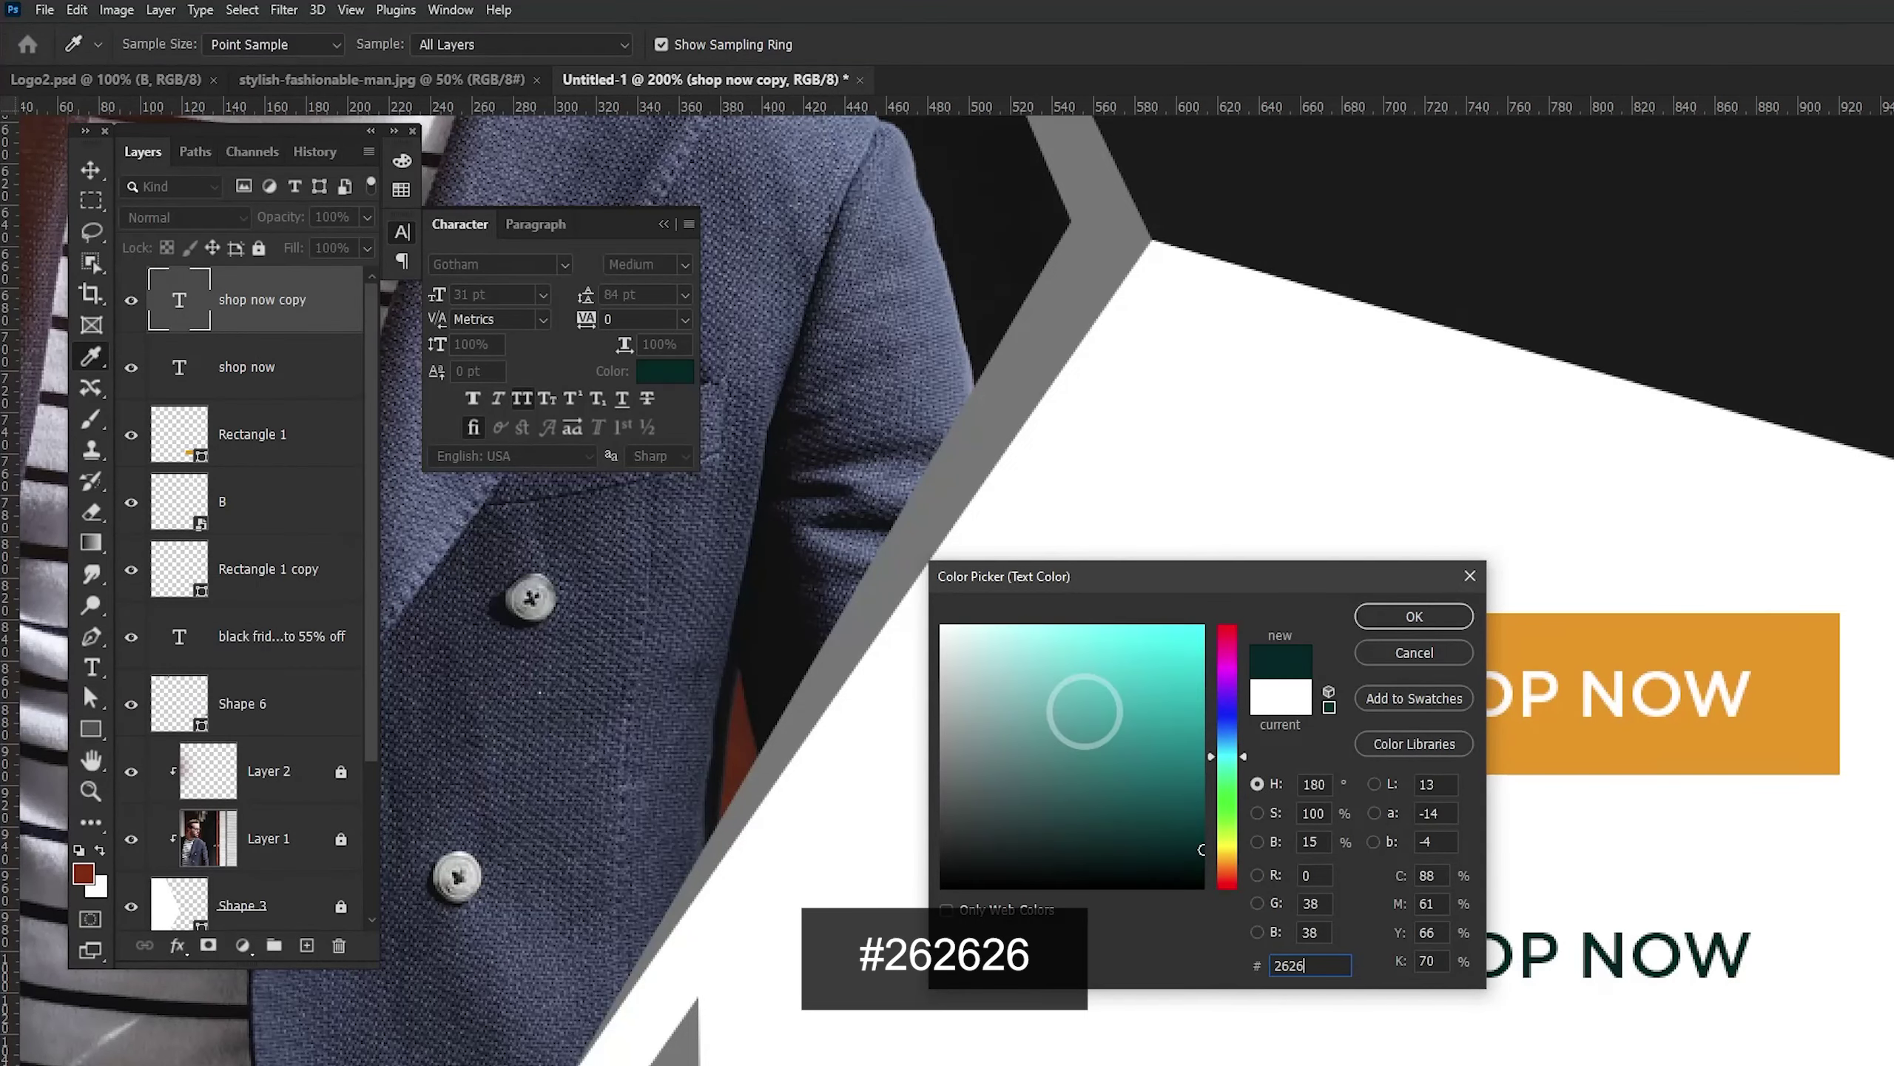
text(26)
click(1400, 623)
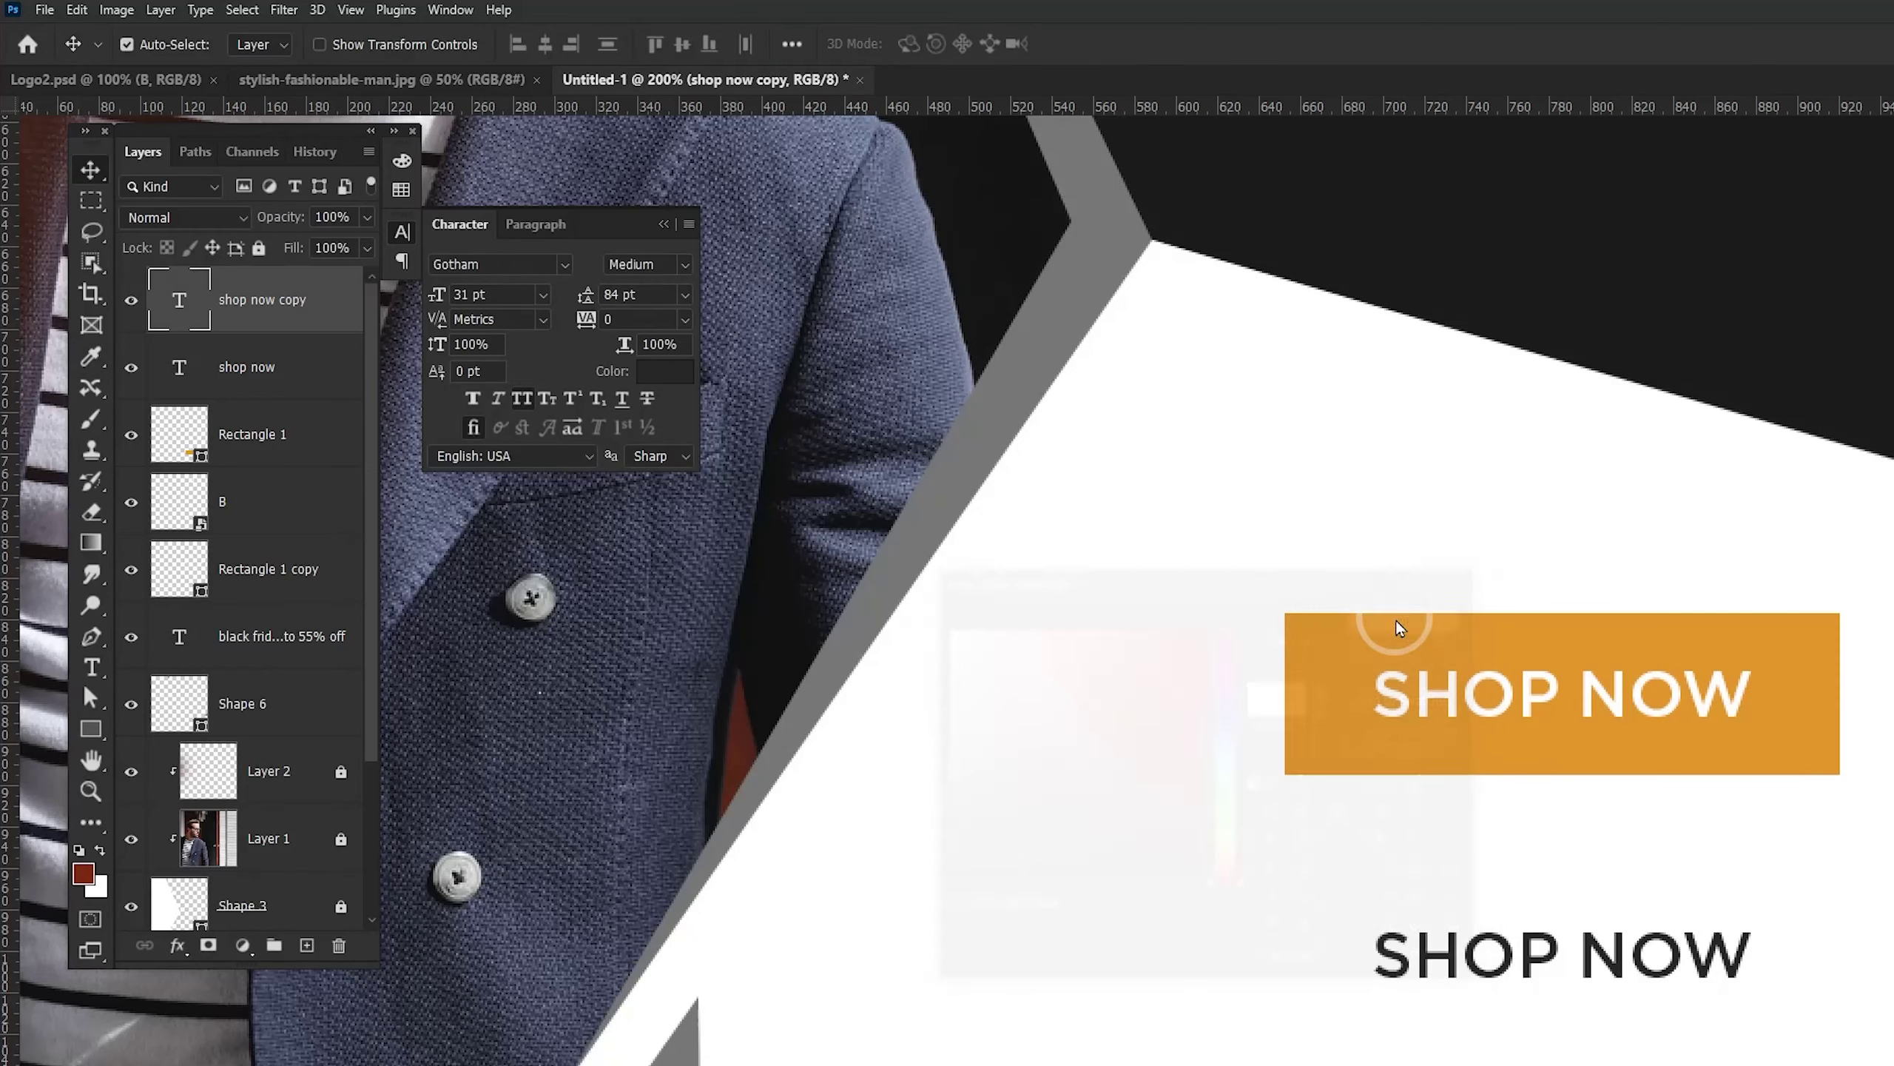
- Restyle the copy as Gotham Book 28 pt without All Caps and enter the phone number
double_click(1528, 947)
click(671, 265)
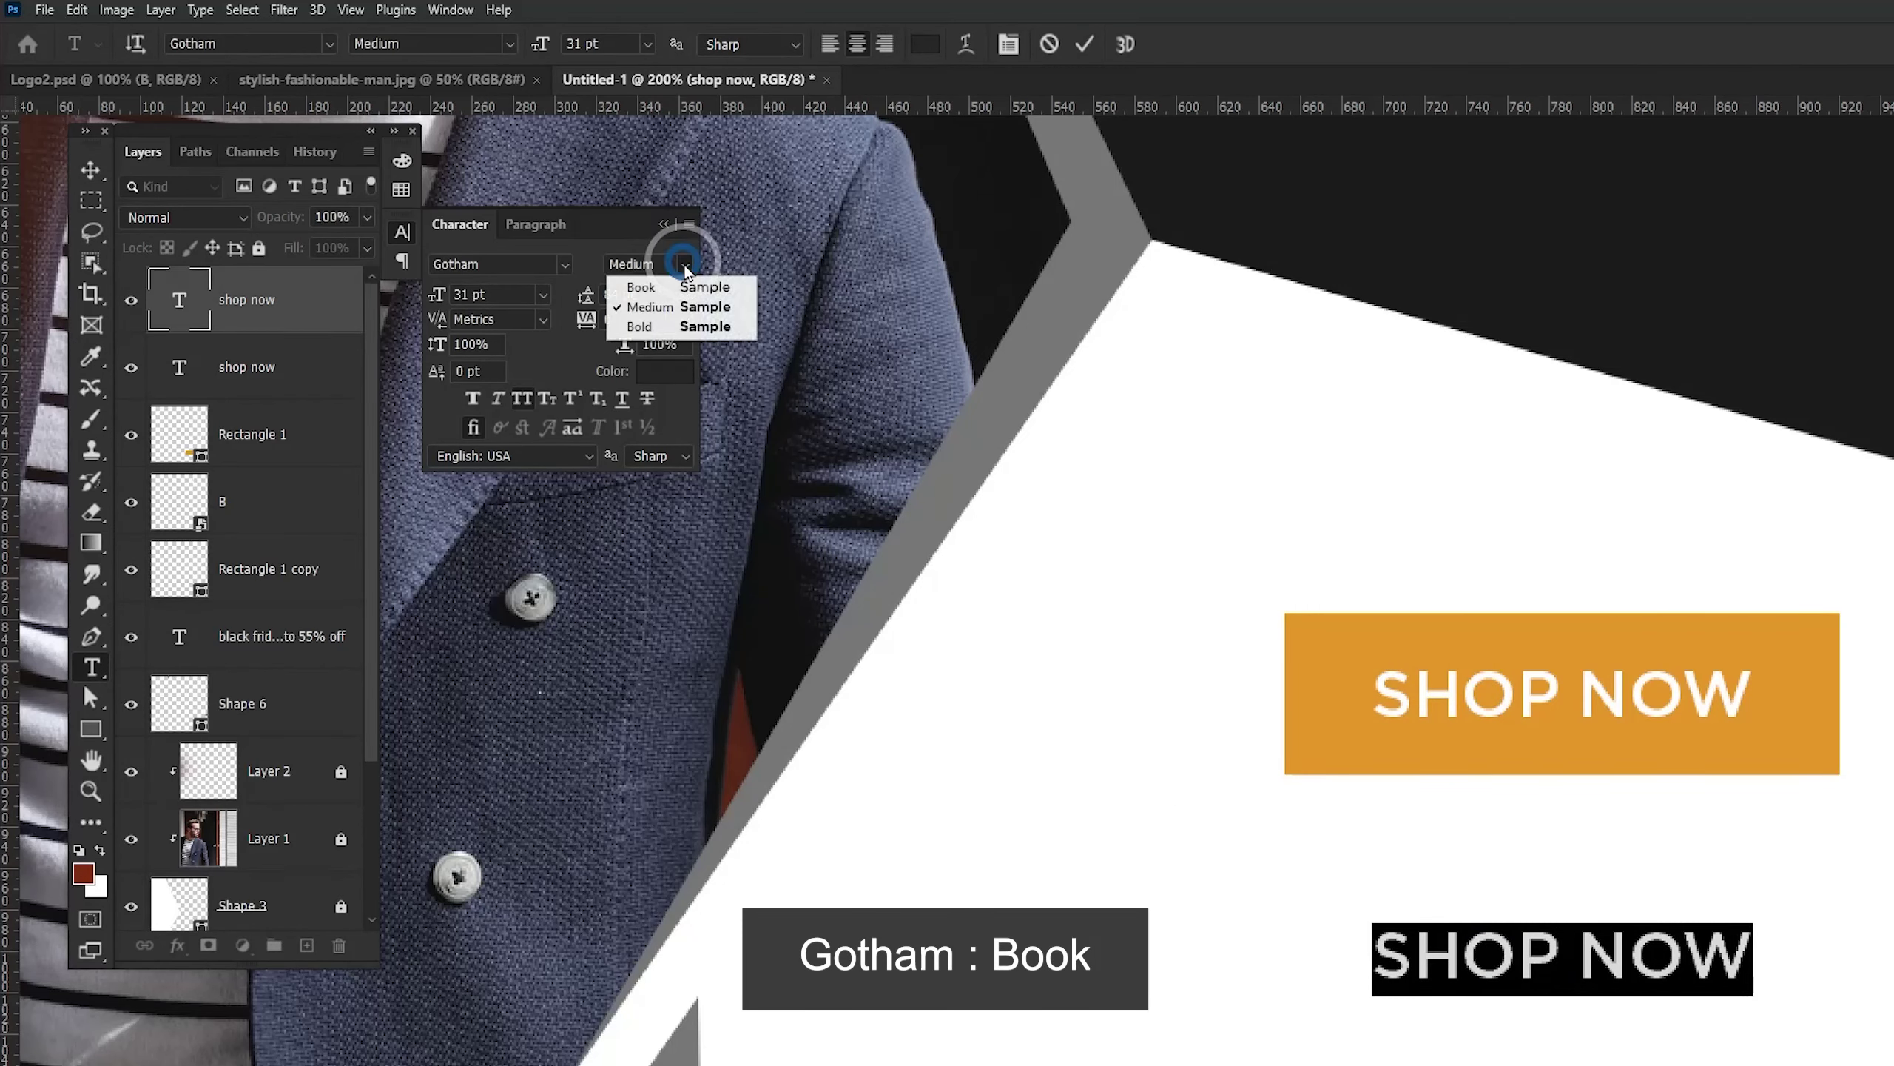
click(681, 292)
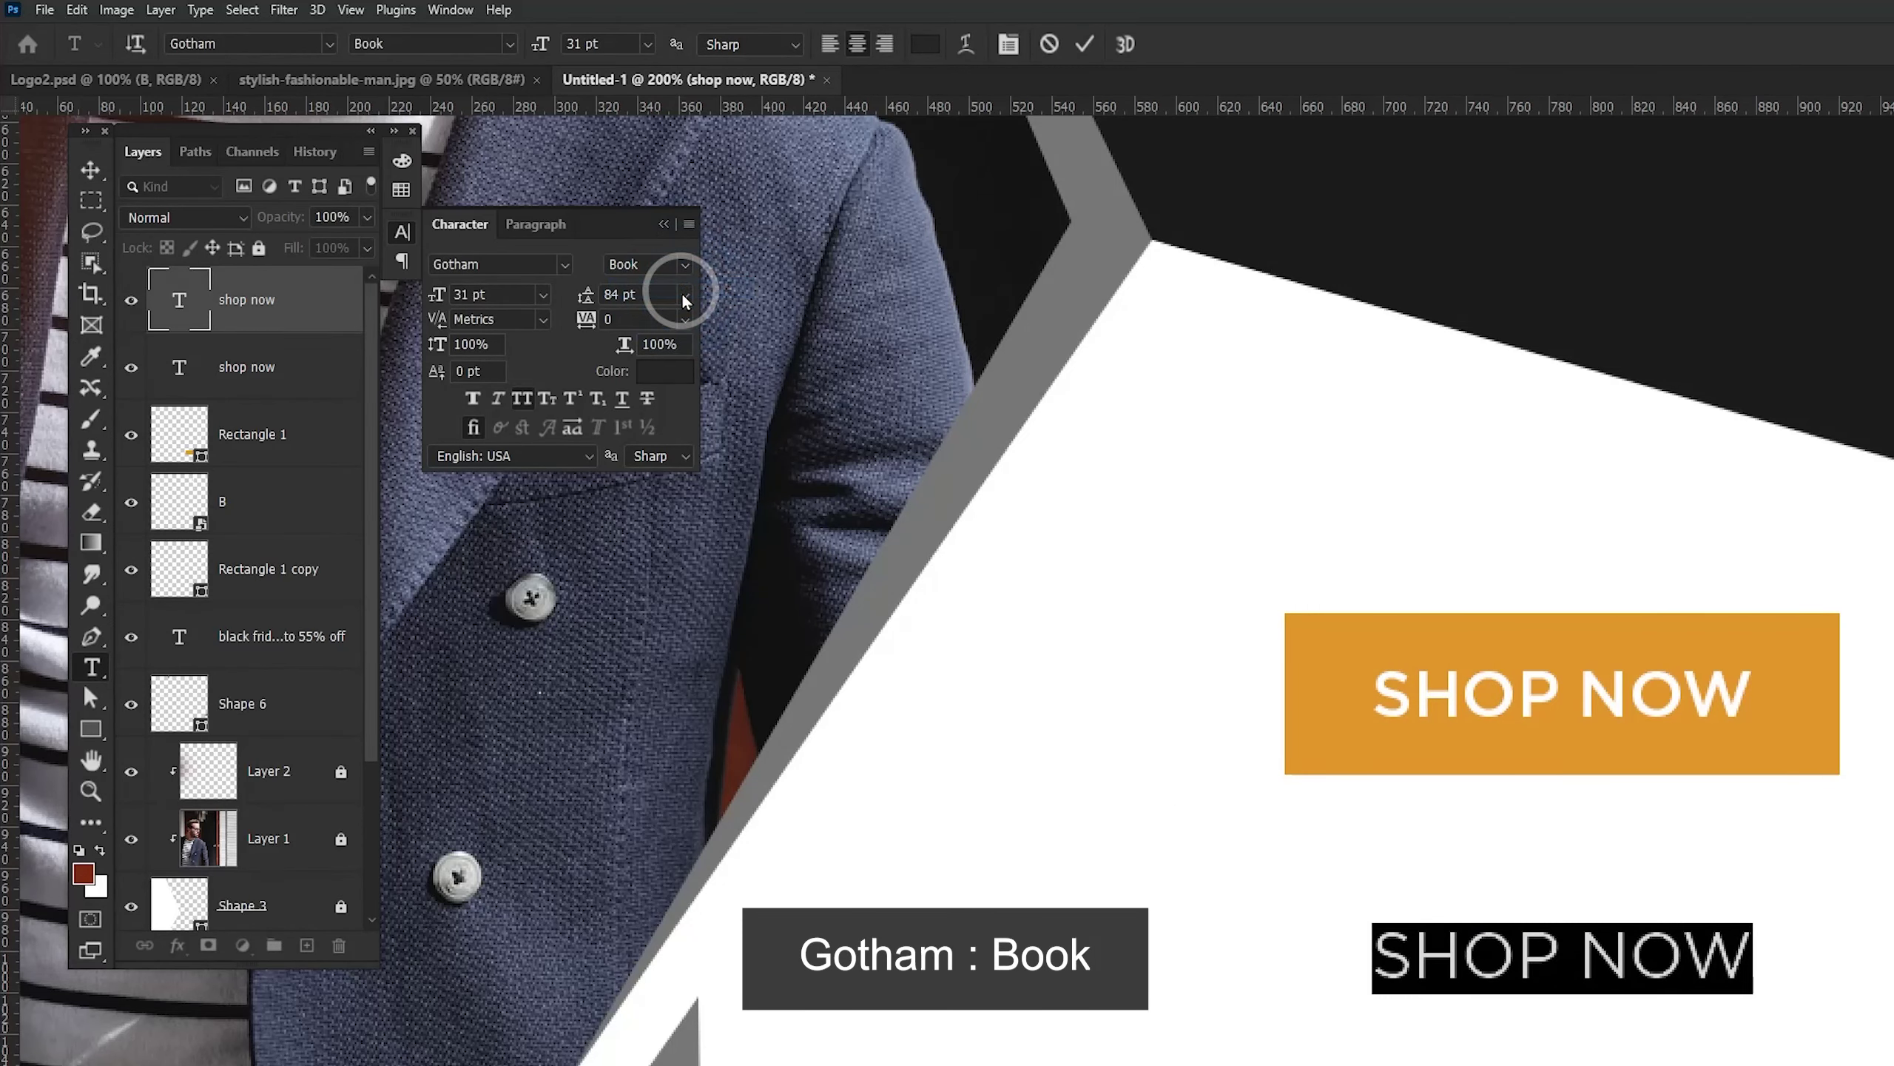
click(523, 398)
click(544, 295)
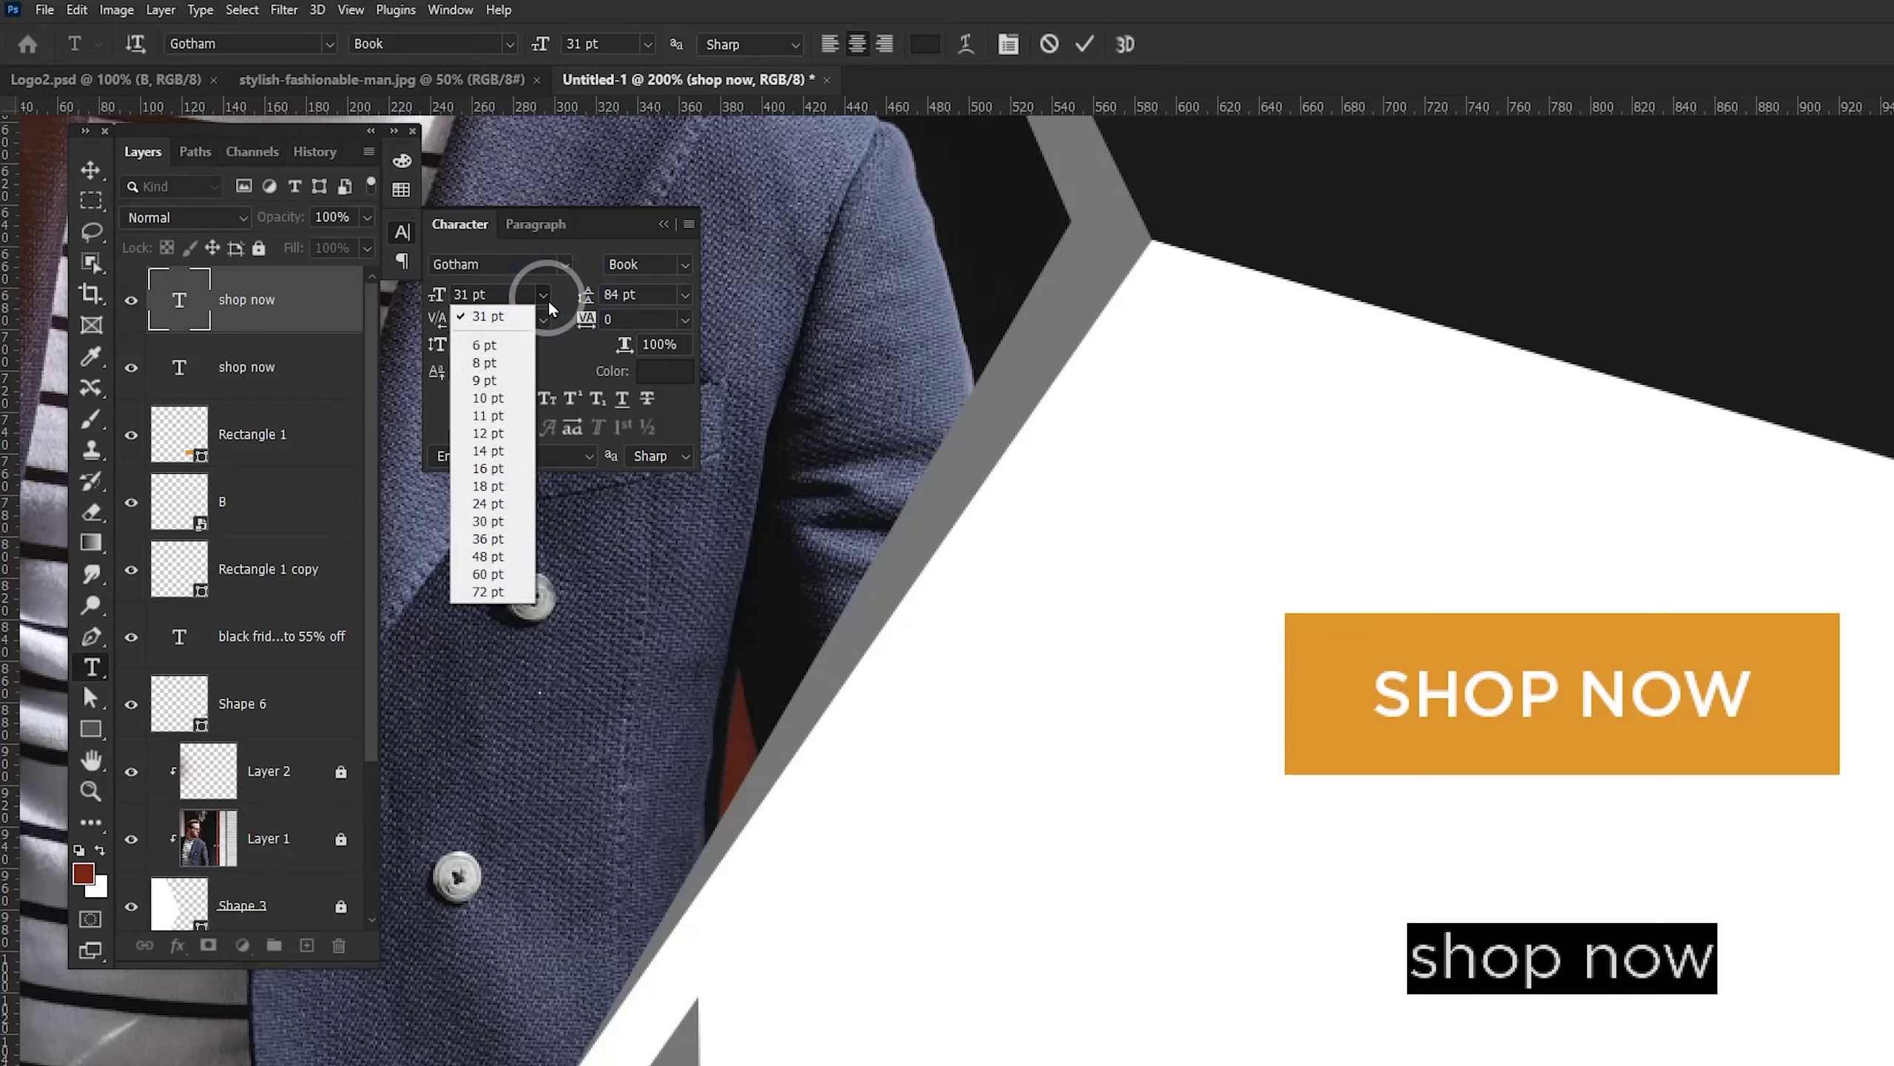
click(488, 503)
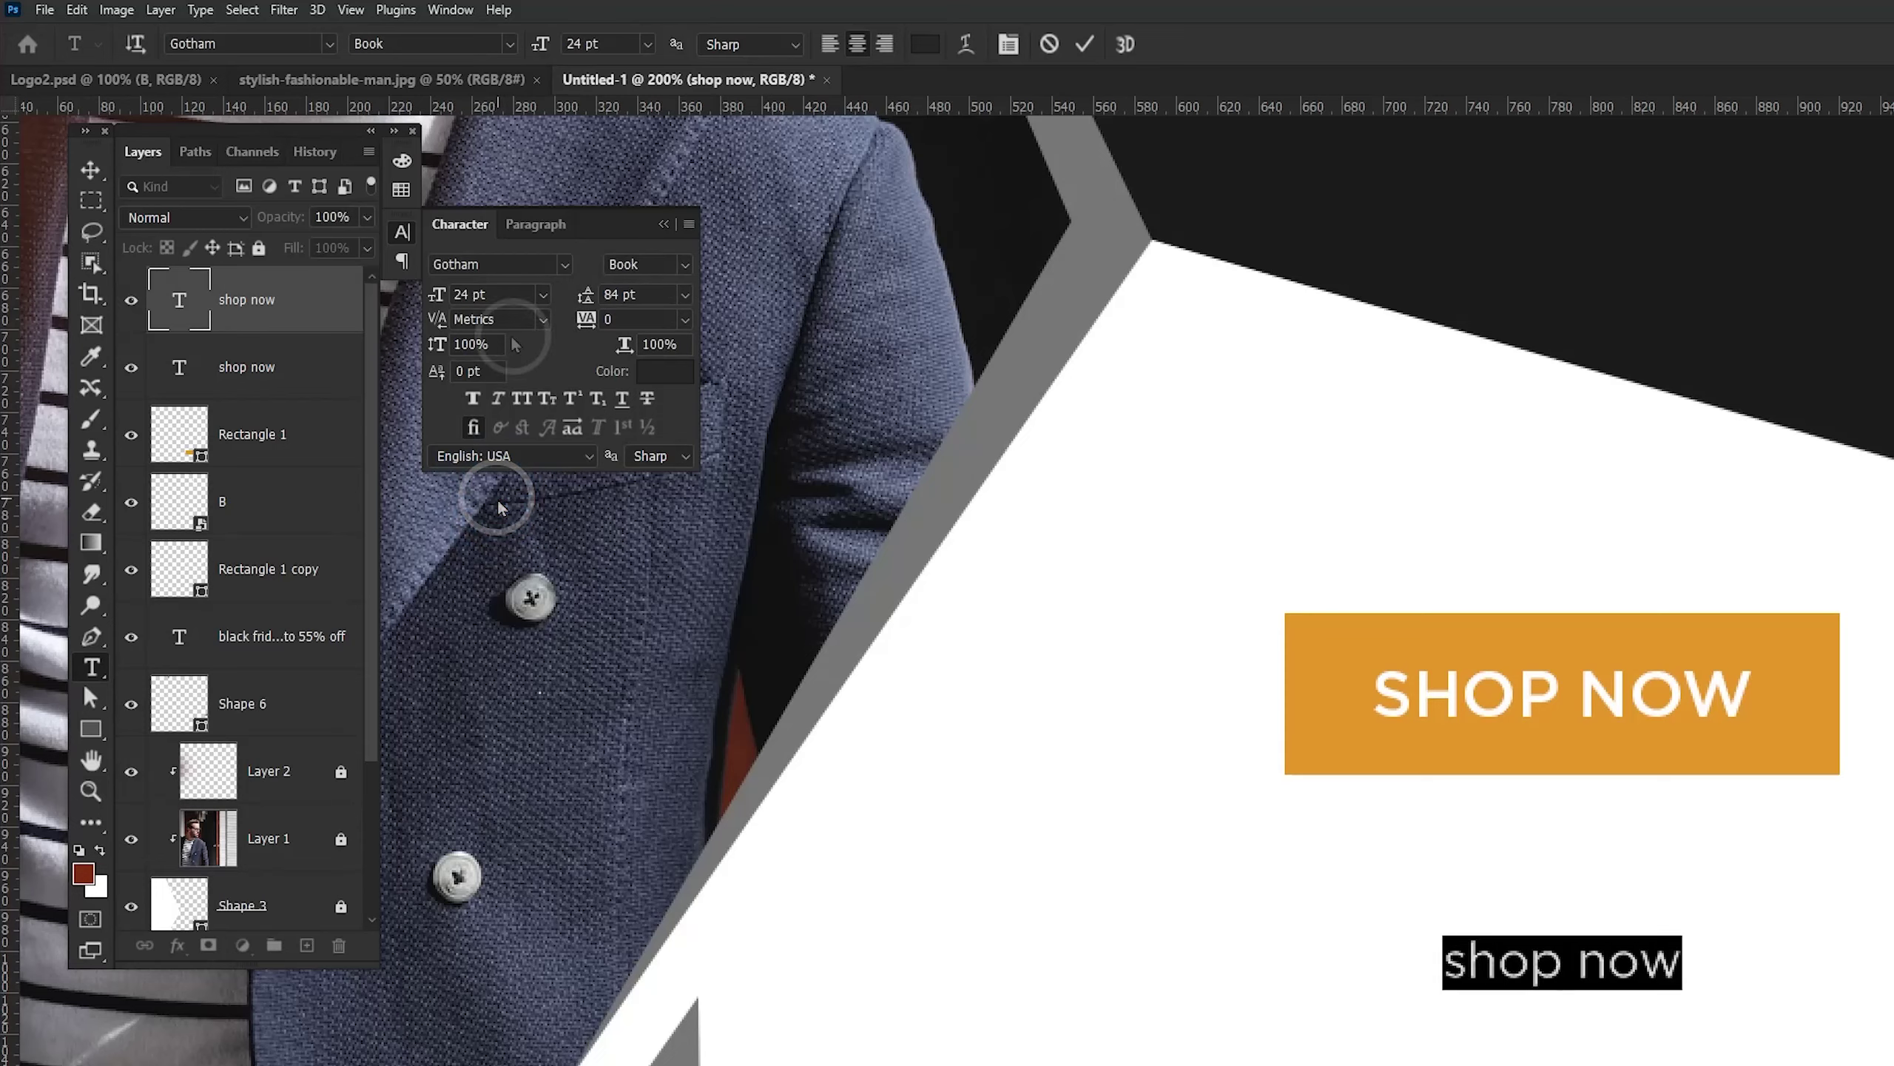
drag(435, 302, 448, 298)
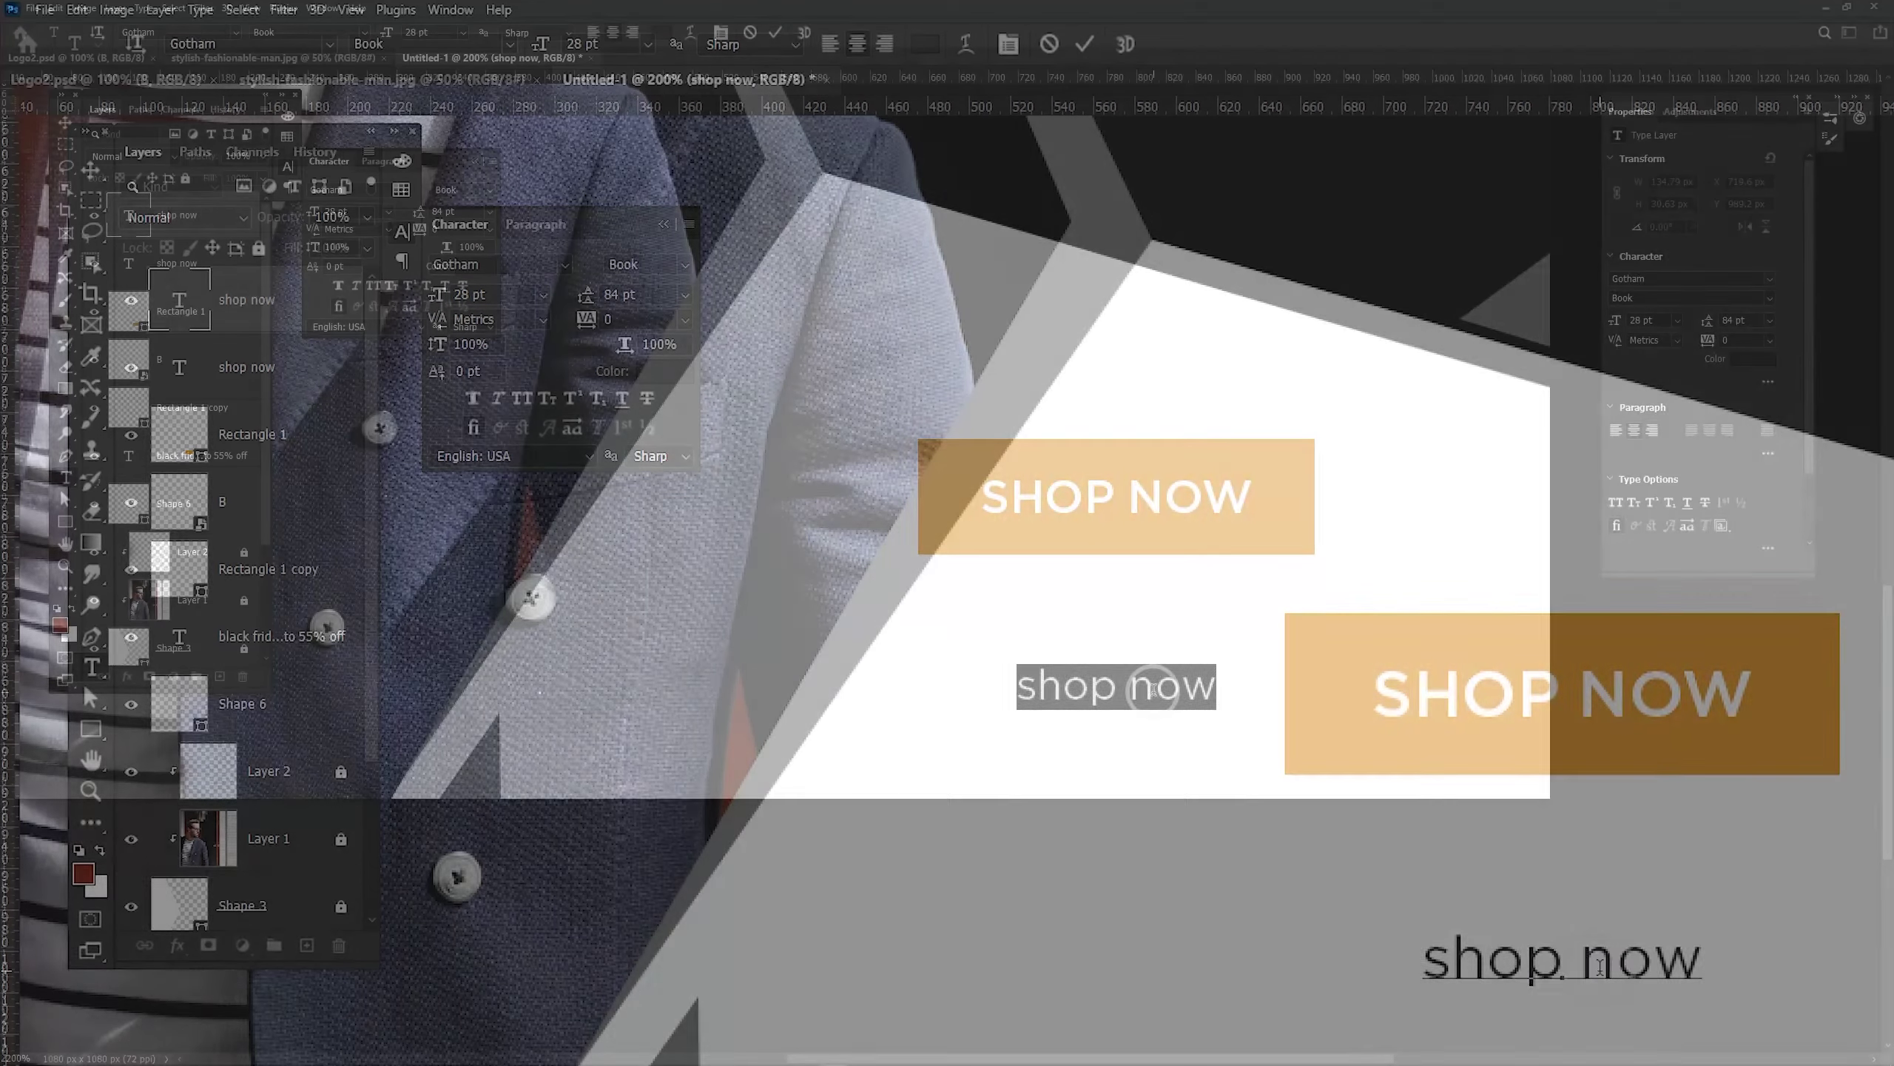
text(012 34)
text(5 678 910)
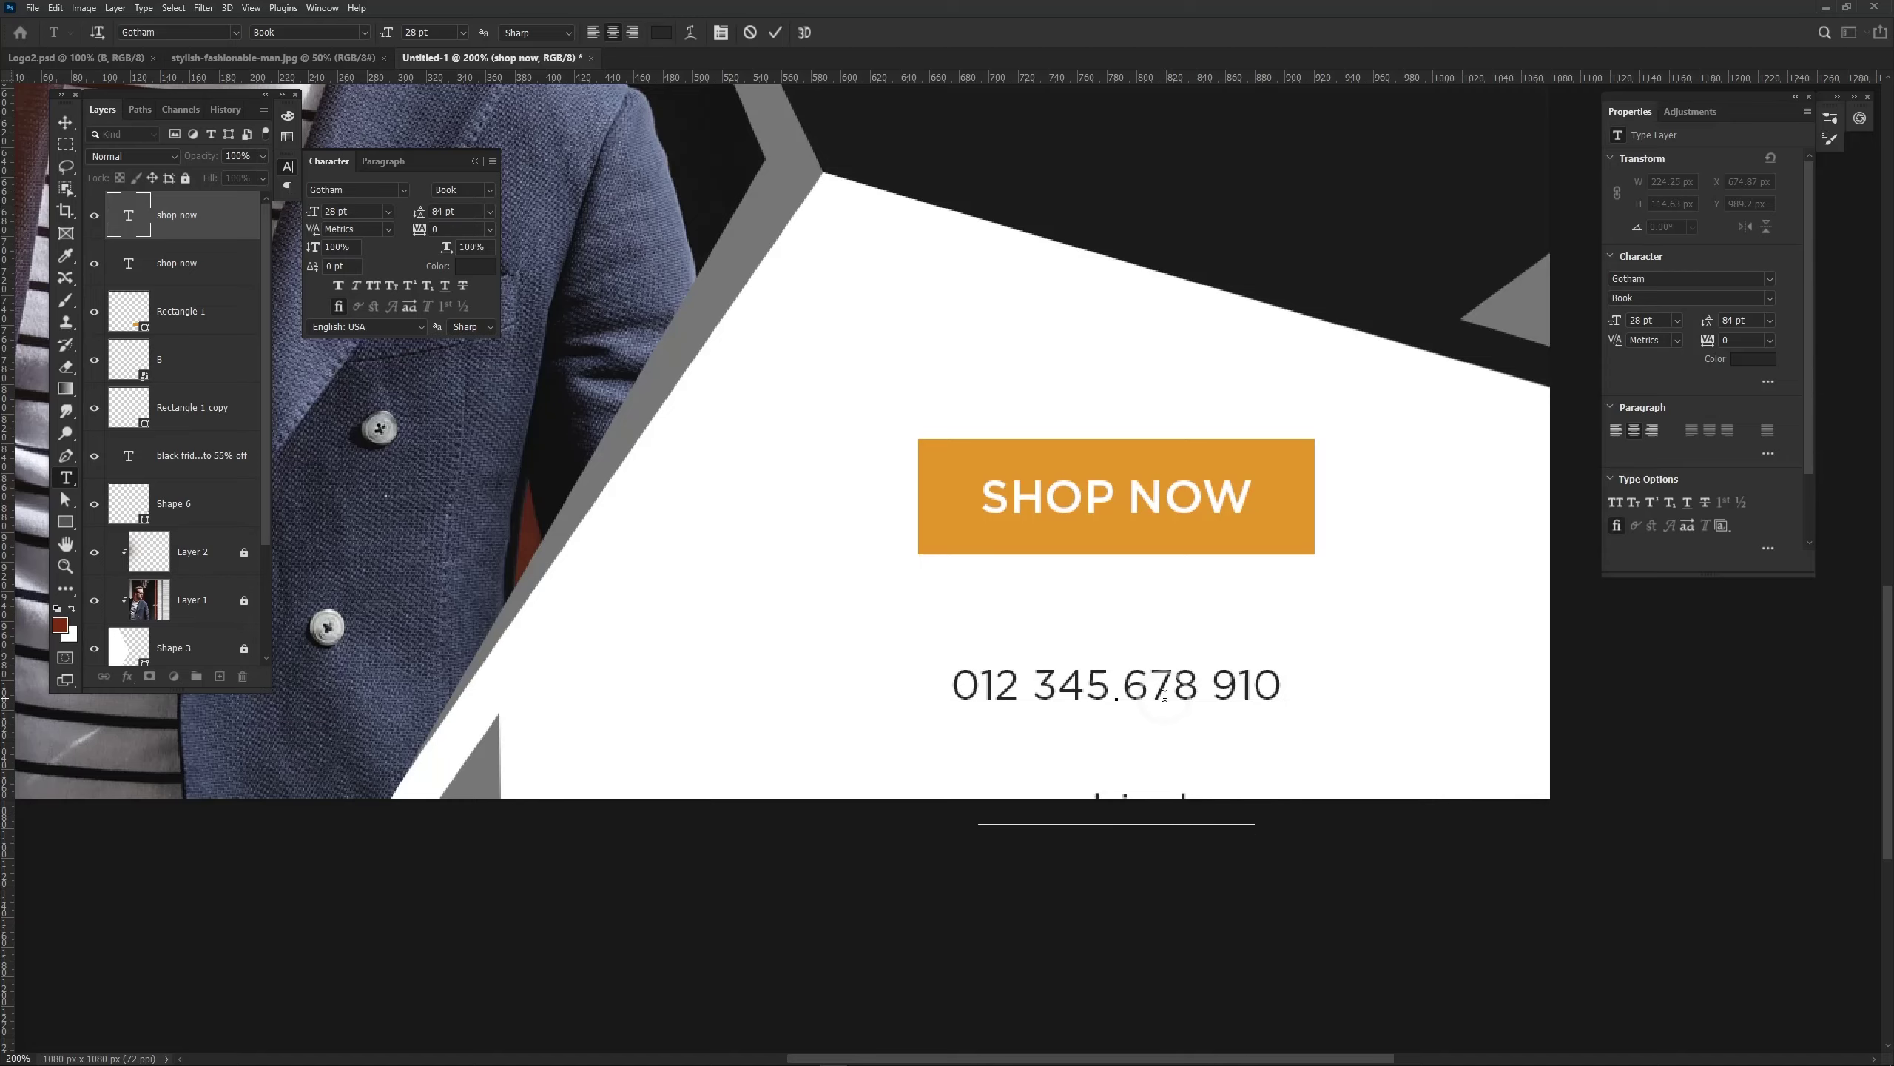
- Set Auto leading on the phone and website text, make the URL 25 pt, and shift it up
triple_click(1164, 696)
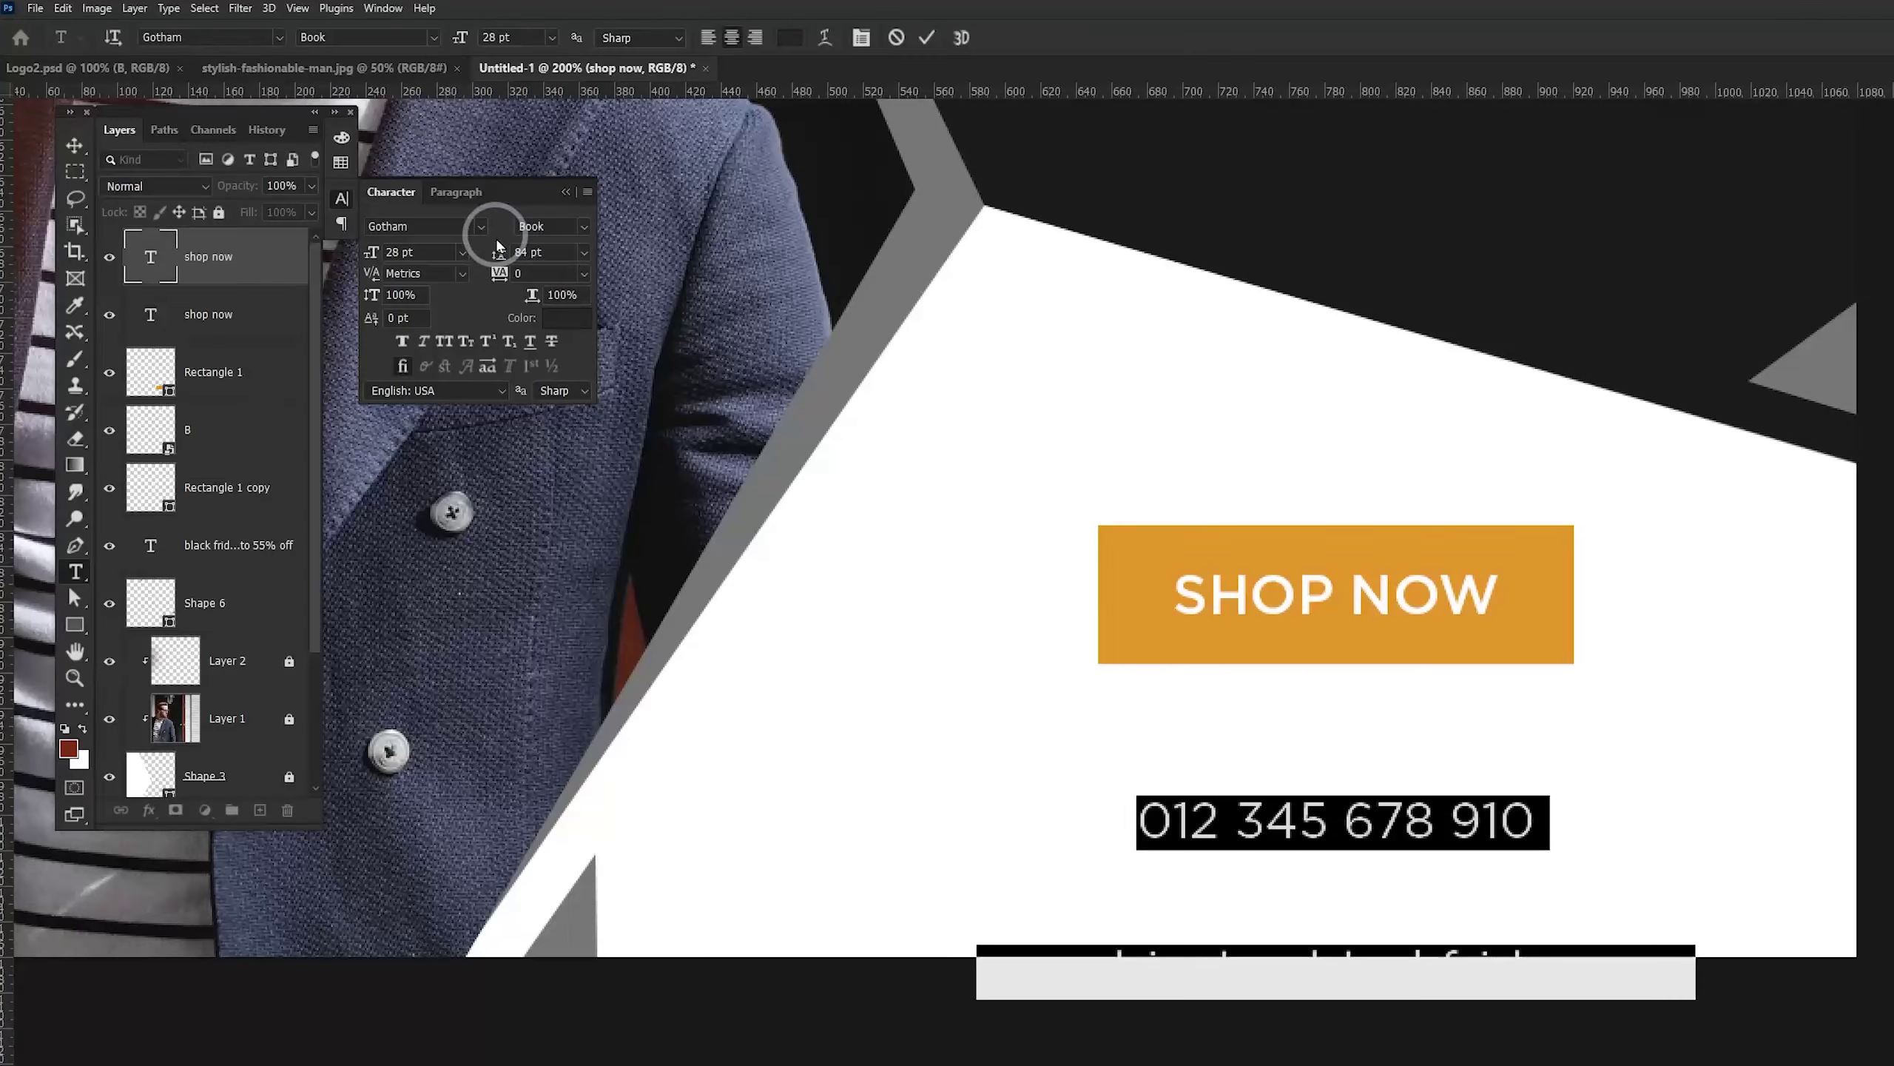
click(583, 259)
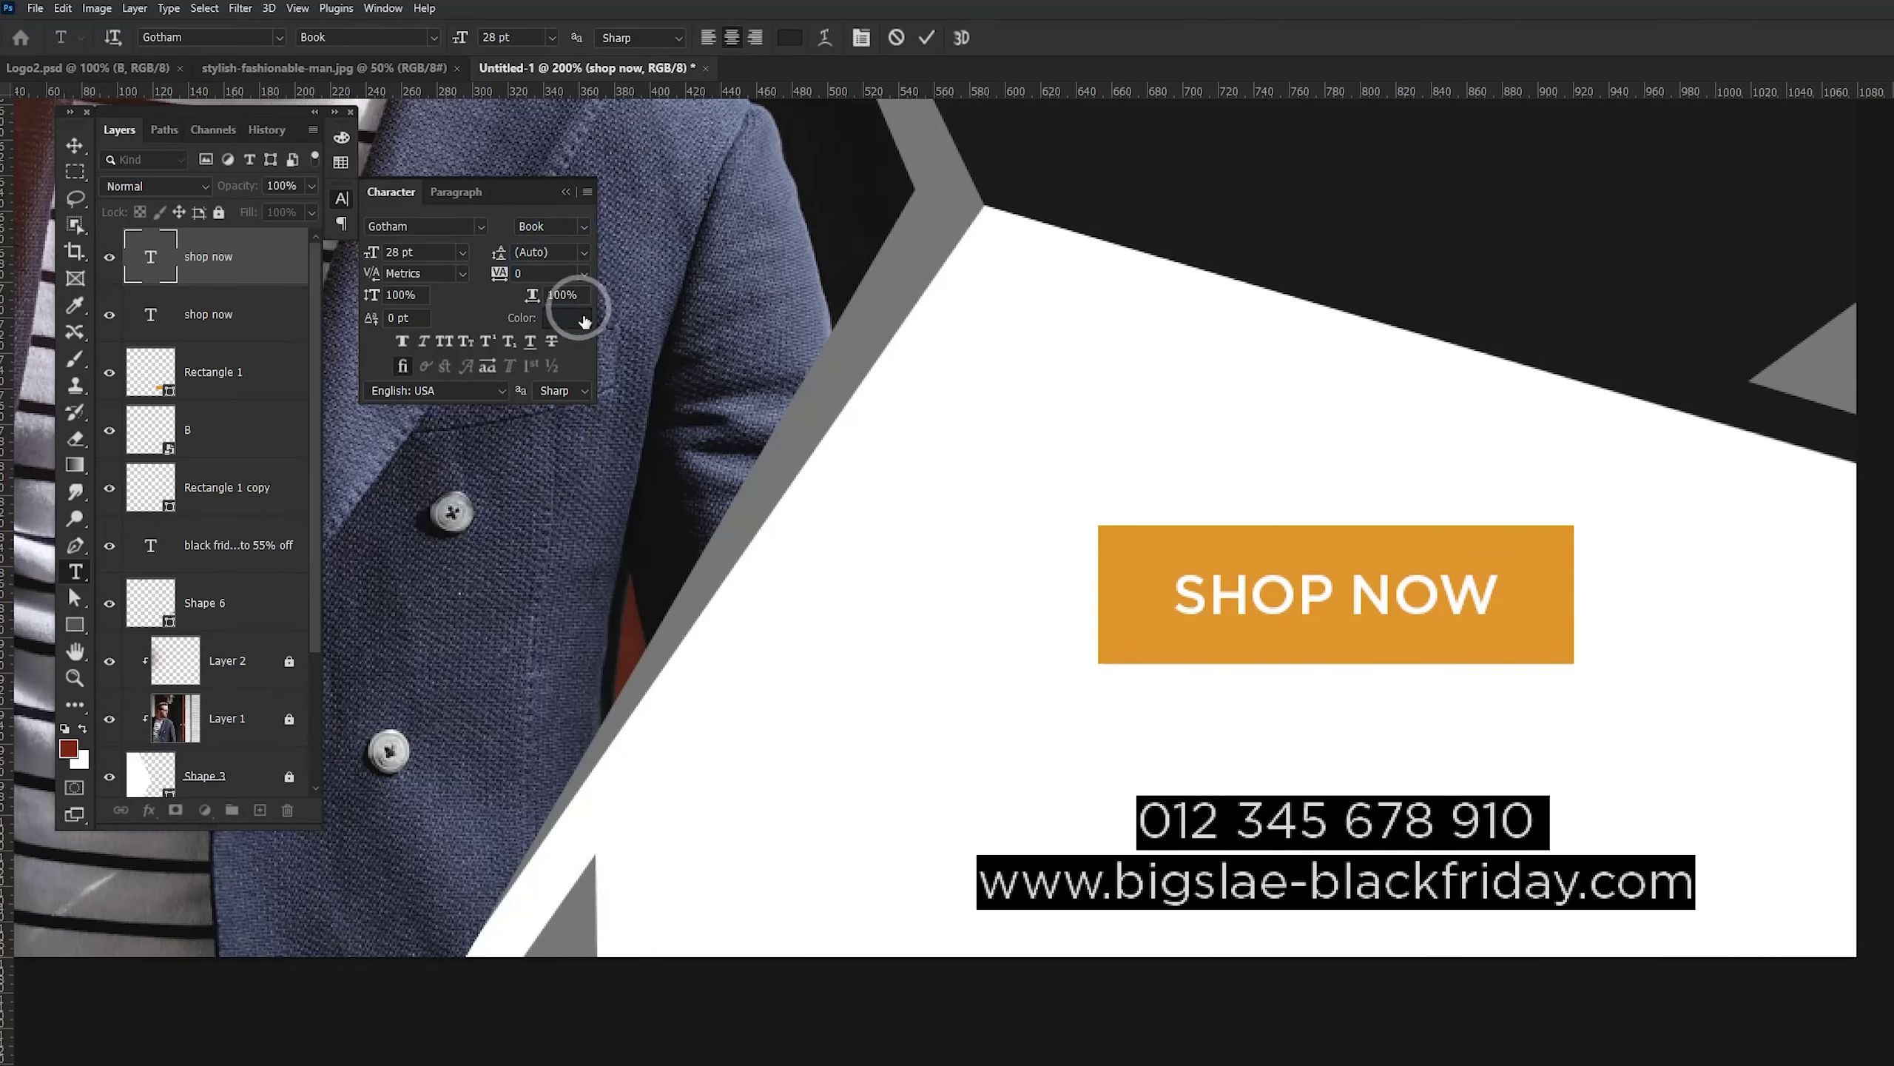
triple_click(1332, 871)
click(358, 261)
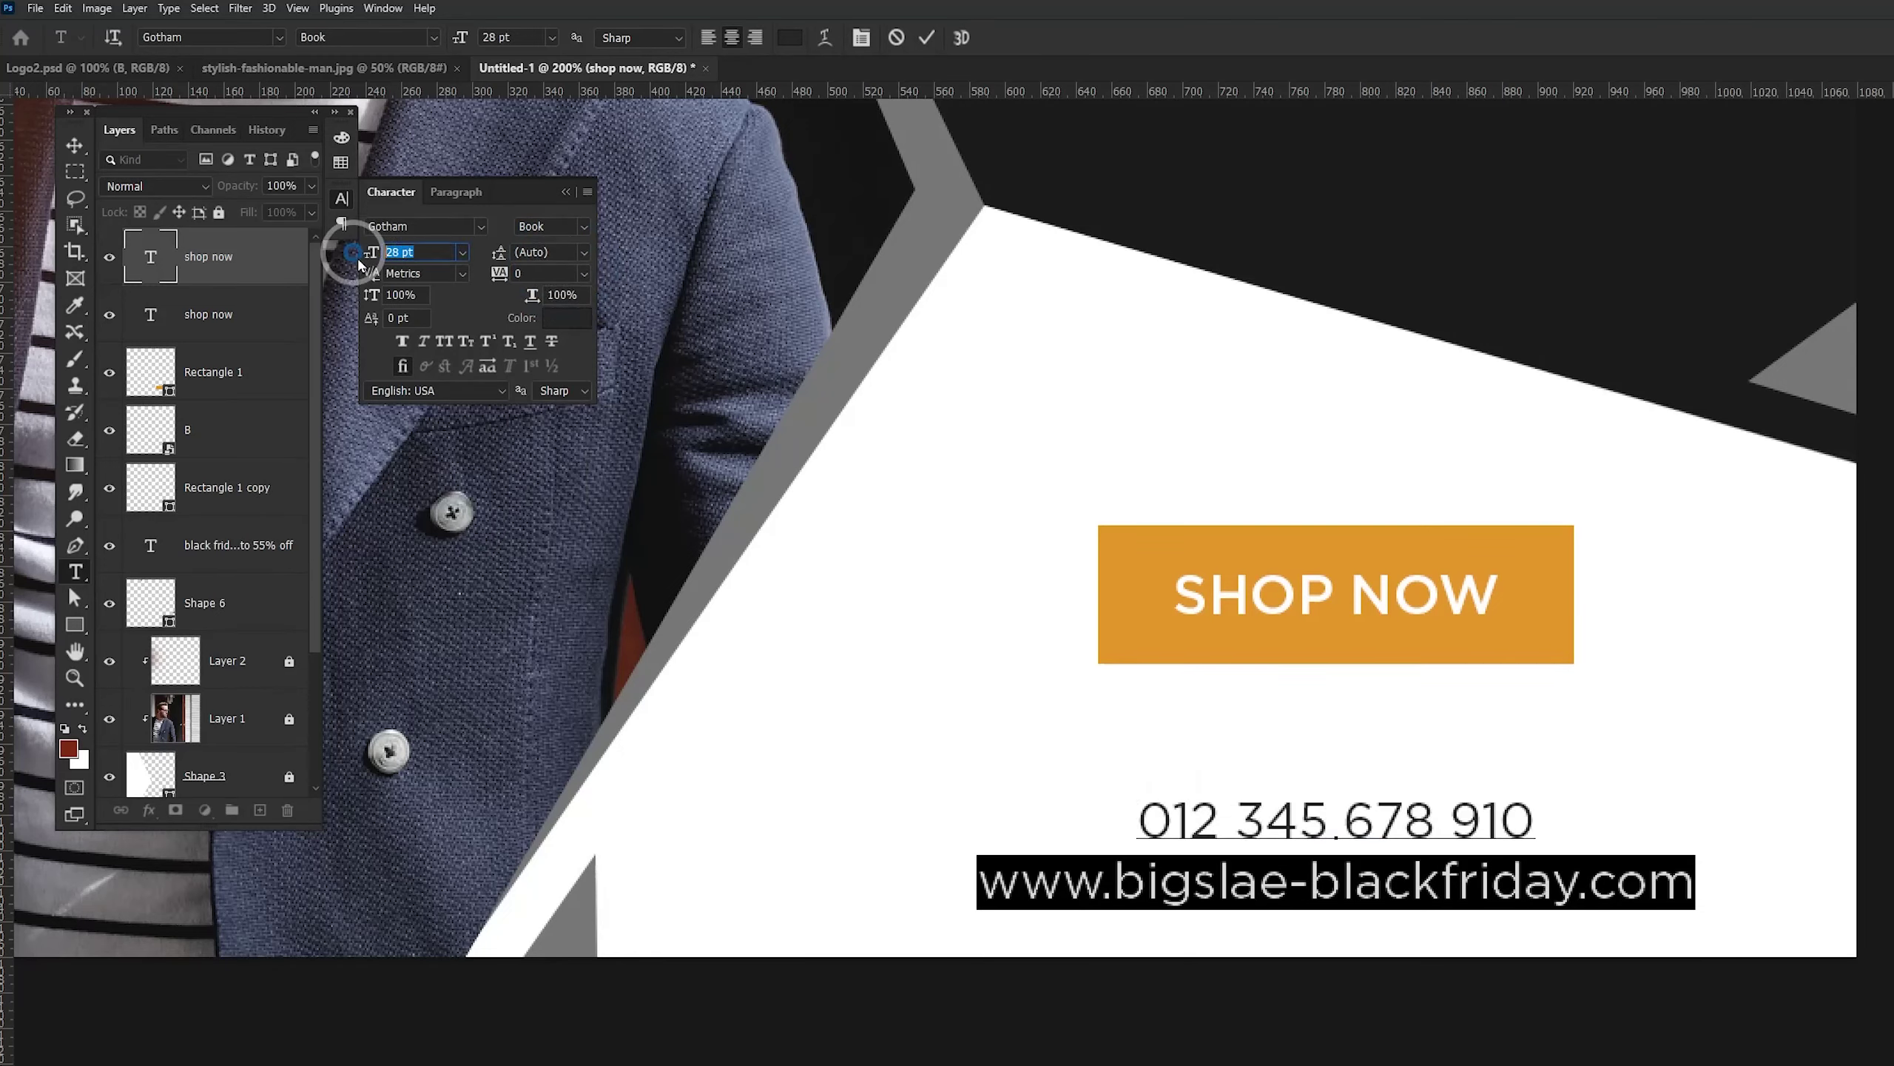
key(Down)
key(Down)
key(Down)
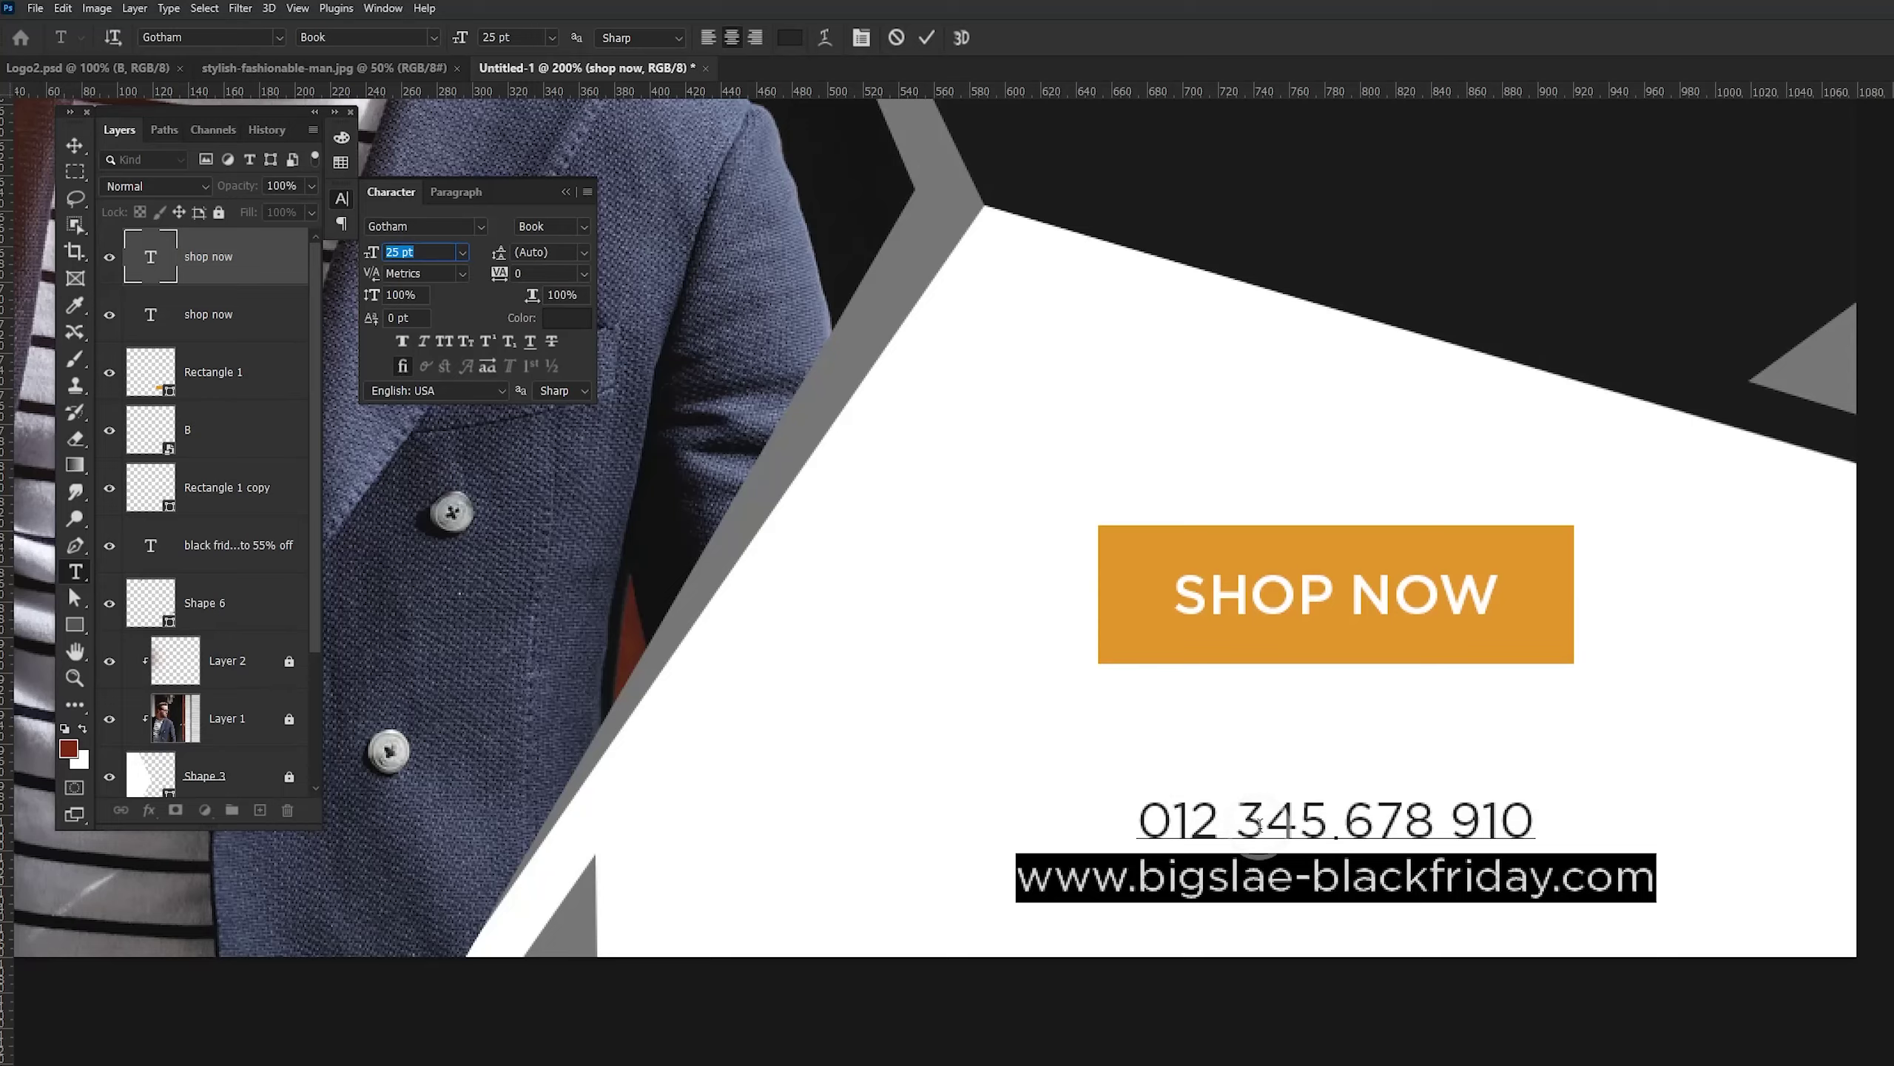
click(75, 146)
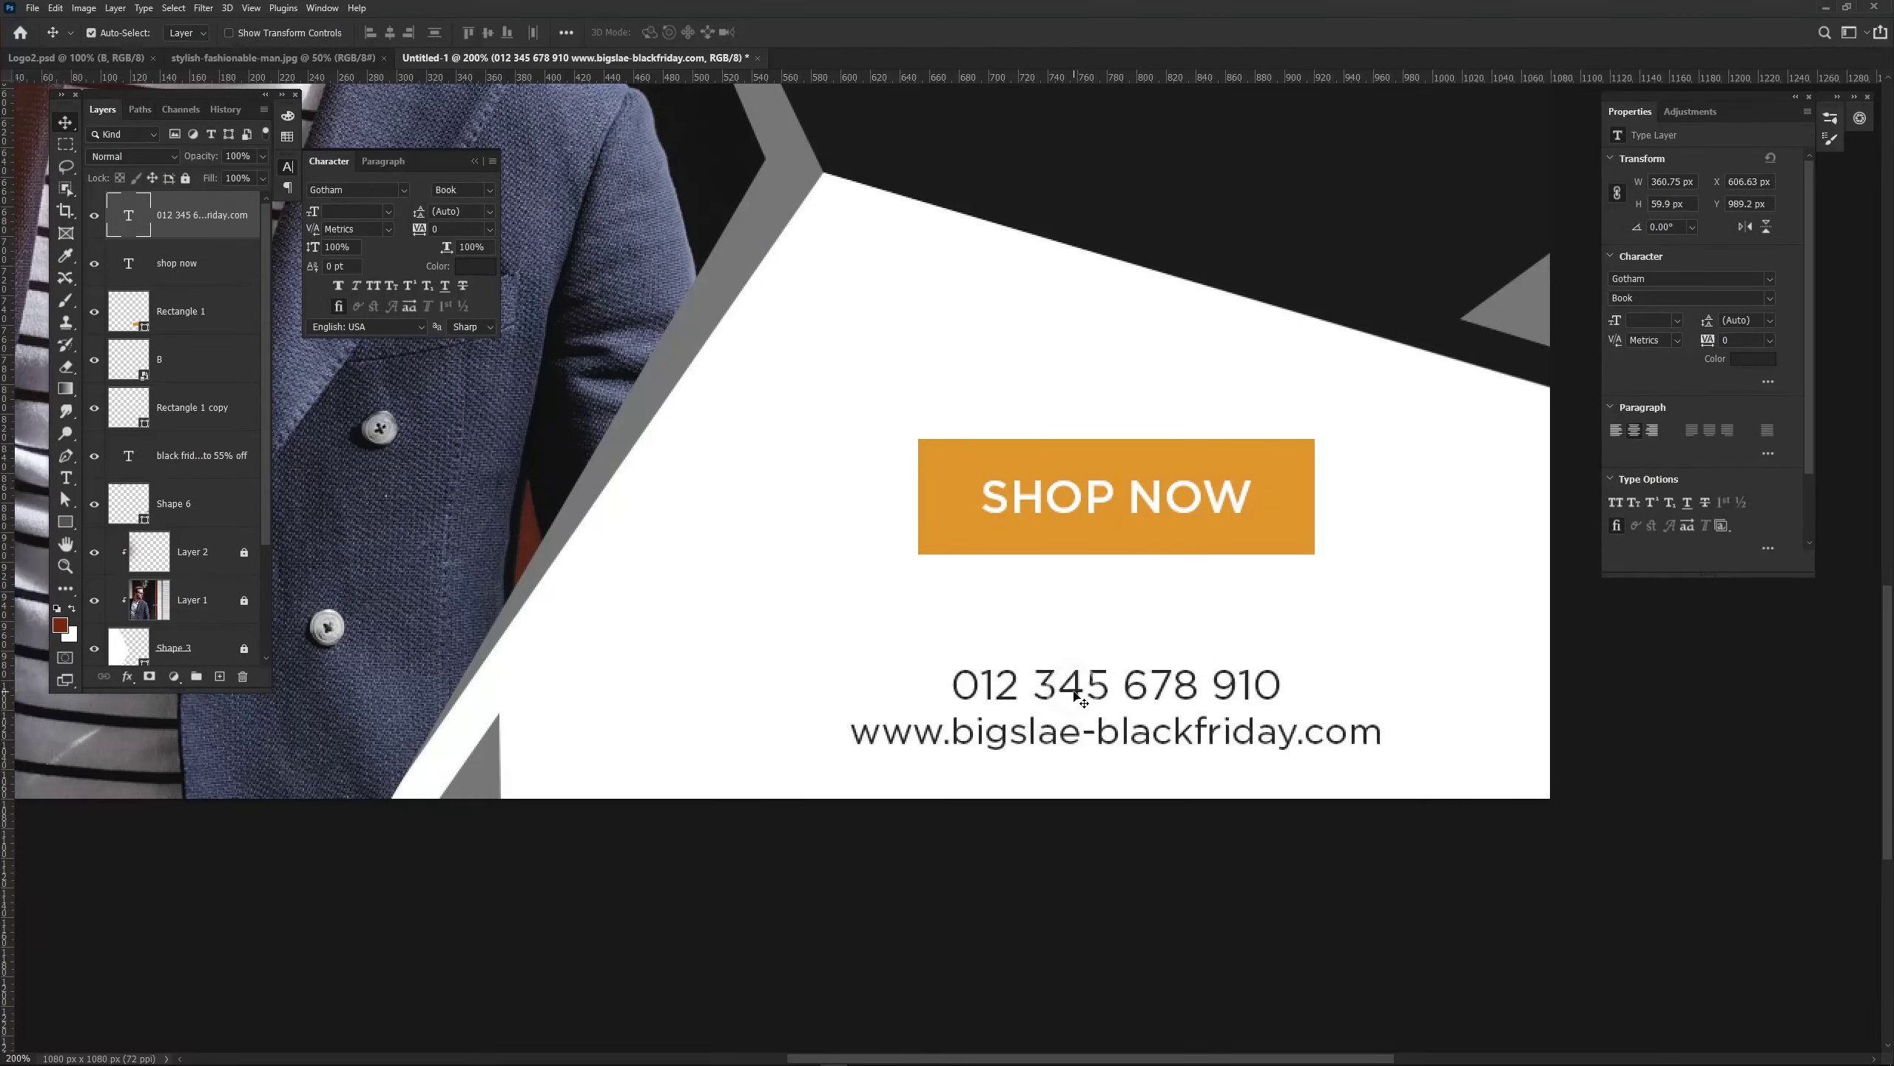
drag(1081, 701, 1081, 670)
key(ctrl+minus)
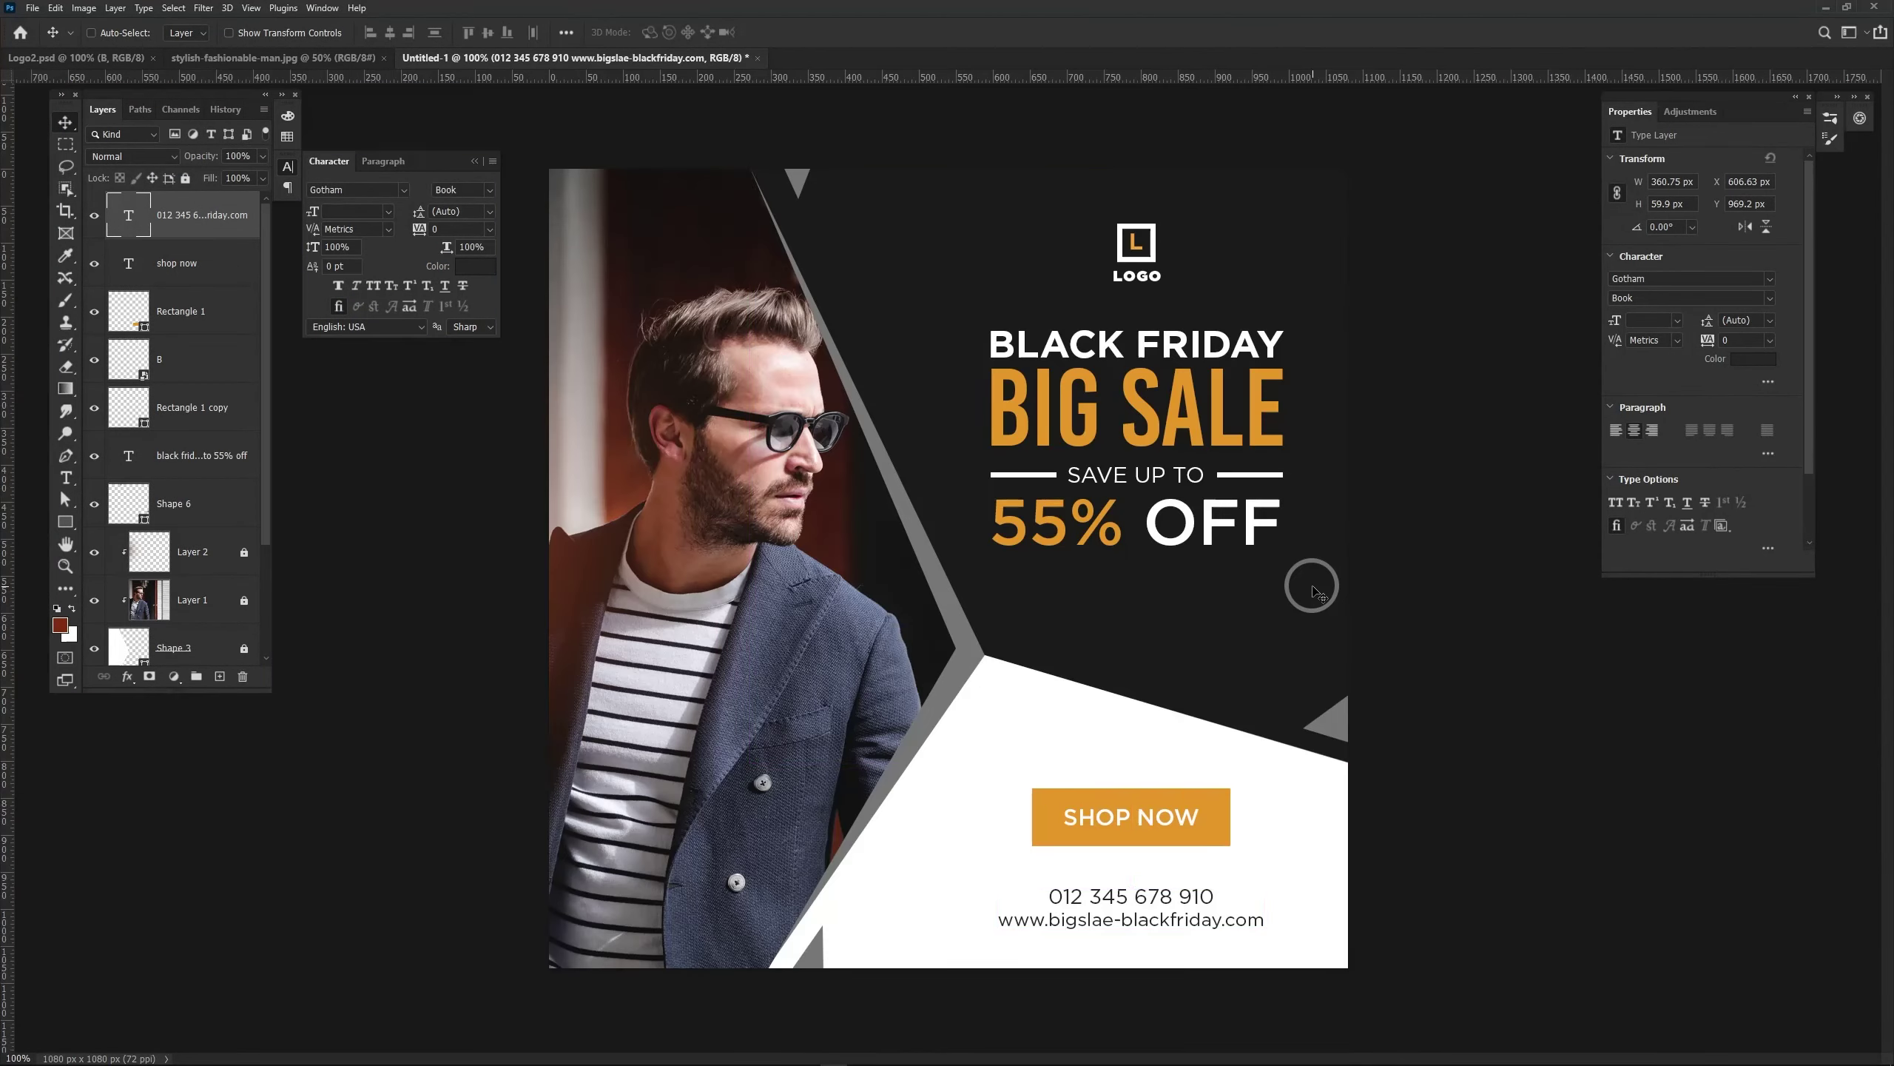
click(1473, 689)
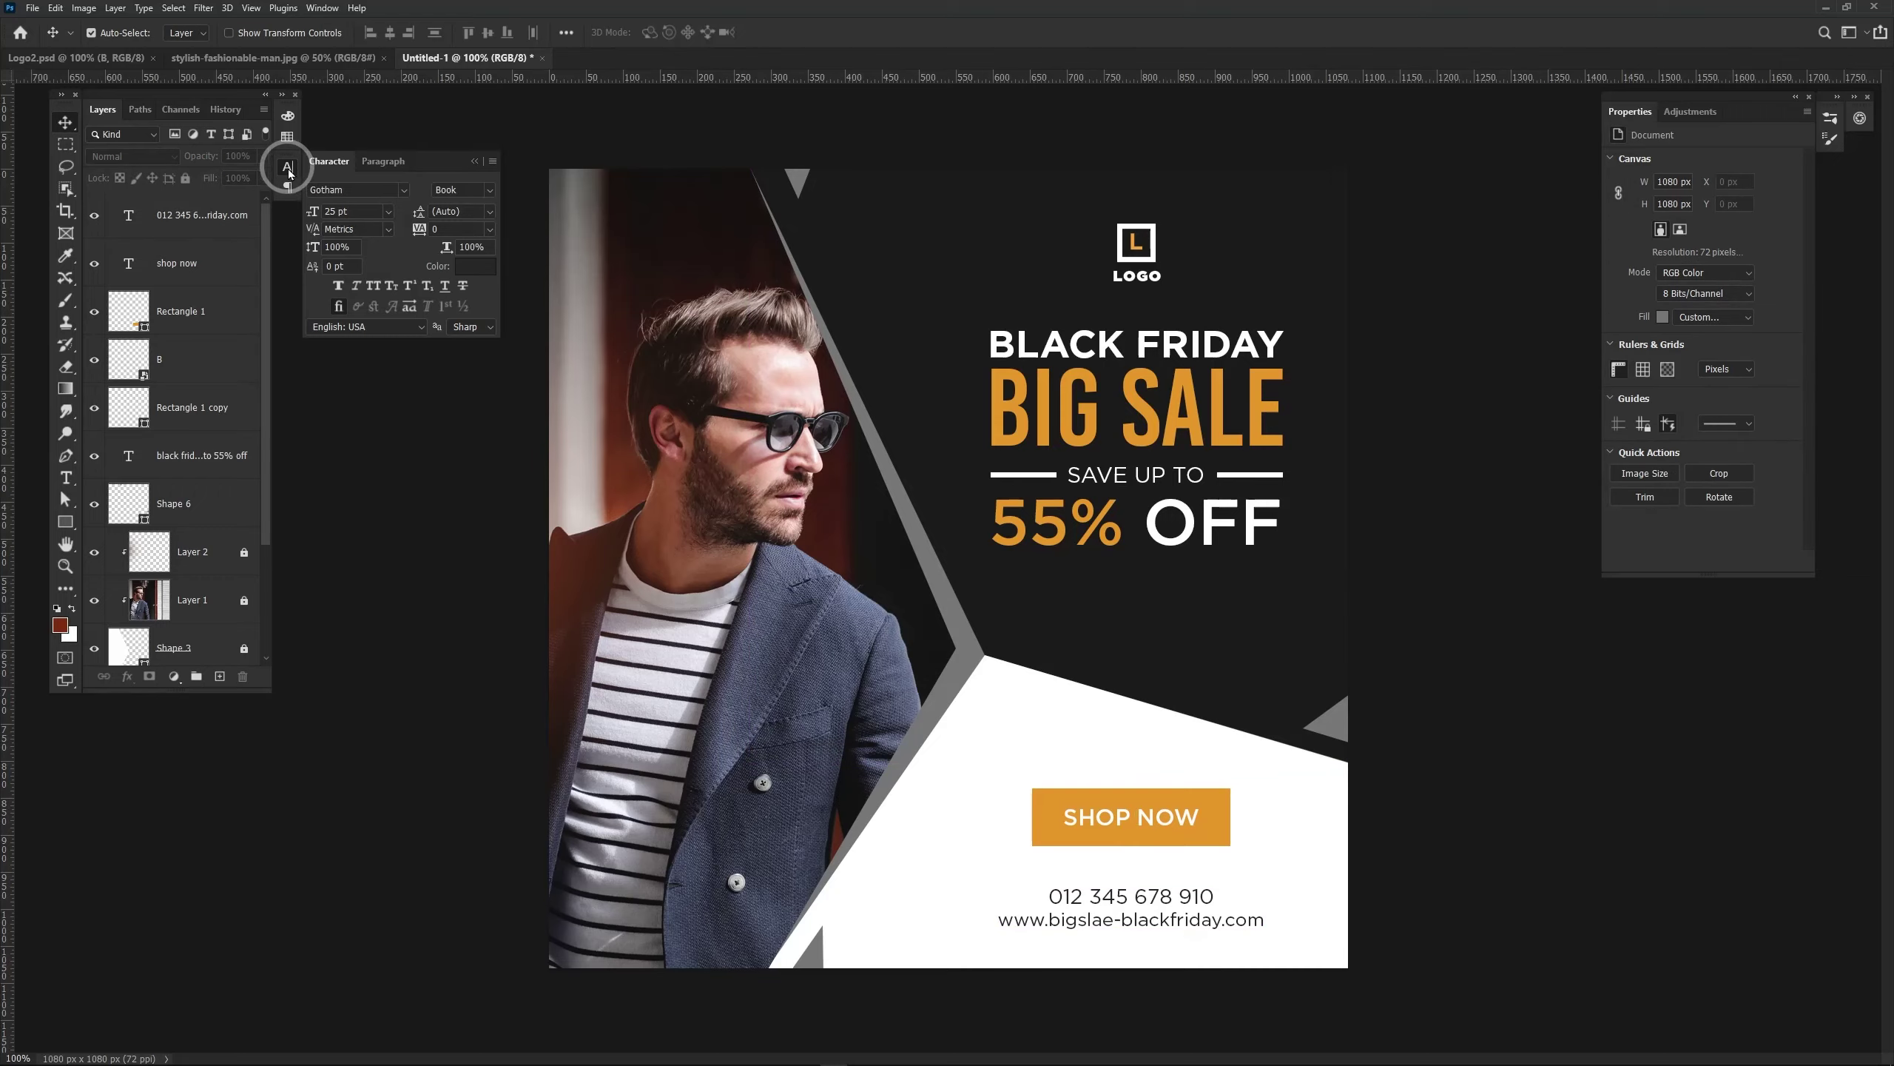